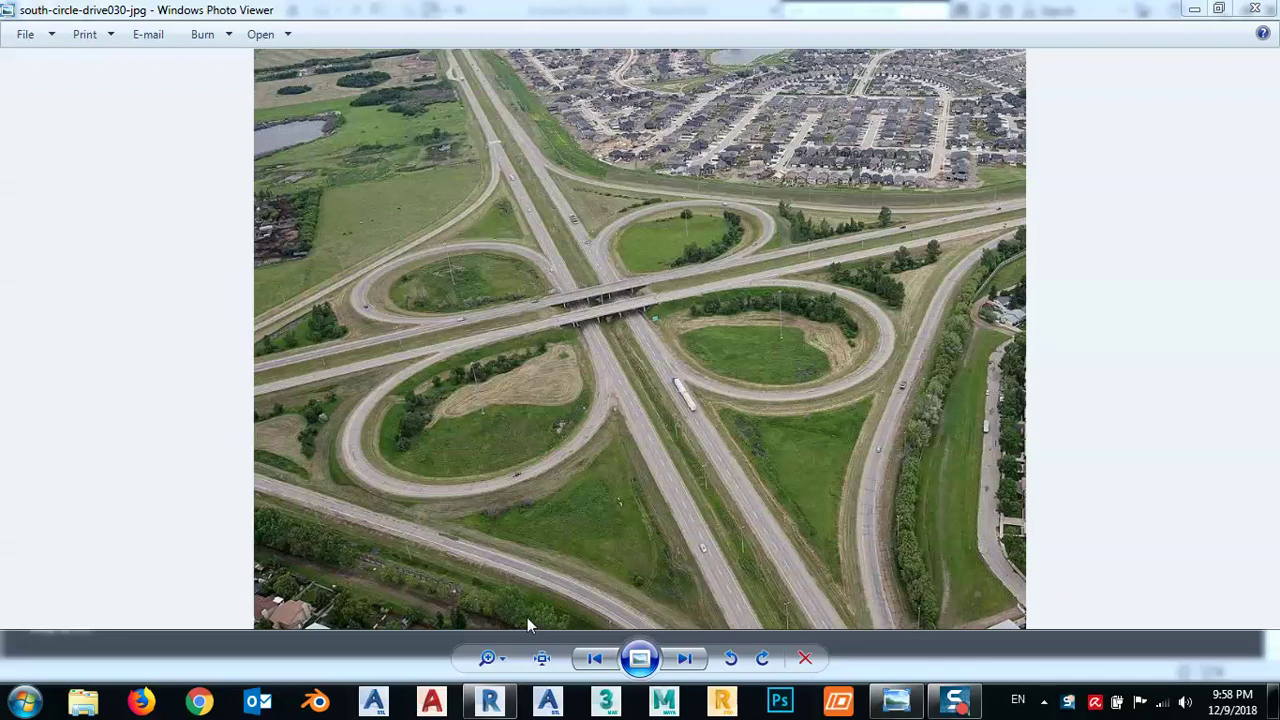
- Switch to Revit and create a new project
left_click(492, 702)
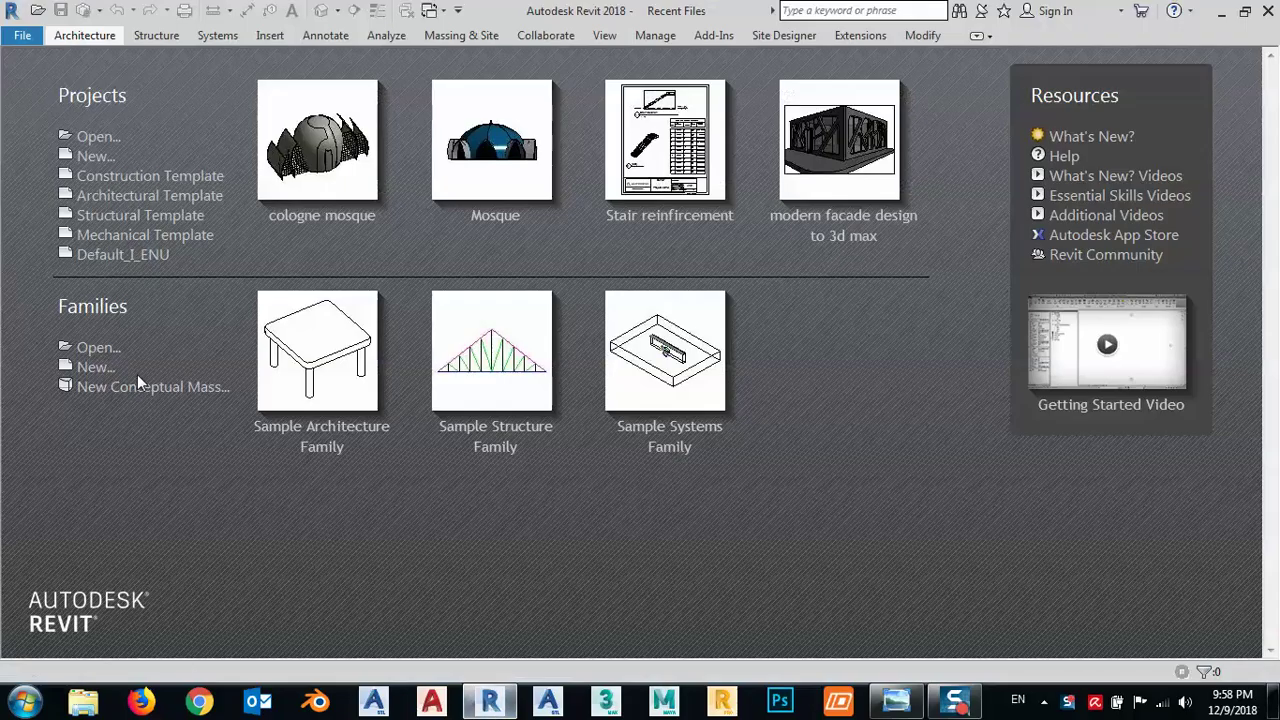
left_click(96, 157)
left_click(482, 392)
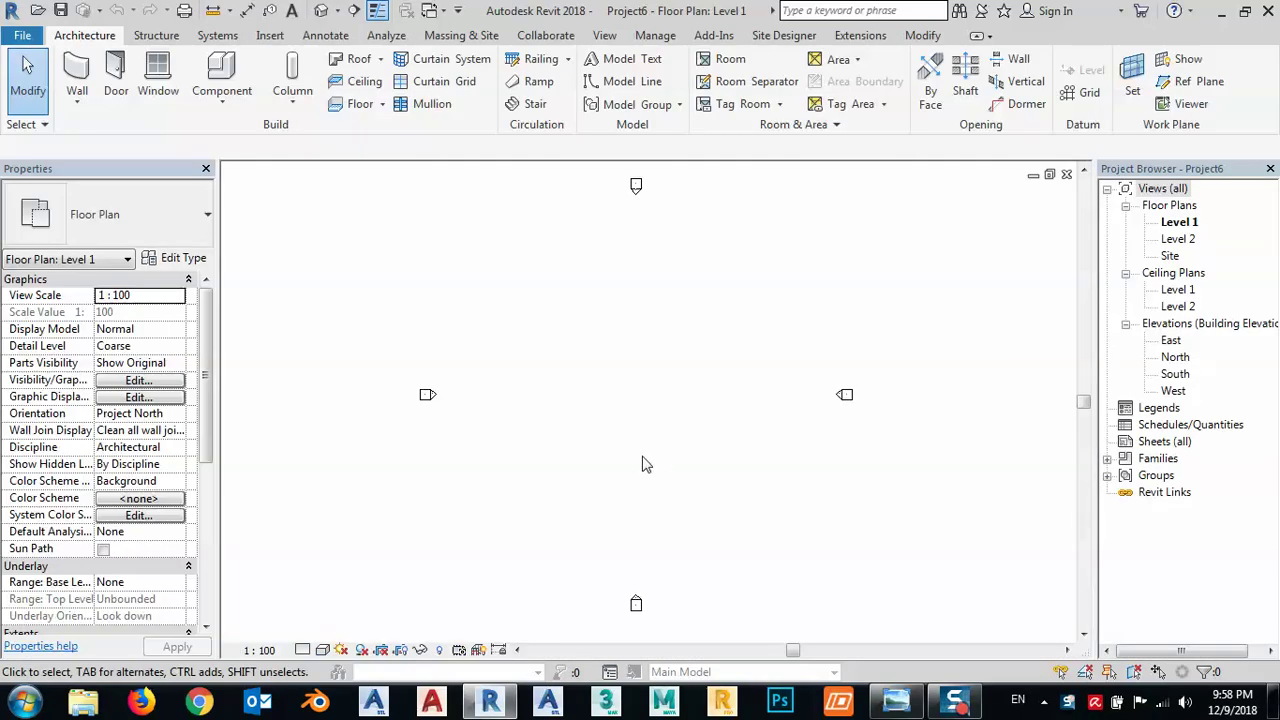
- Set the project's length units to meters with 2 decimal places
key("u")
key("n")
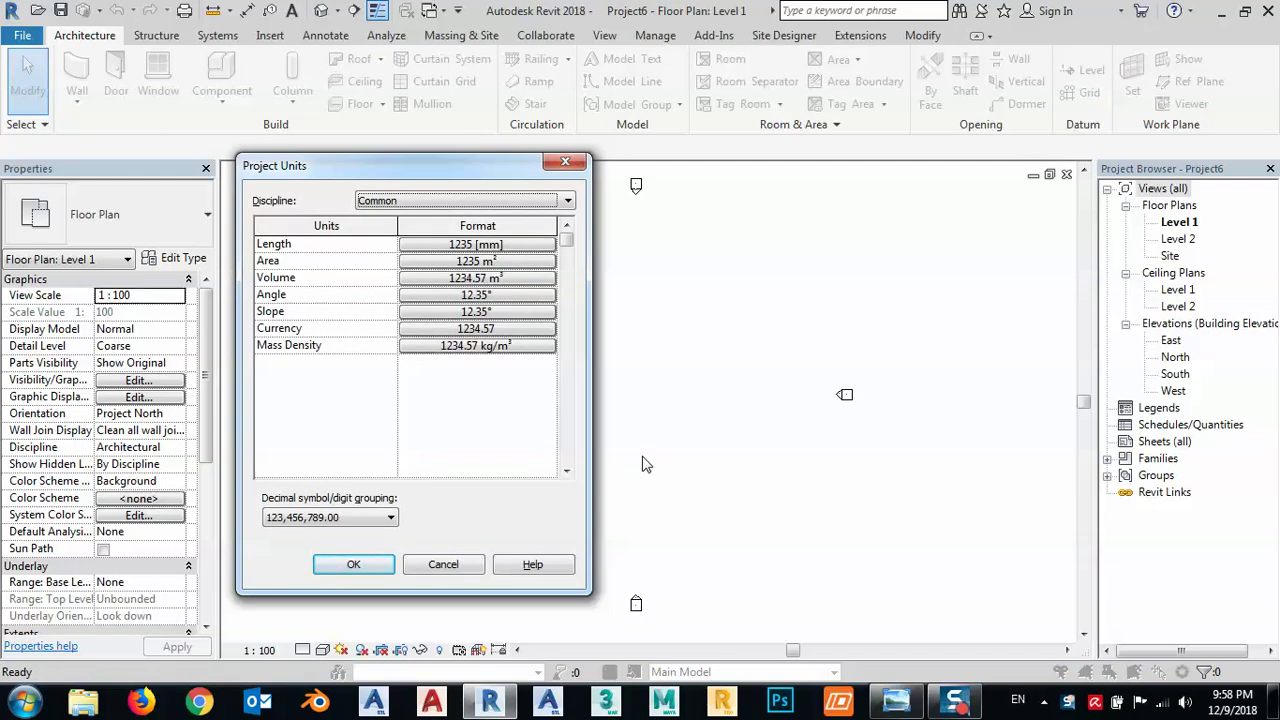
left_click(510, 246)
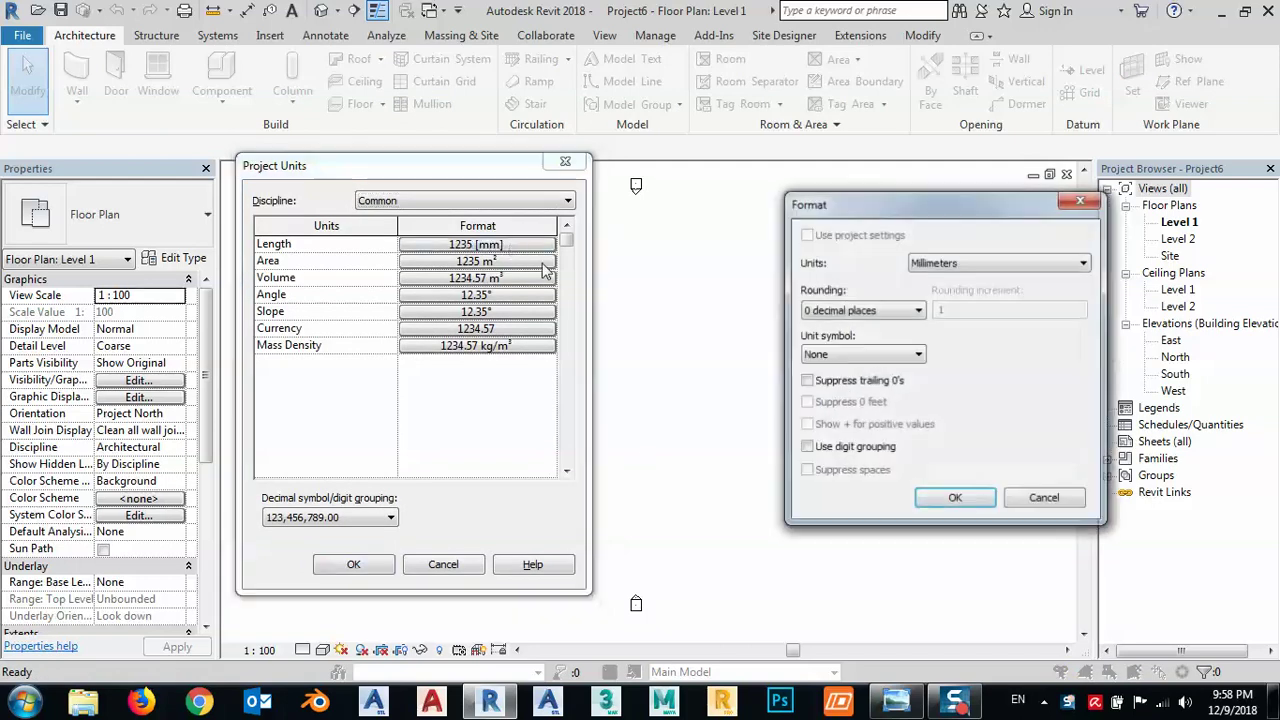
left_click(993, 265)
left_click(945, 330)
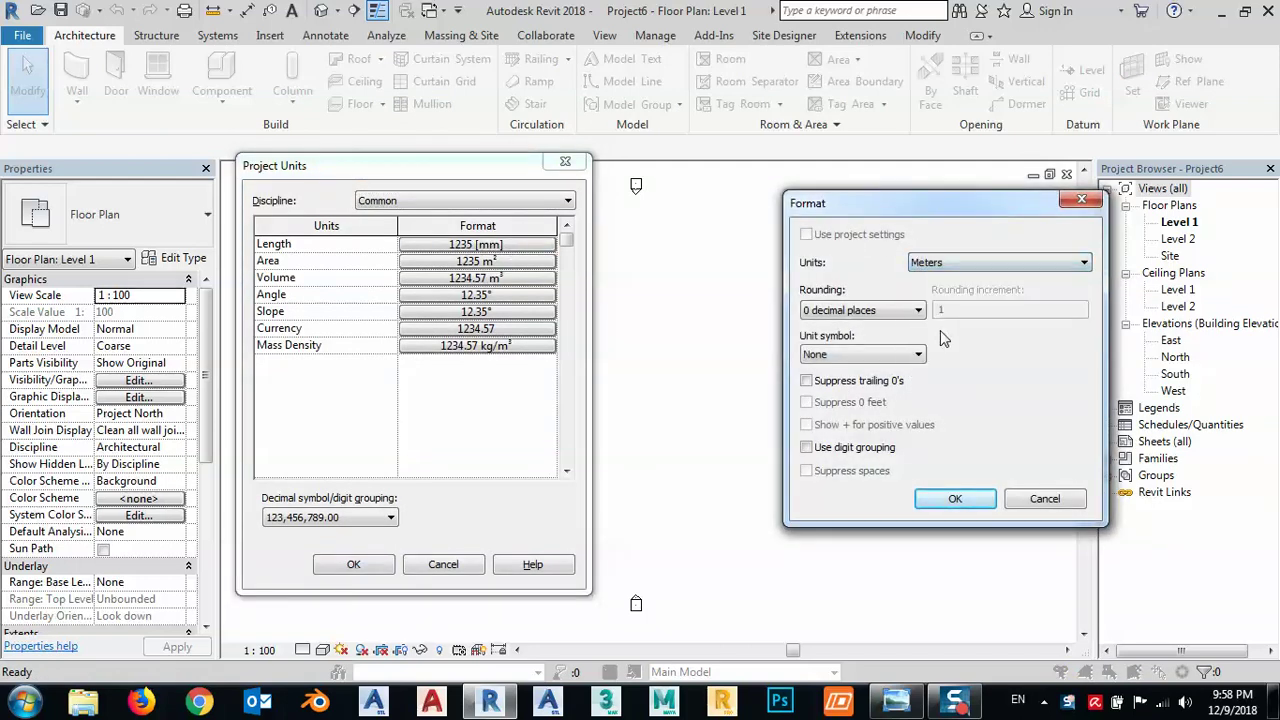
left_click(827, 316)
left_click(850, 390)
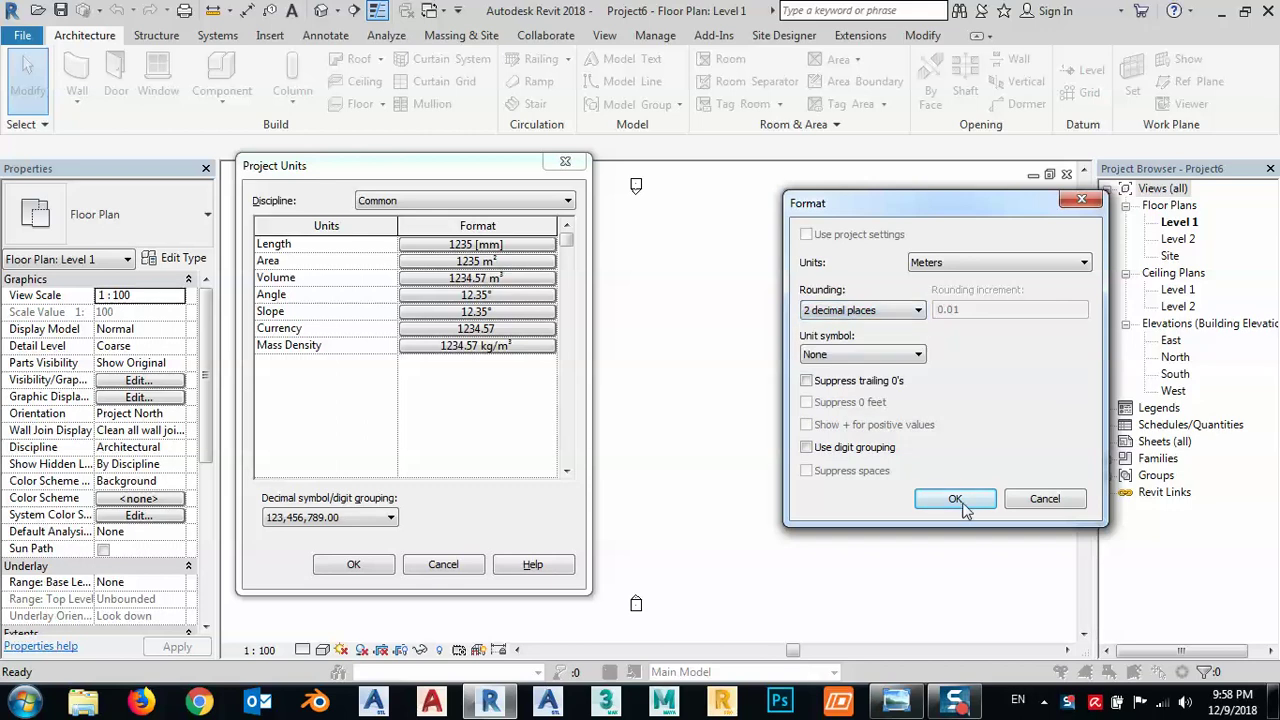
left_click(955, 498)
left_click(353, 564)
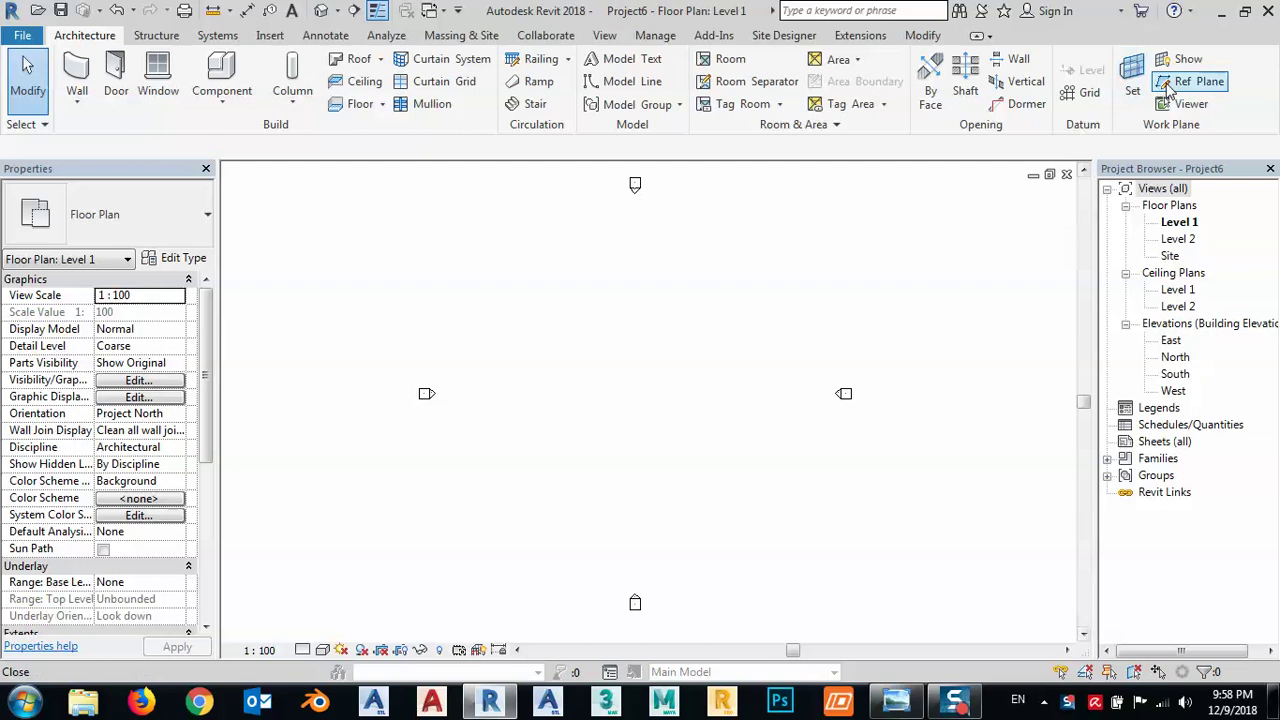
- Draw a horizontal reference plane through the east and west elevation markers, extending beyond both of them
left_click(1186, 82)
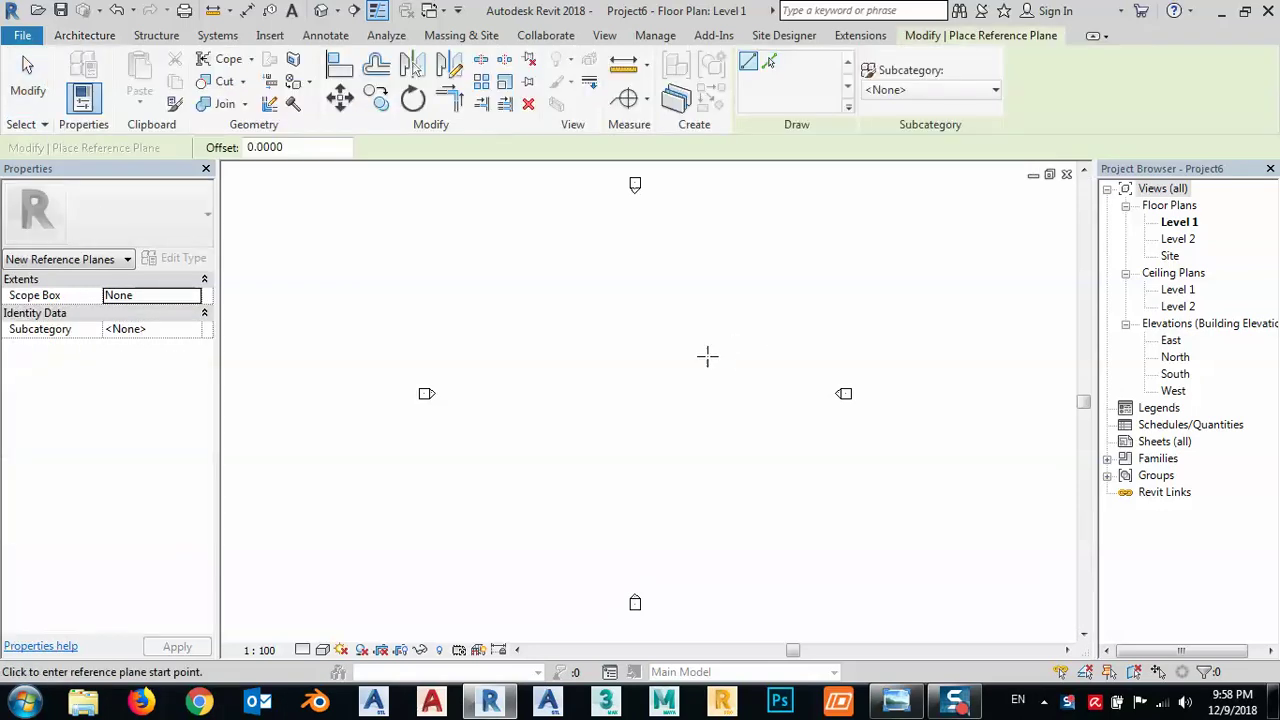
middle_click_drag(660, 394, 673, 373)
left_click(303, 375)
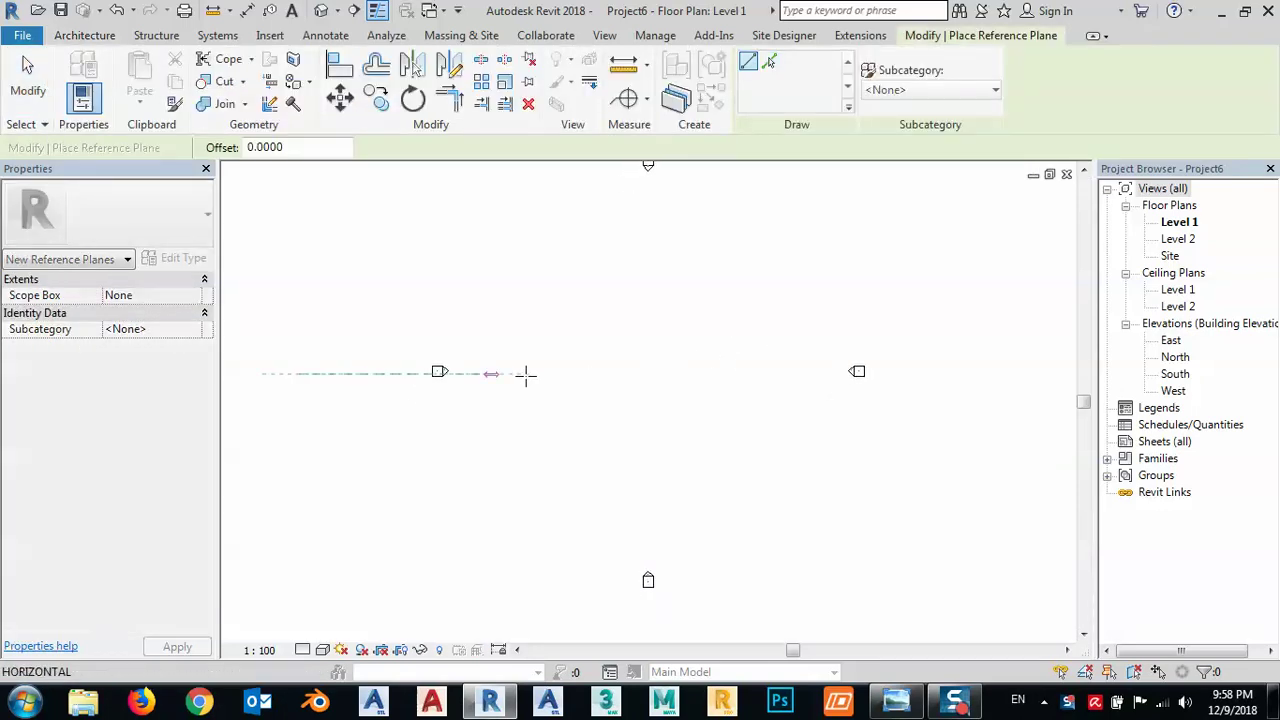
left_click(1049, 374)
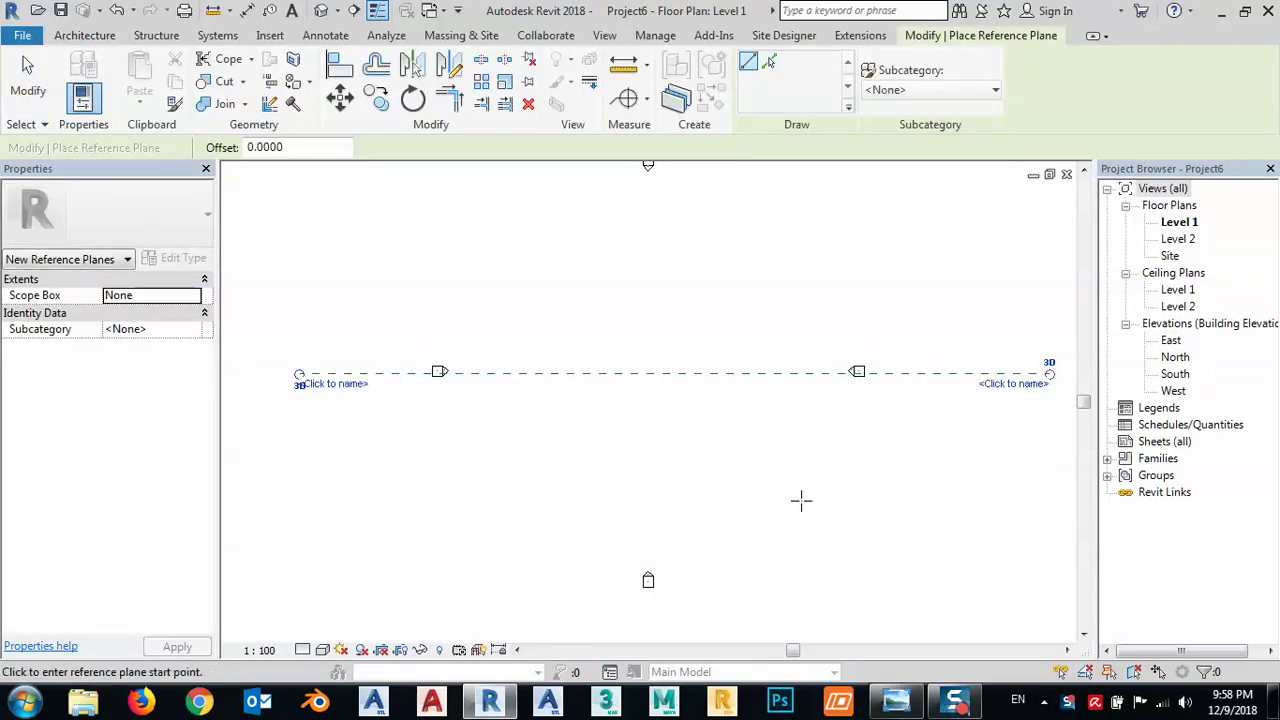
- Draw a vertical reference plane through the north and south elevation markers, crossing the horizontal one
middle_click_drag(807, 498, 760, 460)
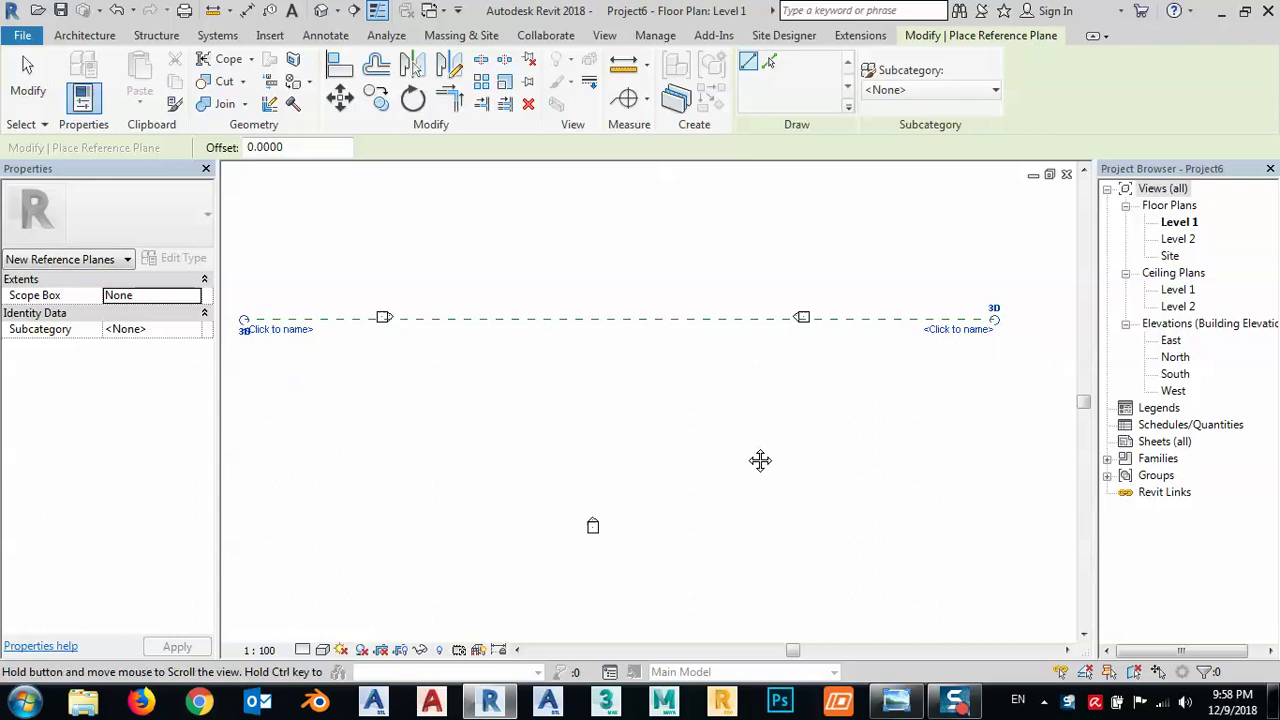
left_click(593, 600)
middle_click_drag(608, 451, 621, 638)
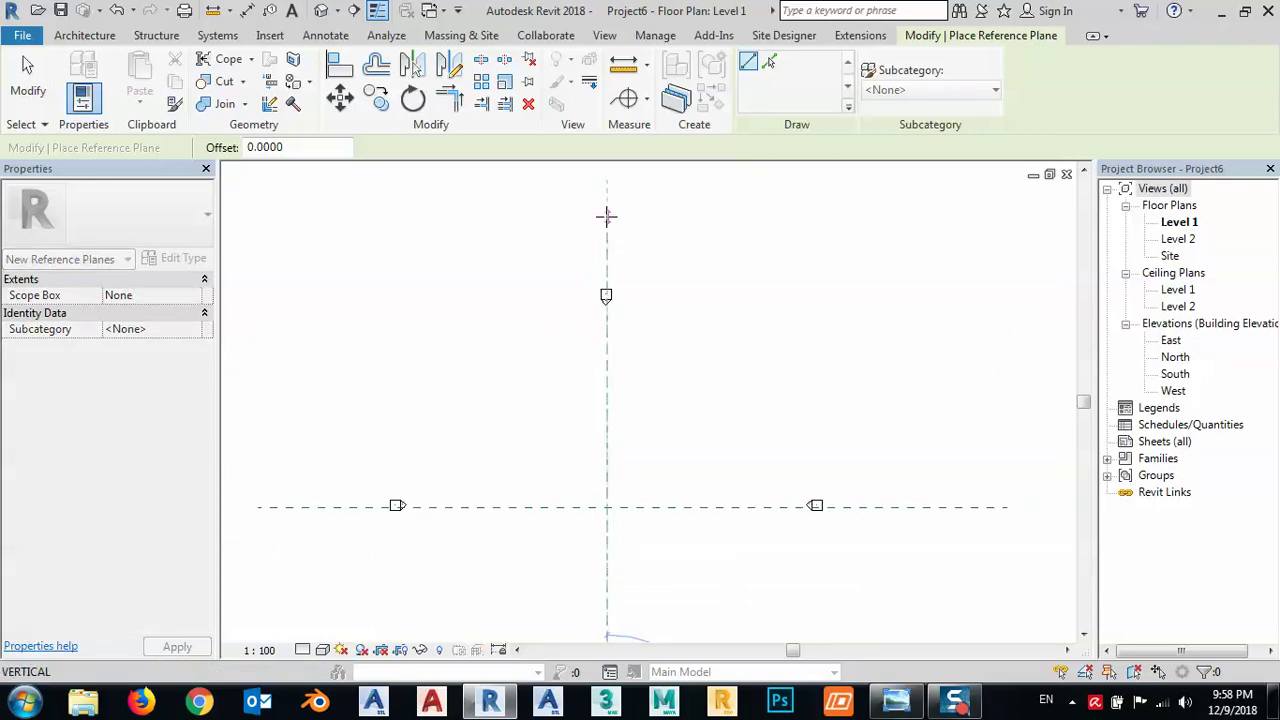
left_click(608, 200)
scroll(651, 283, "down", 1)
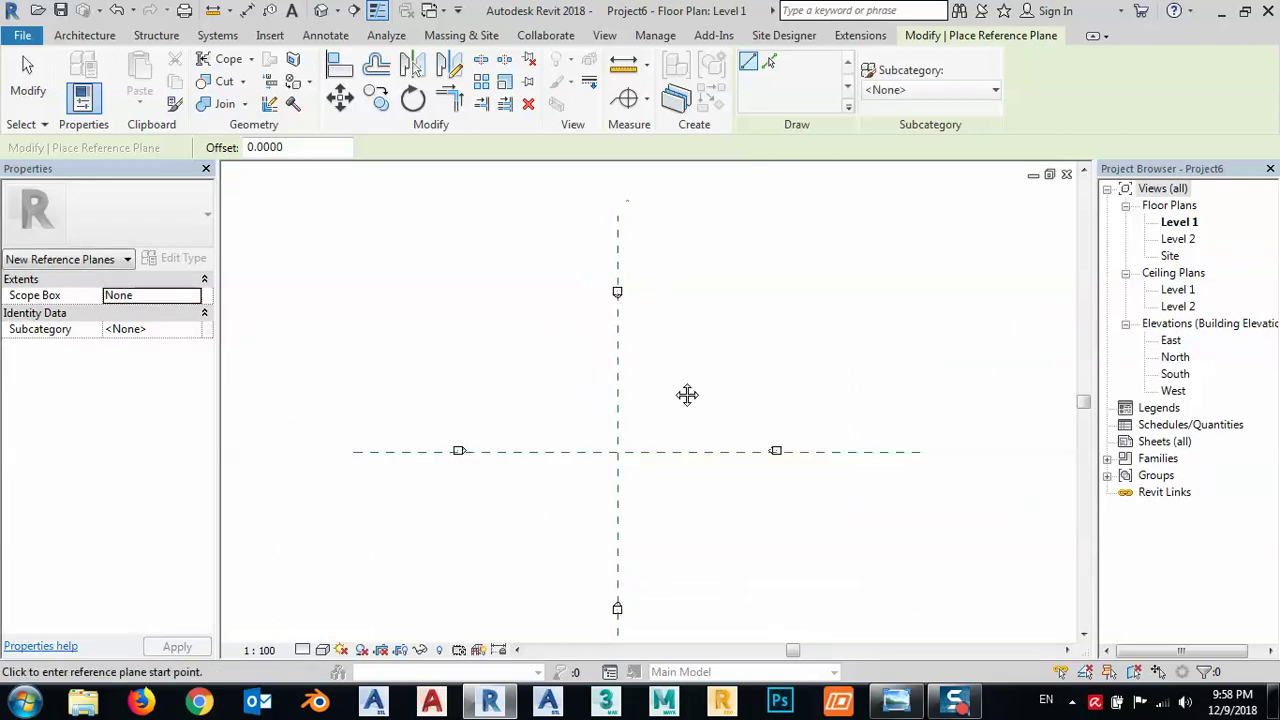
middle_click_drag(672, 377, 651, 360)
key("Escape")
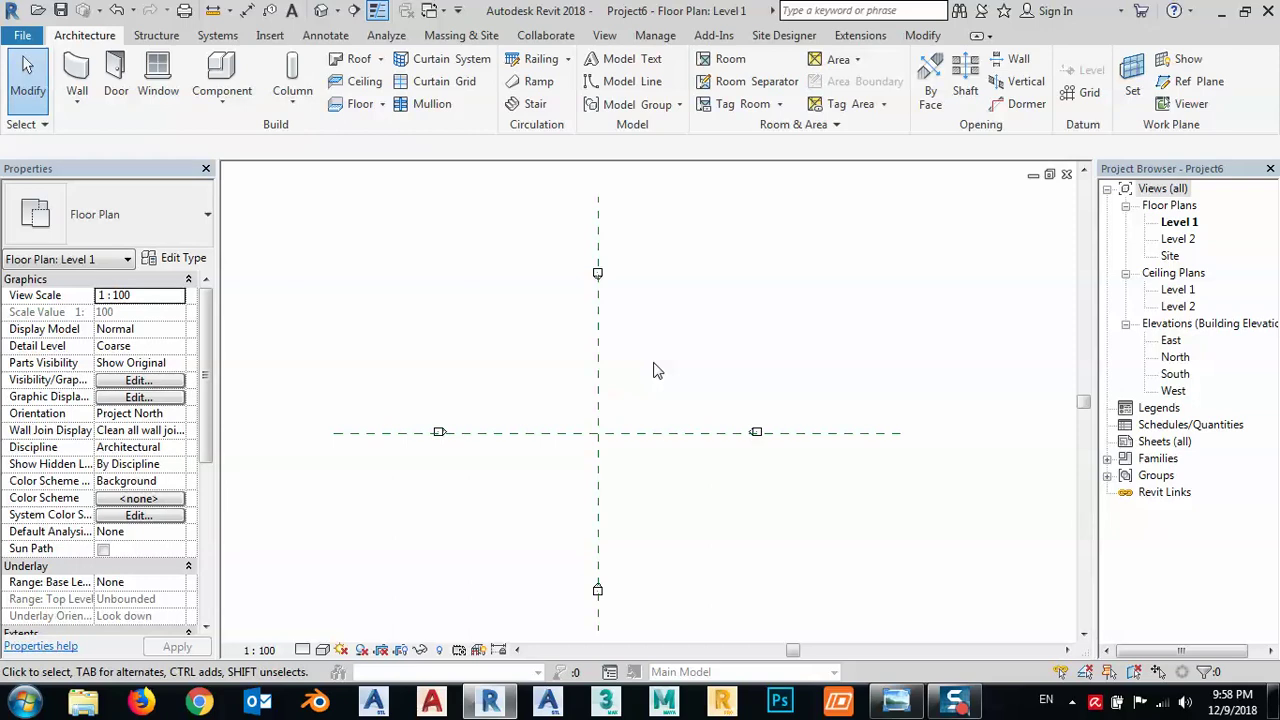
- Check the interchange photo, and add reference planes offset 2.5 m to both sides of the central vertical and horizontal planes
left_click(896, 700)
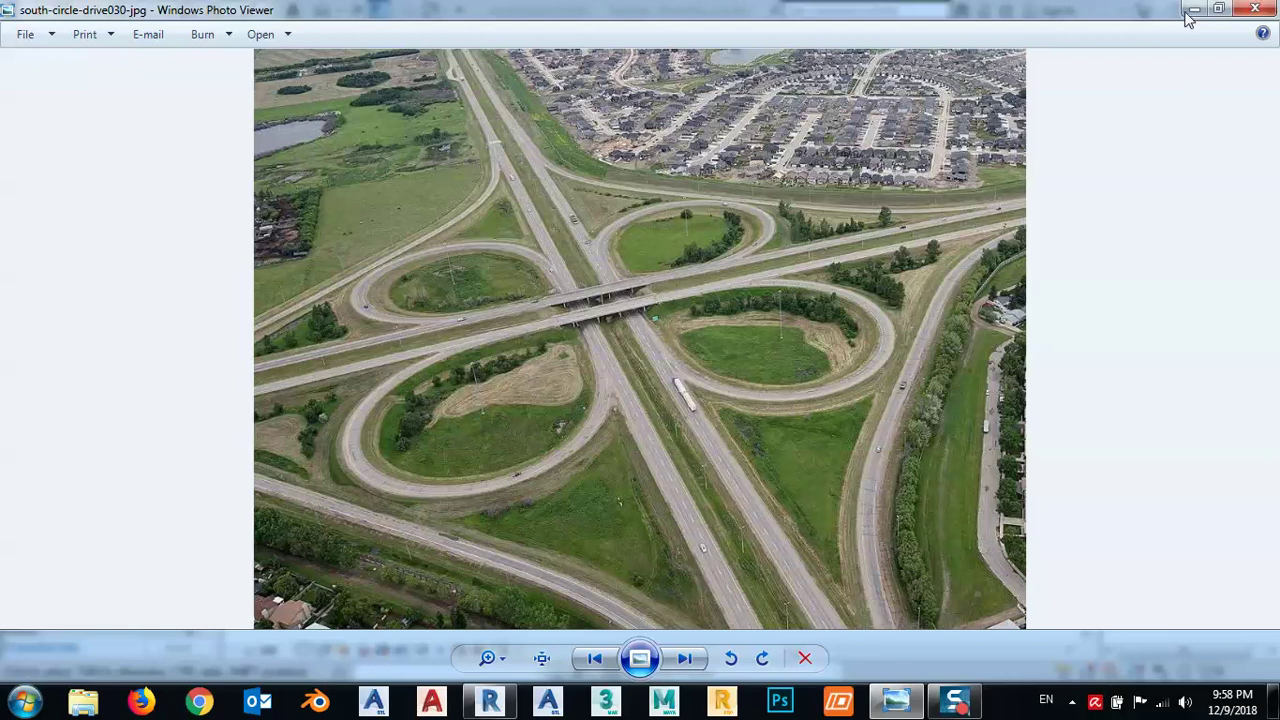
left_click(1194, 9)
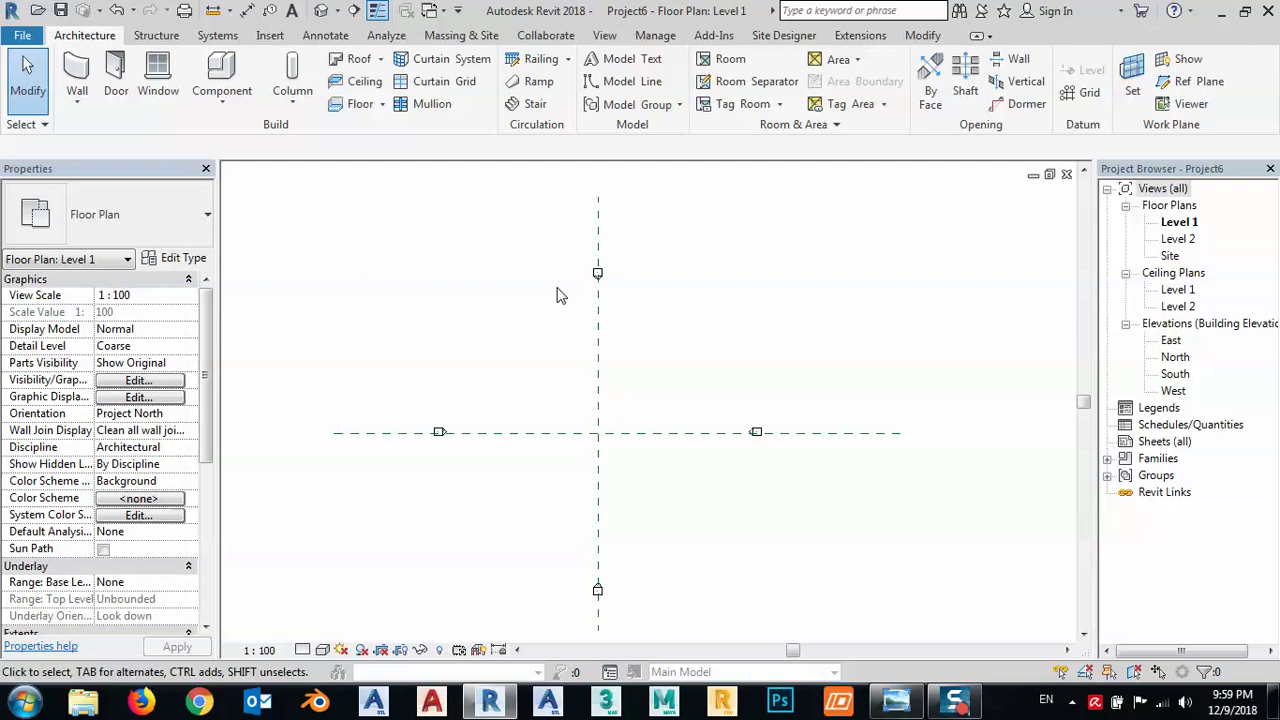
left_click(1192, 84)
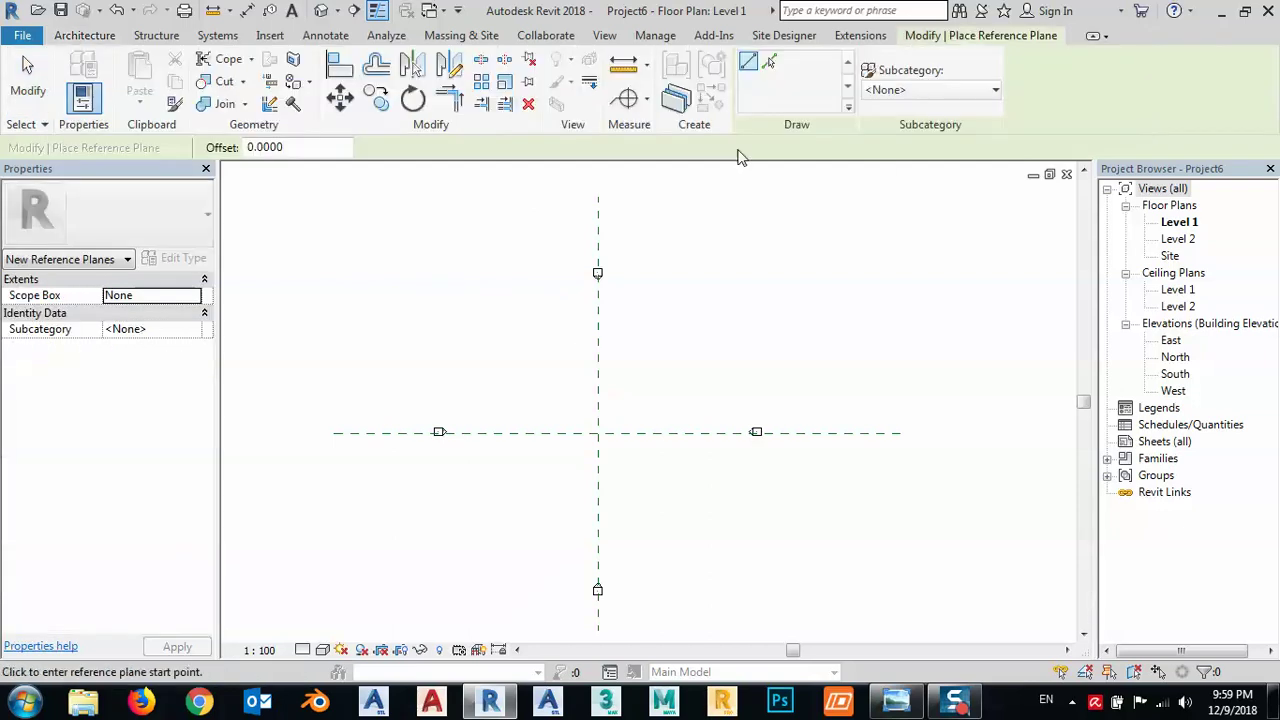
left_click(769, 62)
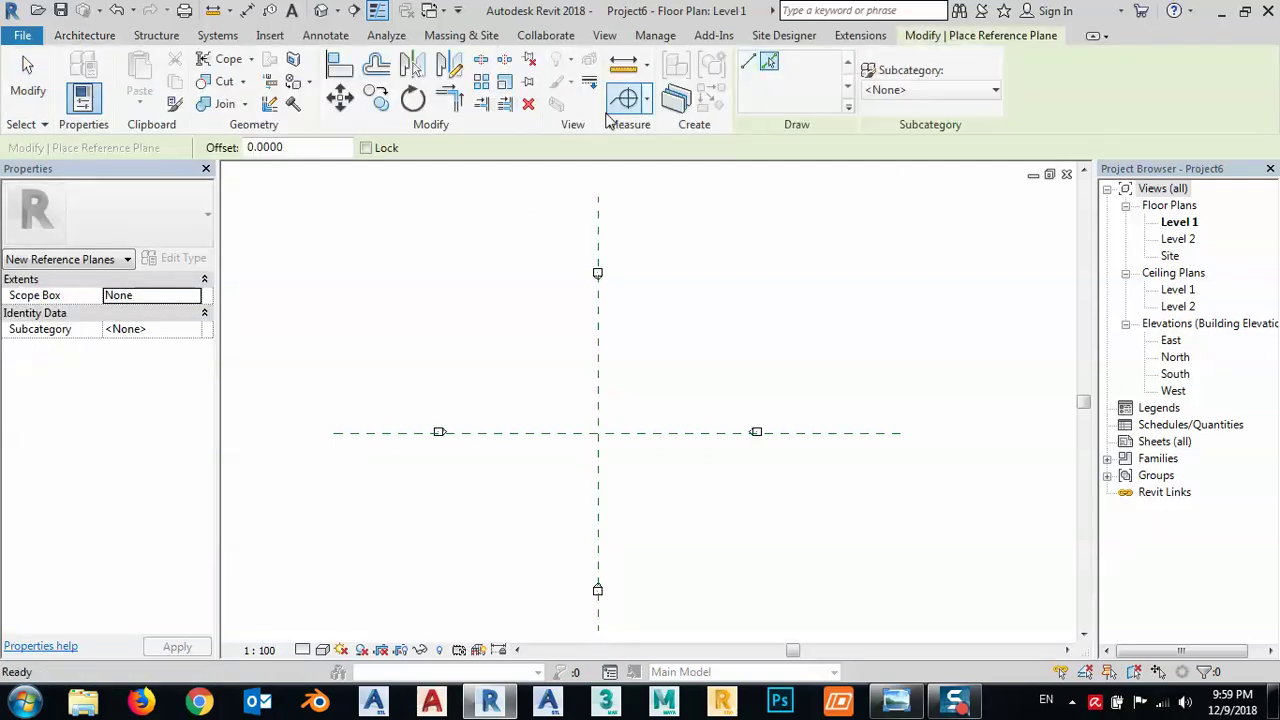
double_click(299, 148)
type("2.5000")
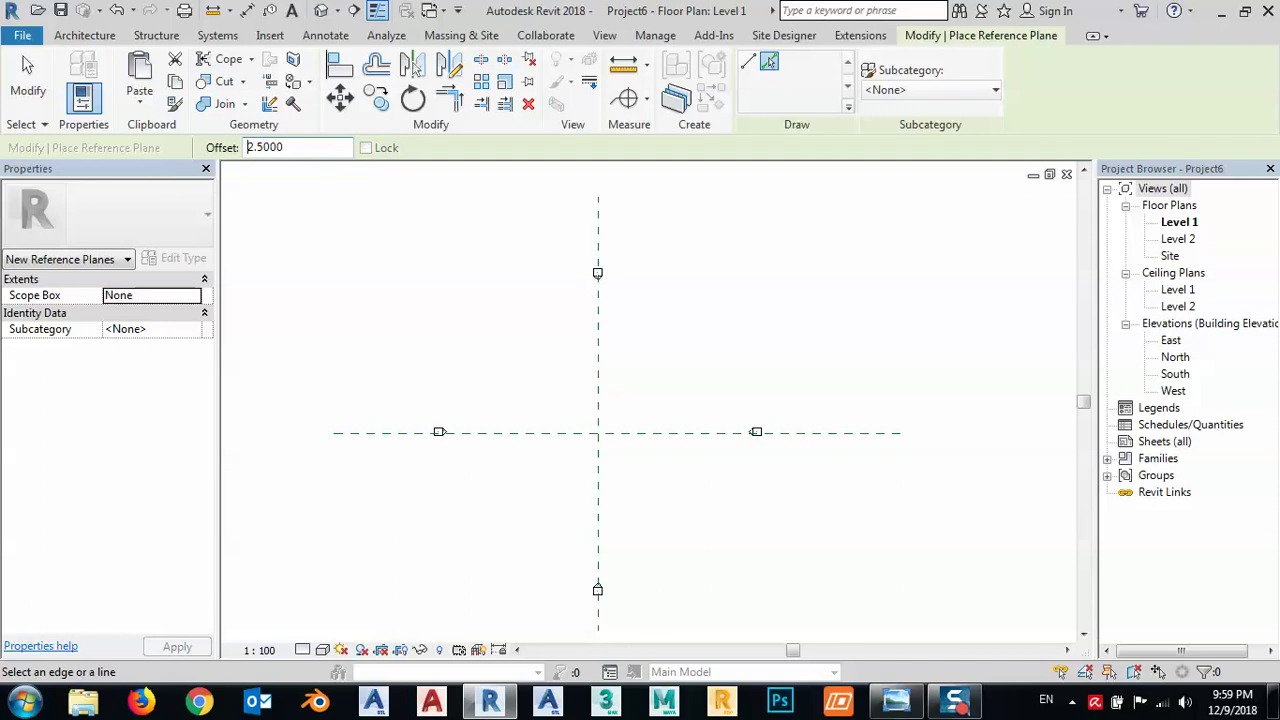
left_click(601, 330)
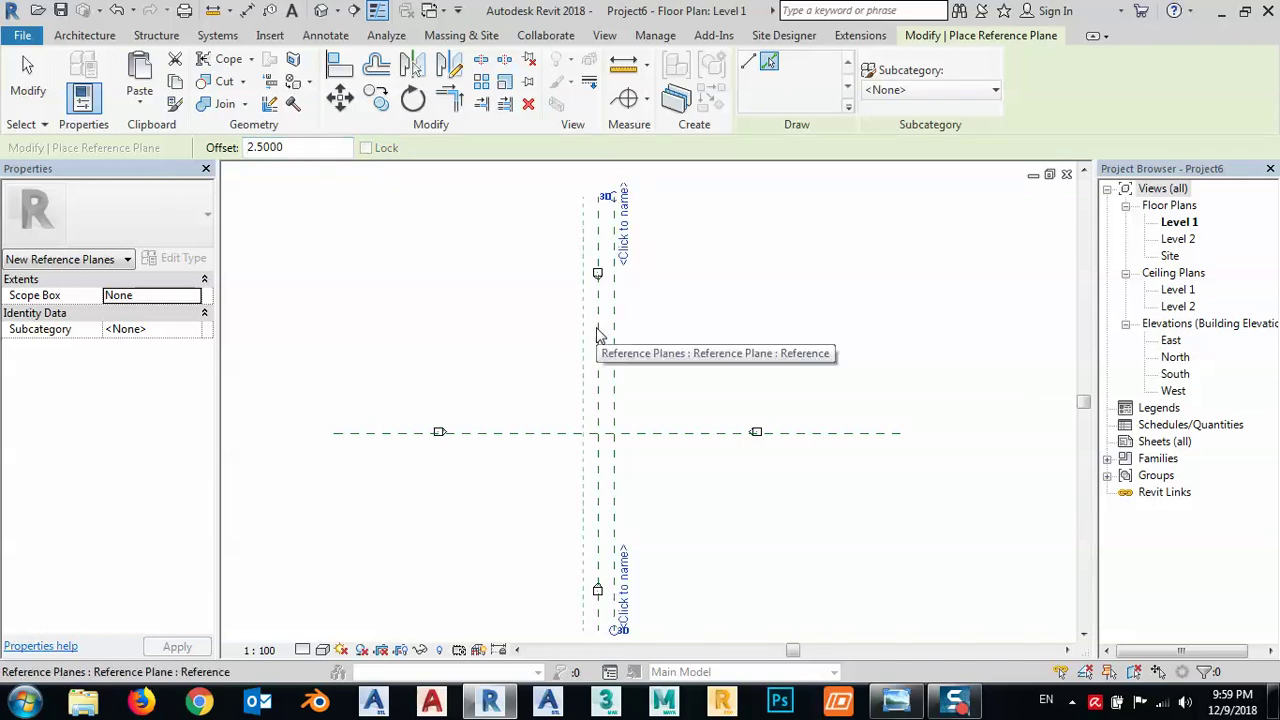
left_click(595, 335)
left_click(546, 436)
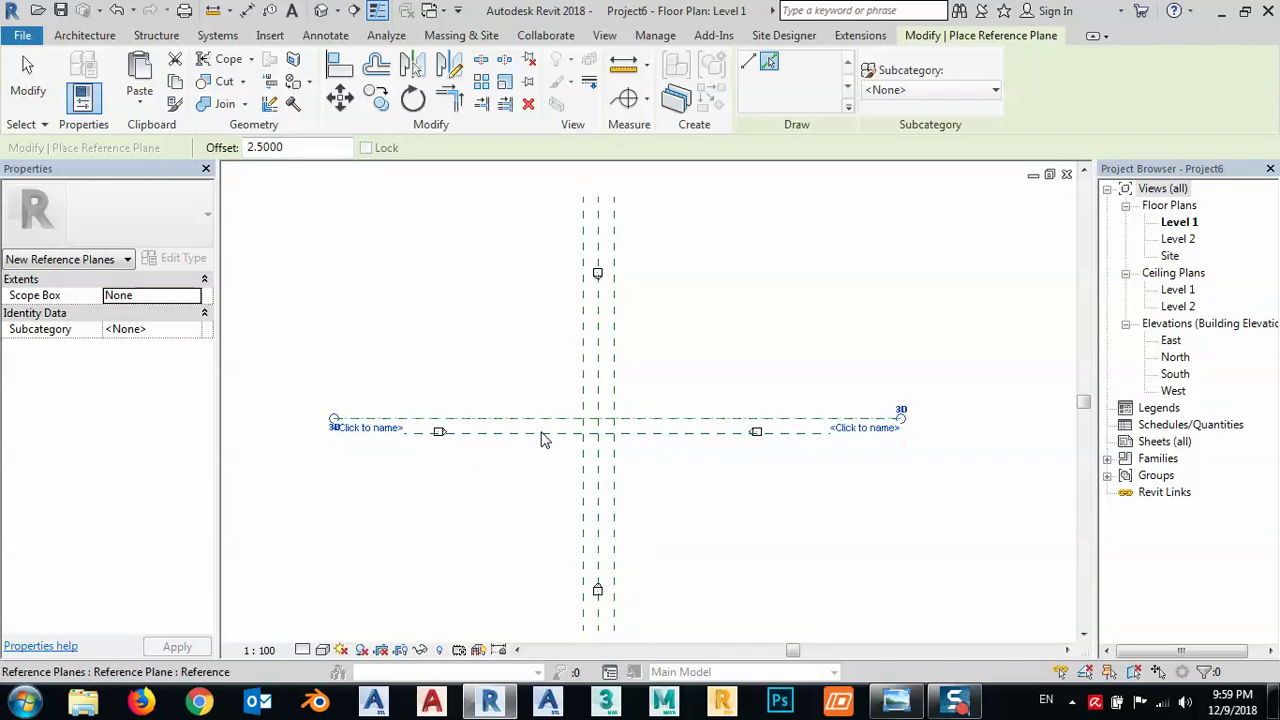
left_click(538, 444)
middle_click_drag(597, 529, 579, 499)
- Recheck the interchange photo, and add outer reference planes offset 9.6 m outward from the inner vertical and horizontal planes
left_click(895, 707)
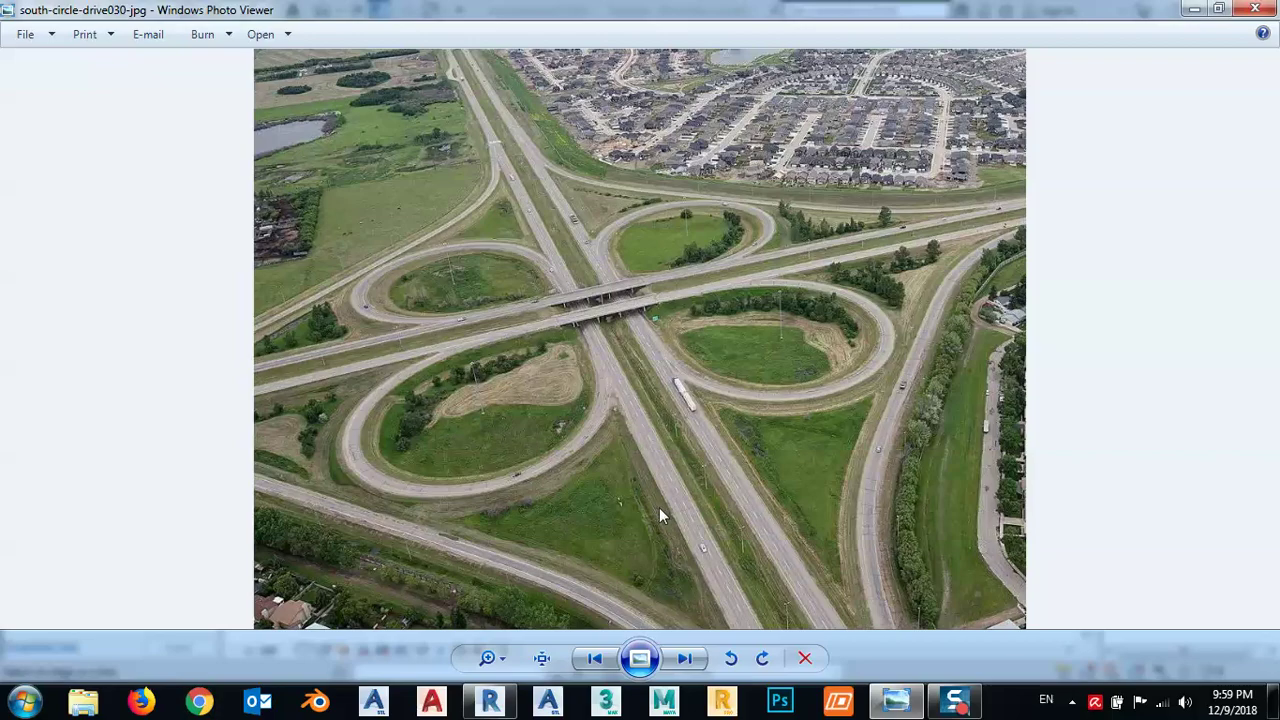
left_click(896, 700)
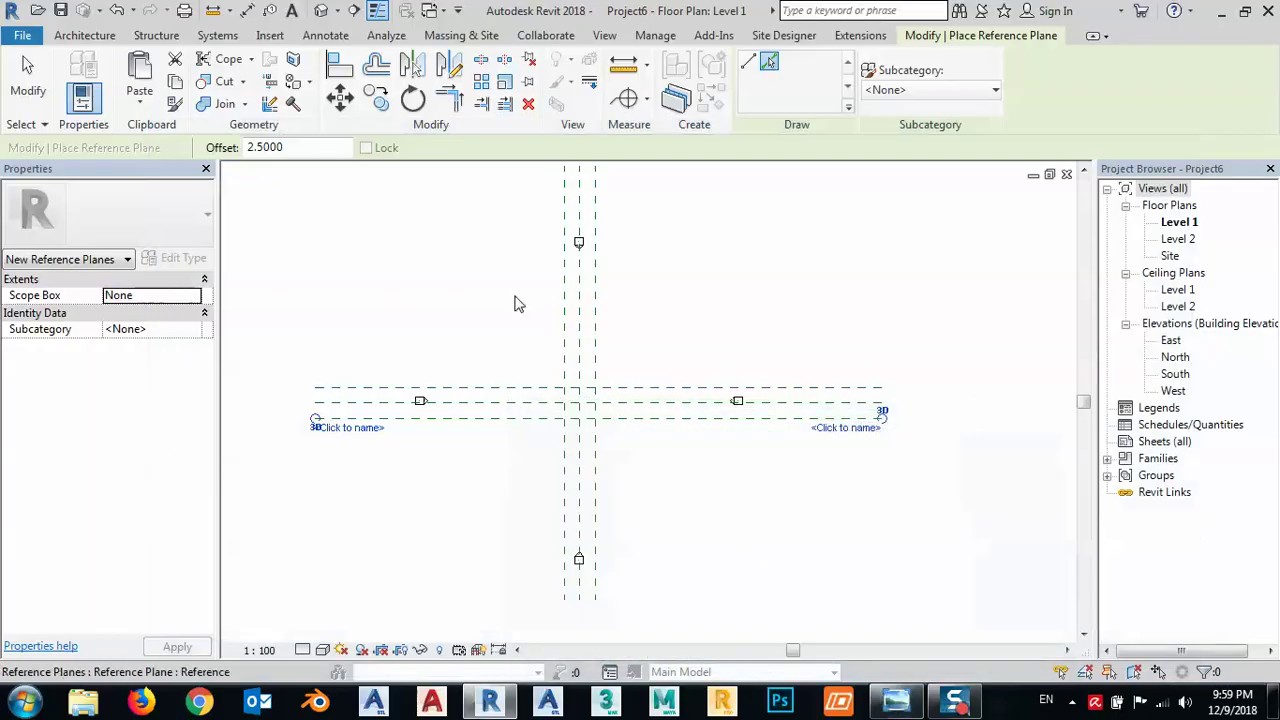
double_click(330, 147)
type("9.3000")
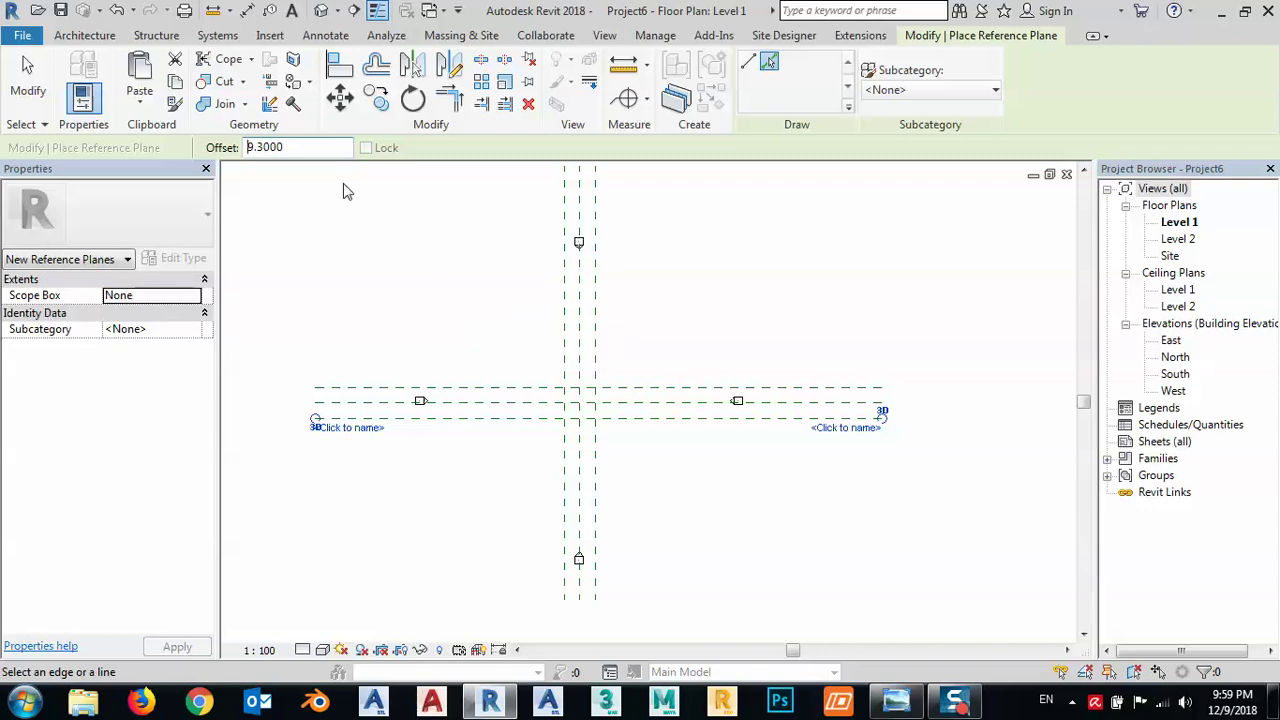
double_click(303, 147)
type("9.6000")
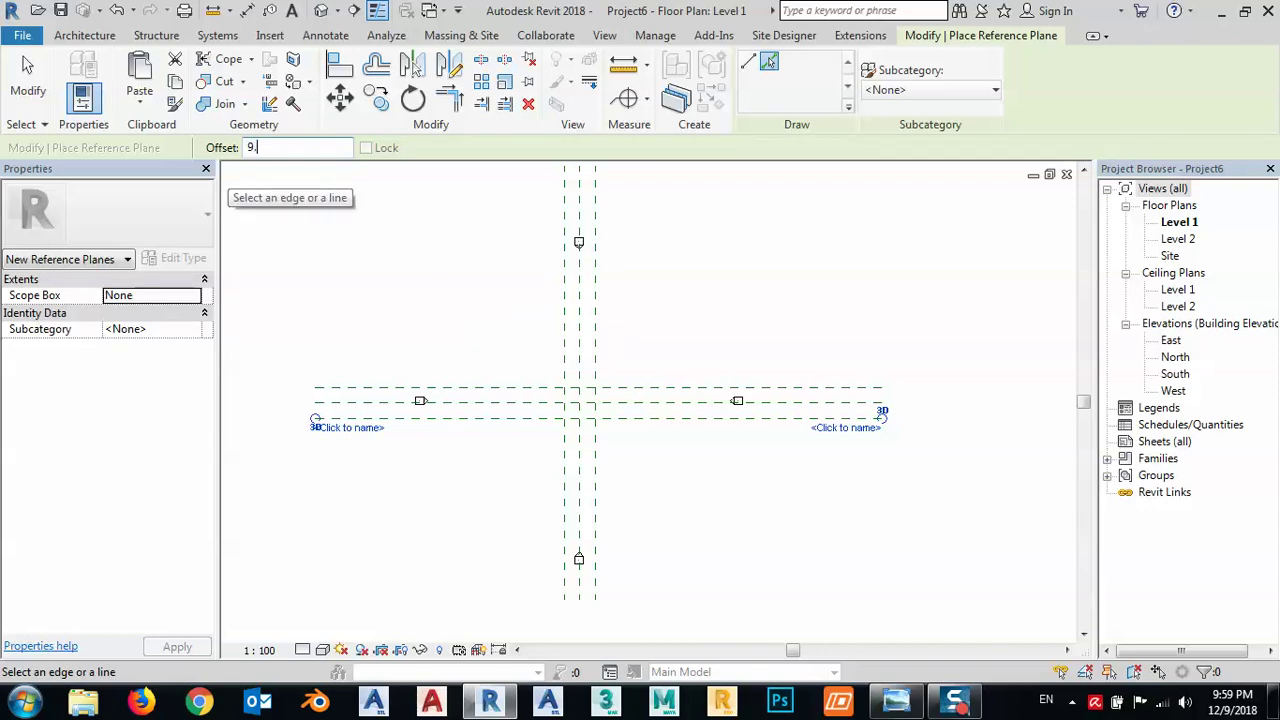
left_click(666, 390)
left_click(660, 427)
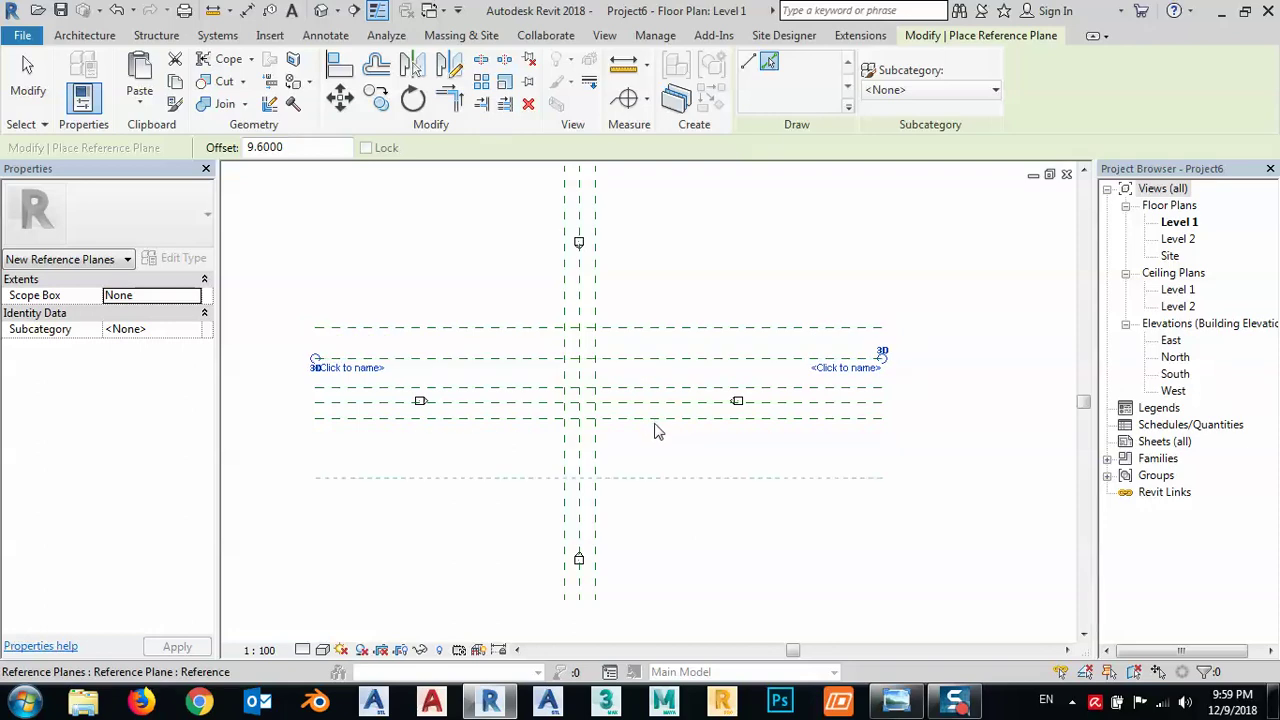
left_click(657, 432)
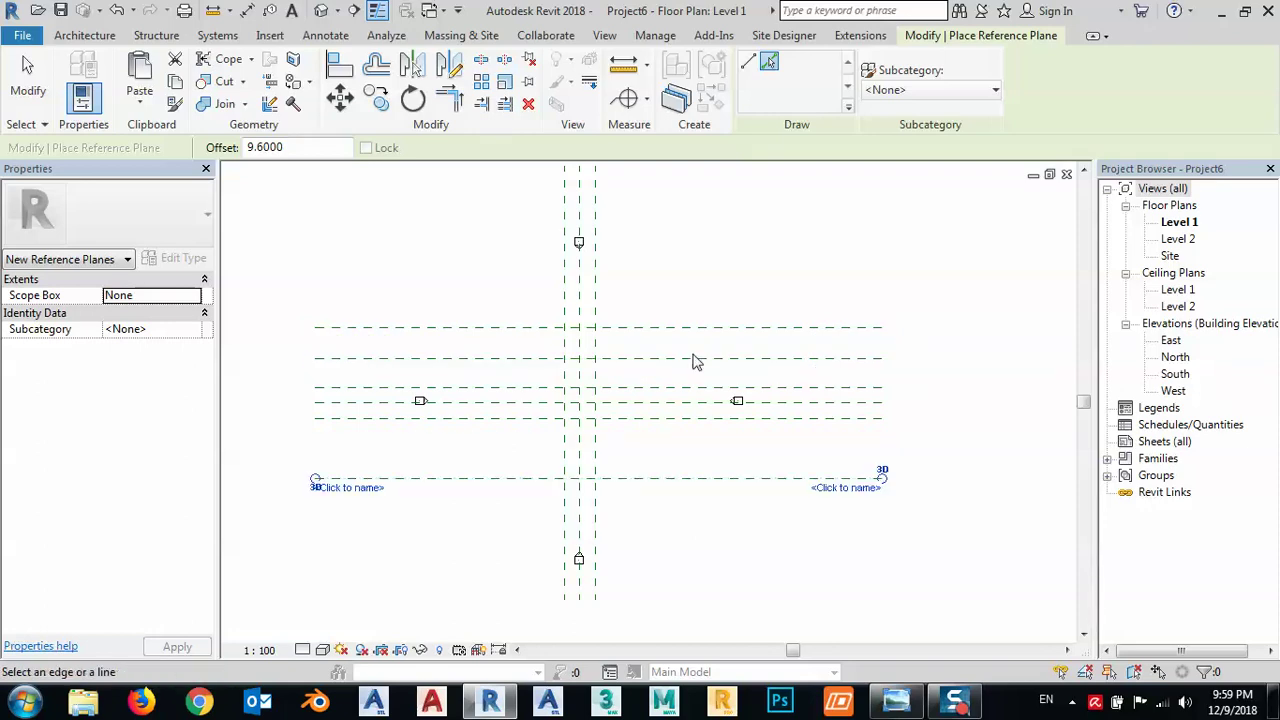
left_click(601, 381)
left_click(566, 386)
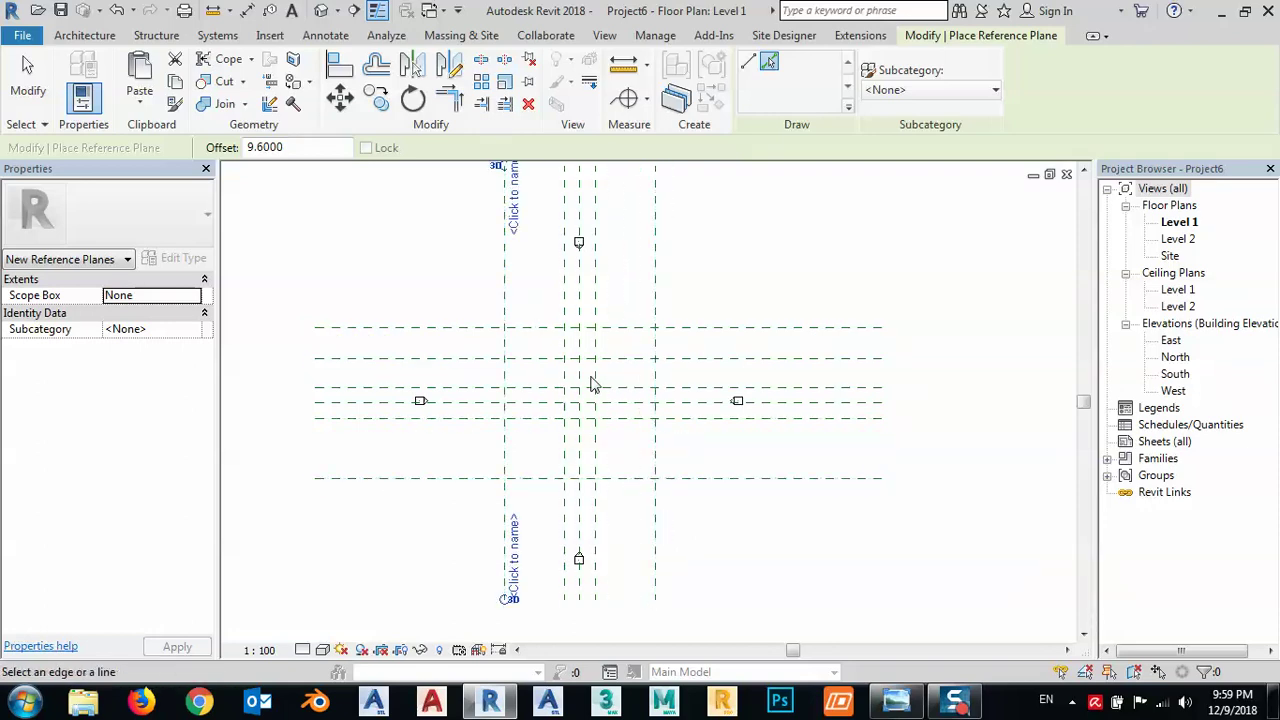
- Delete the surplus horizontal reference plane lying between the upper inner and upper outer planes
left_click(618, 370)
key("Escape")
key("Escape")
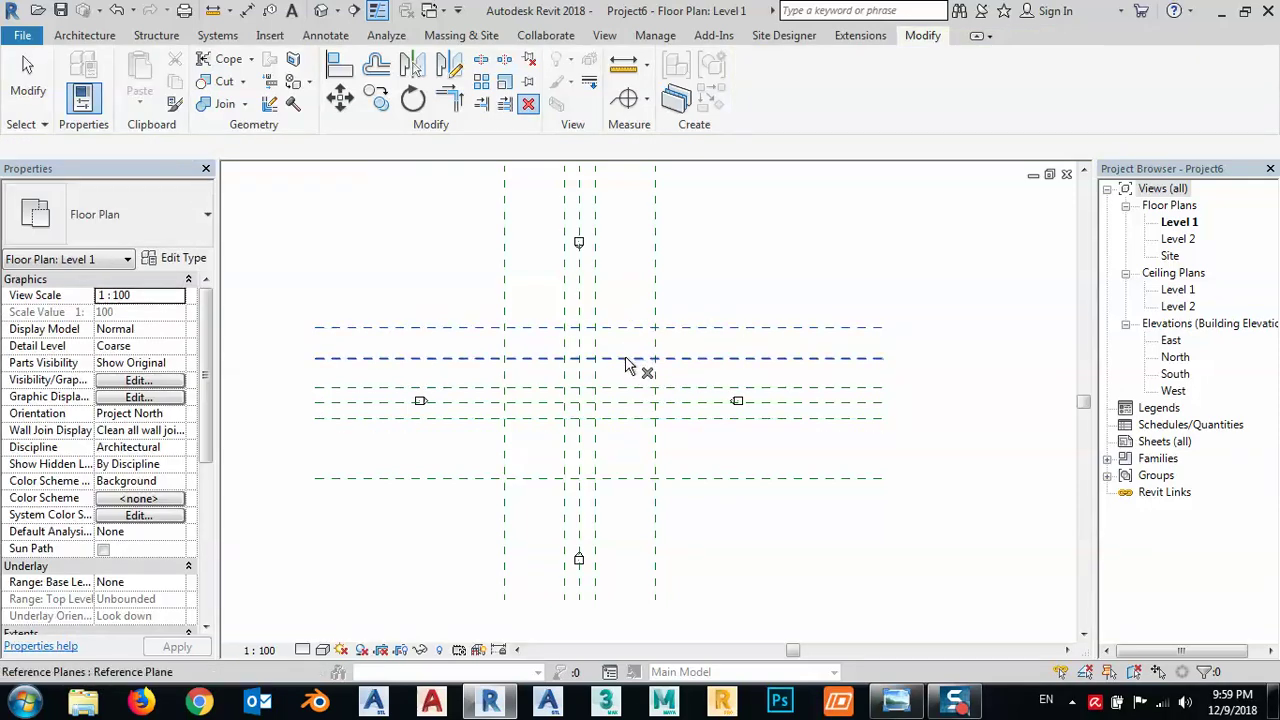
left_click(622, 359)
key("Escape")
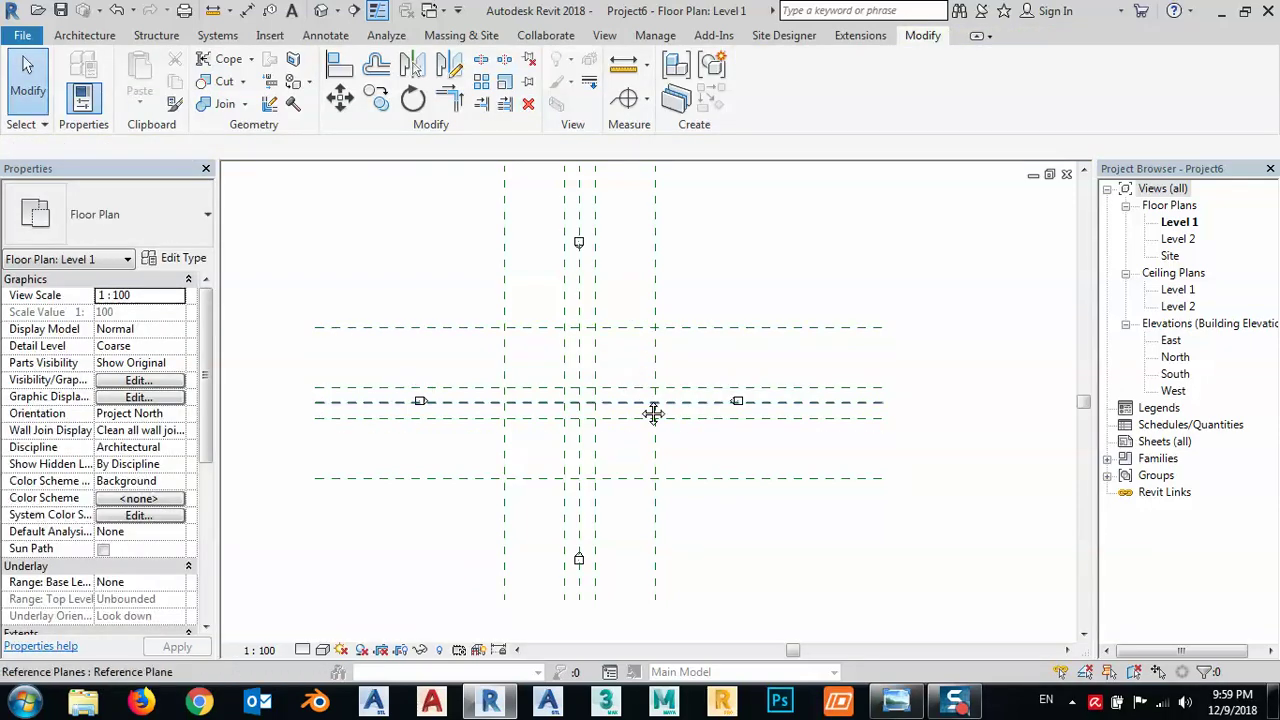
- Name the central horizontal reference plane "center x axis"
scroll(588, 415, "up", 2)
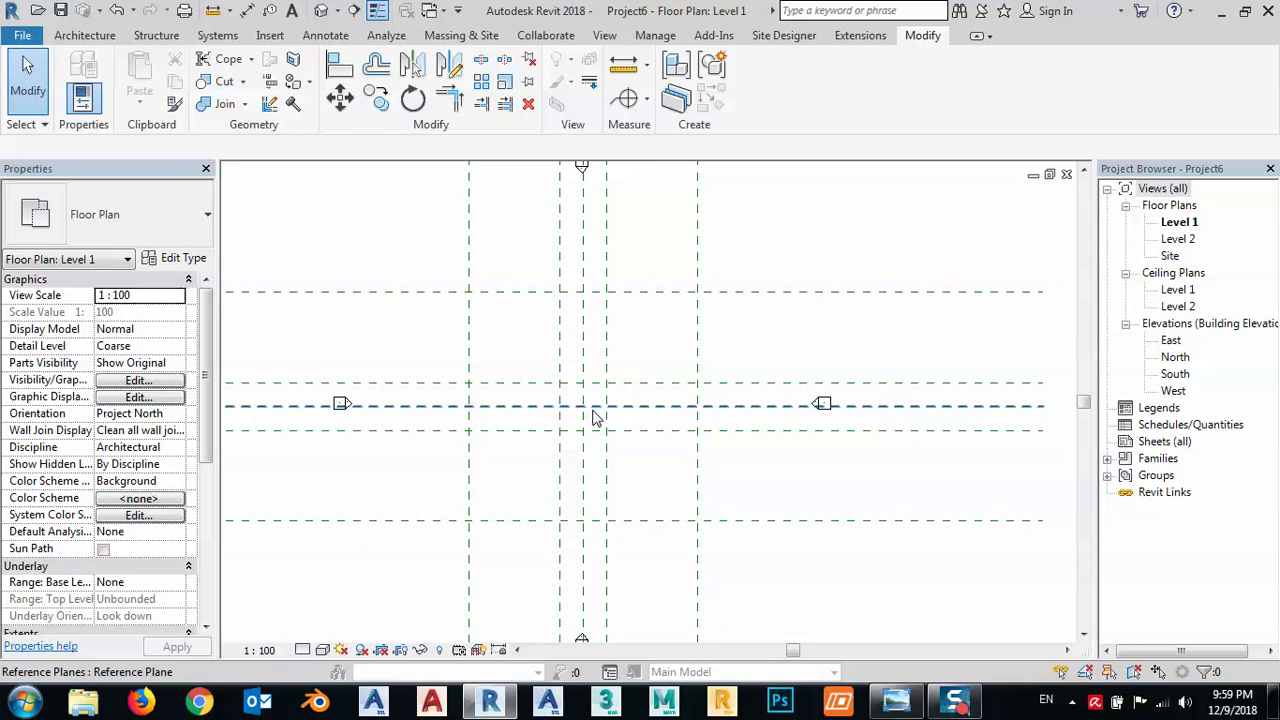
left_click(600, 406)
left_click(995, 420)
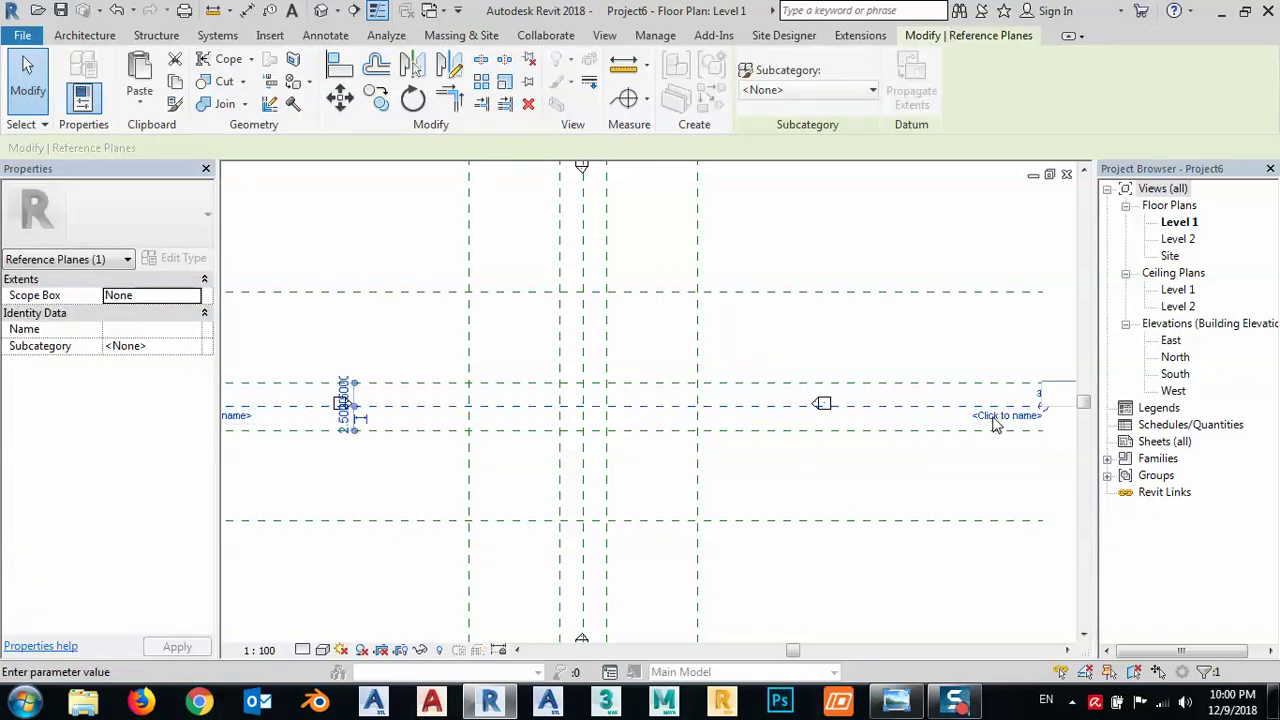
type("center x axis")
key("Return")
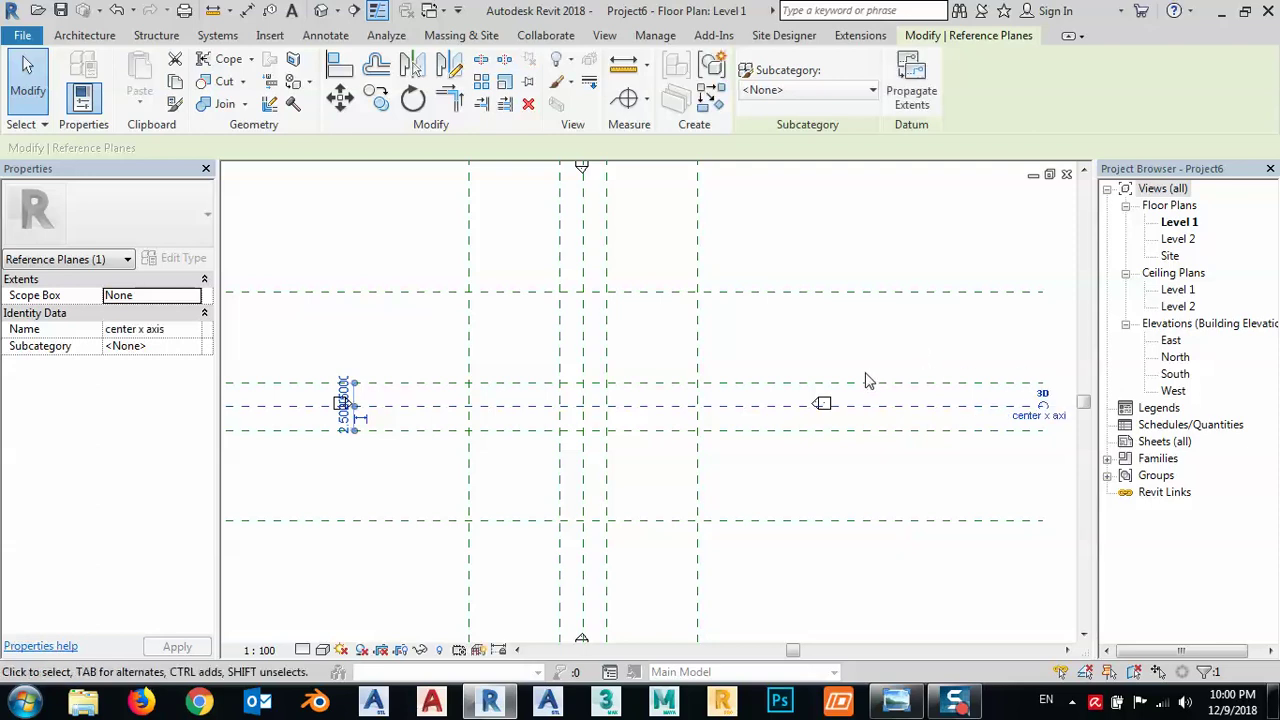
- Name the central vertical reference plane "center y axis"
left_click(585, 360)
scroll(588, 466, "down", 1)
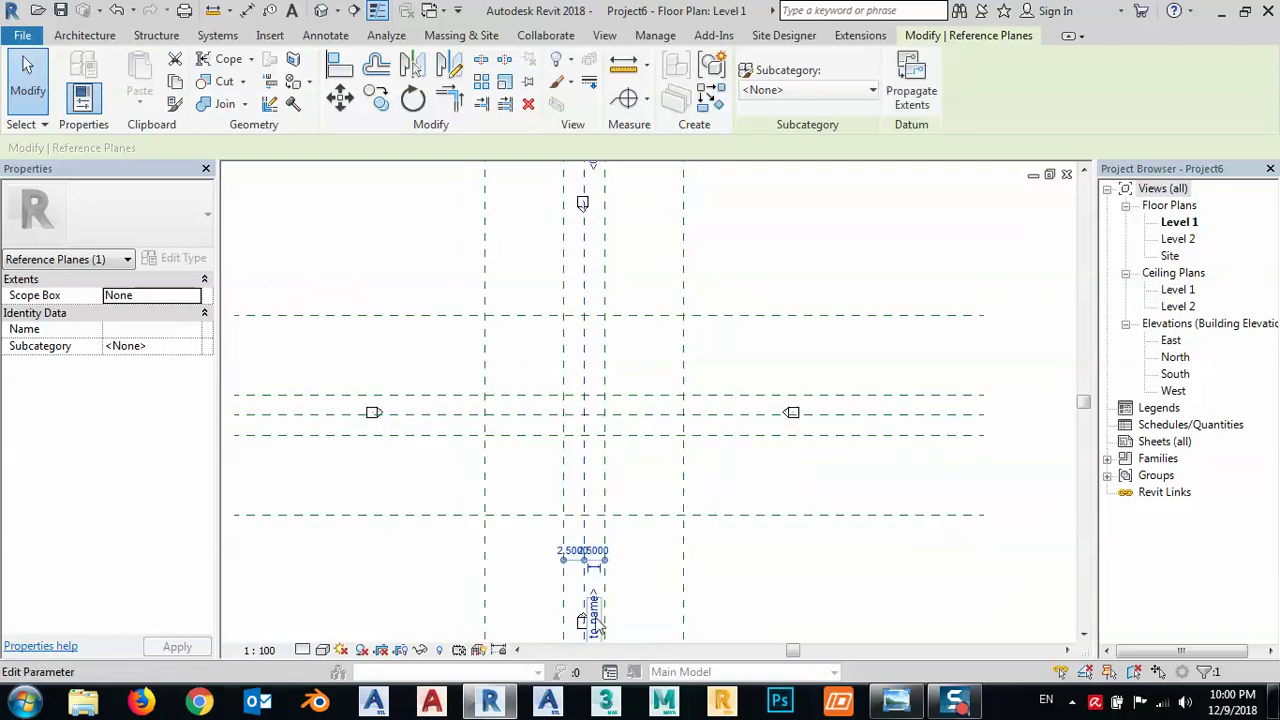
left_click(594, 615)
scroll(612, 557, "down", 1)
scroll(612, 580, "up", 1)
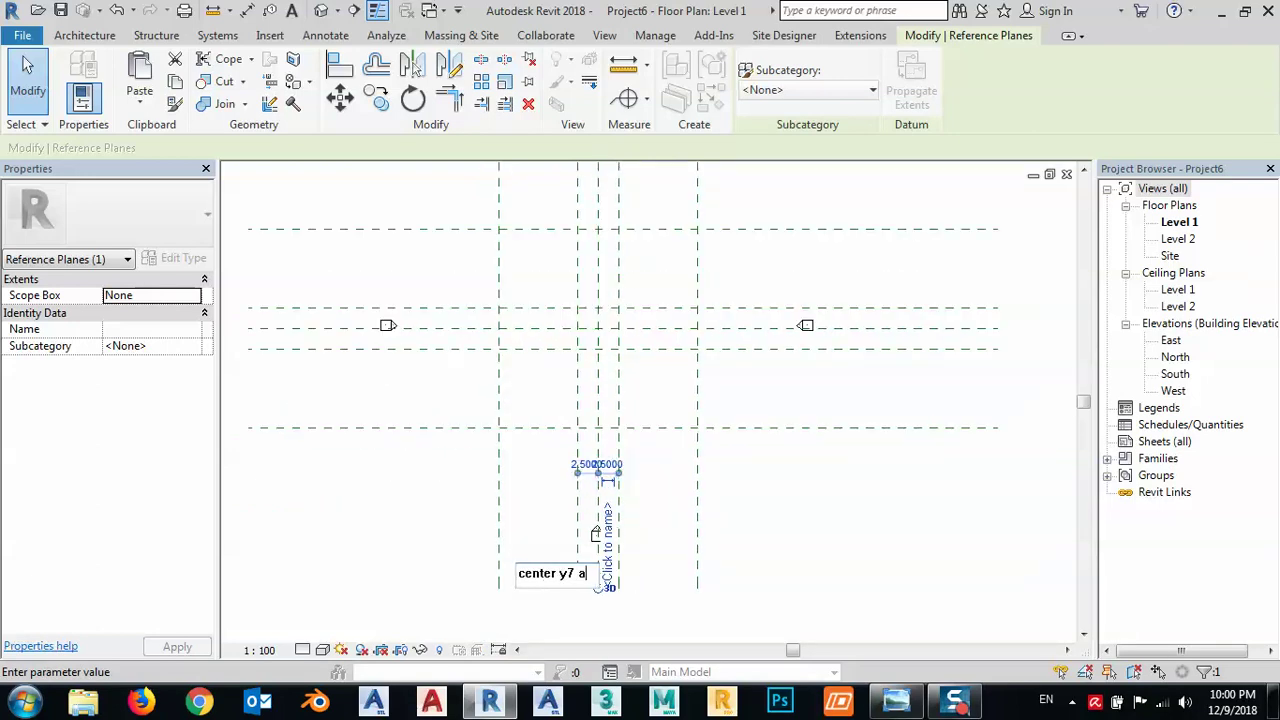
type("center y7 axis")
key("BackSpace")
key("Return")
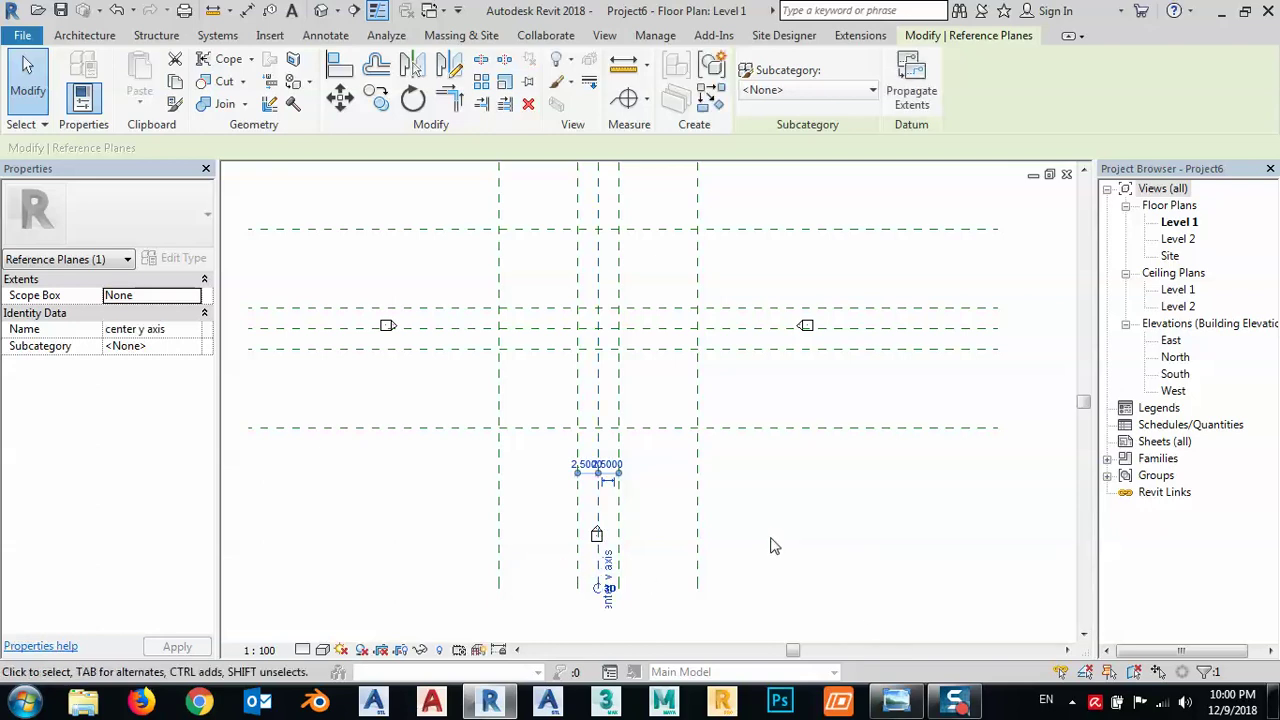
left_click(761, 510)
key("z")
key("f")
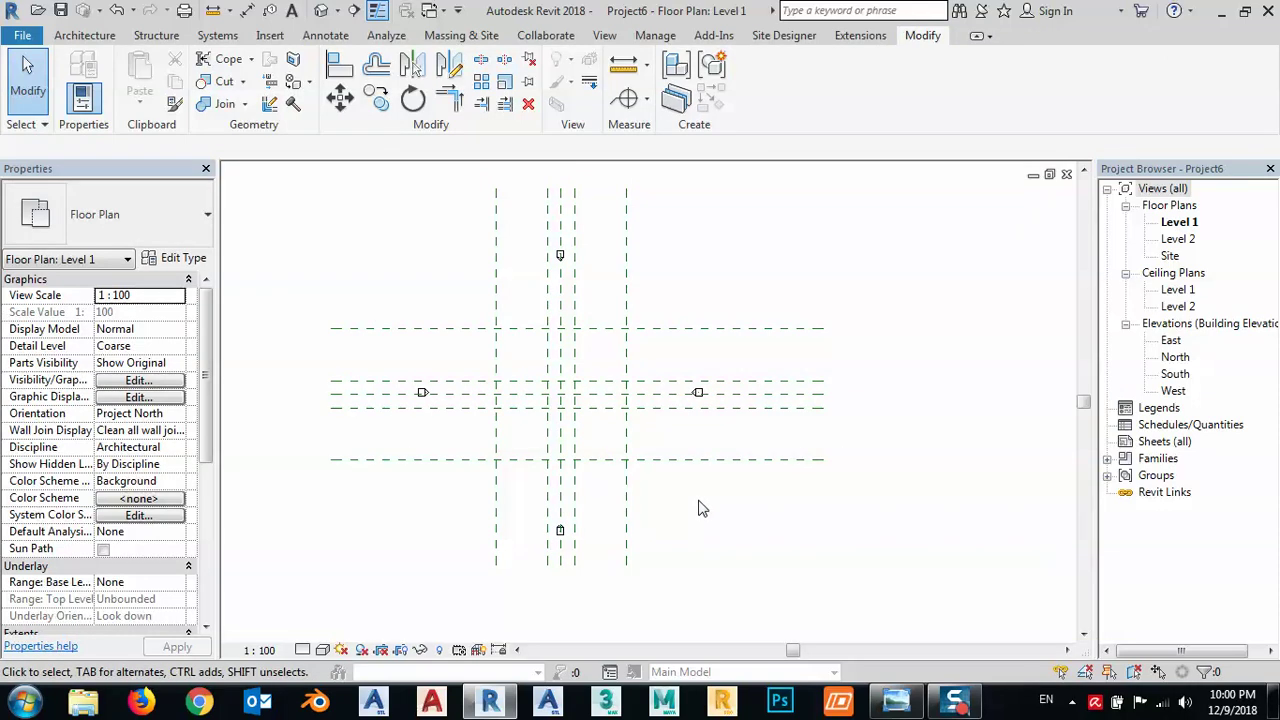
- Start a floor and sketch a rectangular road boundary between the inner and outer vertical reference planes right of center, along their full length
left_click(100, 38)
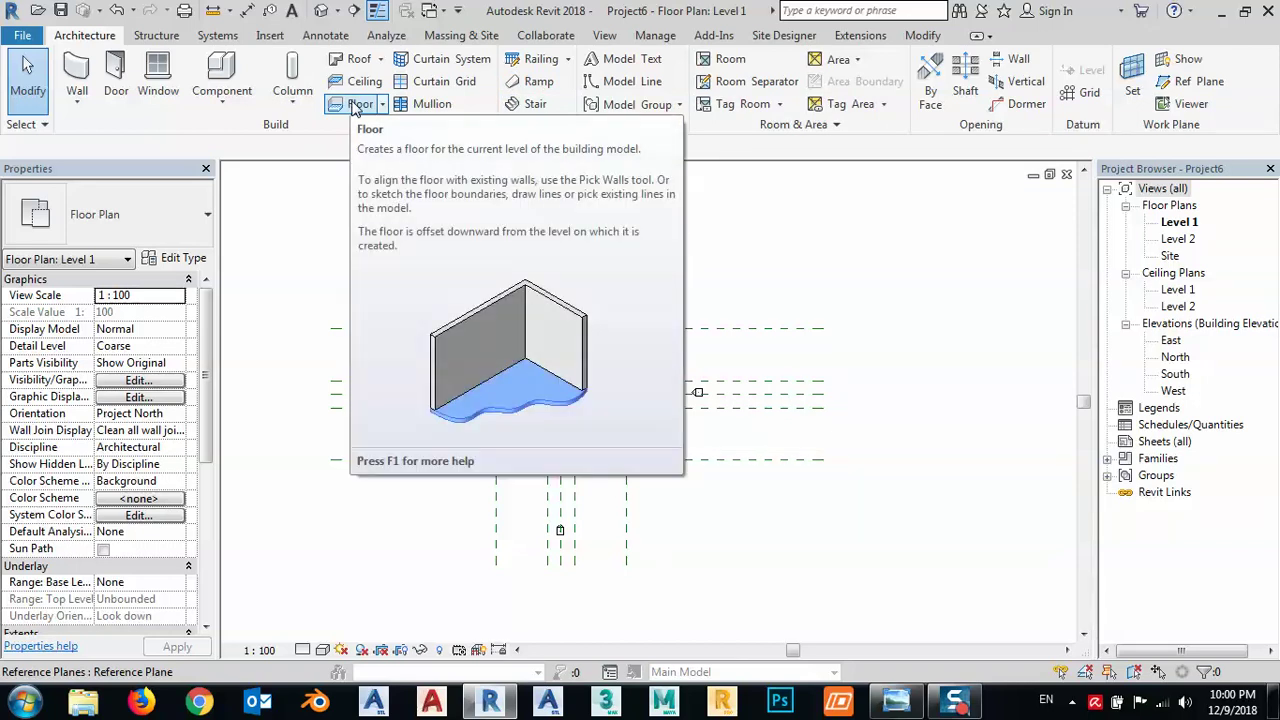
left_click(355, 105)
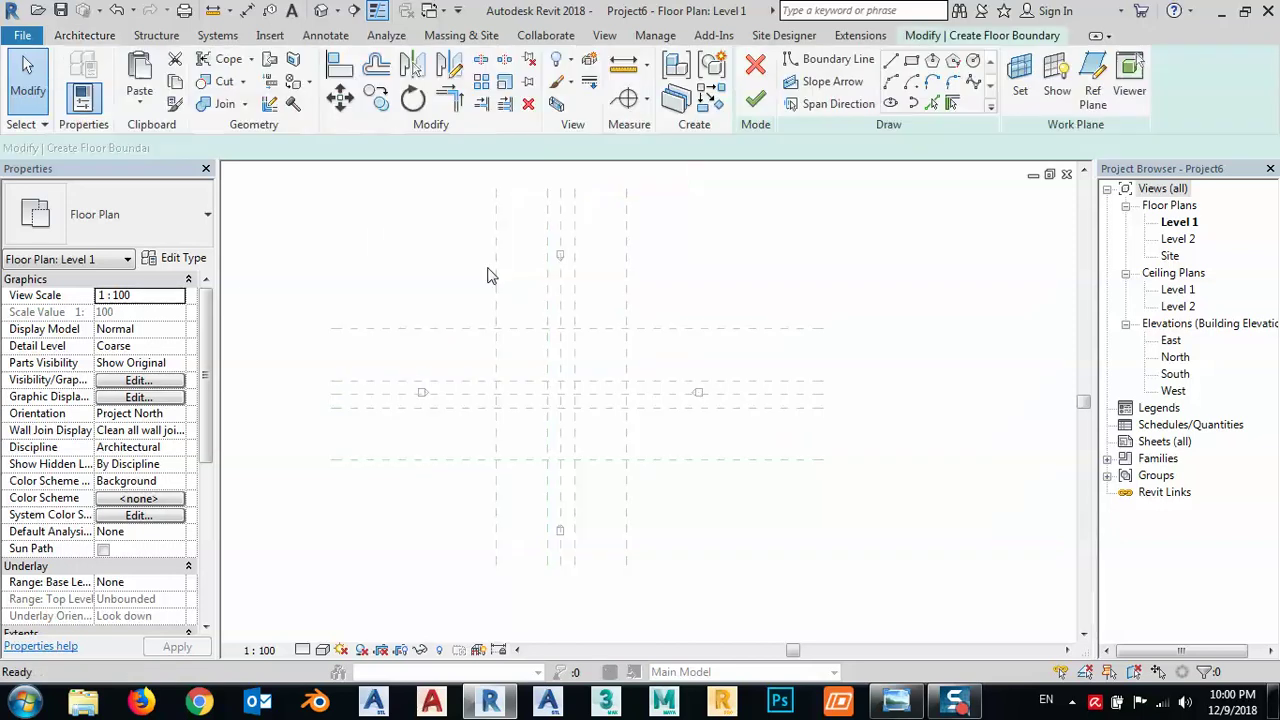
left_click(911, 60)
middle_click_drag(577, 213, 560, 283)
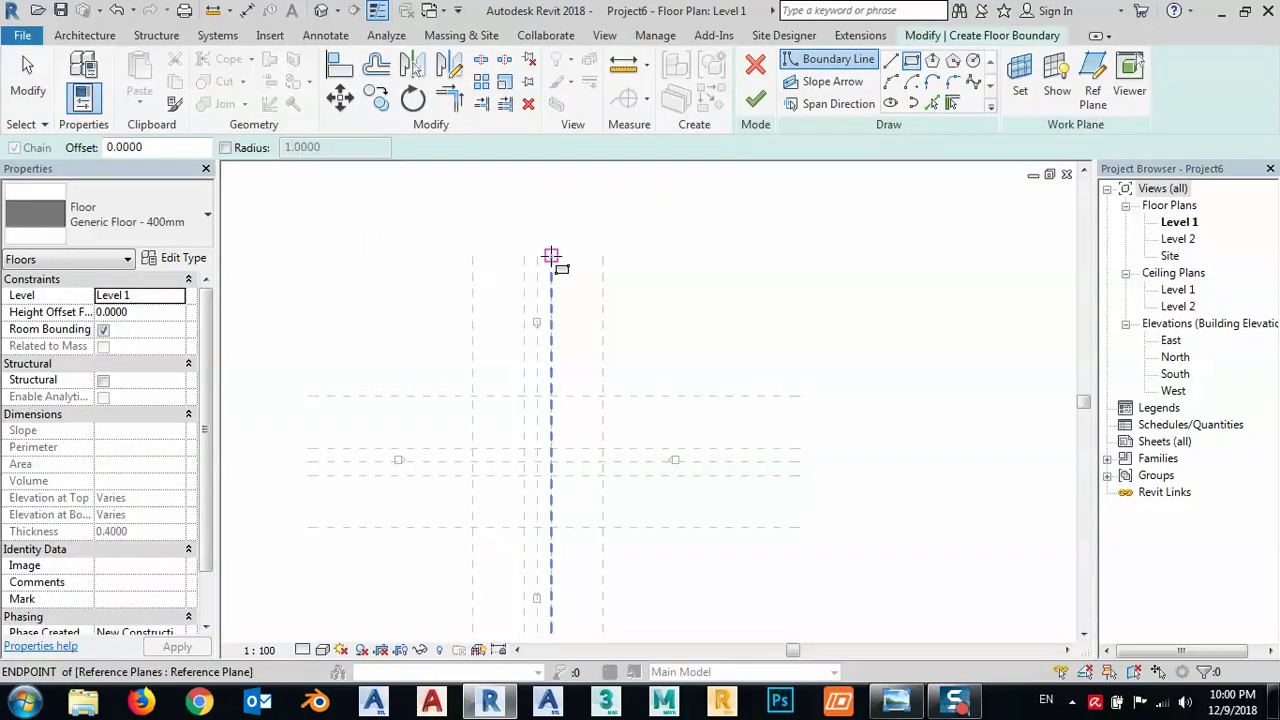
left_click(551, 262)
middle_click_drag(571, 434, 557, 294)
left_click(580, 503)
scroll(617, 549, "down", 2)
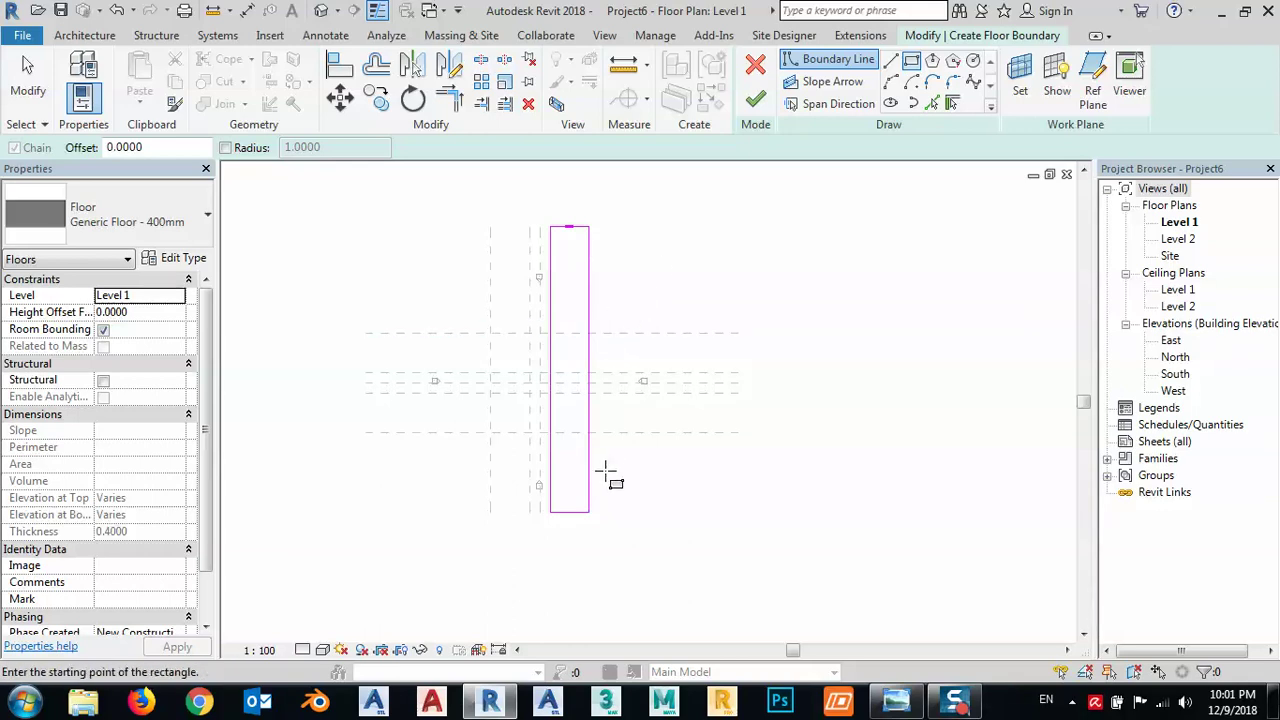
- Try to sketch the loop ramp's inner edge as two chained arcs from the road rectangle's right side, the first about 6 m in radius
left_click(891, 81)
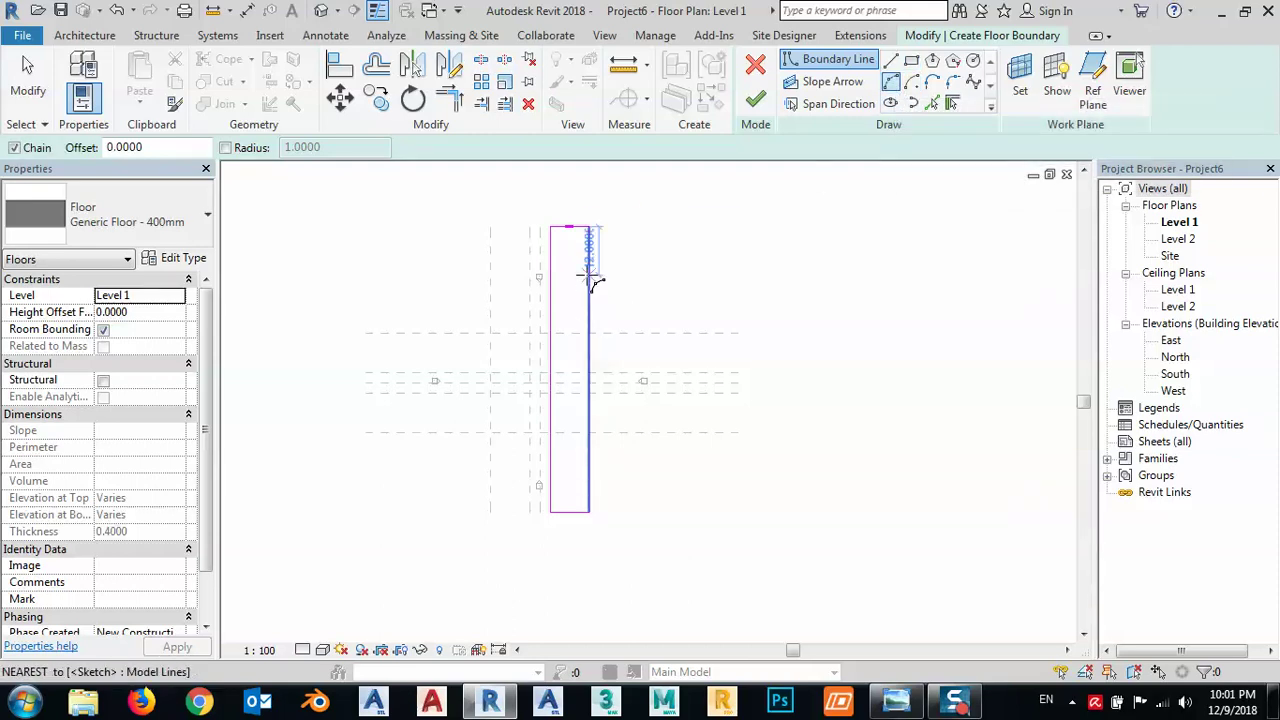
left_click(590, 276)
left_click(624, 316)
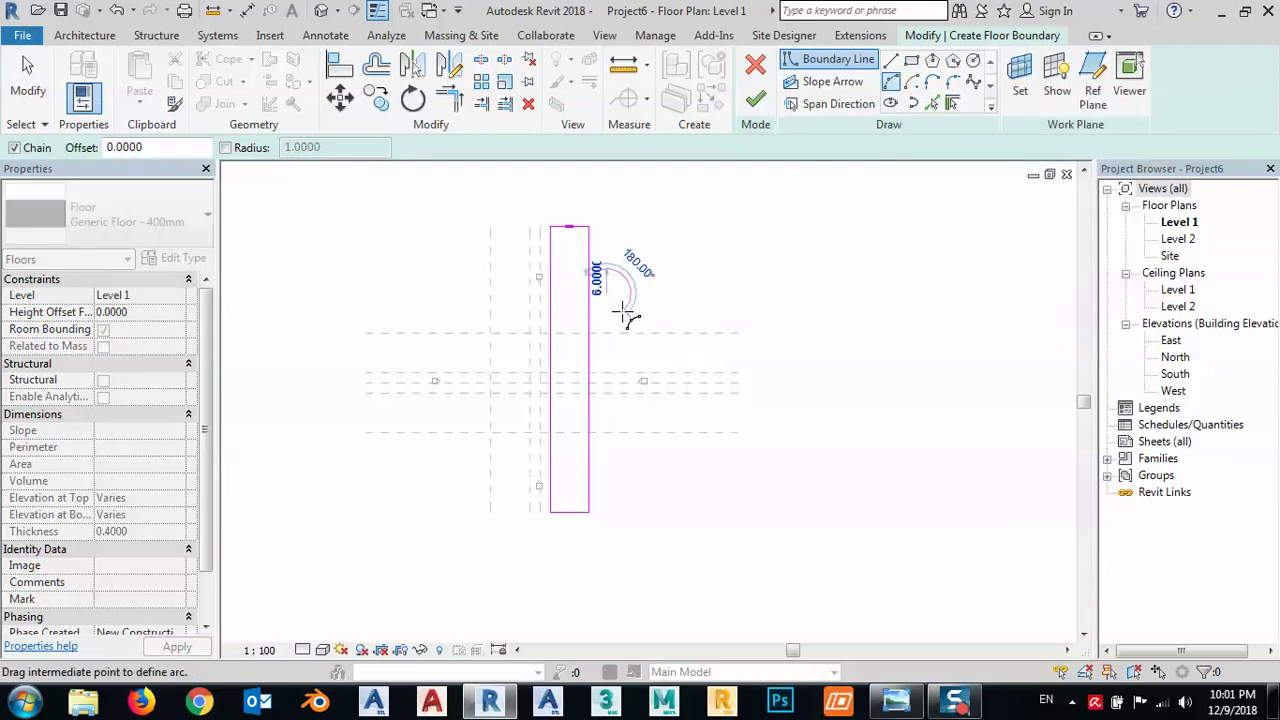
left_click(633, 290)
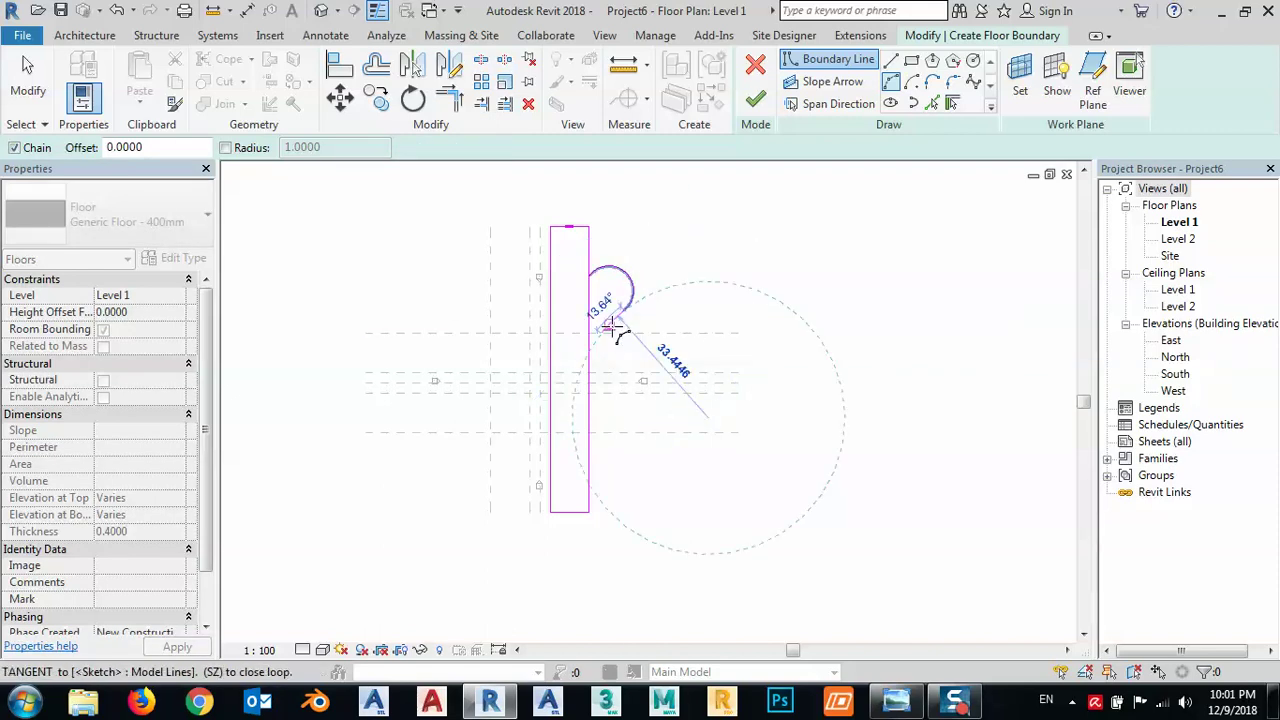
scroll(624, 333, "up", 3)
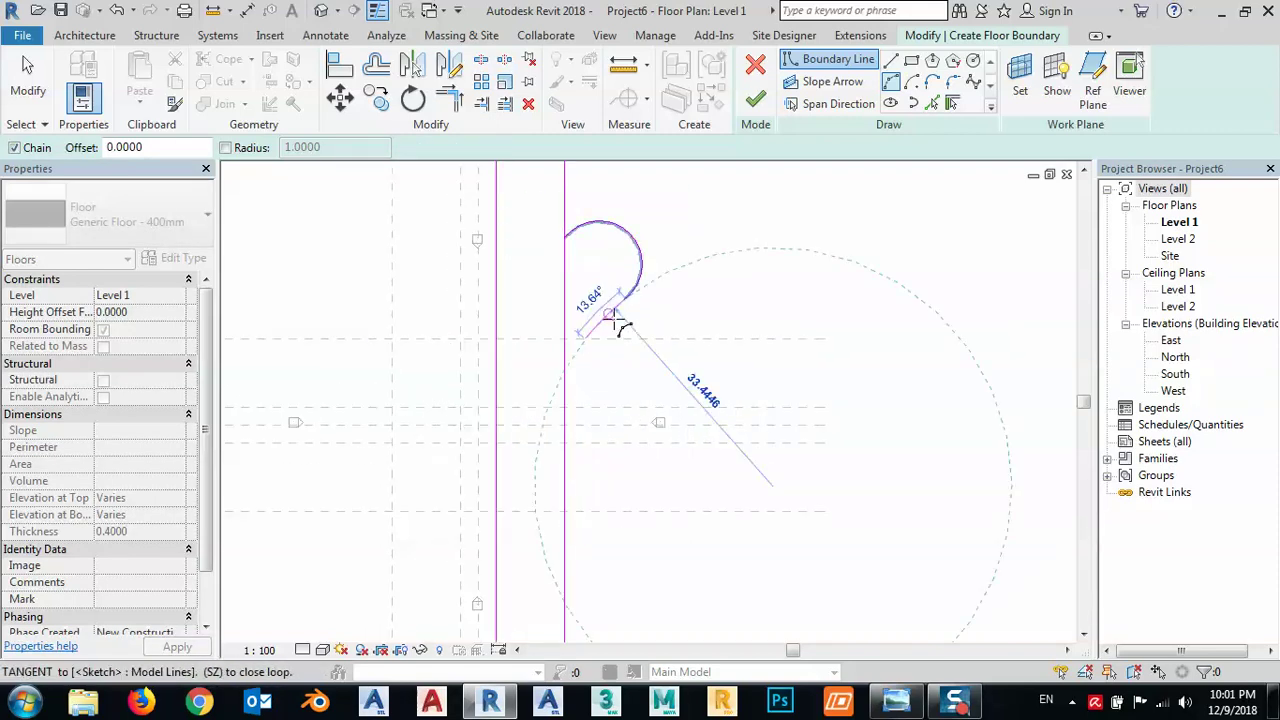
scroll(624, 330, "down", 1)
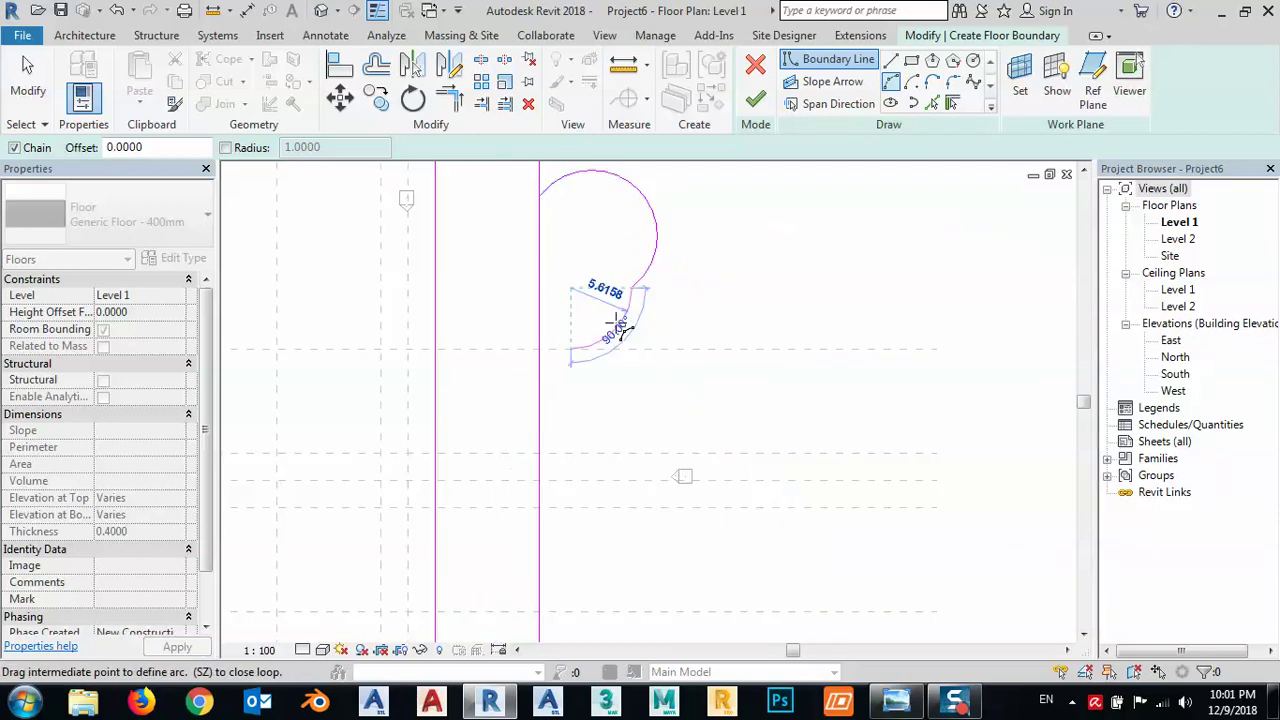
scroll(614, 320, "down", 2)
key("Escape")
left_click(624, 300)
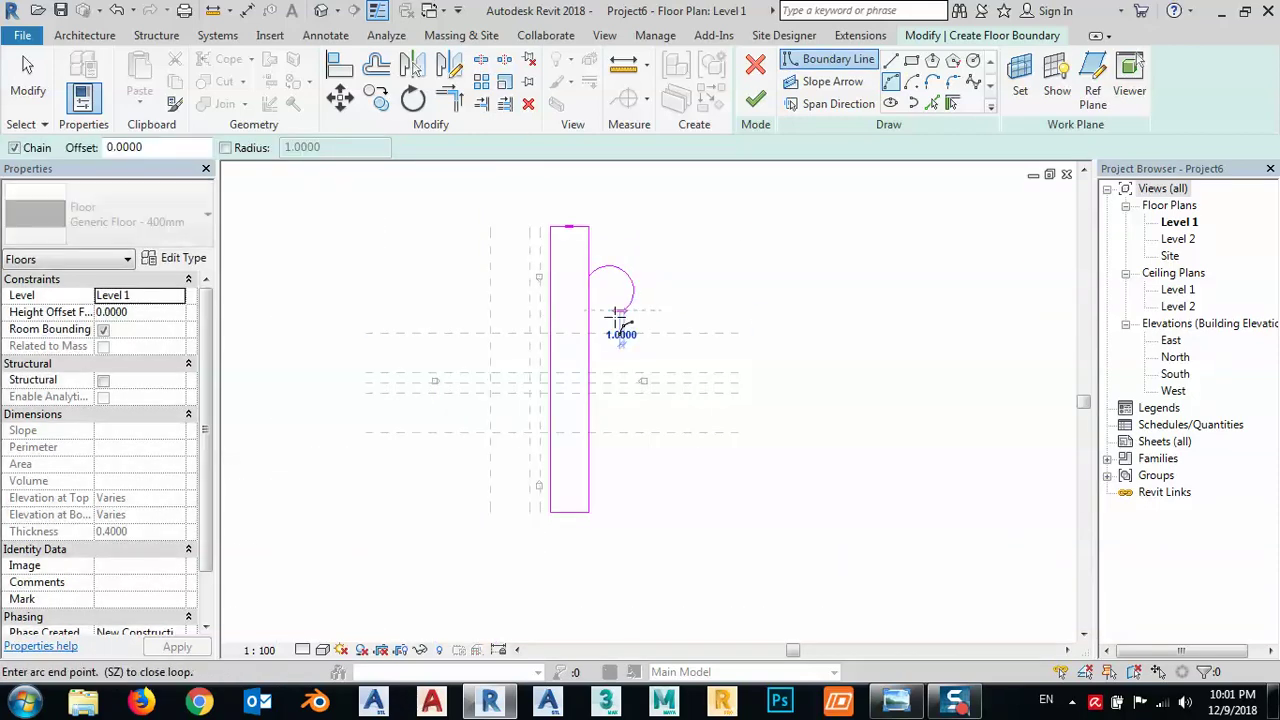
scroll(606, 318, "up", 2)
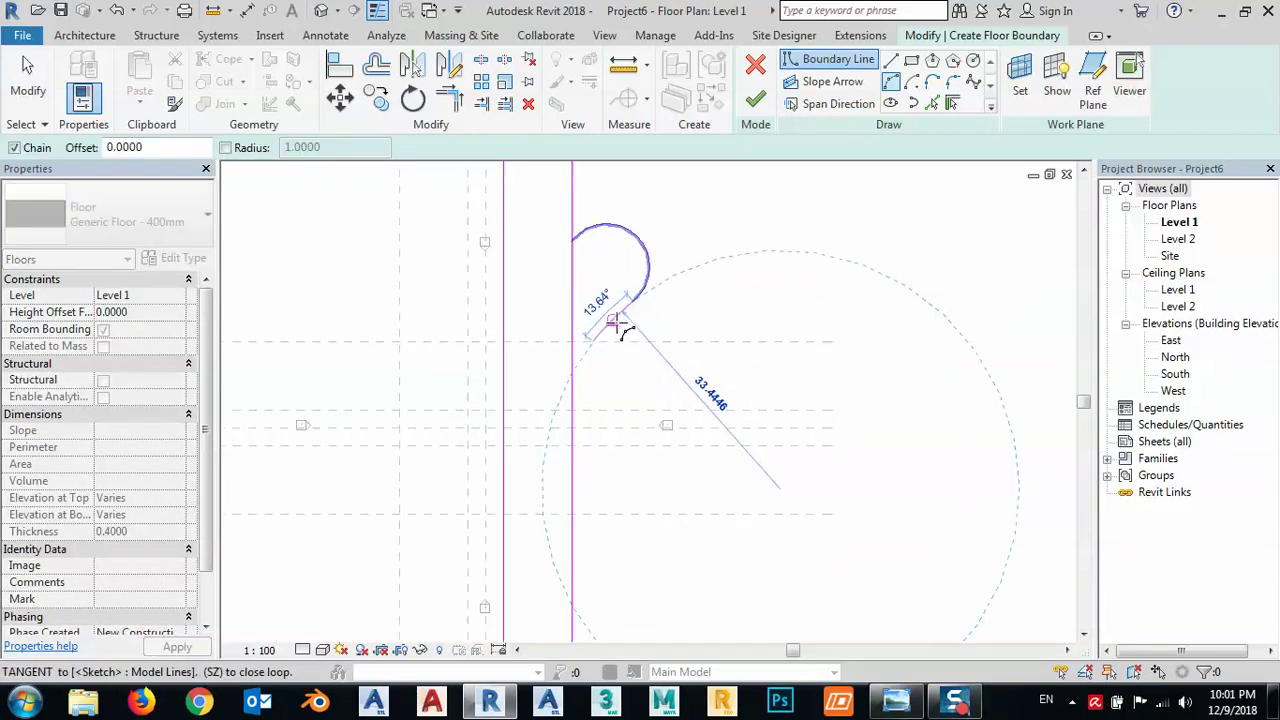
left_click(650, 334)
key("Escape")
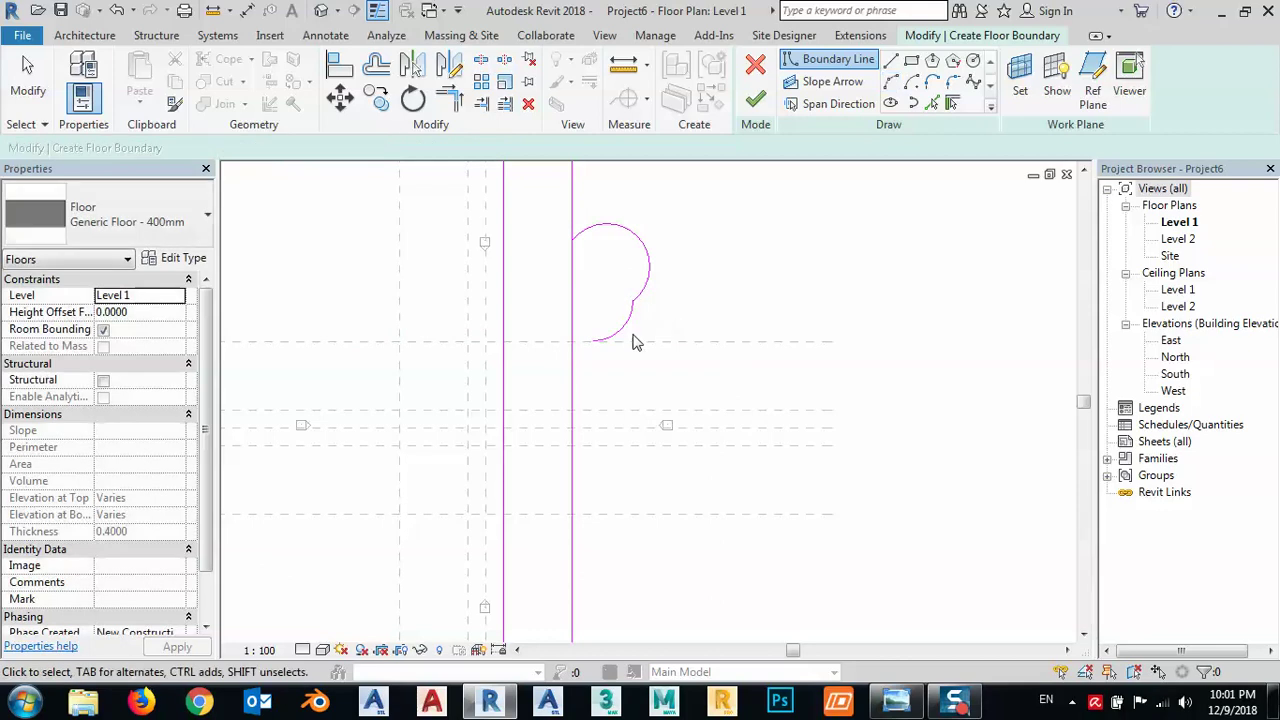
- Delete the two trial loop arcs beside the road rectangle
scroll(697, 316, "up", 1, "ctrl")
left_click(620, 391)
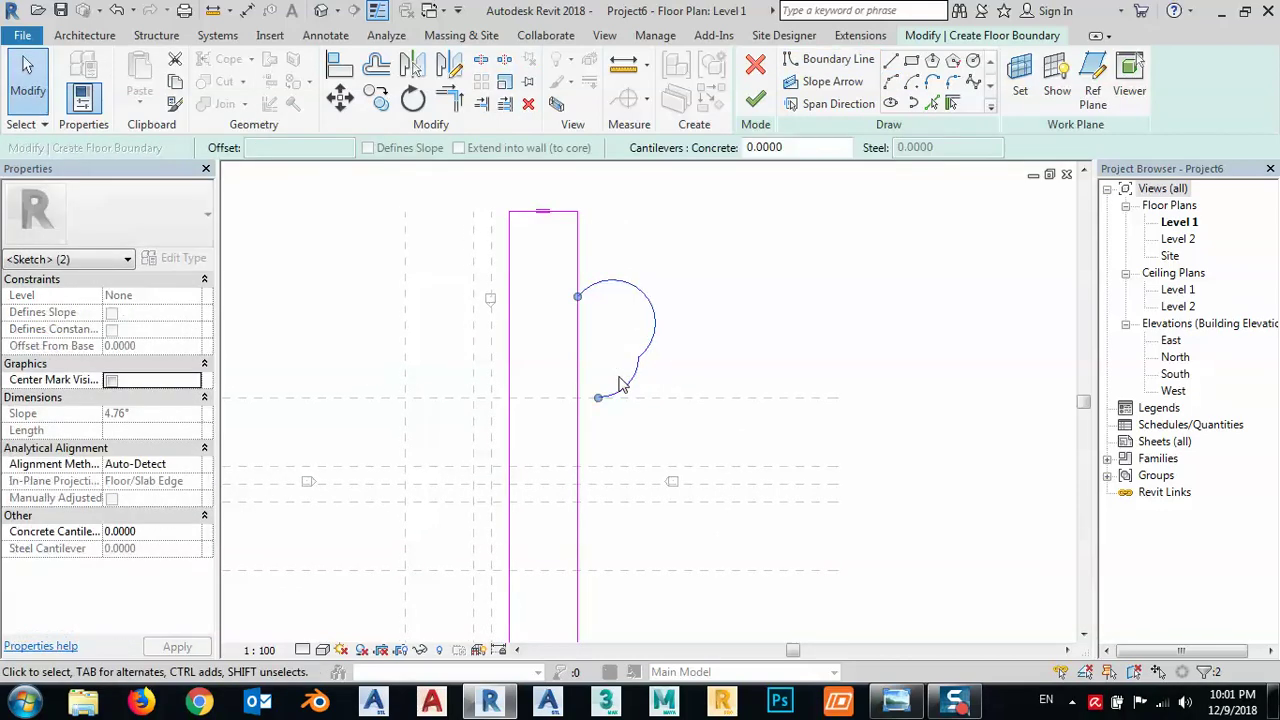
key("Delete")
middle_click_drag(698, 352, 698, 378)
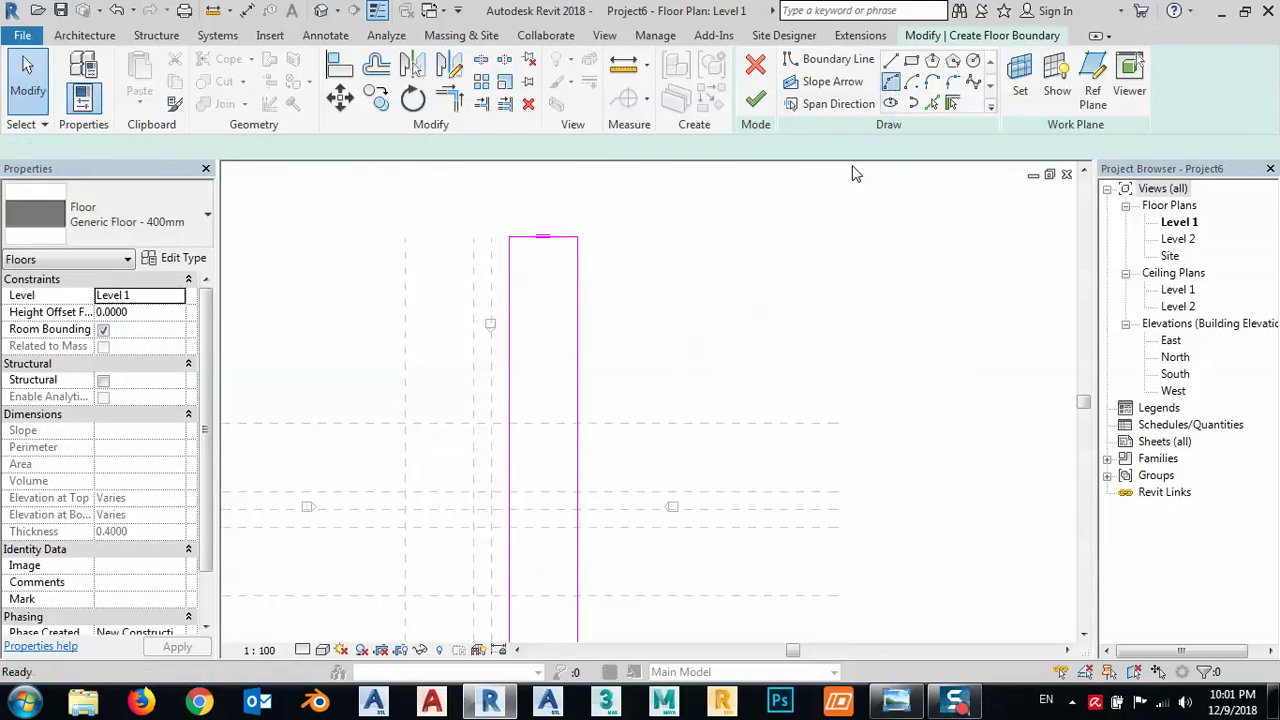
- Sketch the loop ramp's inner edge with two chained arcs from the road rectangle's right side around to the upper outer horizontal reference plane
left_click(891, 86)
left_click(577, 330)
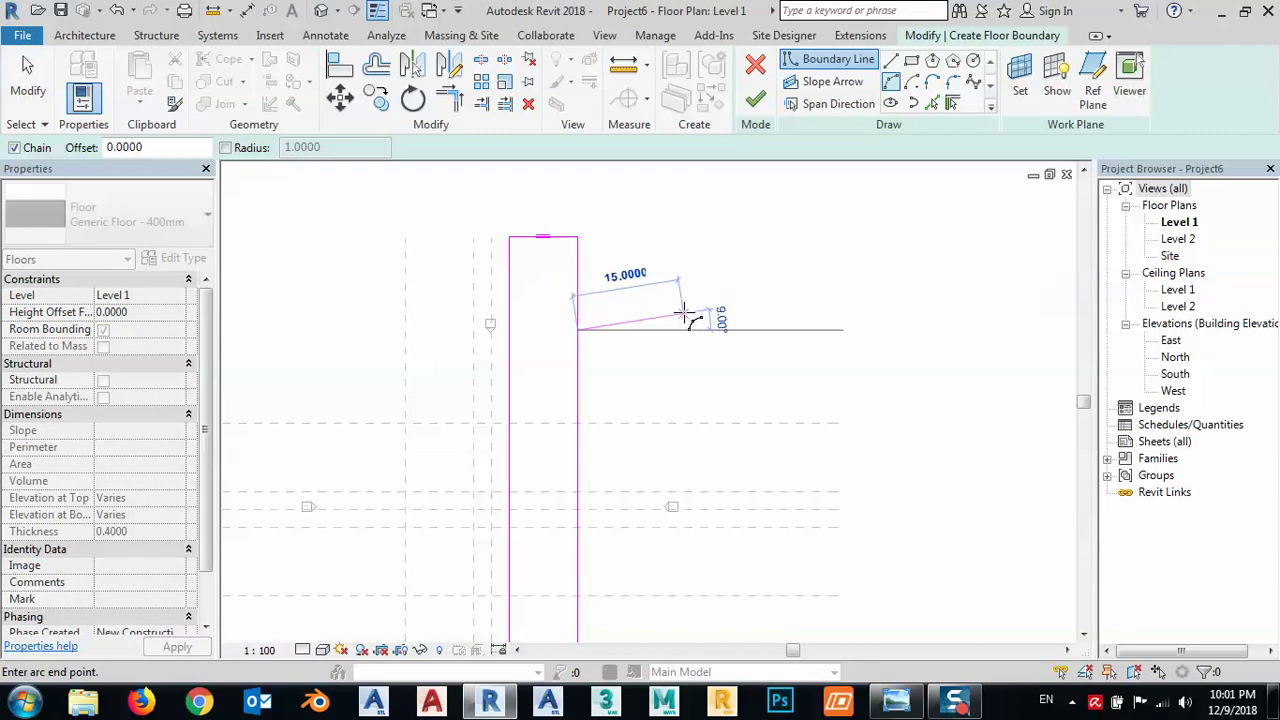
left_click(687, 301)
left_click(650, 296)
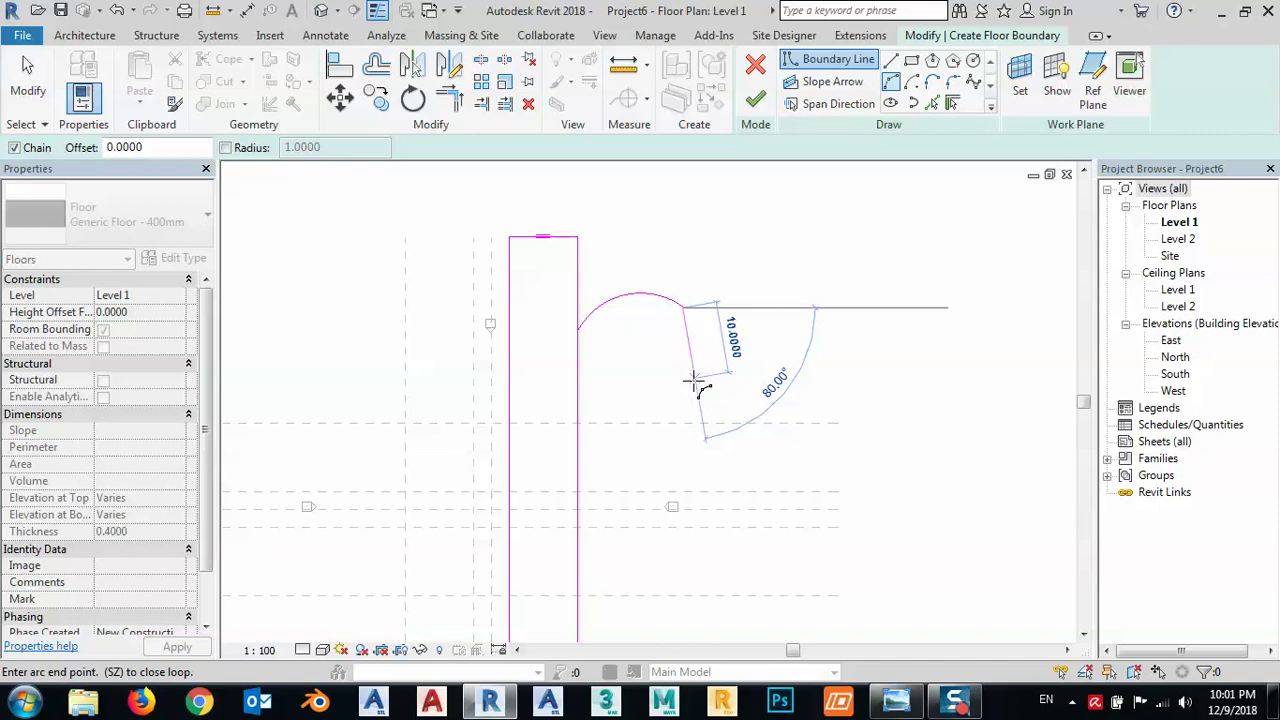
left_click(645, 422)
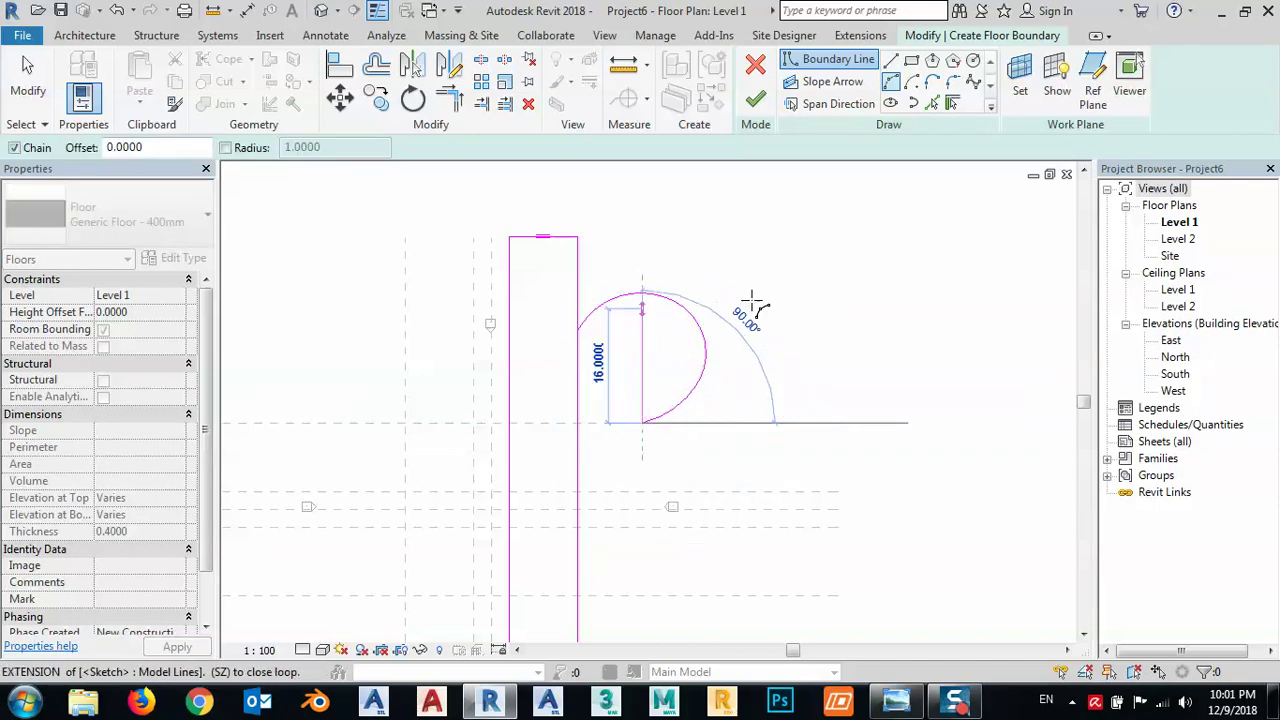
left_click(586, 318)
key("Escape")
key("Escape")
middle_click_drag(651, 420, 651, 360)
scroll(610, 404, "down", 1)
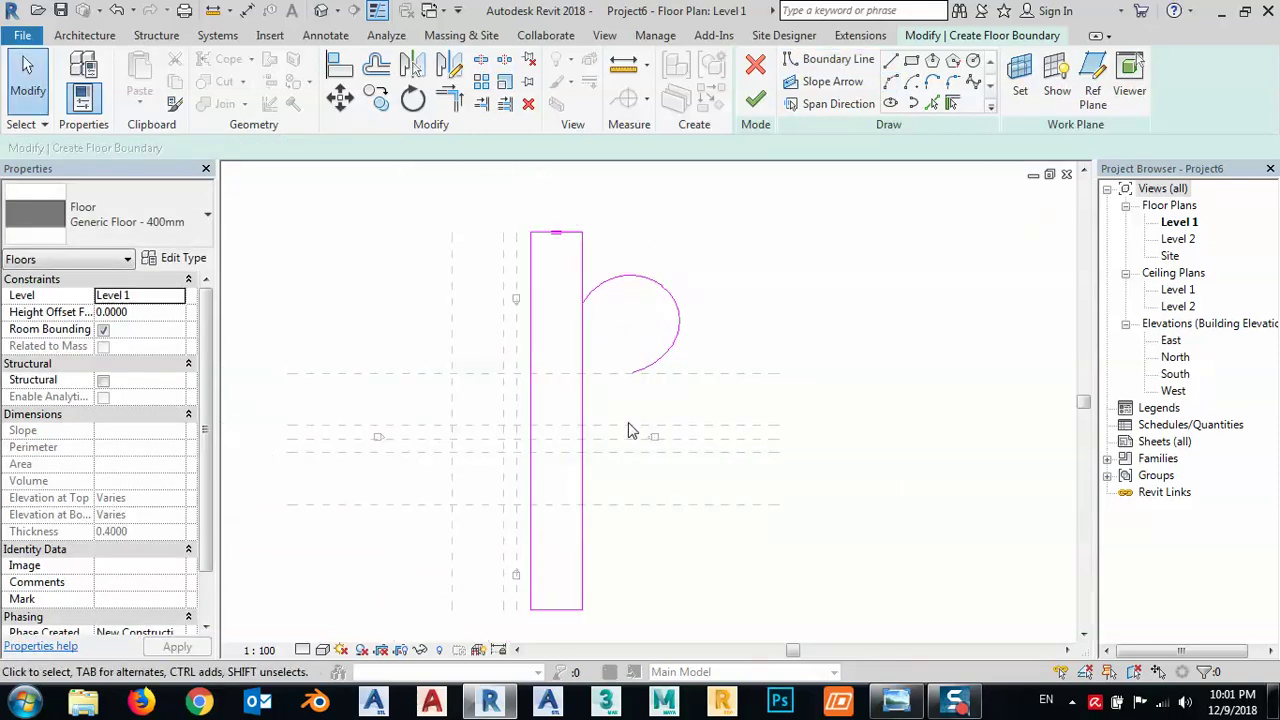
- Create outward copies of both loop arcs at a 7.2 m offset as the ramp's outer edge
middle_click_drag(798, 318, 757, 366)
left_click(934, 104)
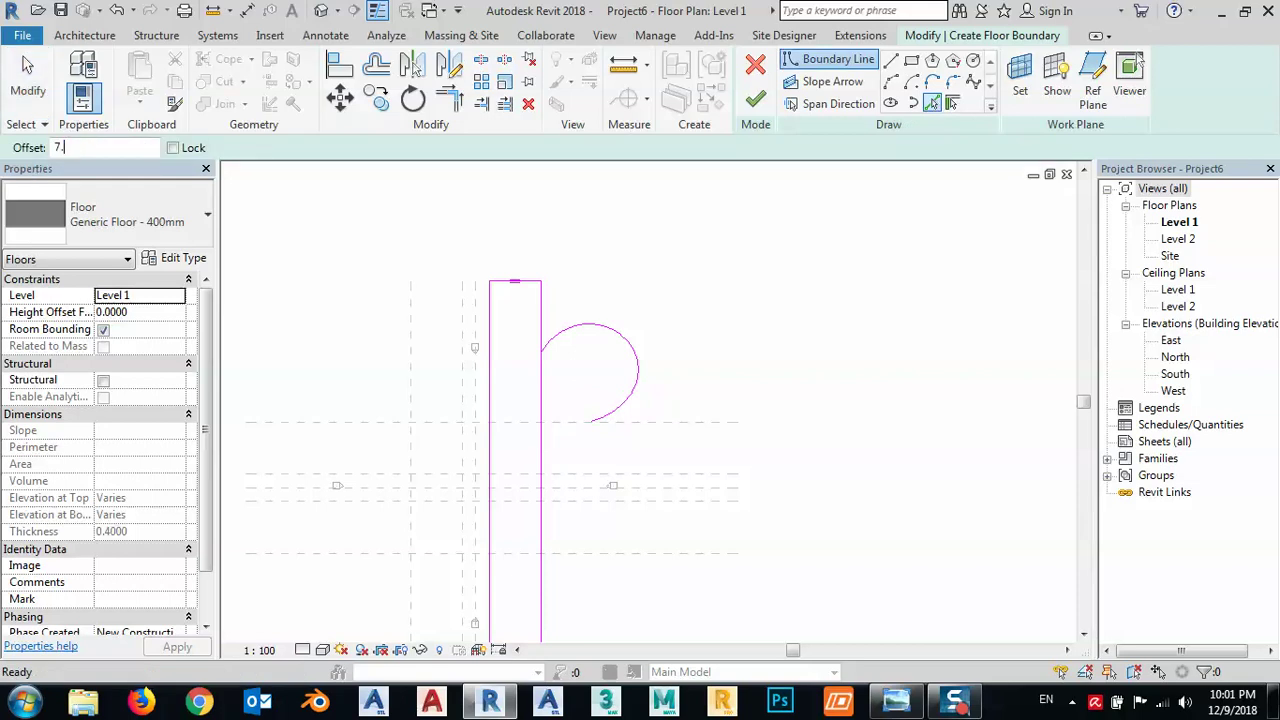
left_click(613, 338)
left_click(637, 392)
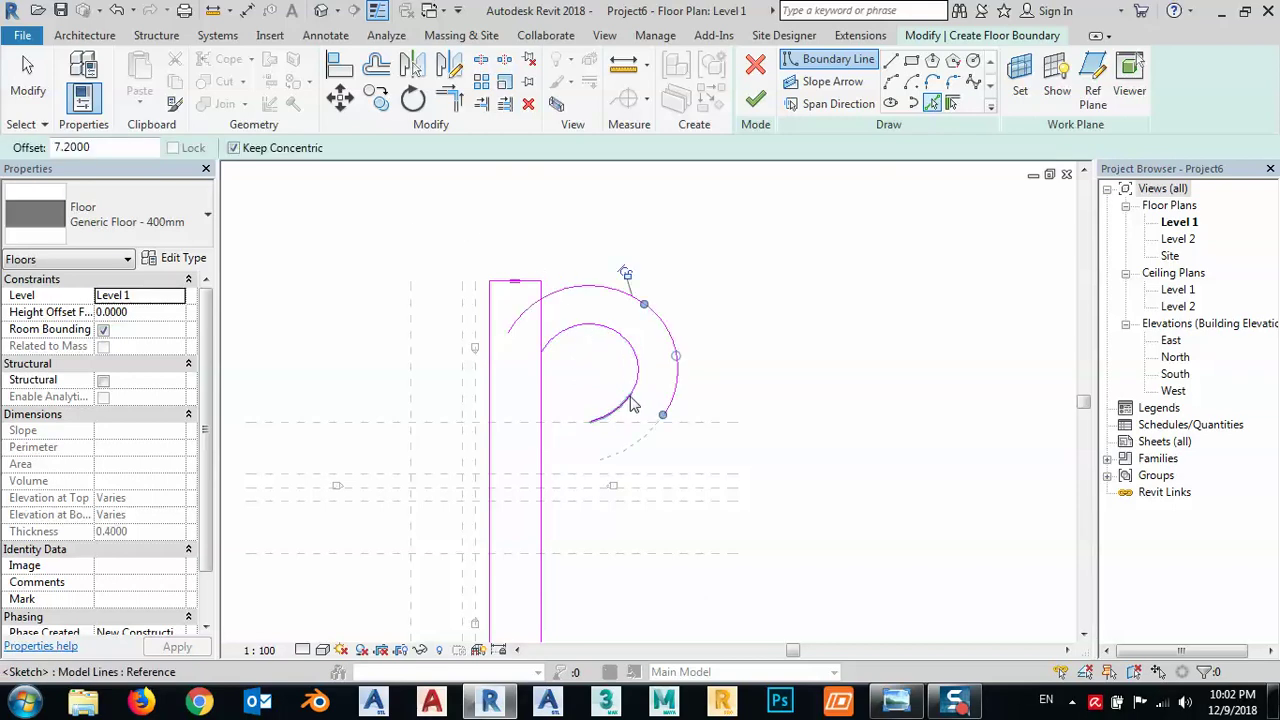
left_click(623, 410)
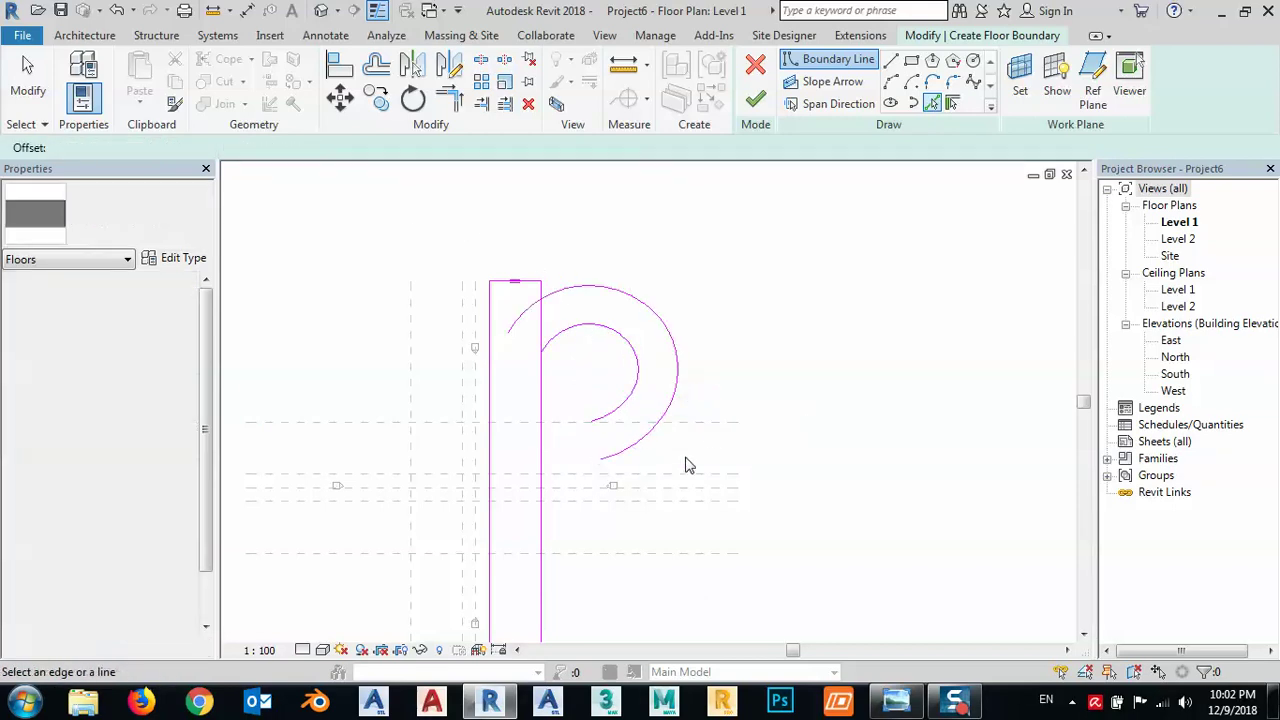
mouse_move(686, 465)
middle_mouse_down()
mouse_move(729, 437)
mouse_move(674, 443)
middle_mouse_up()
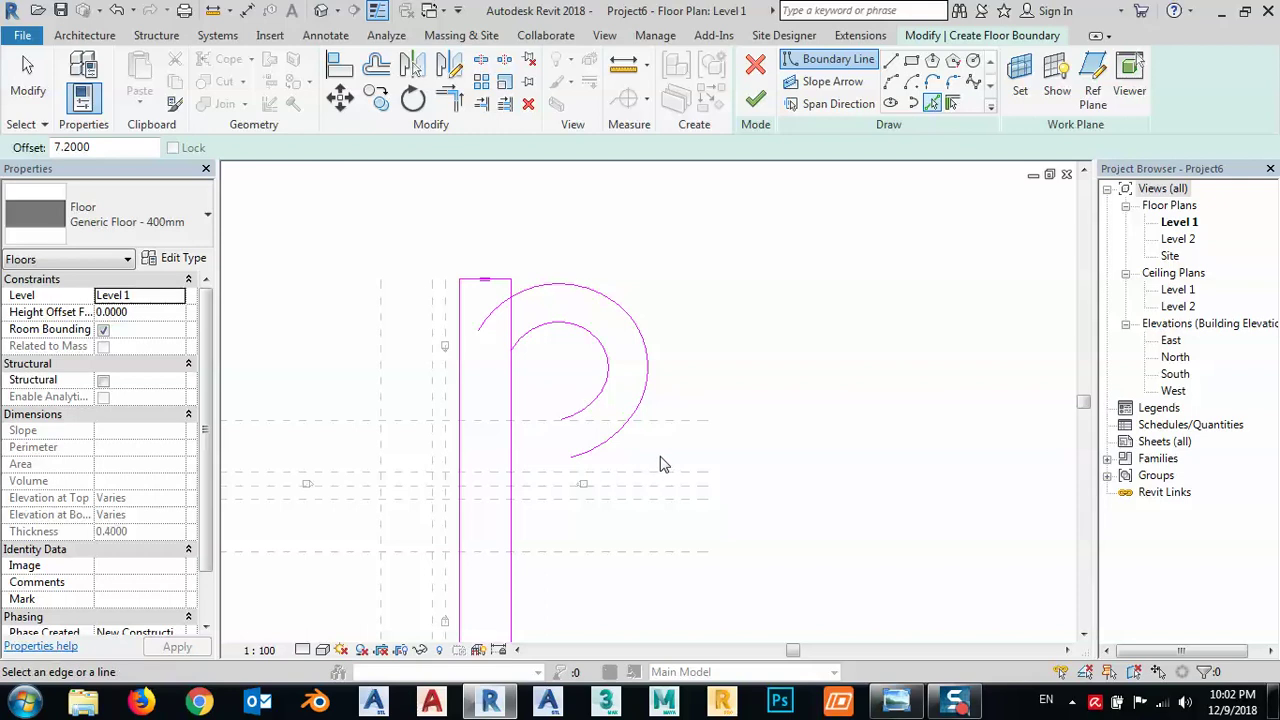
- Check the interchange photo, and try to sketch the horizontal road's outline between the upper outer and inner reference planes with the 7.2 m offset
left_click(905, 702)
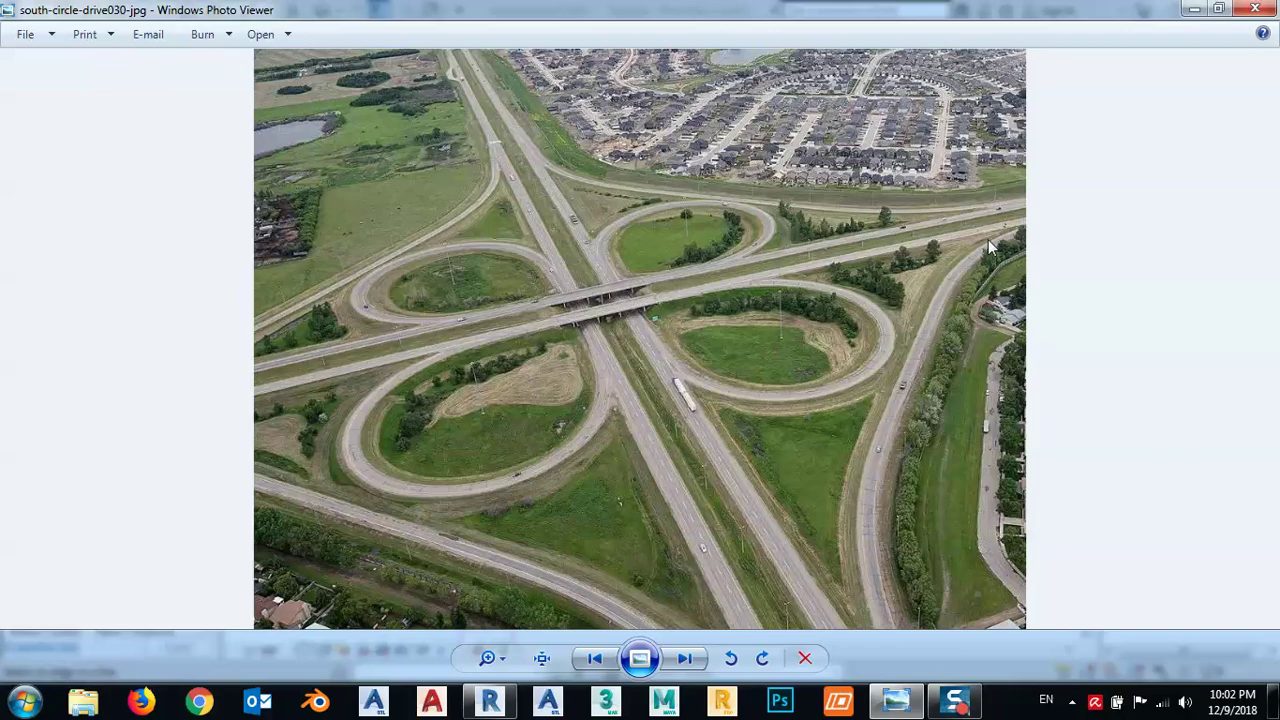
left_click(507, 708)
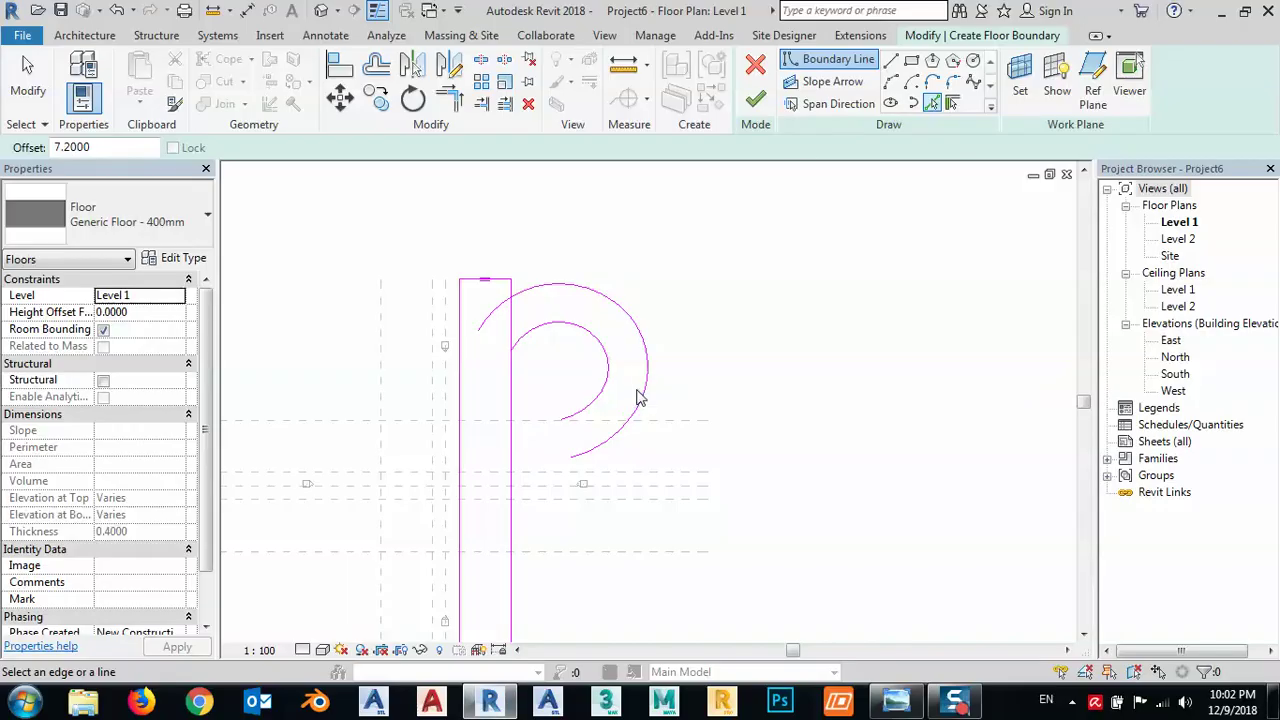
left_click(897, 65)
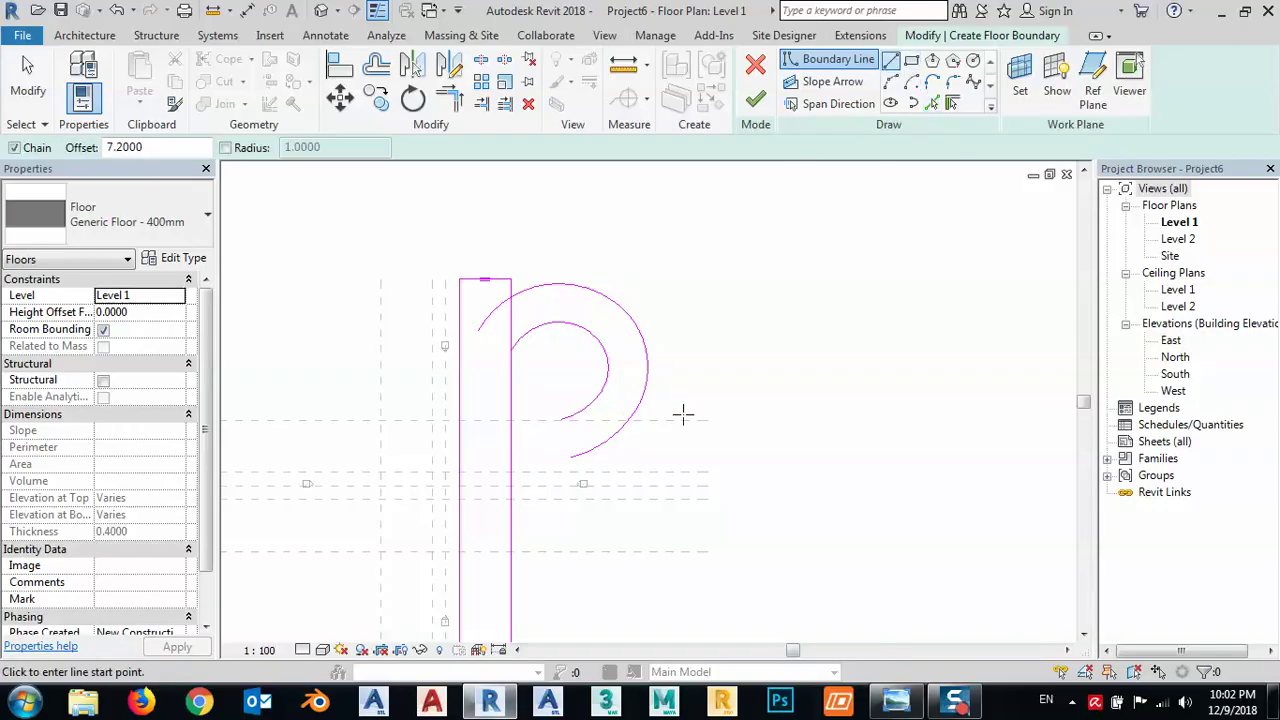
left_click(625, 420)
left_click(708, 420)
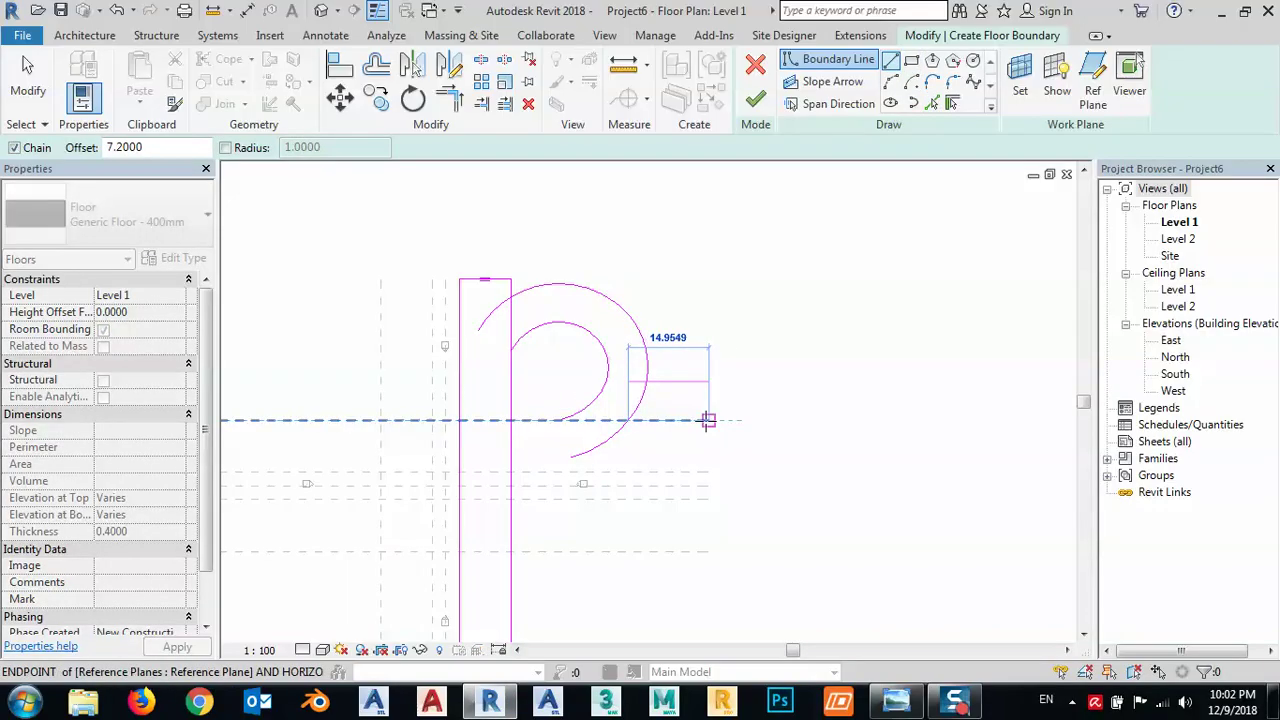
left_click(707, 472)
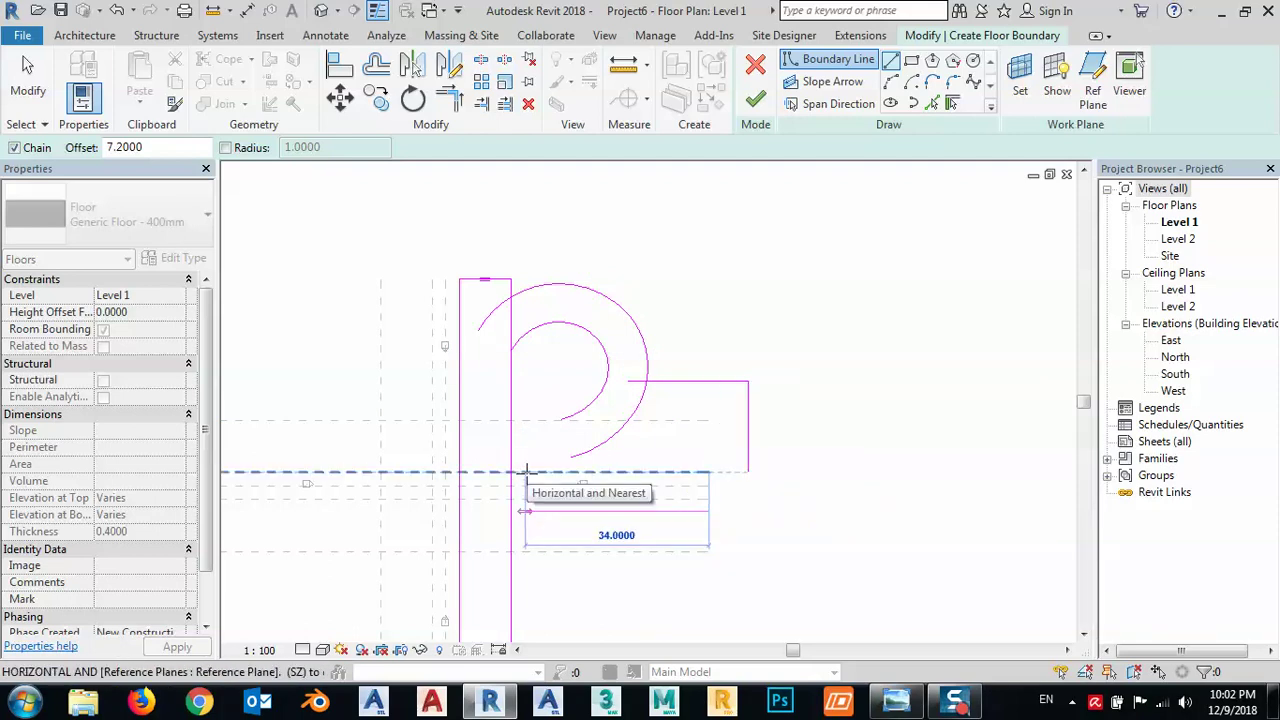
left_click(527, 471)
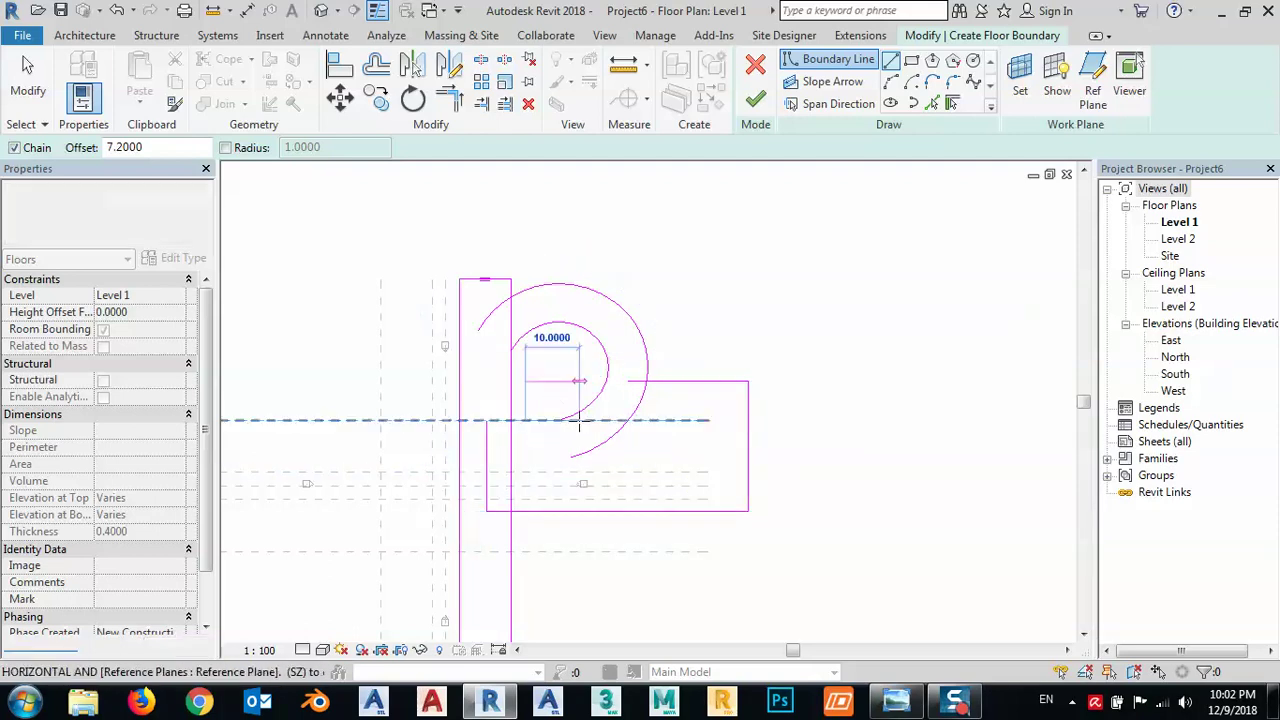
scroll(559, 420, "up", 5)
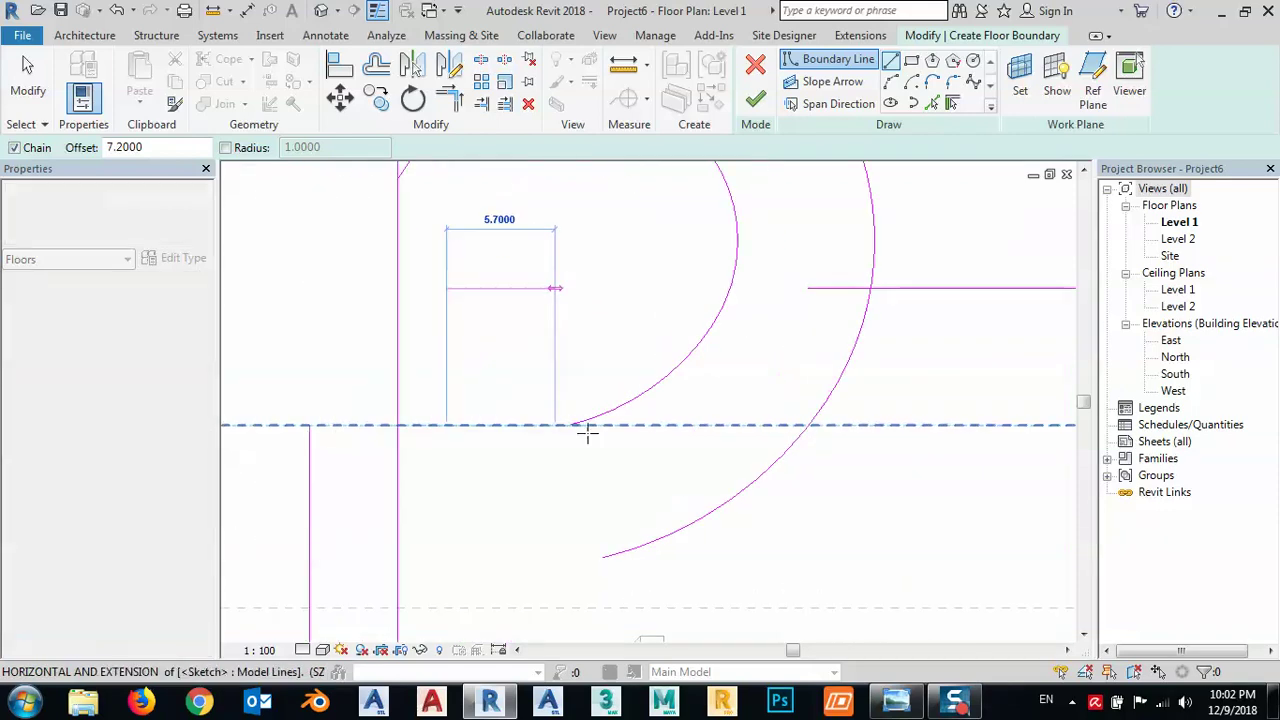
left_click(570, 424)
scroll(557, 462, "down", 4)
key("Escape")
scroll(520, 435, "down", 3)
key("Escape")
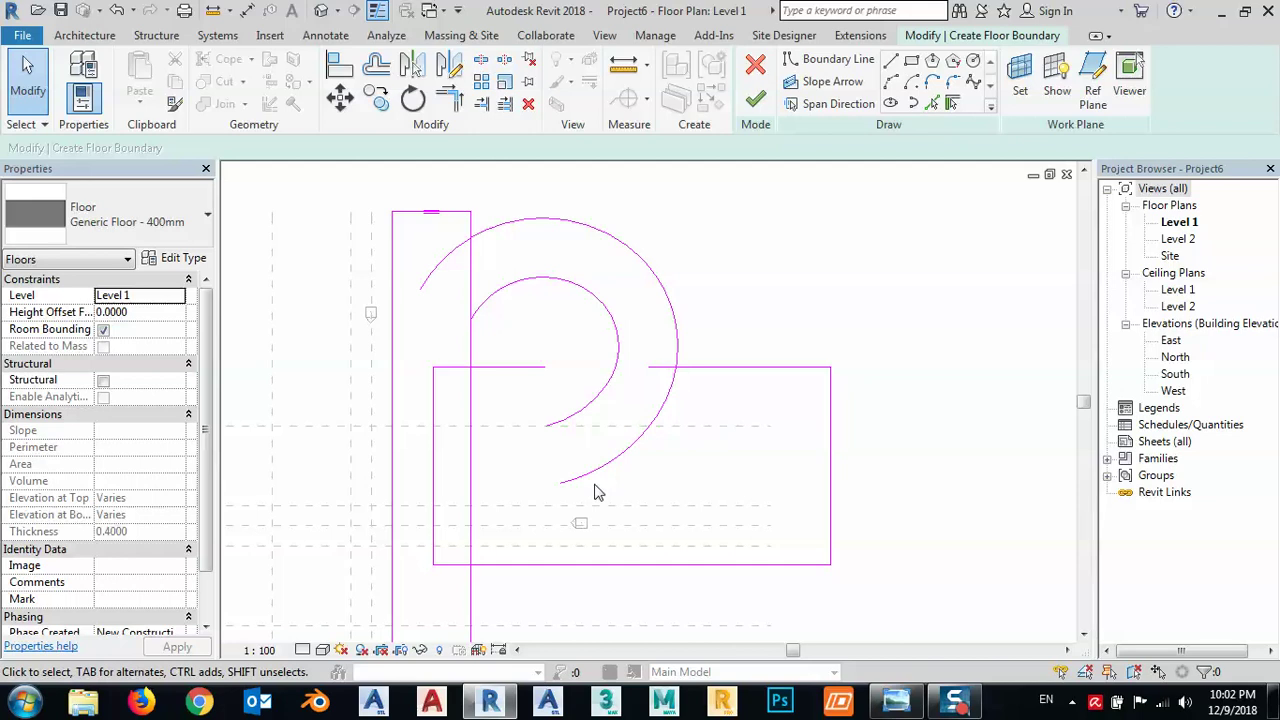
- Sketch the horizontal road's outline with chained zero-offset lines between the upper outer and inner reference planes, about 33 m by 9.6 m, ending at the inner loop arc
scroll(614, 506, "up", 4)
scroll(600, 500, "down", 8)
scroll(600, 517, "up", 3)
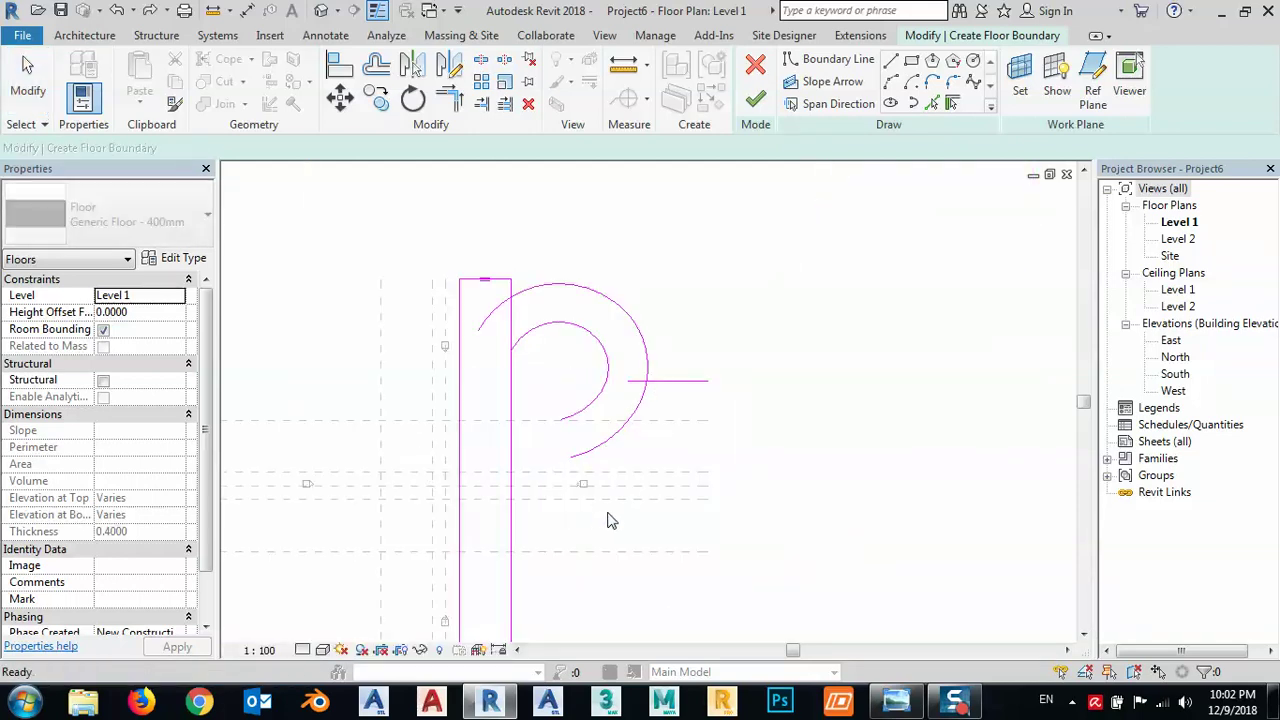
left_click(891, 62)
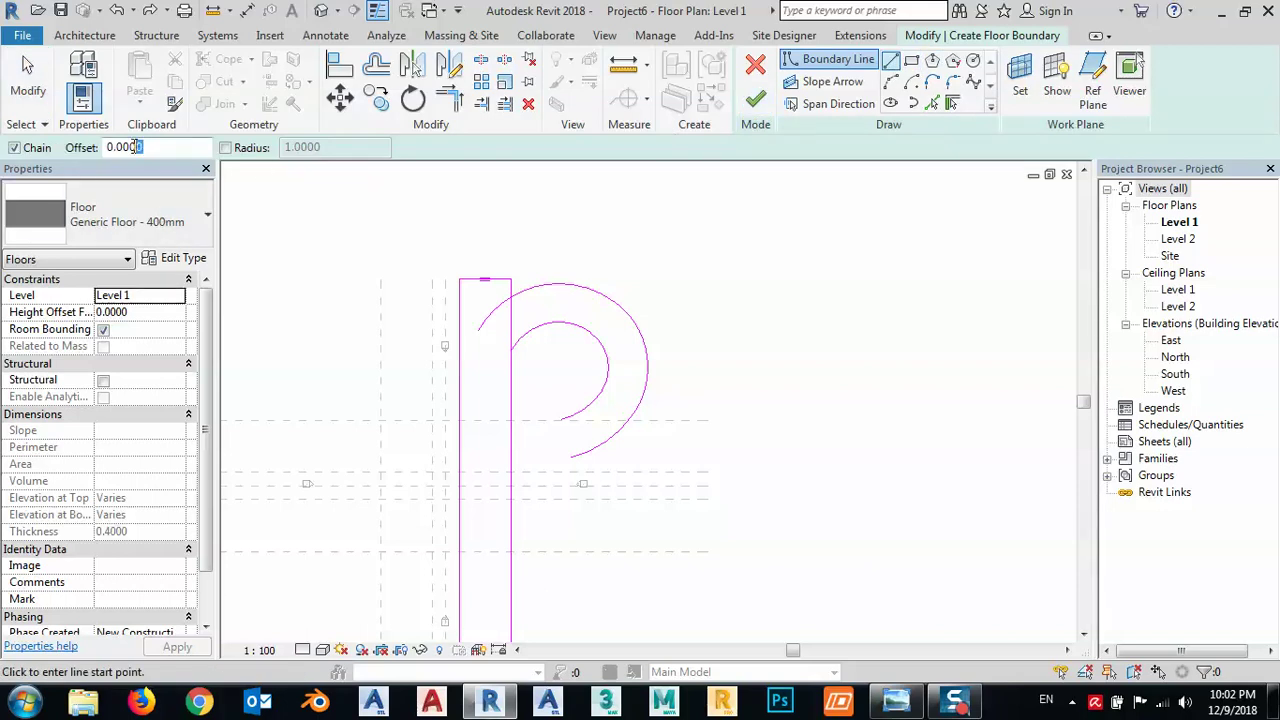
left_click(627, 420)
left_click(706, 420)
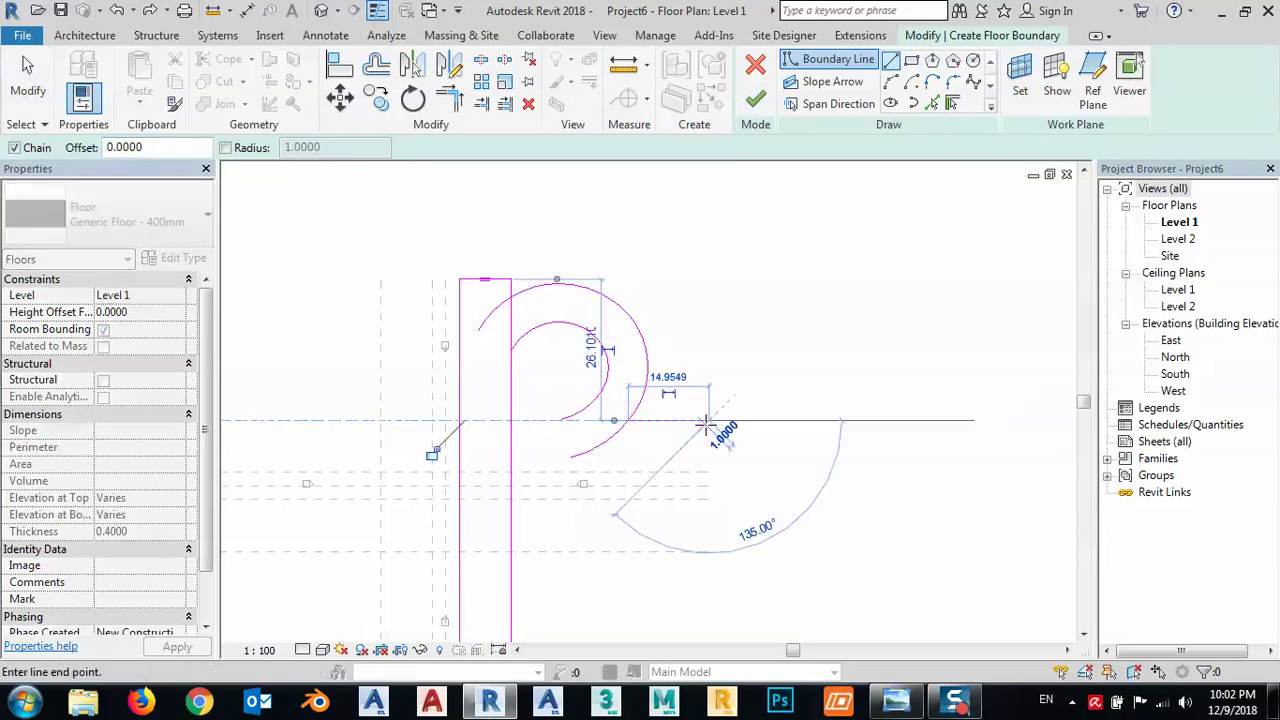
left_click(708, 472)
left_click(530, 472)
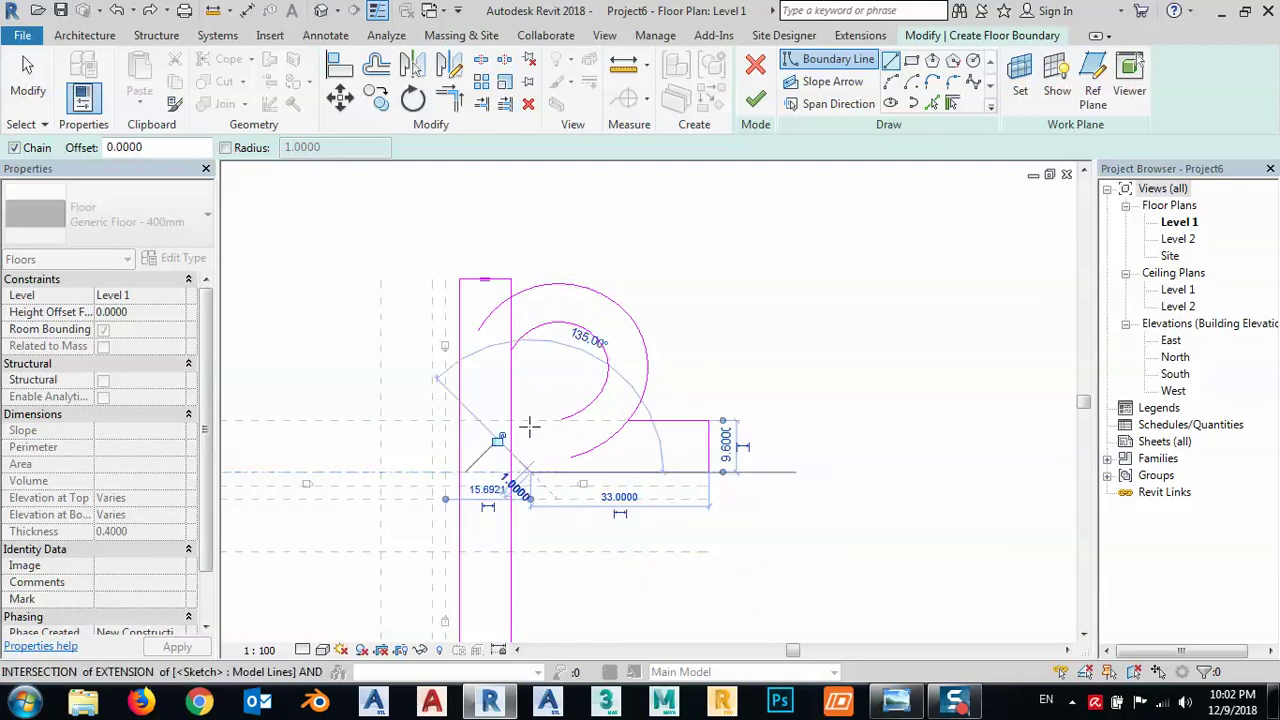
left_click(545, 420)
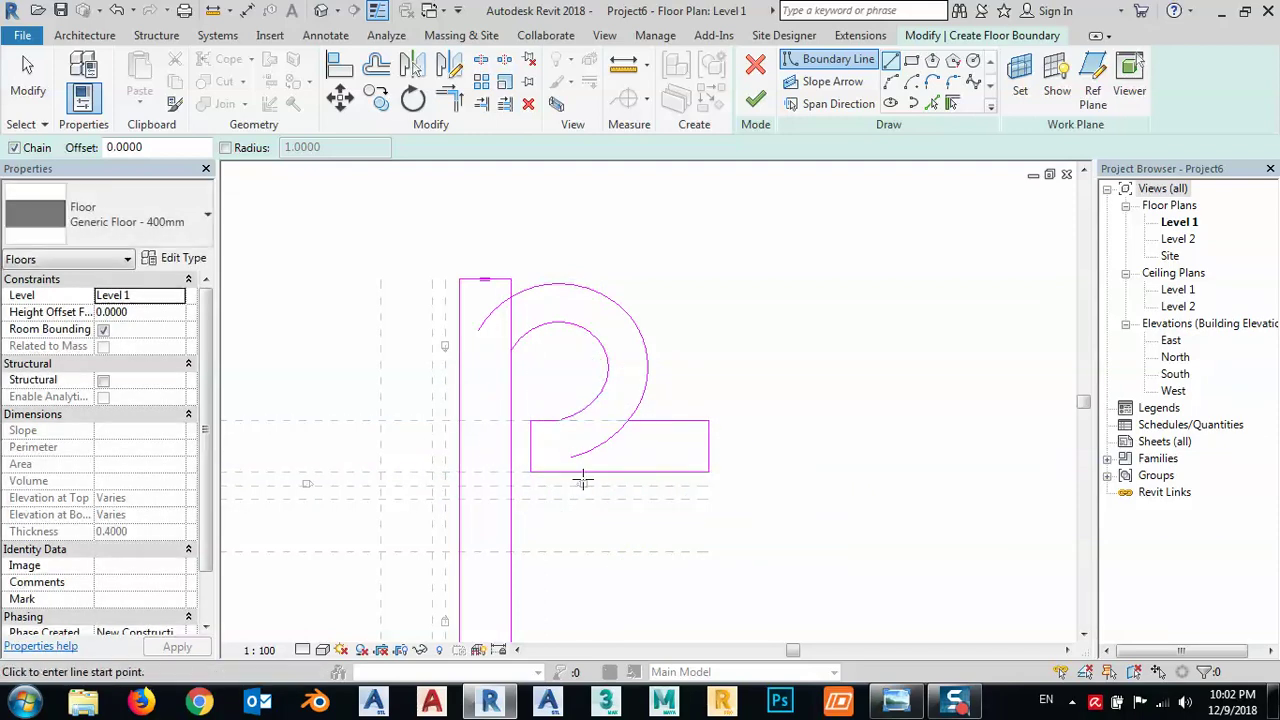
key("Escape")
key("Escape")
- Trim the loop ramp's outer arc back to the upper edge of the horizontal road
middle_click_drag(583, 460, 630, 427)
left_click(449, 97)
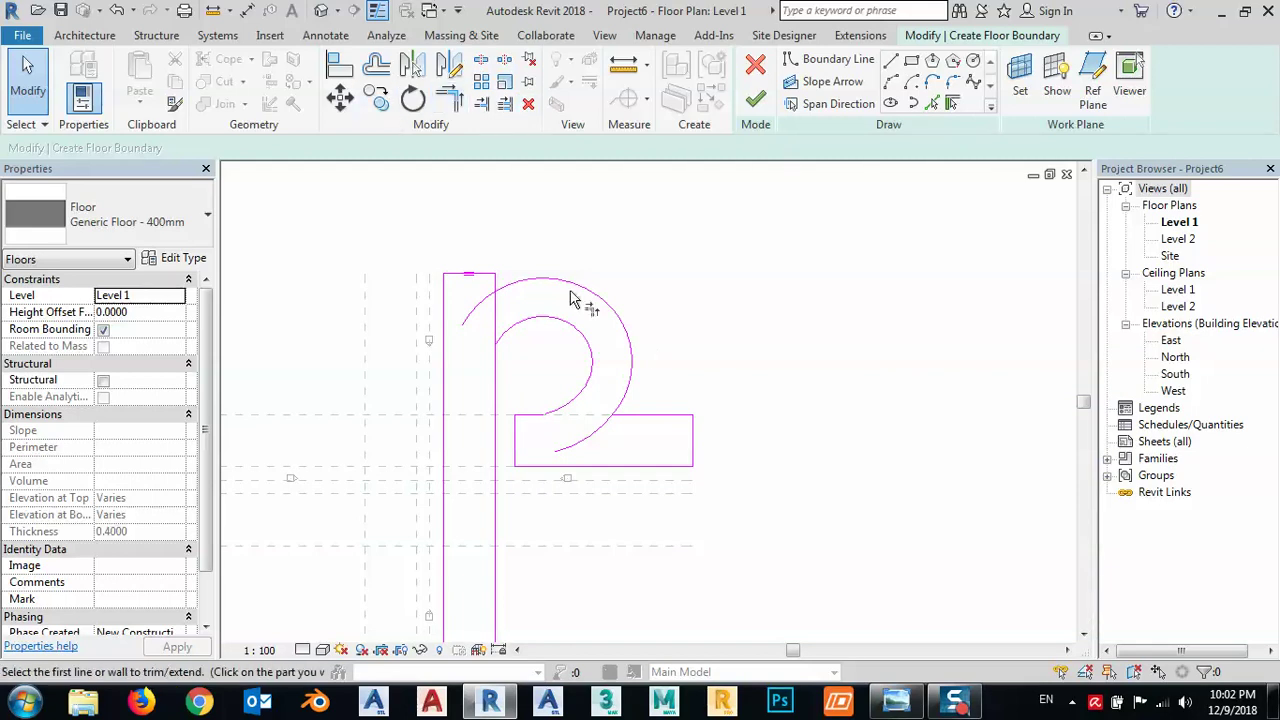
left_click(618, 420)
scroll(555, 425, "up", 4)
middle_click_drag(580, 423, 609, 466)
scroll(609, 452, "down", 2)
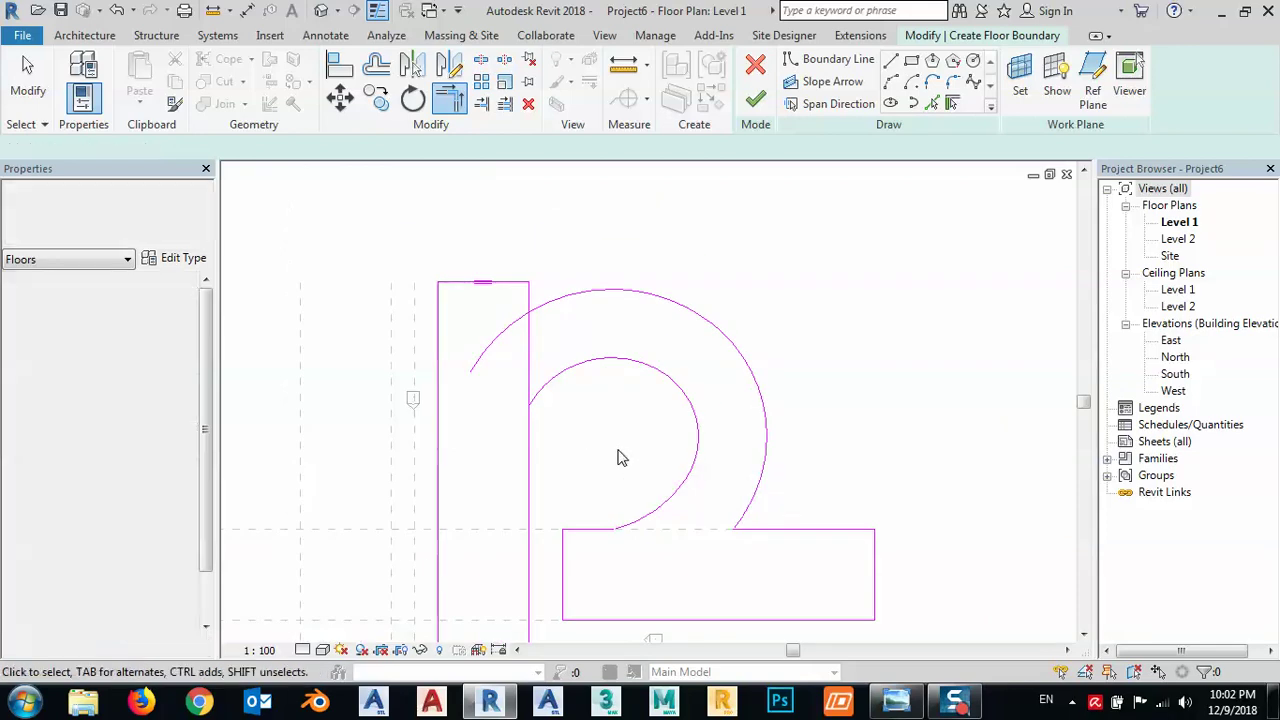
key("Escape")
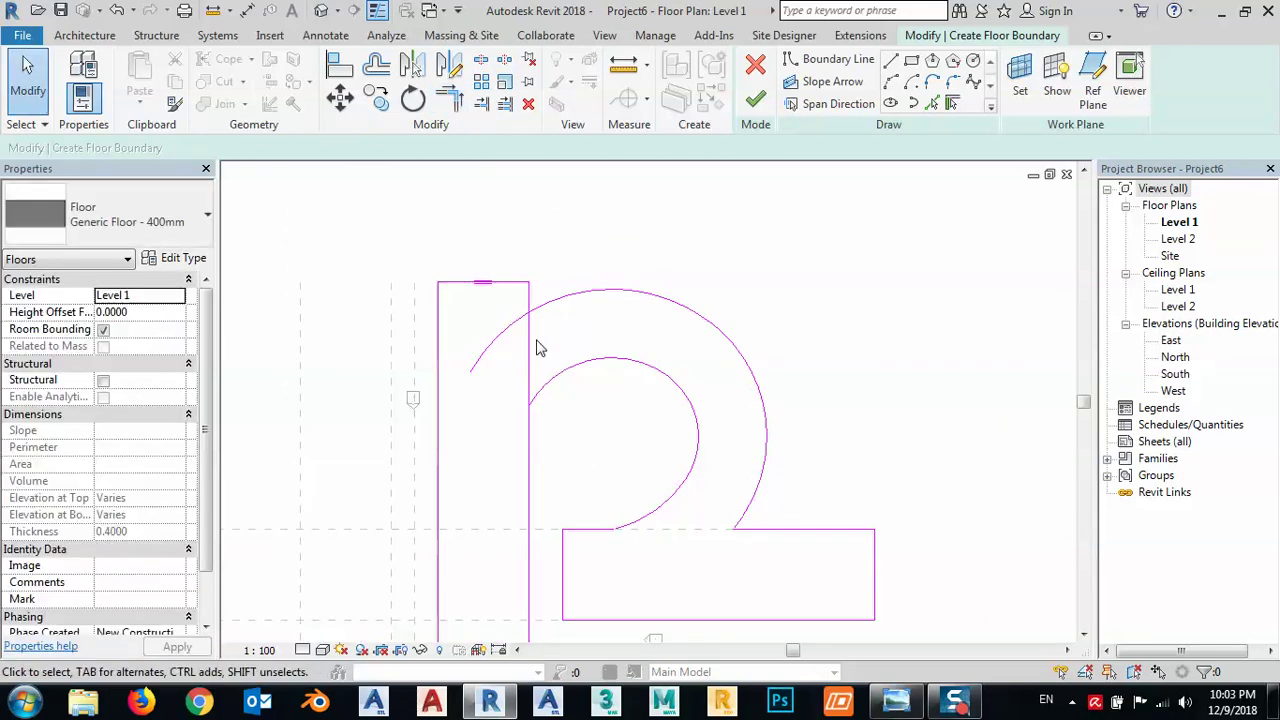
- Split the vertical road's right edge between the loop arcs and trim it to both arcs, opening the road into the upper ramp
key("s")
key("l")
left_click(535, 341)
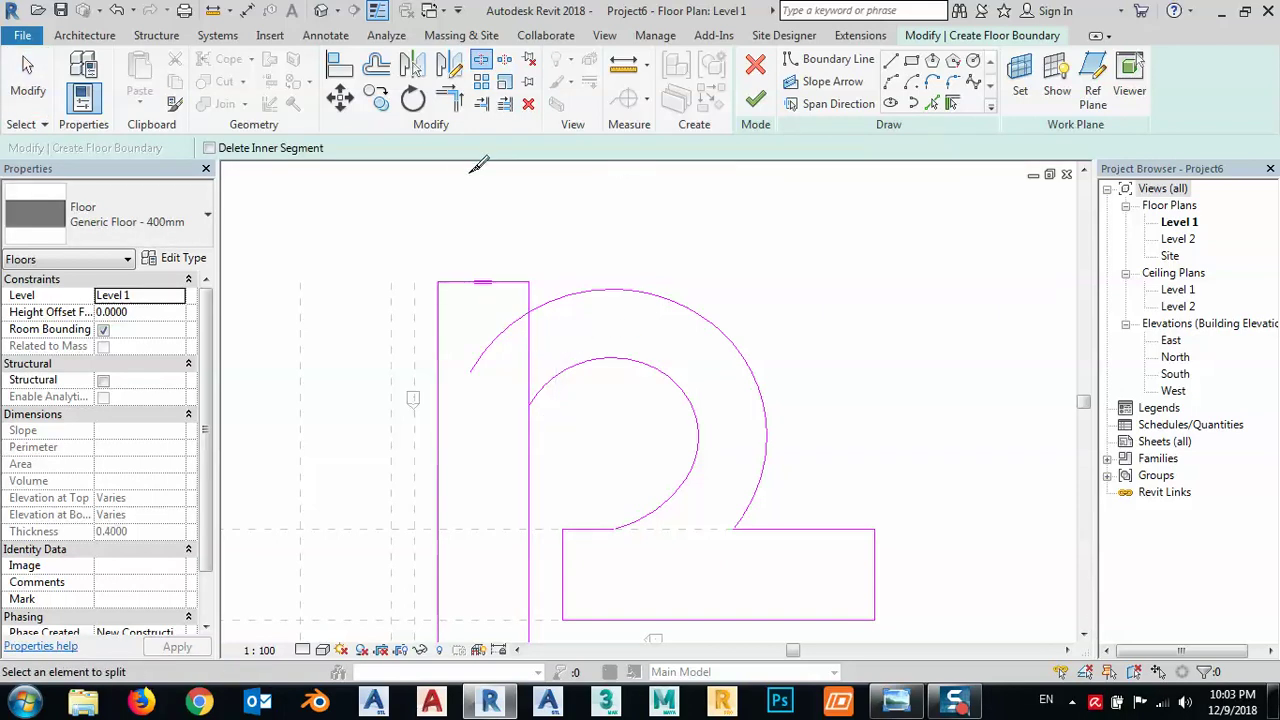
key("Escape")
left_click(452, 104)
left_click(530, 298)
left_click(545, 310)
scroll(560, 420, "down", 3)
scroll(575, 480, "up", 2)
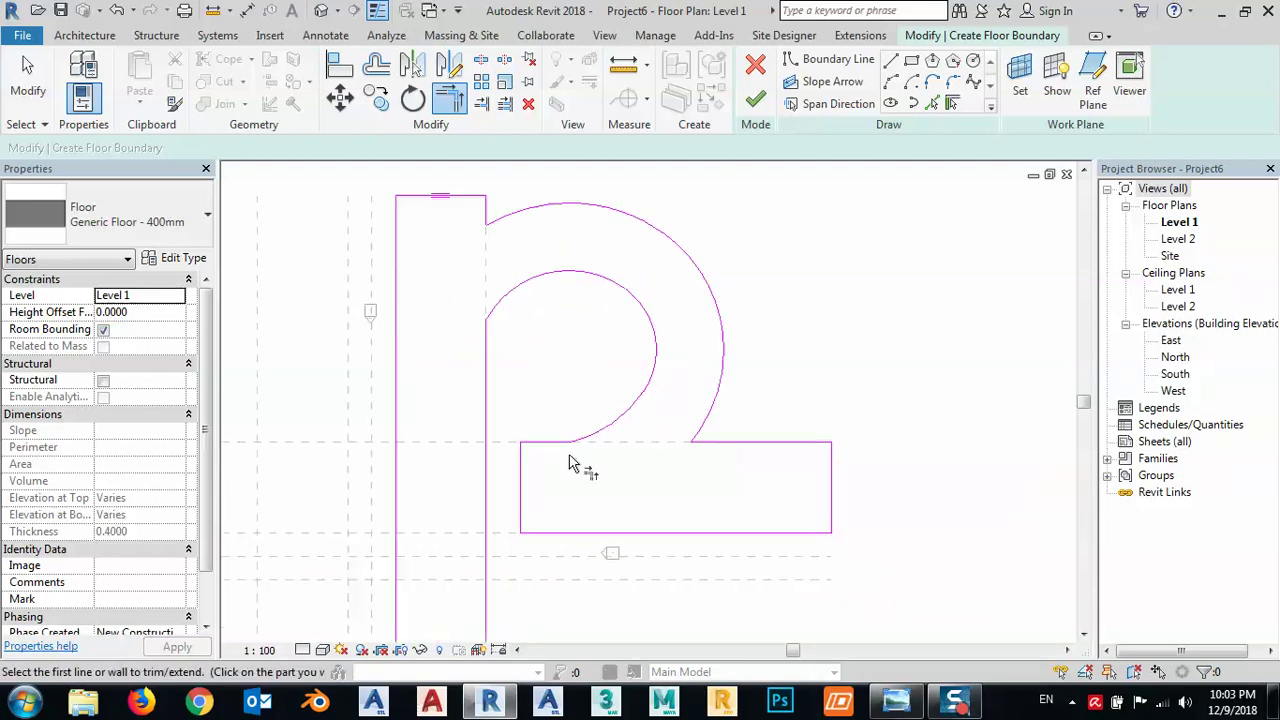
scroll(580, 484, "down", 3)
middle_click_drag(584, 487, 575, 467)
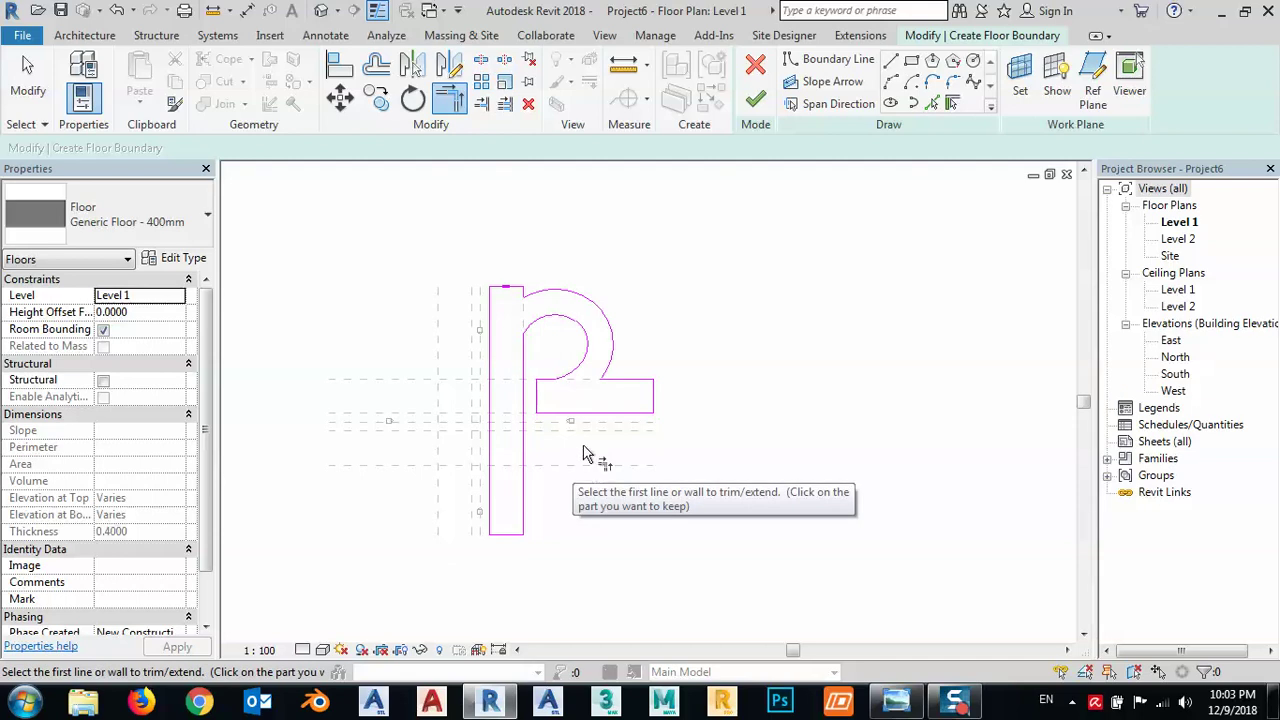
- Mirror a copy of the loop ramp and horizontal road outline about a line drawn along the central horizontal reference plane
key("Escape")
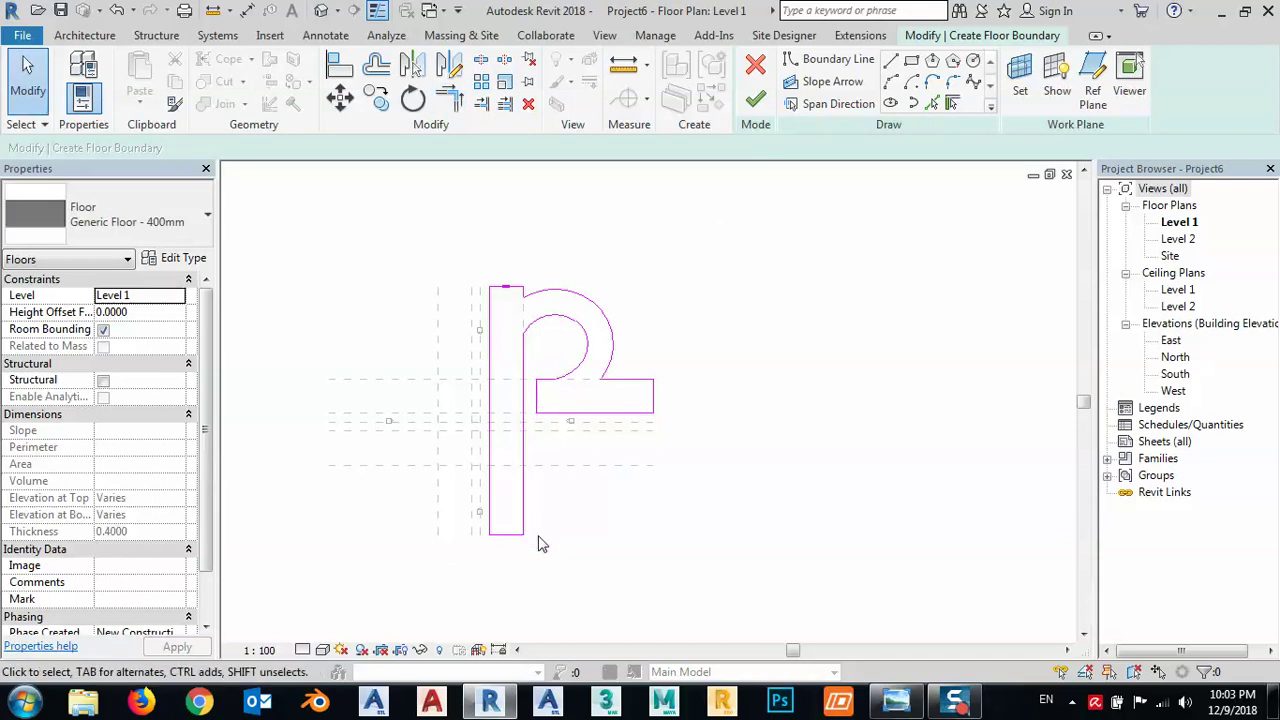
mouse_move(745, 188)
left_mouse_down()
mouse_move(640, 290)
mouse_move(543, 472)
left_mouse_up()
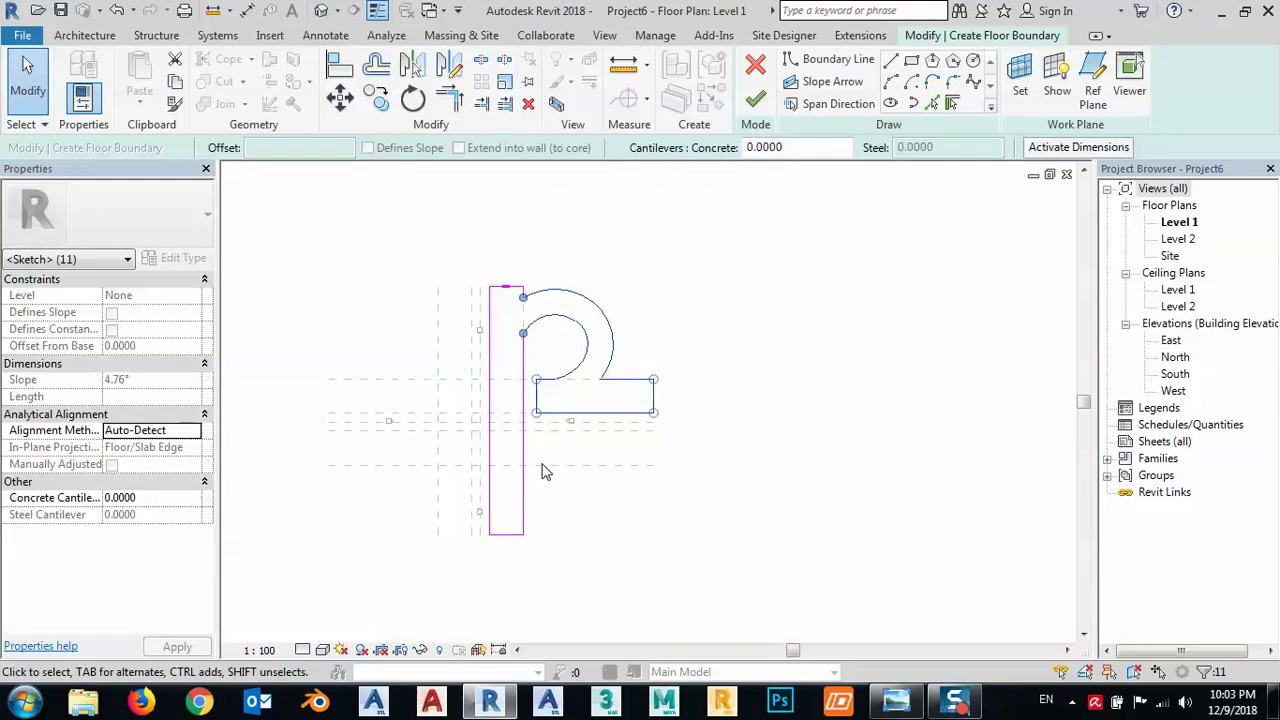
left_click(449, 66)
left_click(653, 421)
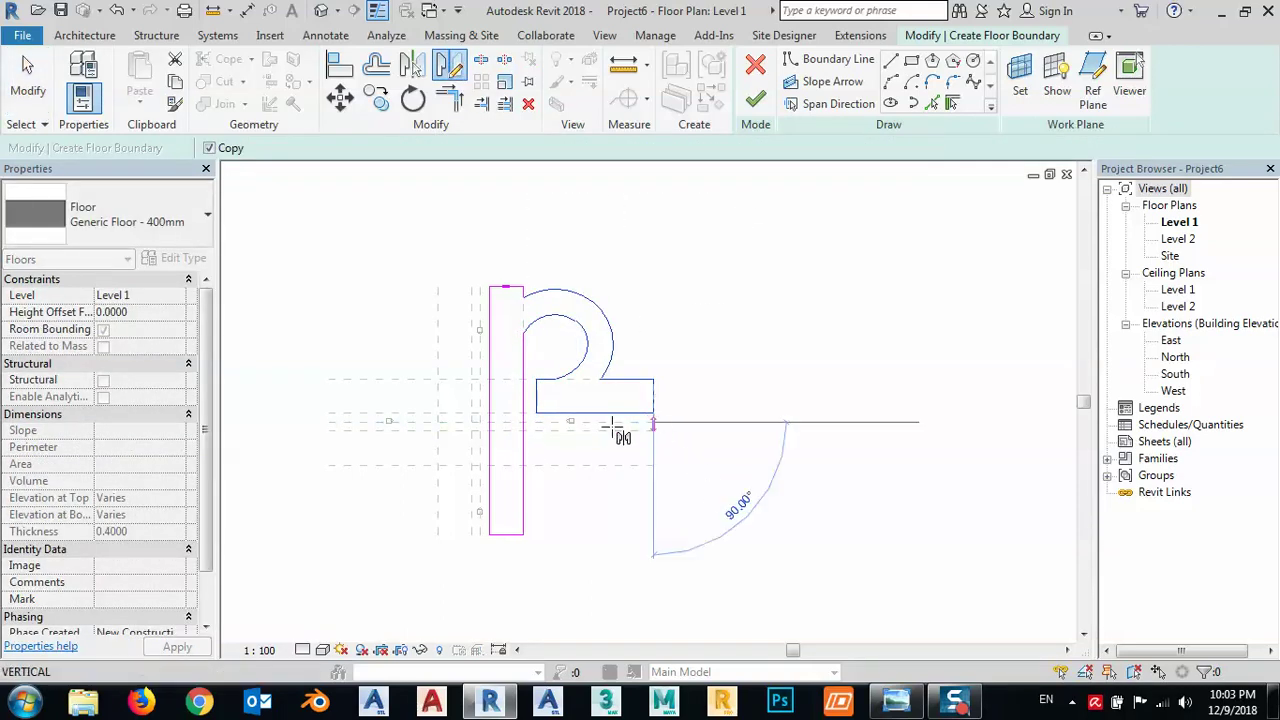
left_click(330, 421)
left_click(571, 537)
- Stretch the vertical road's lower end edge down about 12 m, past the mirrored loop ramp
middle_click_drag(534, 586, 543, 500)
scroll(508, 478, "up", 3)
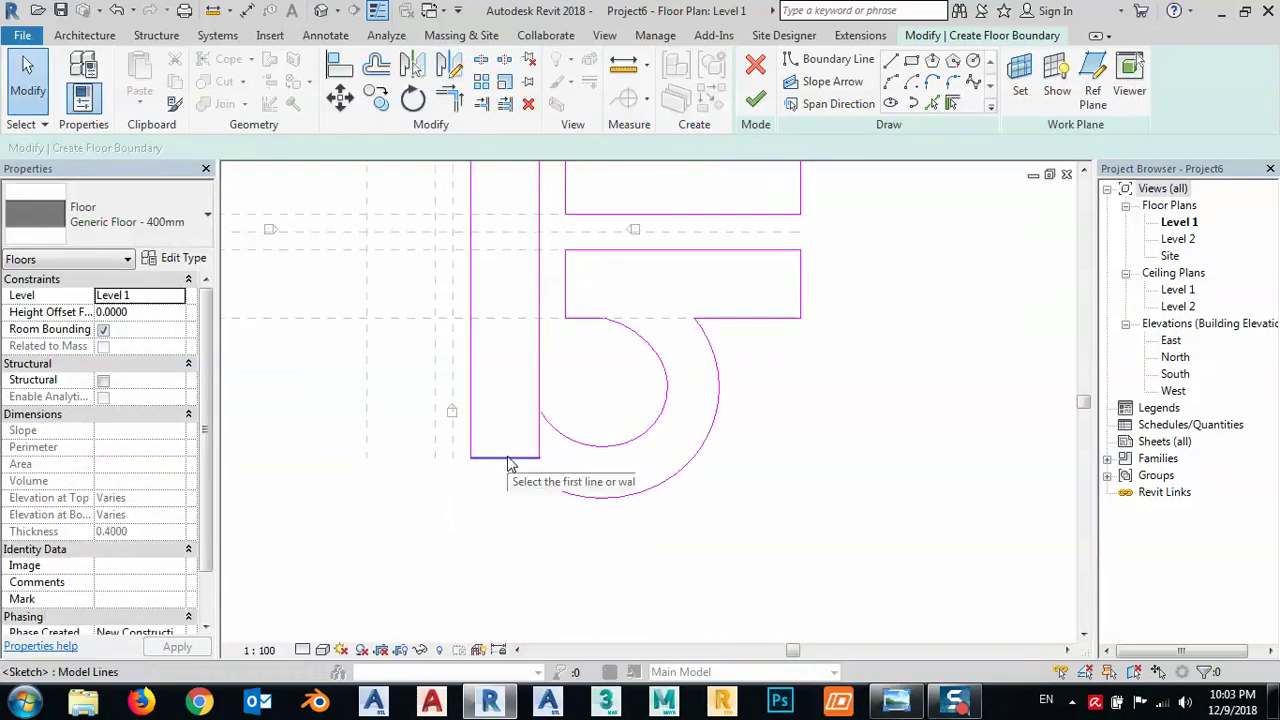
left_click(508, 460)
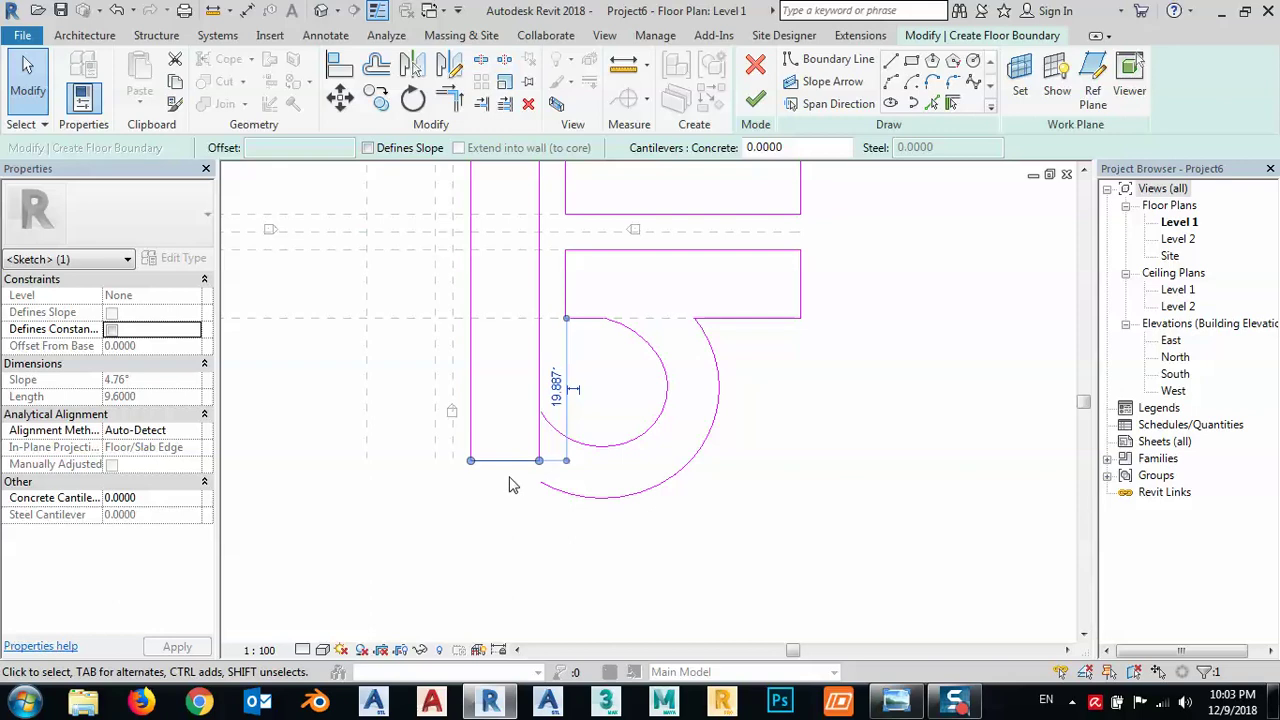
left_click_drag(509, 477, 510, 513)
scroll(510, 510, "down", 1)
mouse_move(510, 513)
middle_mouse_down()
mouse_move(586, 523)
mouse_move(563, 363)
middle_mouse_up()
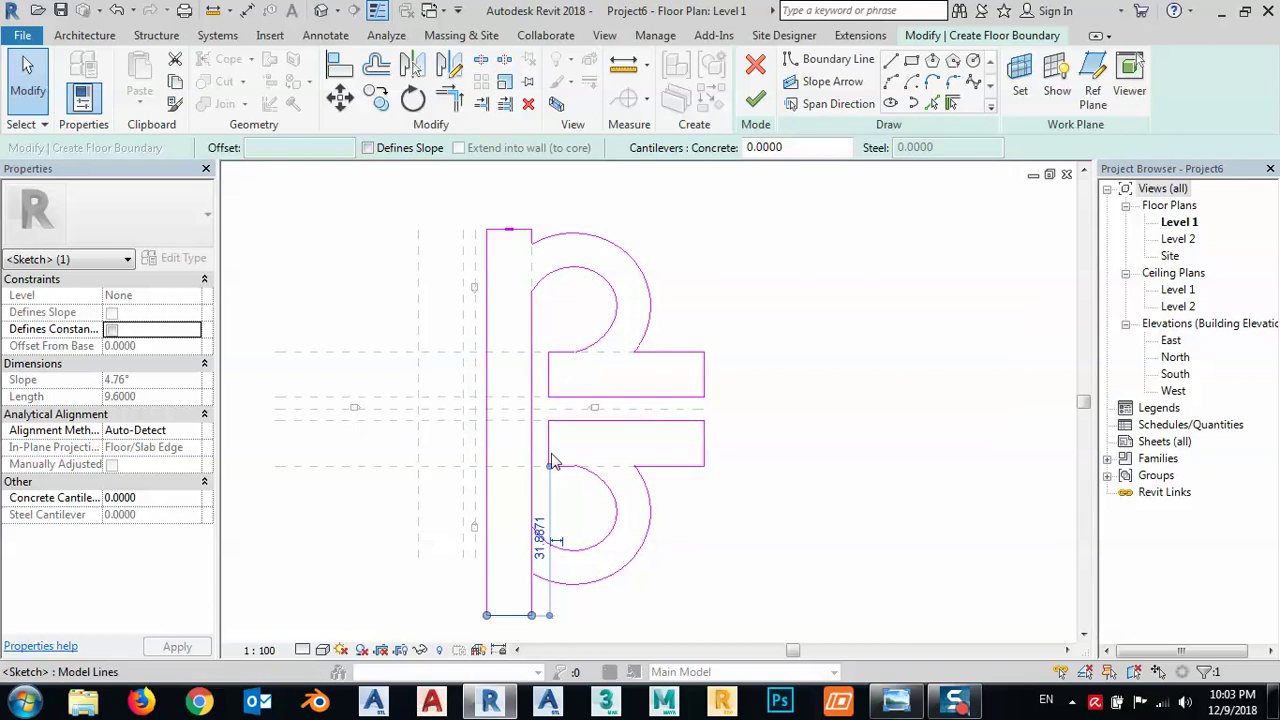
- Nudge the vertical road's upper end edge outward by about 2.2 m
scroll(520, 225, "up", 3)
left_click(526, 234)
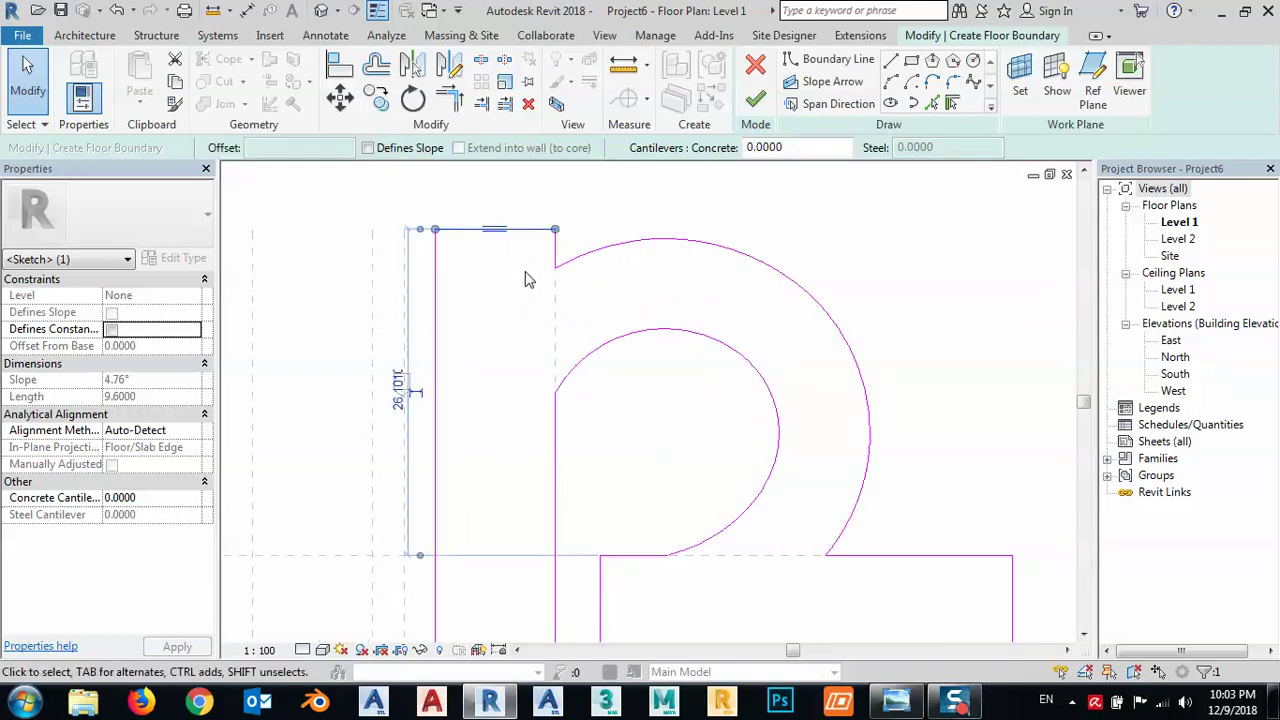
key("Up")
key("Up")
key("Up")
key("Up")
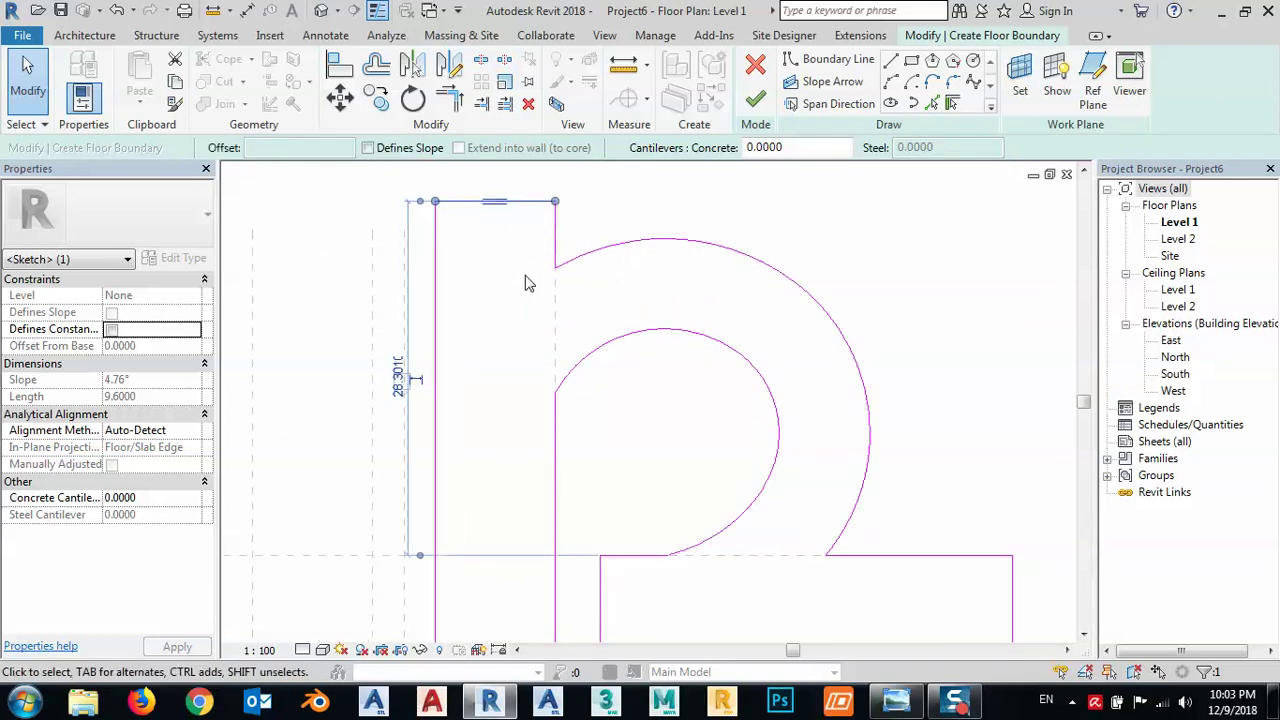
key("Escape")
- Split the vertical road's right edge at the lower loop's opening and trim it to both mirrored arcs
scroll(524, 295, "down", 3)
mouse_move(521, 303)
middle_mouse_down("ctrl")
mouse_move(543, 400)
mouse_move(514, 486)
mouse_move(564, 481)
mouse_move(551, 477)
middle_mouse_up("ctrl")
key("s")
key("l")
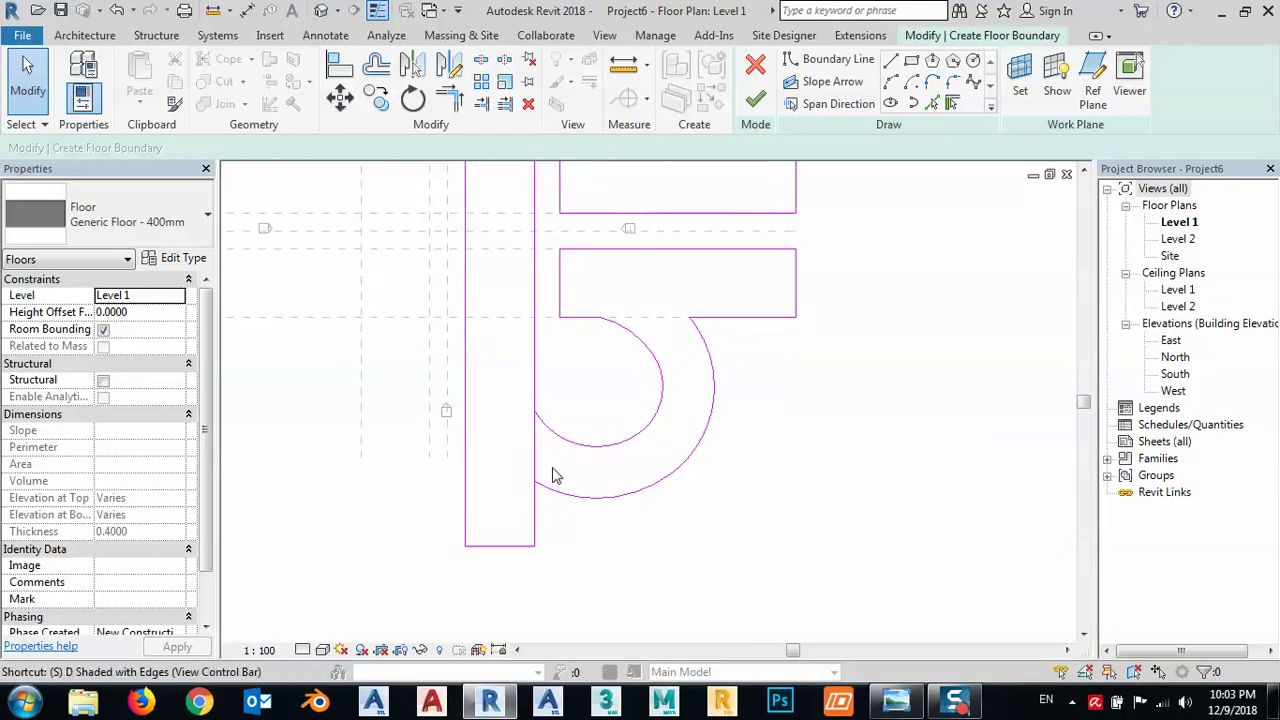
left_click(540, 449)
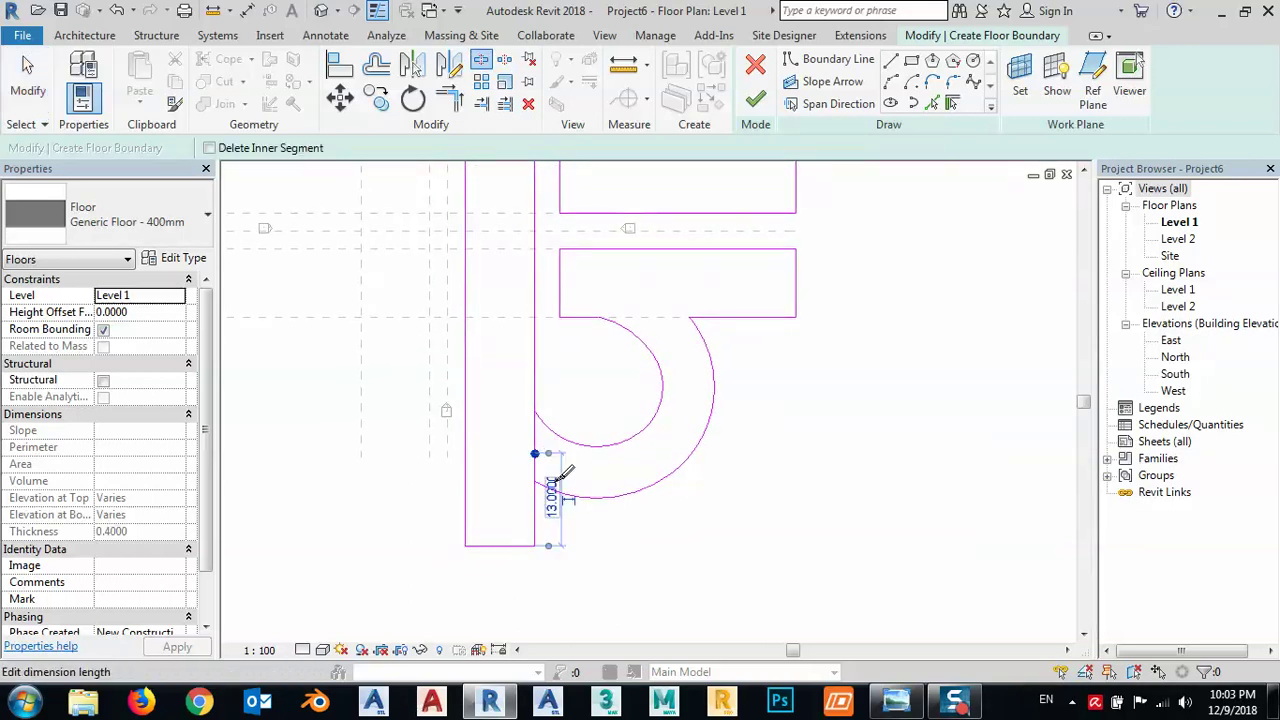
left_click(450, 98)
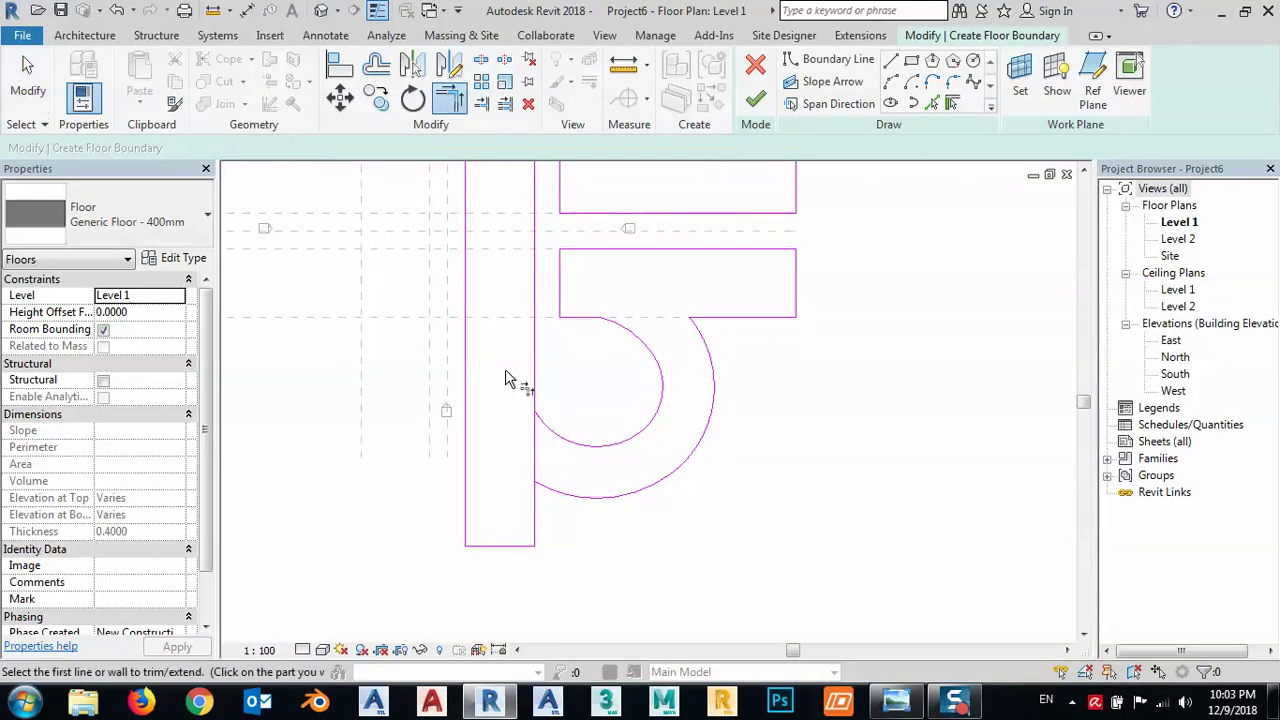
left_click(538, 415)
left_click(558, 433)
scroll(541, 459, "down", 3)
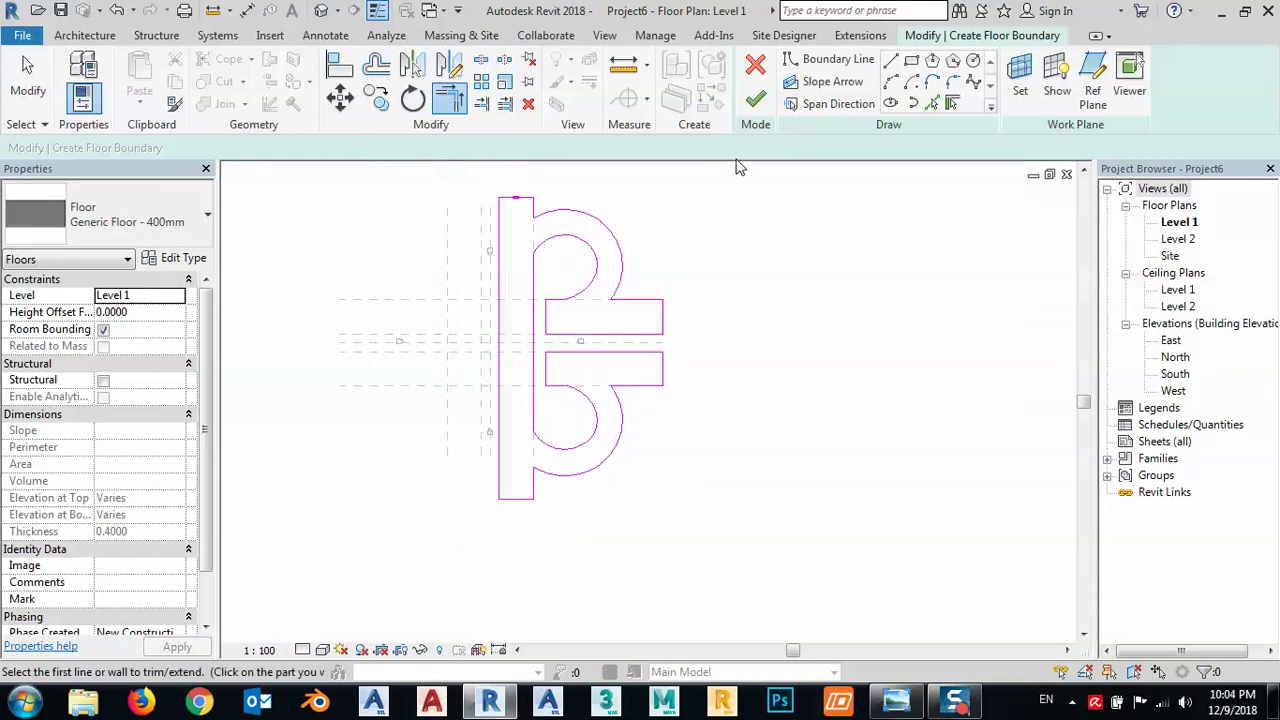
- Set the floor's span direction along the vertical road's left edge, then finish the floor sketch and show it in the default 3D view
left_click(800, 104)
left_click(501, 277)
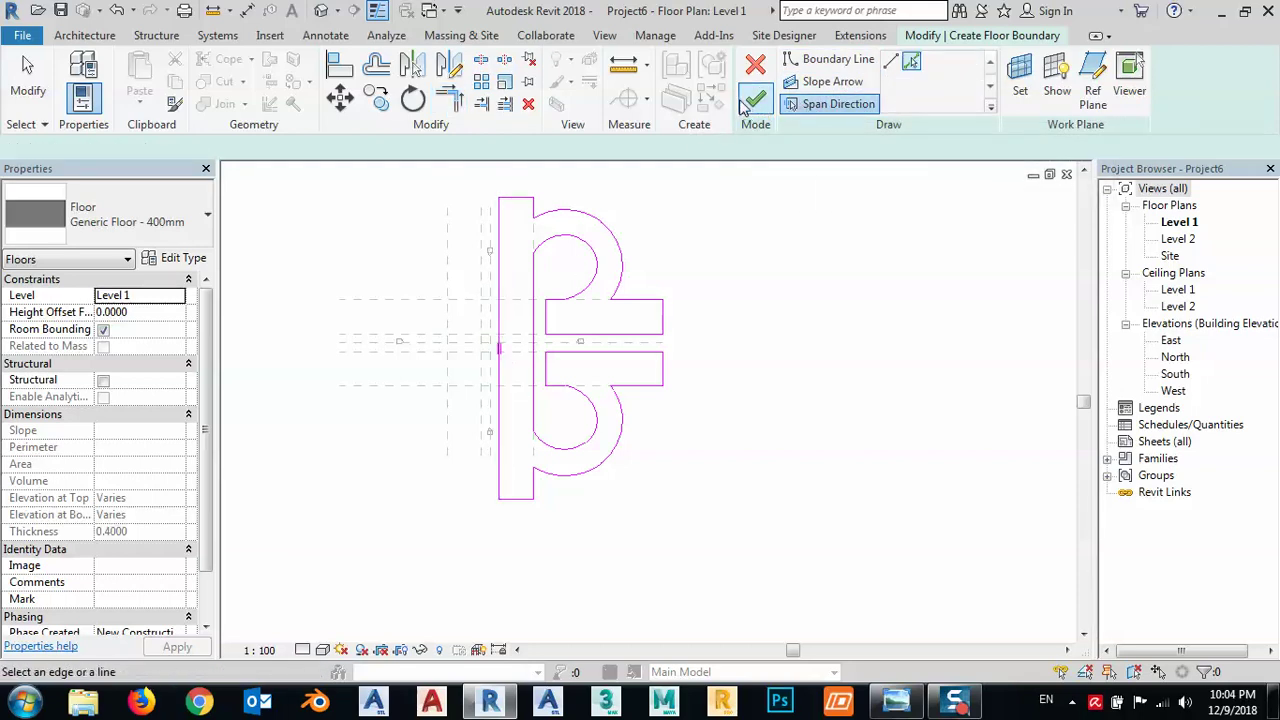
left_click(754, 100)
left_click(733, 449)
middle_click_drag(720, 528, 664, 266)
left_click(338, 10)
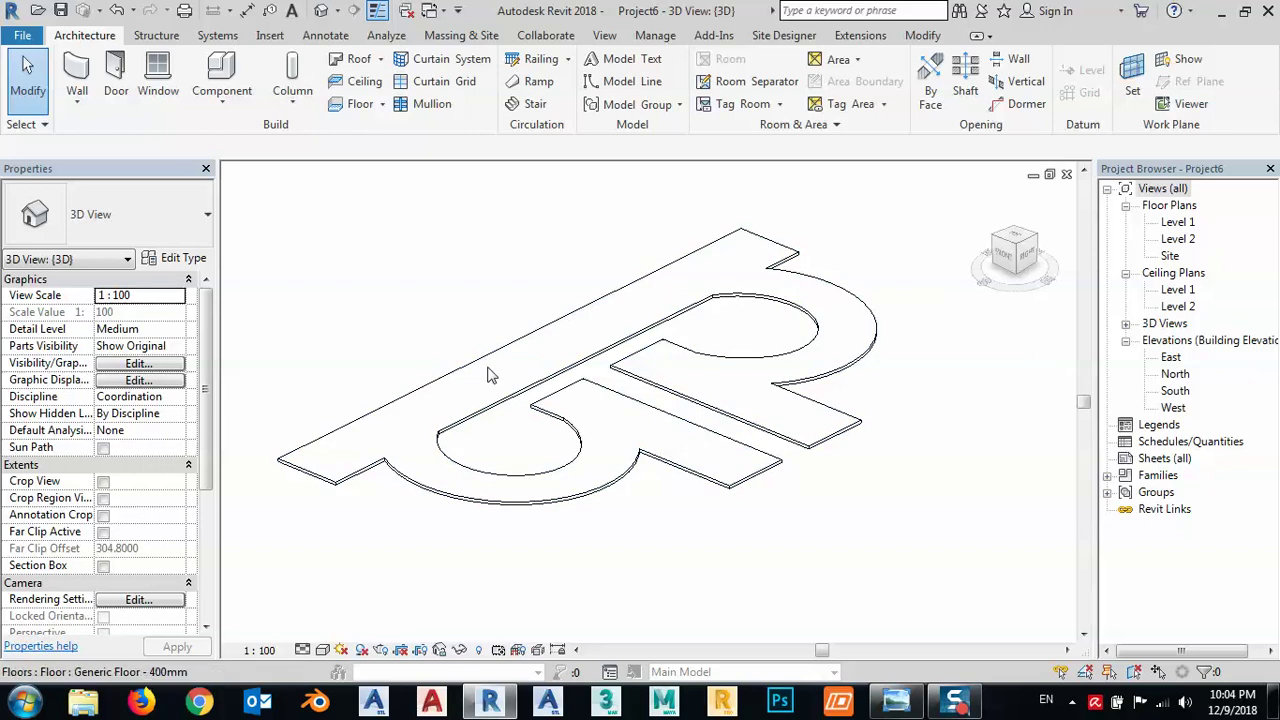
- Check the interchange photo, and edit the floor's sub-elements to set the straight road's outer long edge to an elevation of 4 m
left_click(915, 712)
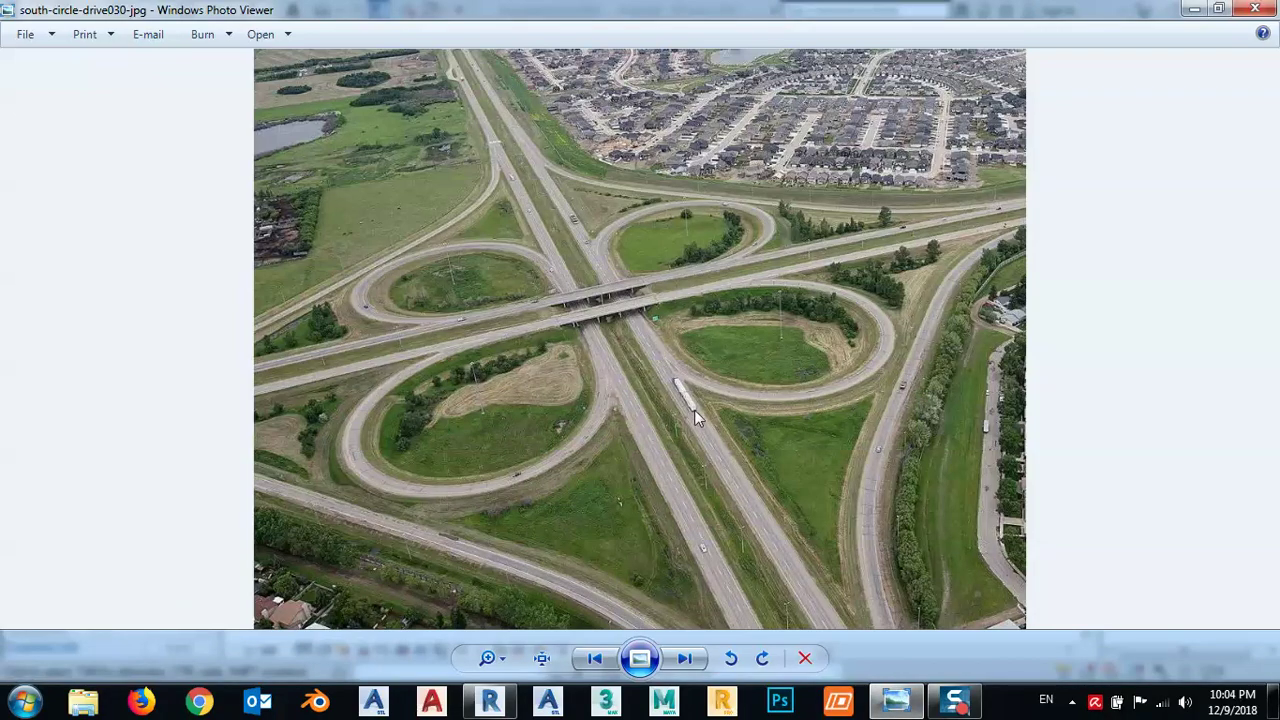
left_click(505, 710)
left_click(782, 297)
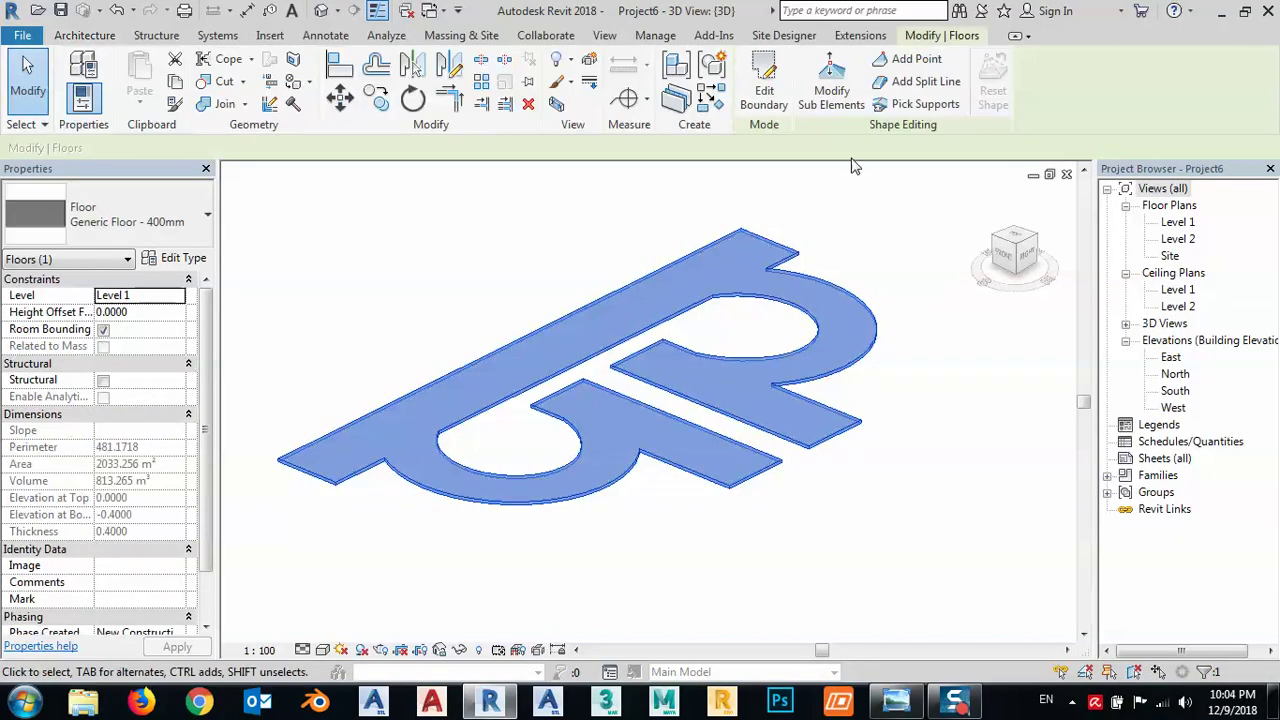
left_click(831, 90)
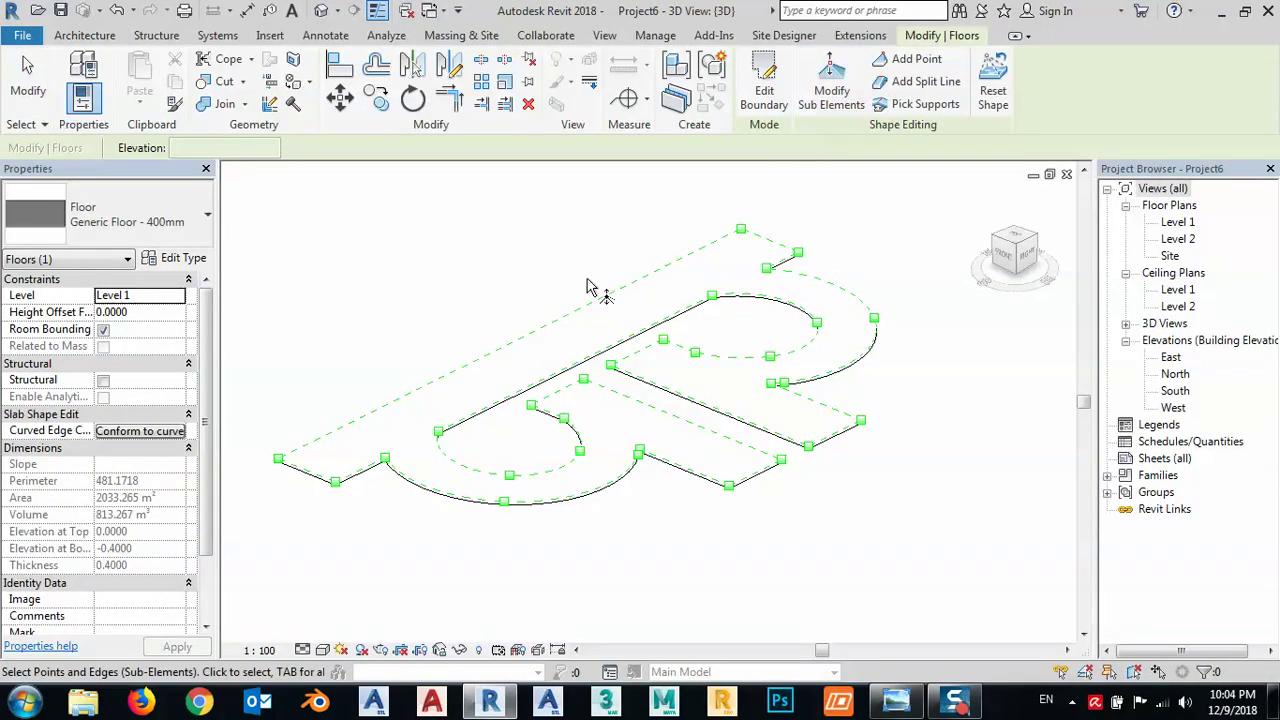
left_click(548, 337)
left_click(527, 338)
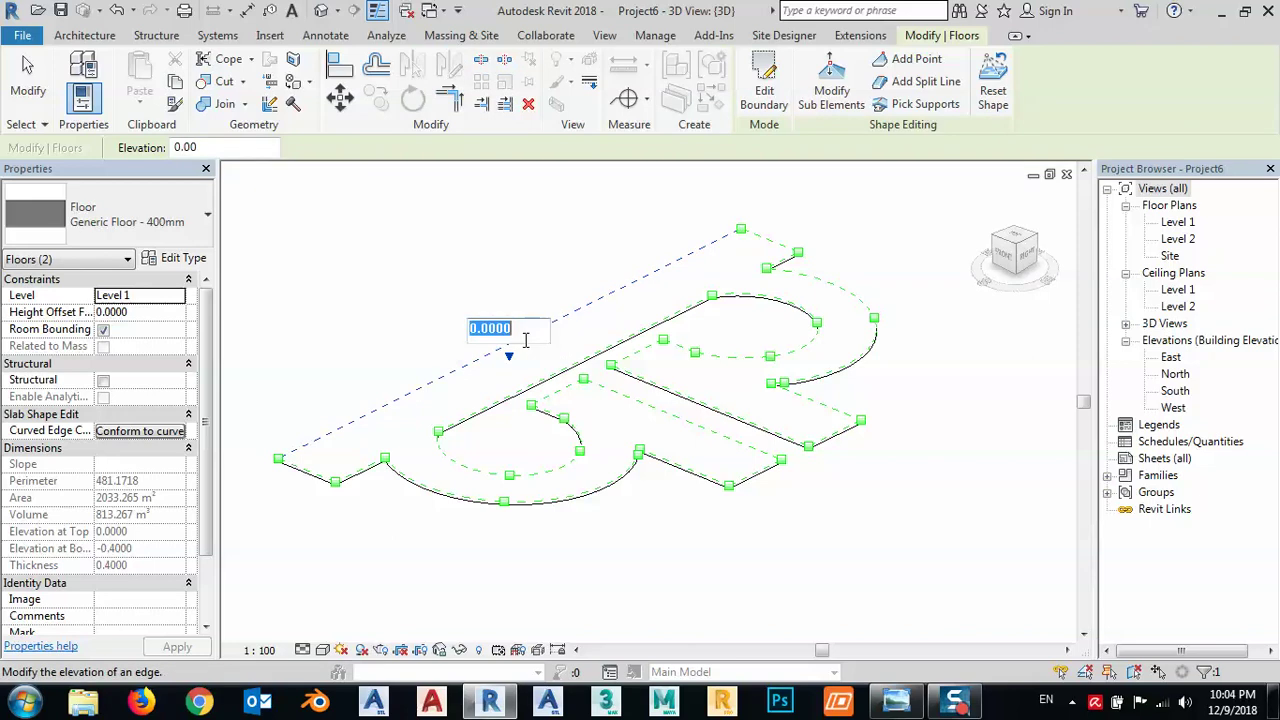
type("4")
key("Return")
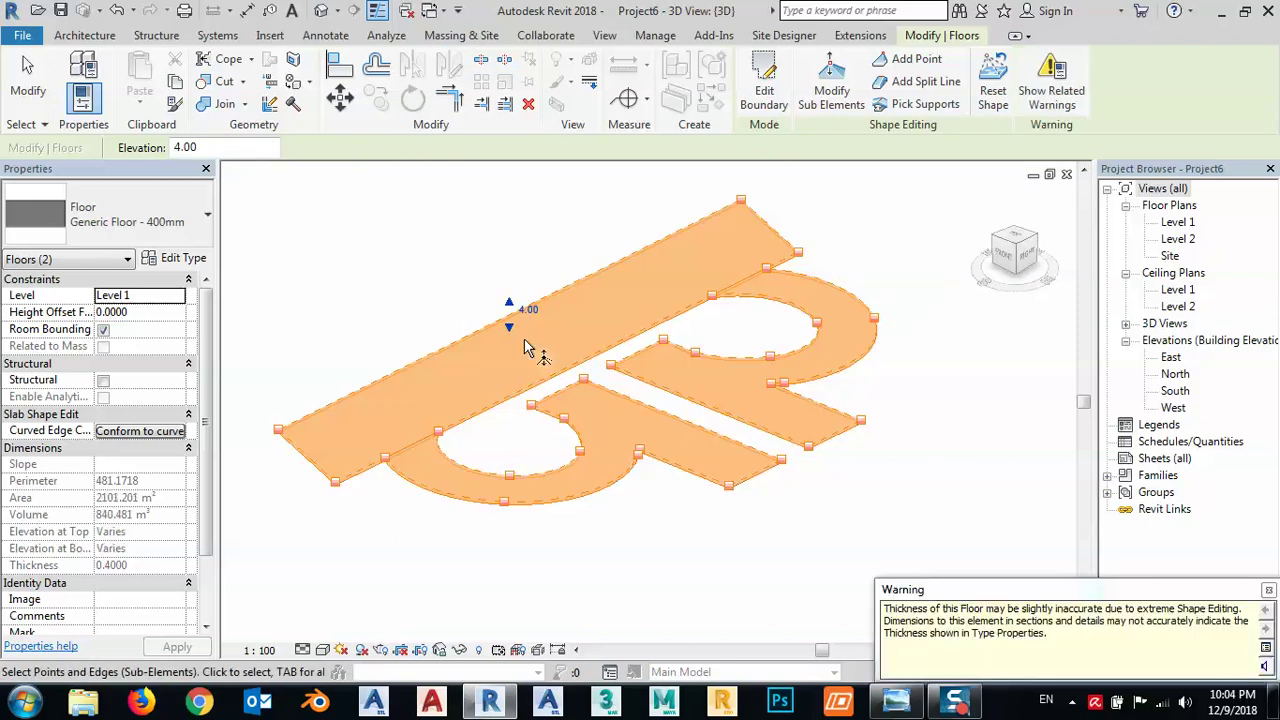
- Set the elevation of the straight road's inner long edge between the two loops to 4 m
left_click(577, 368)
left_click(598, 358)
type("4")
key("Return")
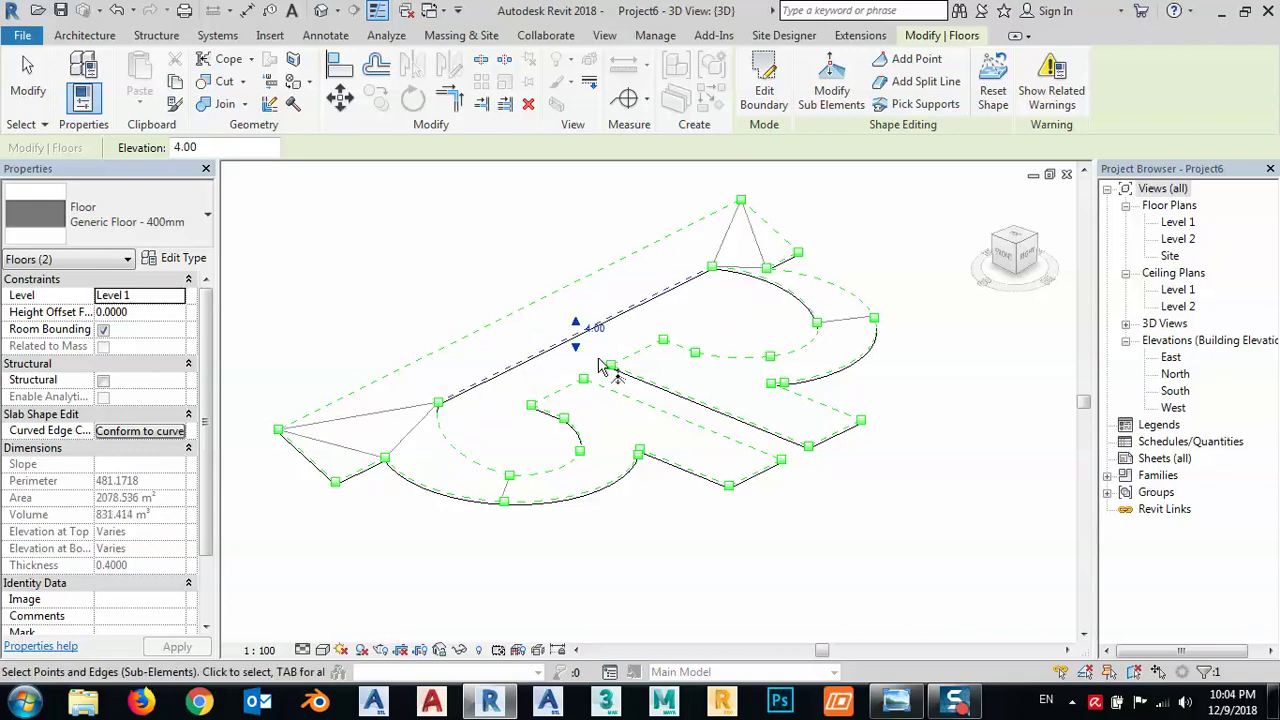
- Raise the short road edges beyond the two loops, at both ends of the straight road, to an elevation of 4 m
left_click(376, 466)
left_click(380, 466)
left_click(378, 470)
type("4")
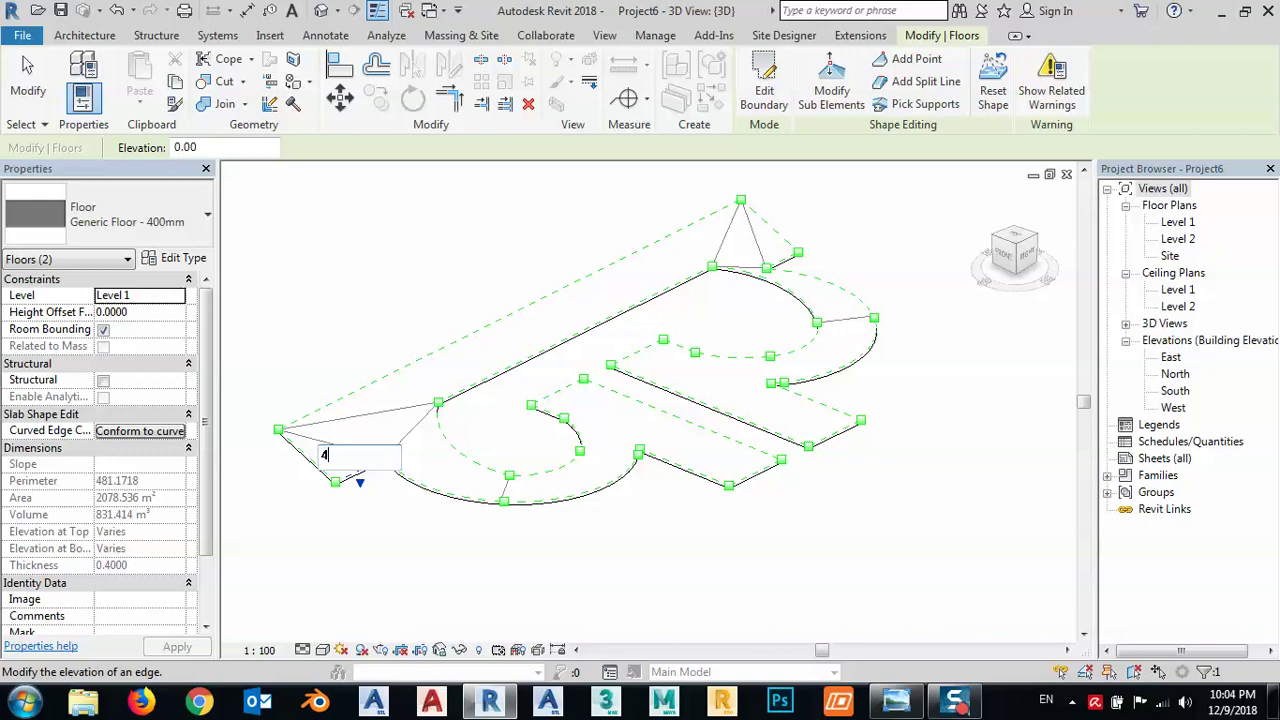
key("Return")
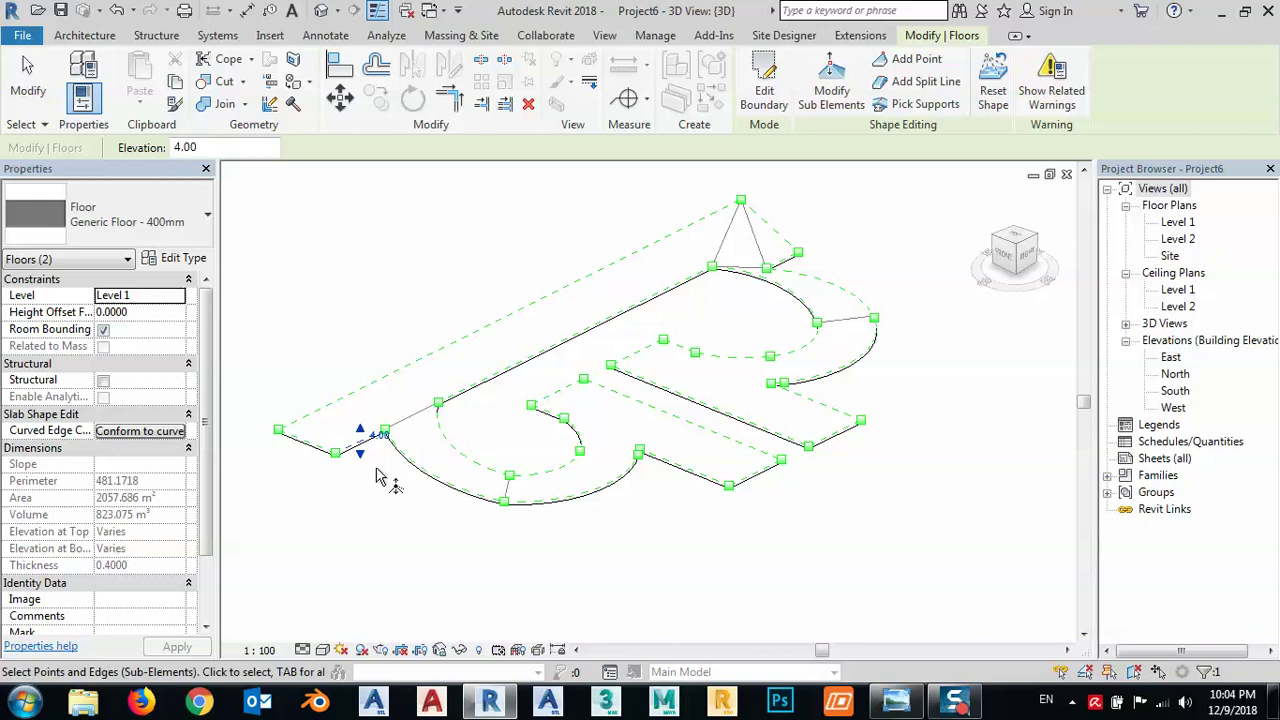
left_click(781, 267)
left_click(797, 255)
type("4")
key("Return")
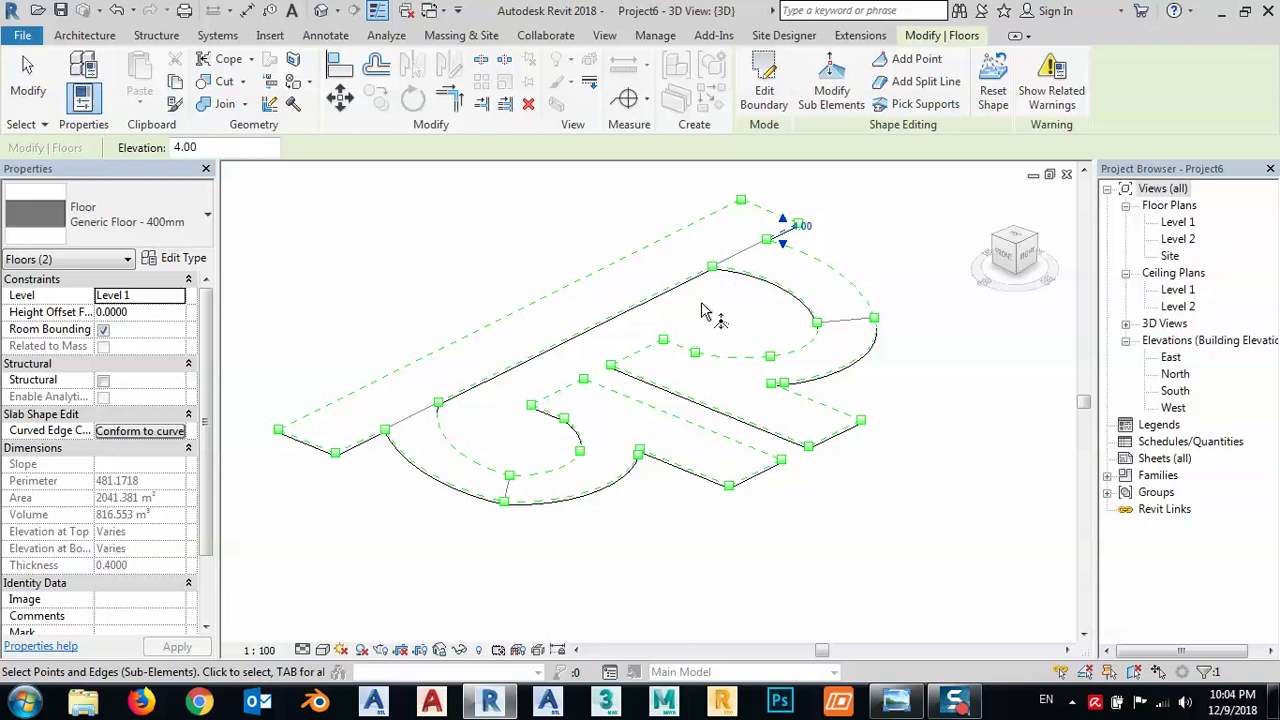
key("Escape")
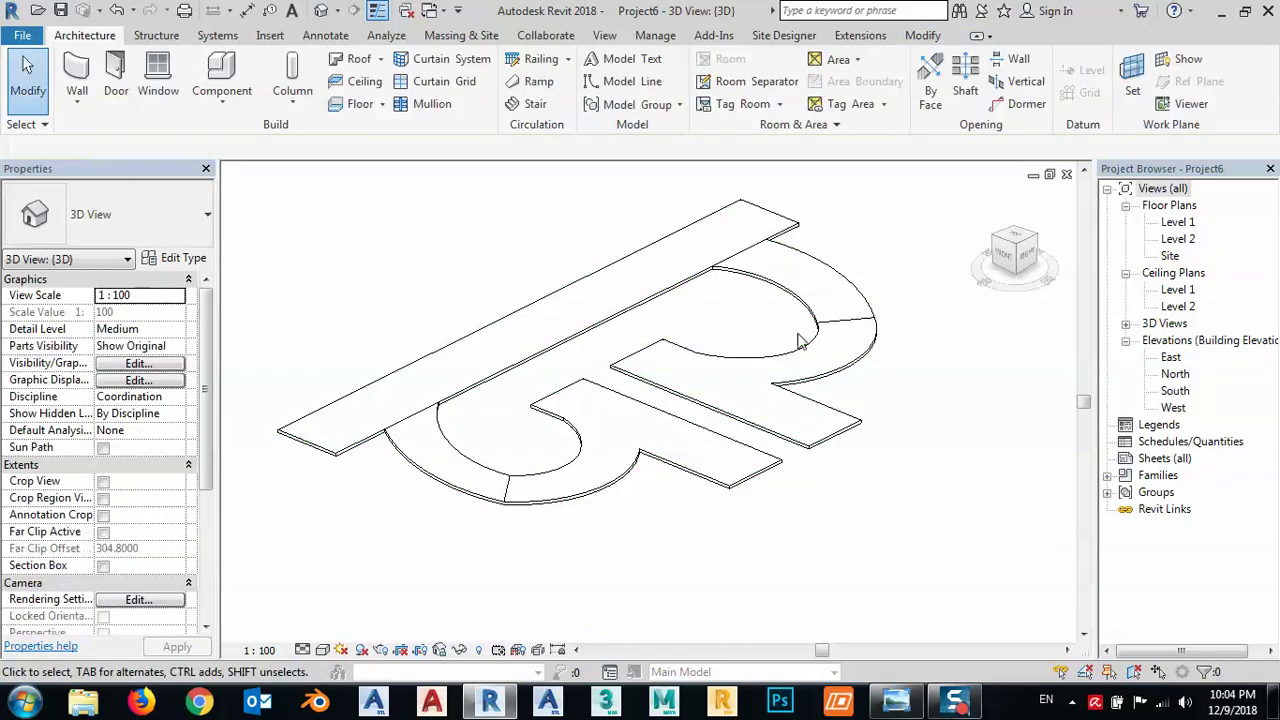
- Set the 3D view's detail level to Fine and its visual style to Realistic
left_click(302, 650)
left_click(332, 626)
left_click(322, 650)
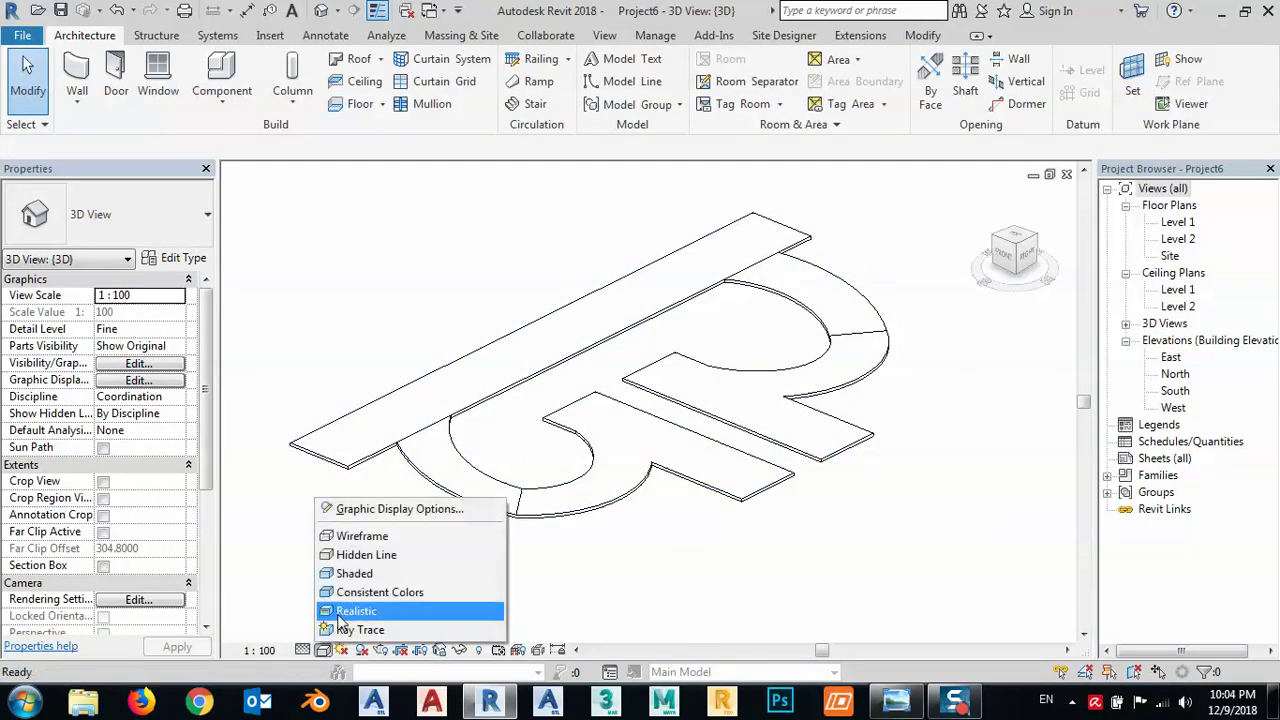
left_click(345, 611)
- Edit the floor's sub-elements to set the cross edge midway around the near loop ramp to an elevation of 2 m
mouse_move(741, 560)
middle_mouse_down("shift")
mouse_move(726, 463)
mouse_move(849, 500)
mouse_move(801, 532)
mouse_move(737, 526)
mouse_move(709, 491)
mouse_move(772, 551)
mouse_move(754, 557)
middle_mouse_up("shift")
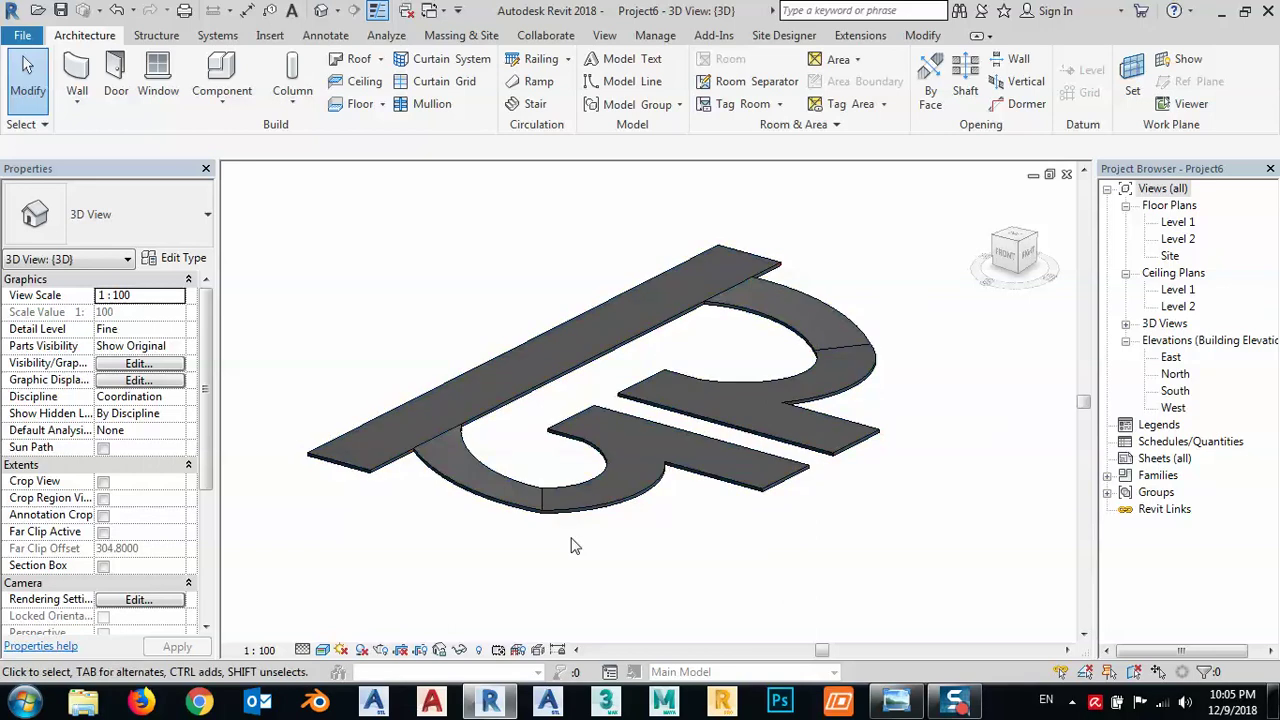
middle_click_drag(605, 500, 608, 447, "shift")
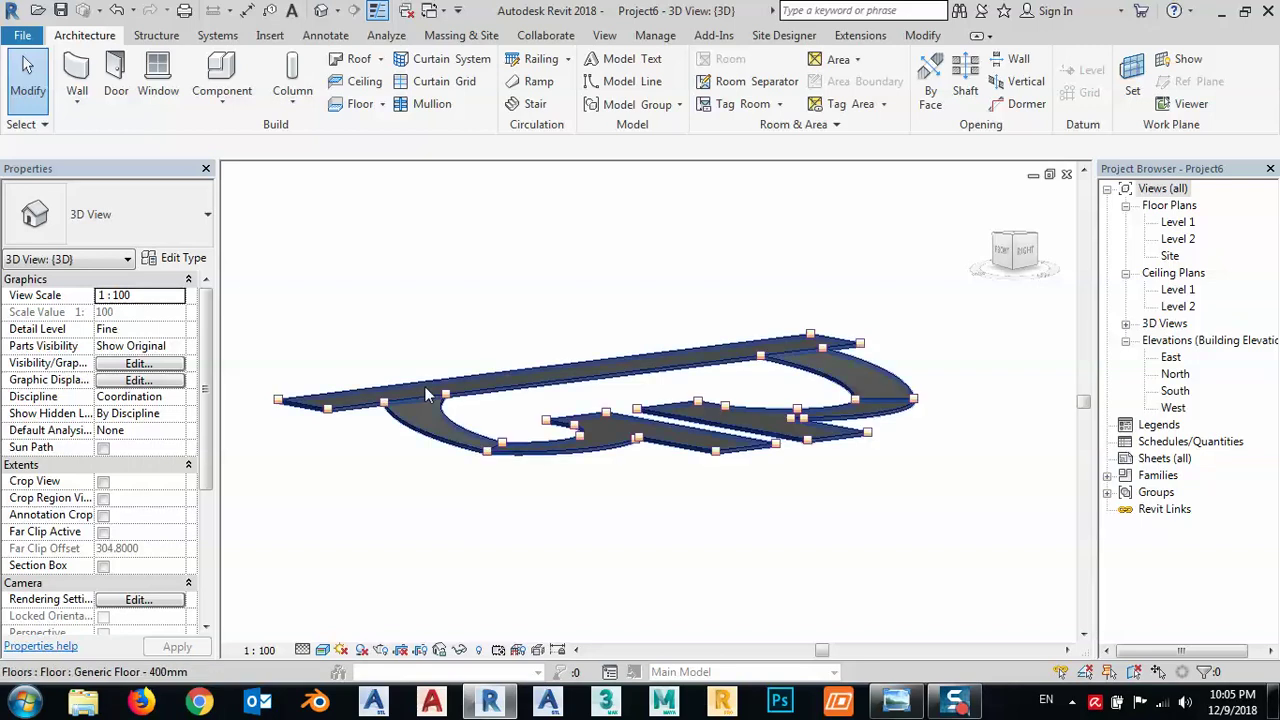
middle_click_drag(447, 418, 517, 523, "shift")
scroll(518, 519, "up", 3)
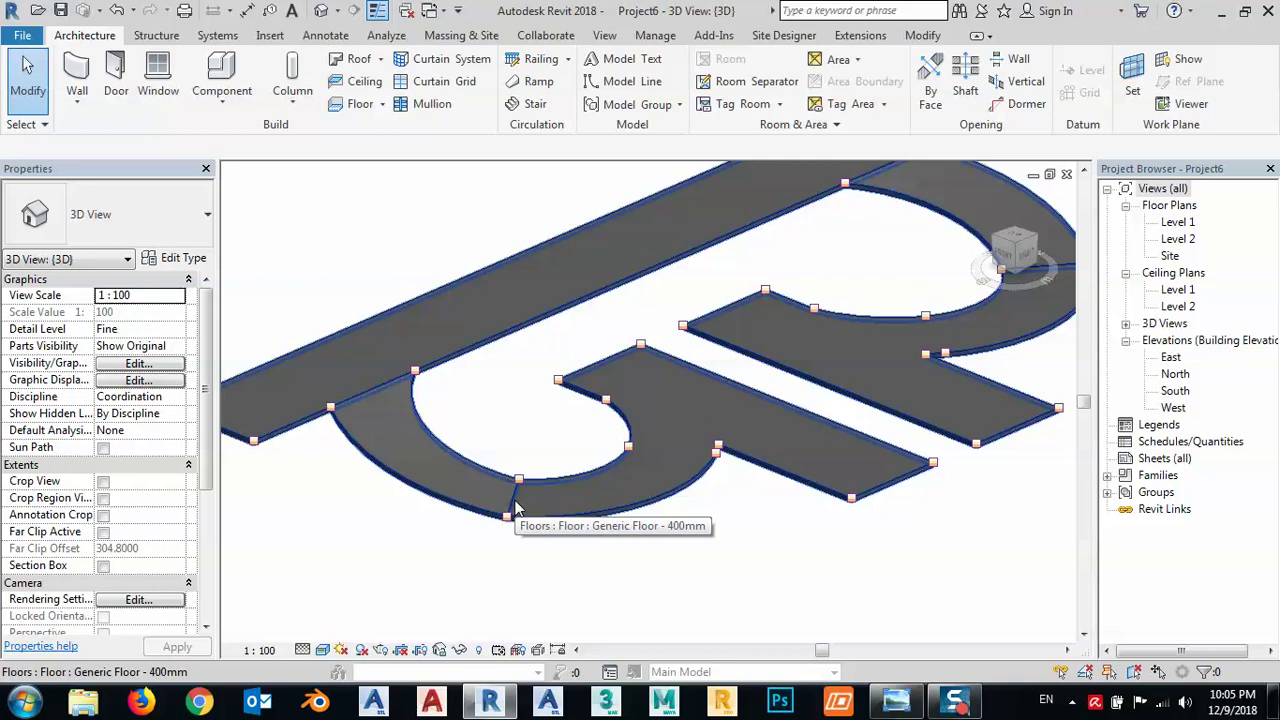
left_click(515, 508)
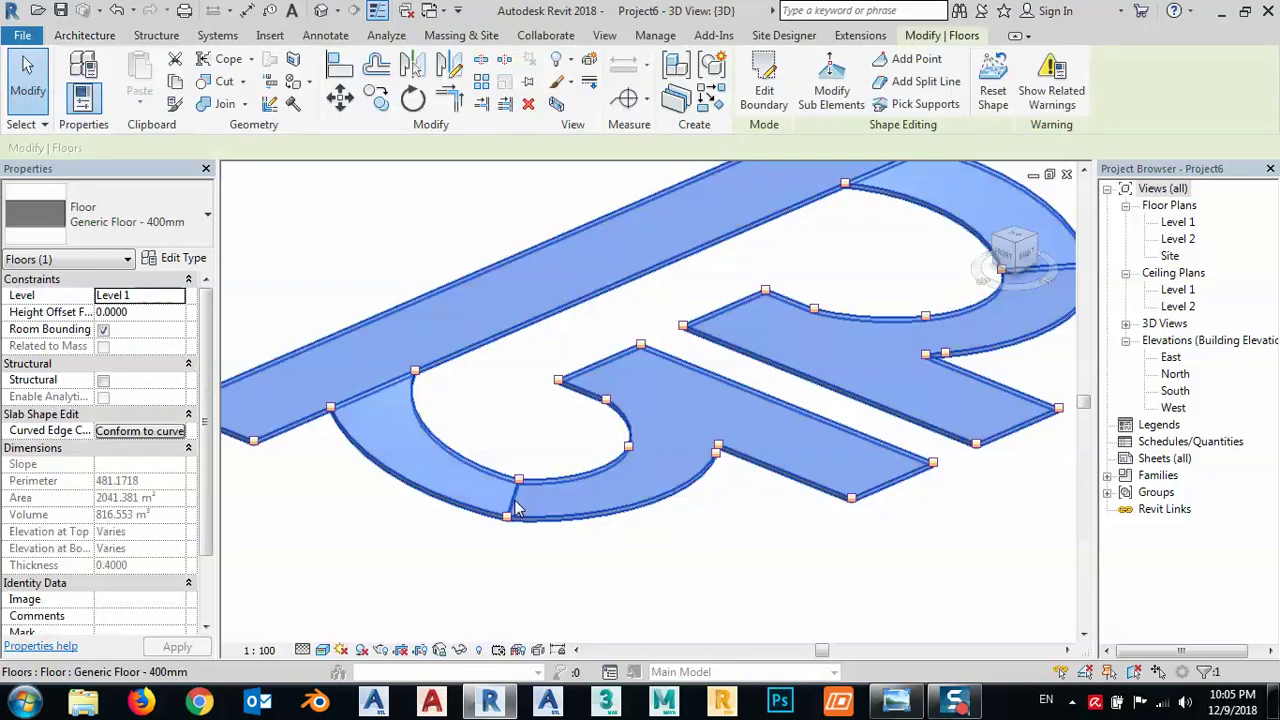
left_click(828, 92)
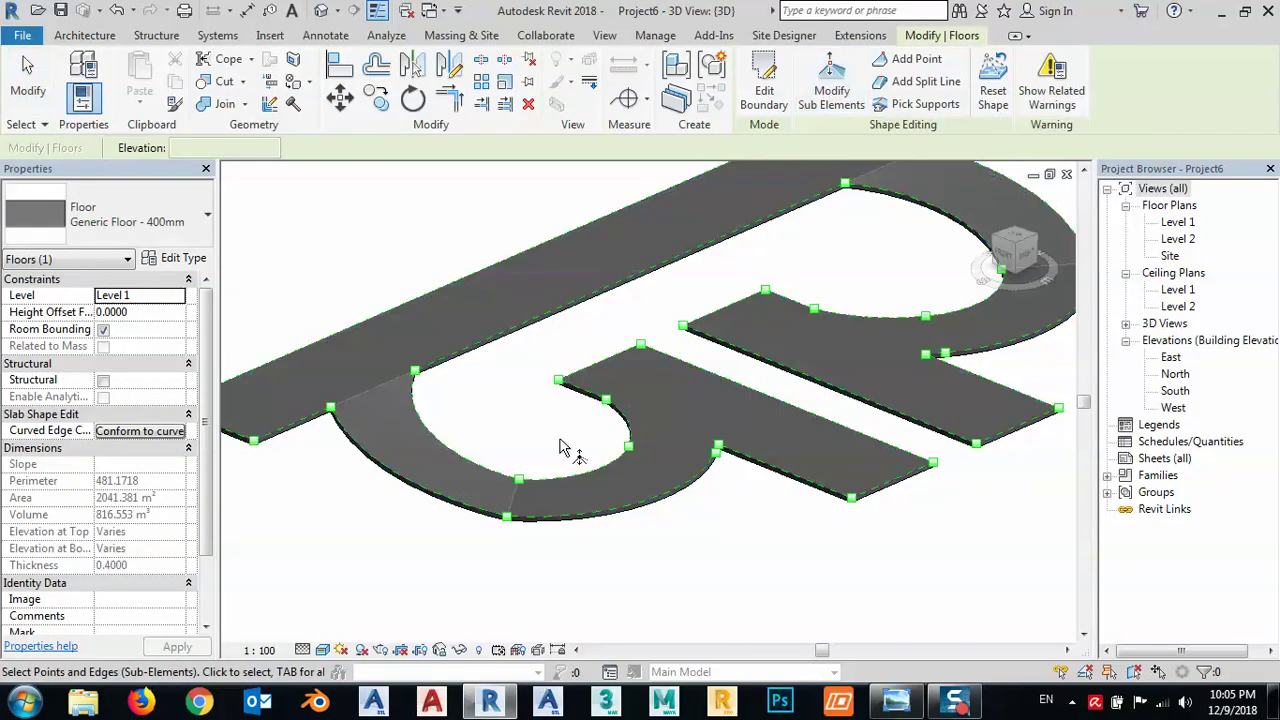
left_click(508, 512)
left_click(529, 488)
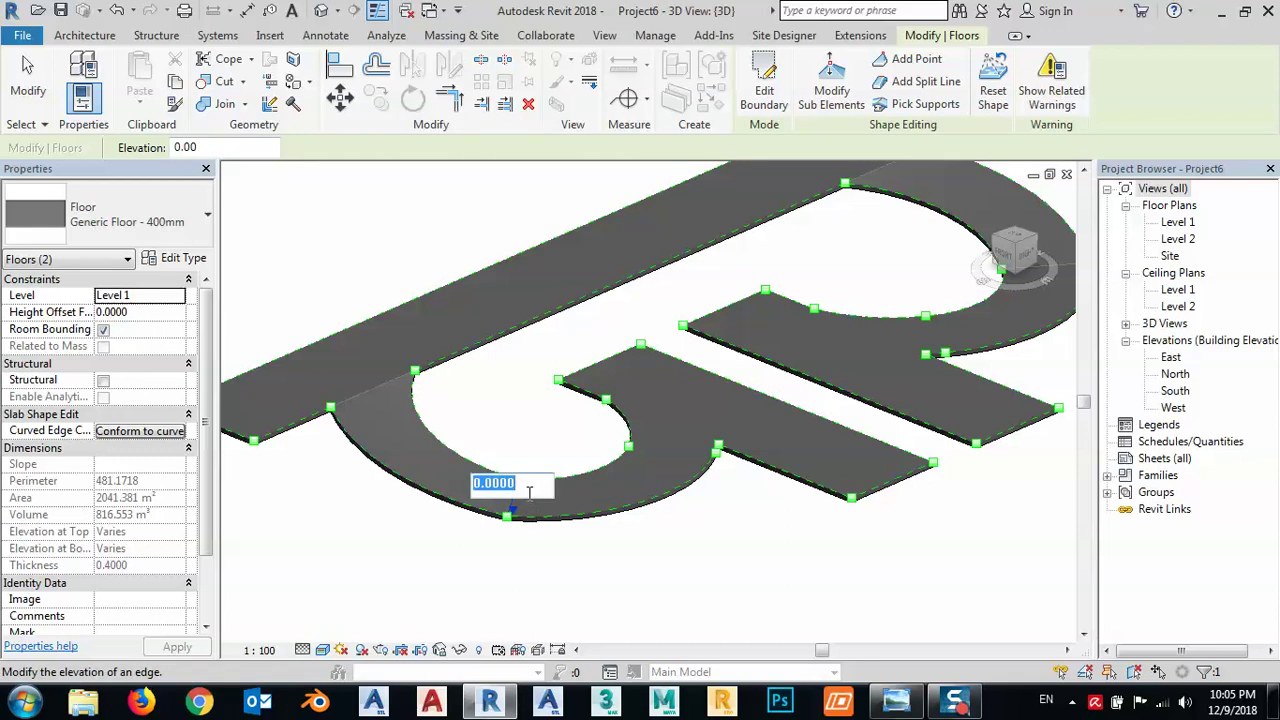
type("2")
key("Return")
- Set the matching cross edge midway around the other loop ramp to an elevation of 2 m and finish shape editing
middle_click_drag(863, 335, 741, 443)
left_click(788, 408)
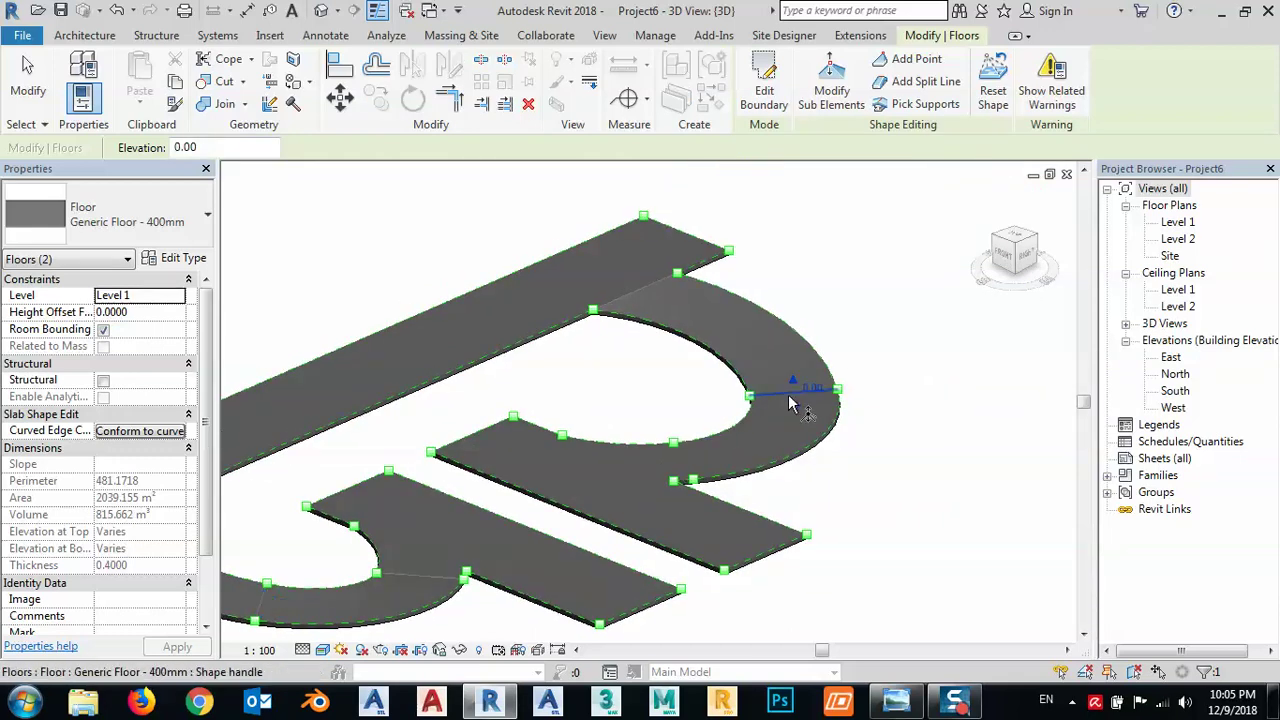
left_click(812, 390)
type("2")
key("Return")
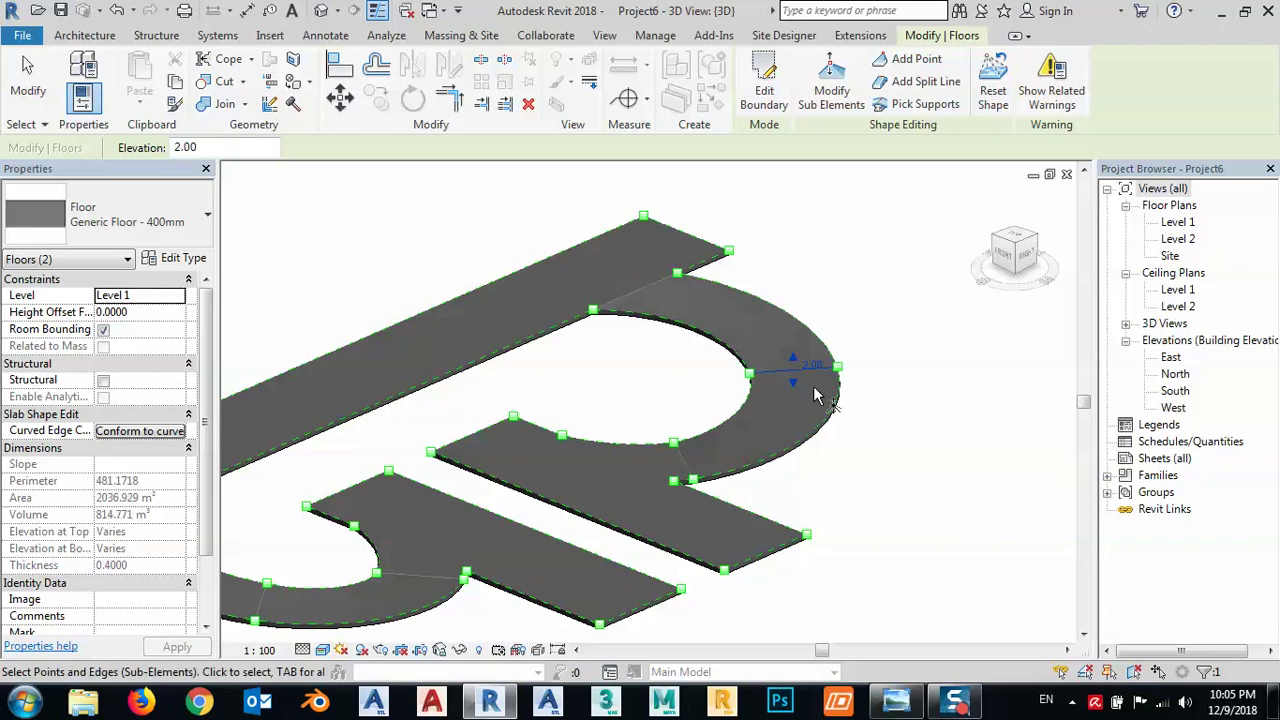
key("Escape")
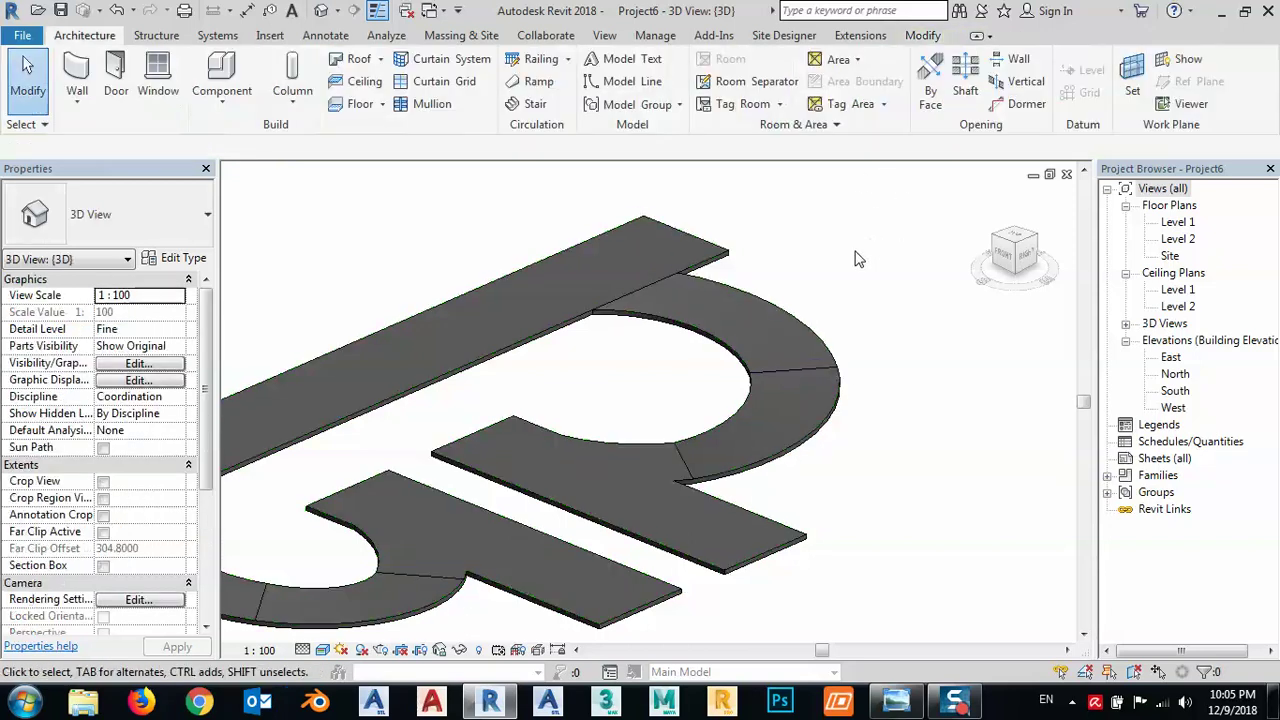
- Review the raised ramps in 3D and from directly above, and open the Level 2 floor plan
middle_click_drag(820, 497, 645, 558, "shift")
middle_click_drag(607, 420, 717, 455)
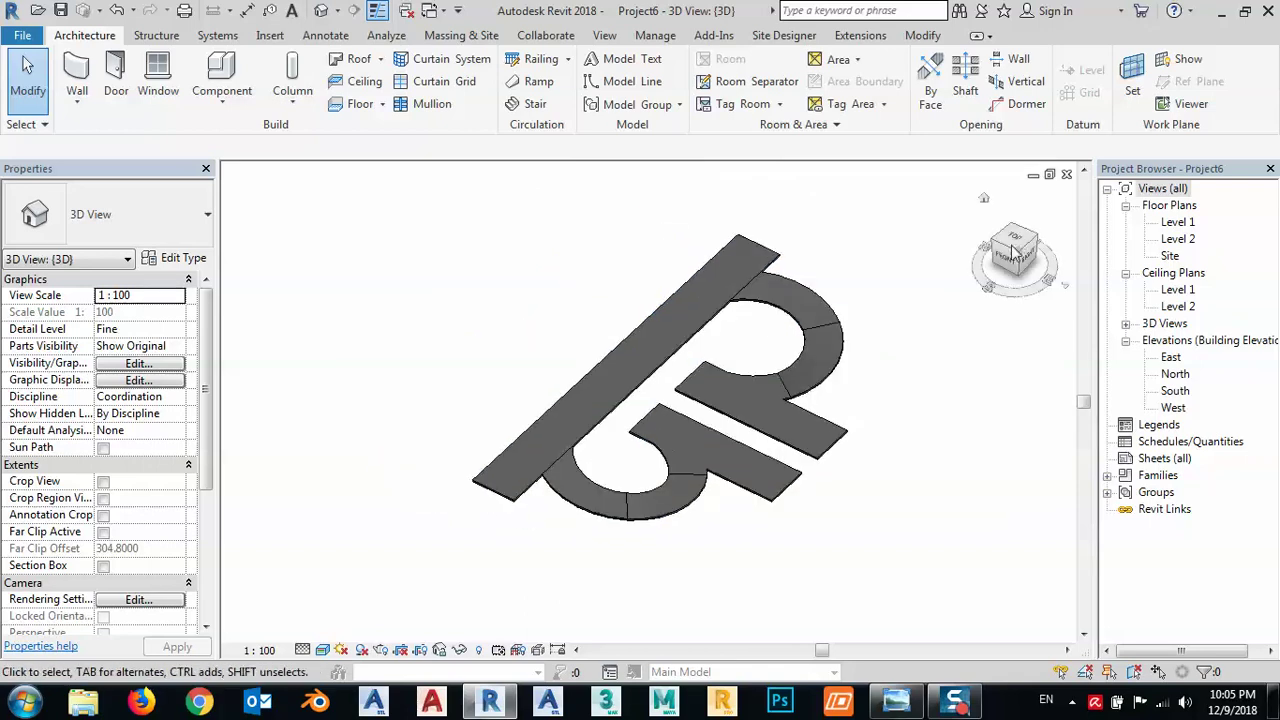
left_click(1018, 243)
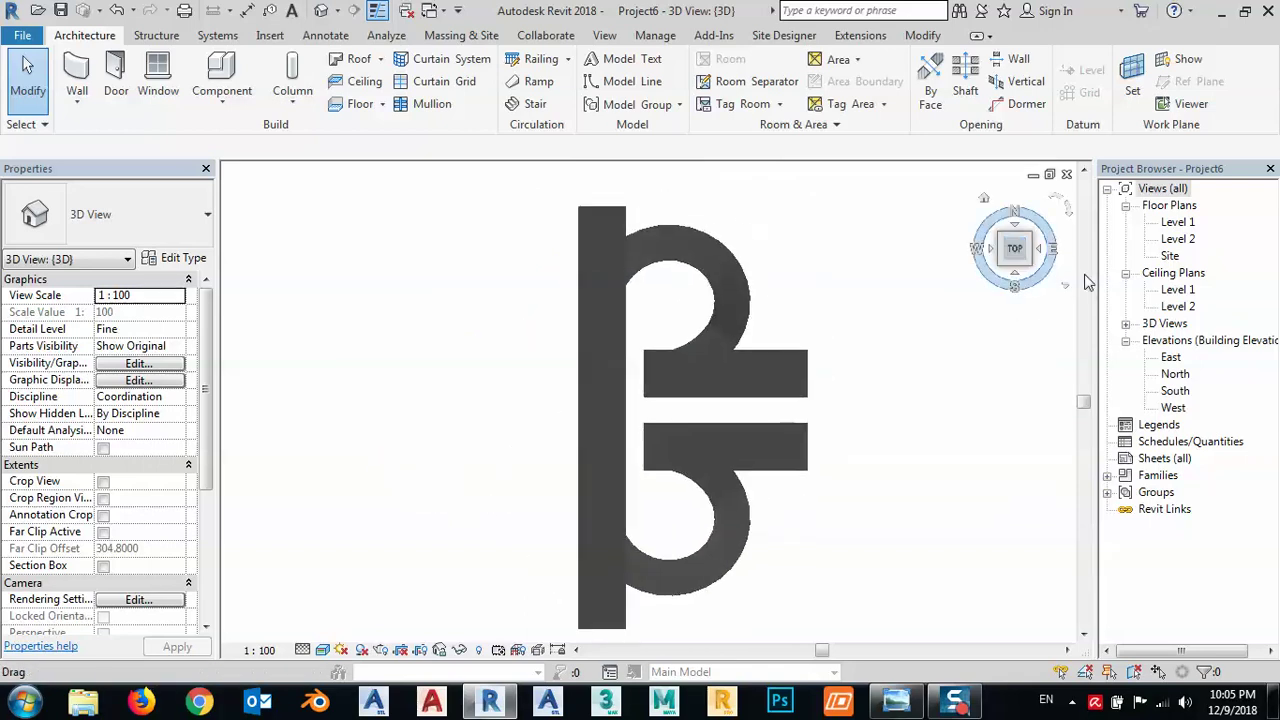
left_click(1179, 223)
double_click(1179, 223)
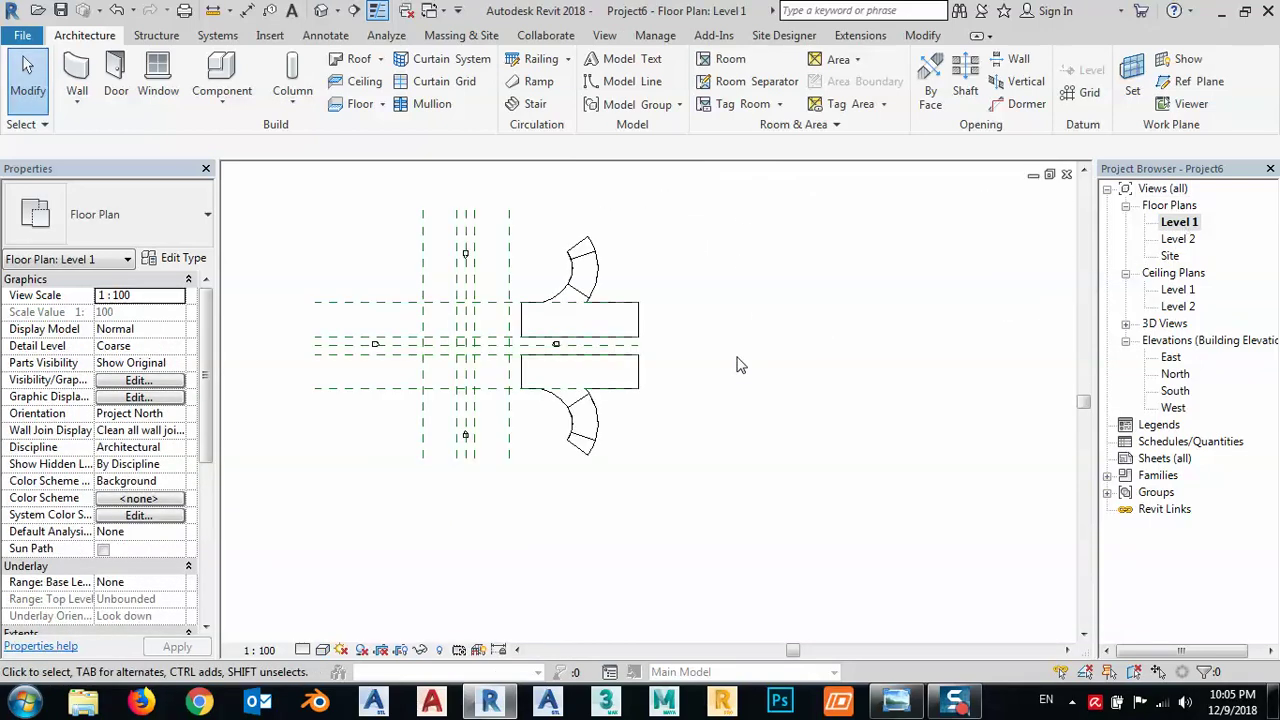
double_click(1179, 239)
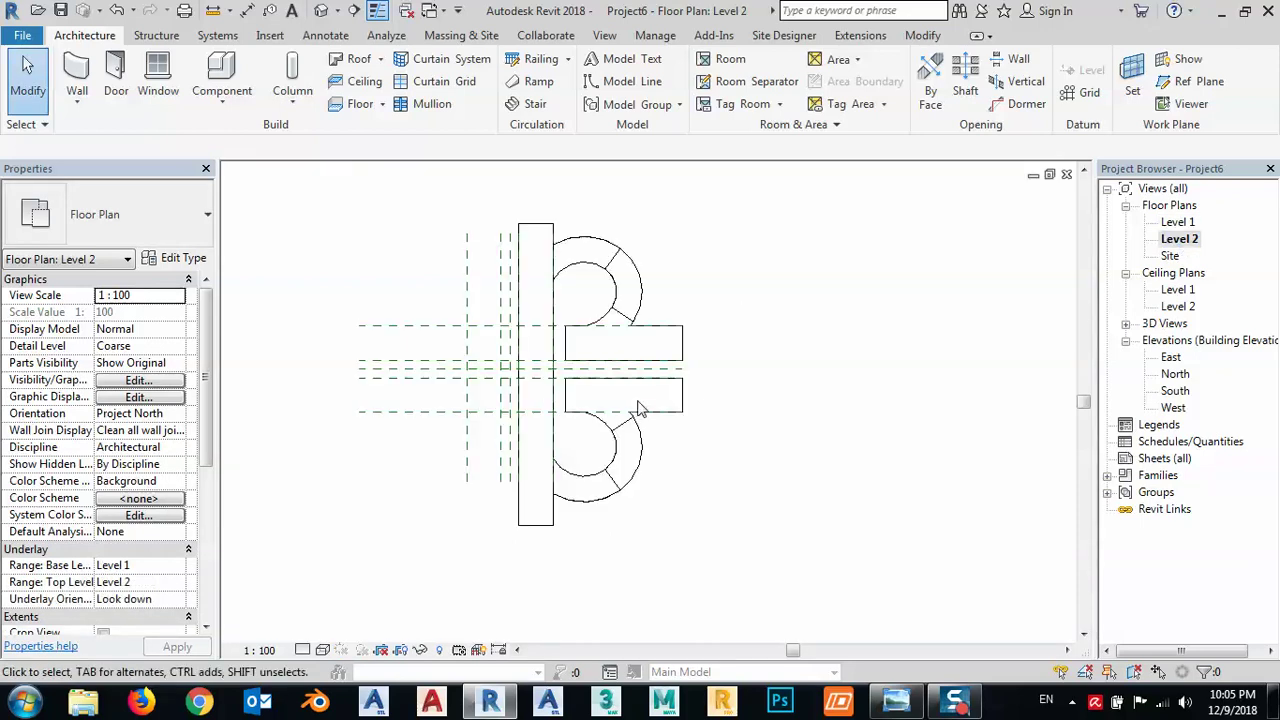
- Check the interchange photo, and mirror a copy of the road floor about an axis drawn along the vertical center reference plane
left_click(537, 228)
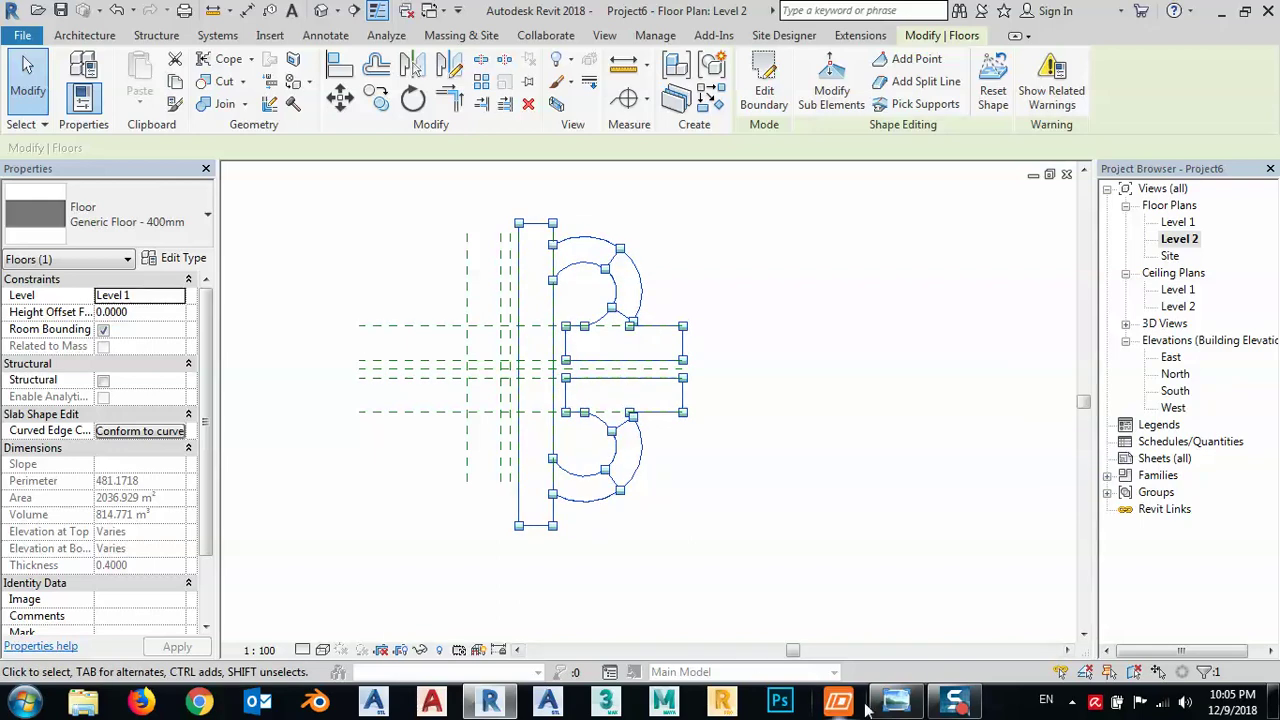
left_click(897, 704)
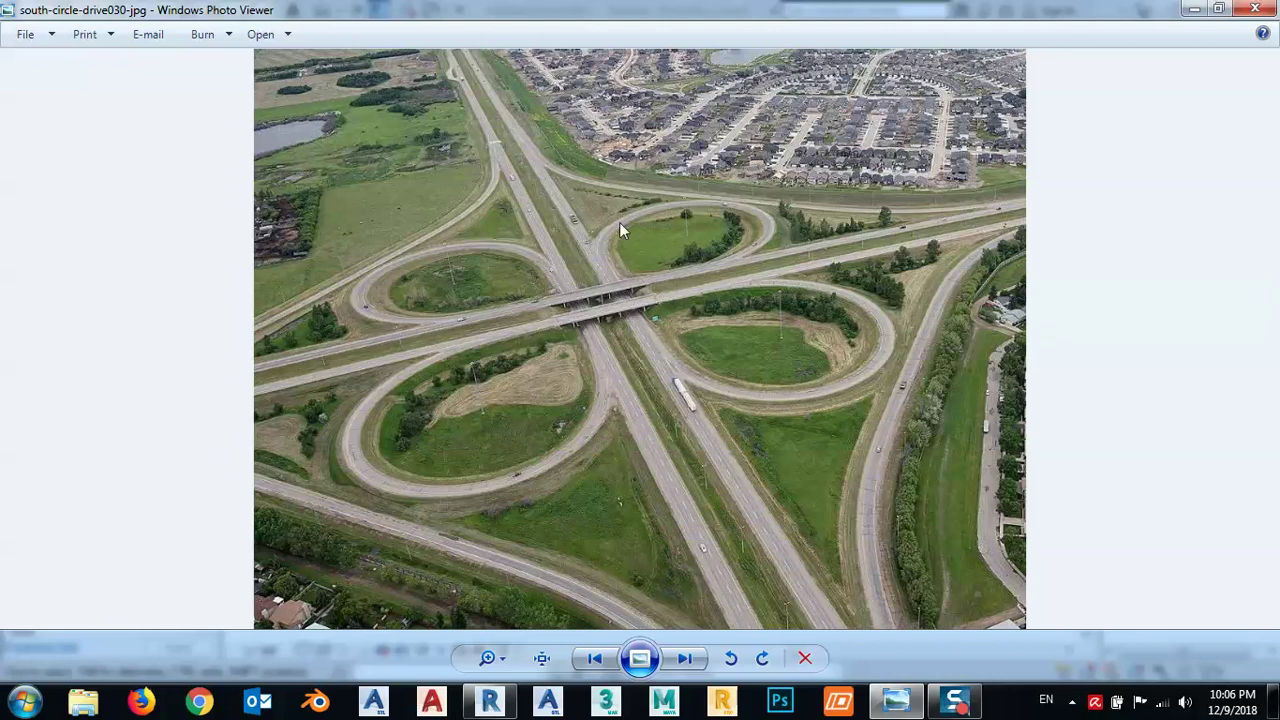
left_click(1193, 12)
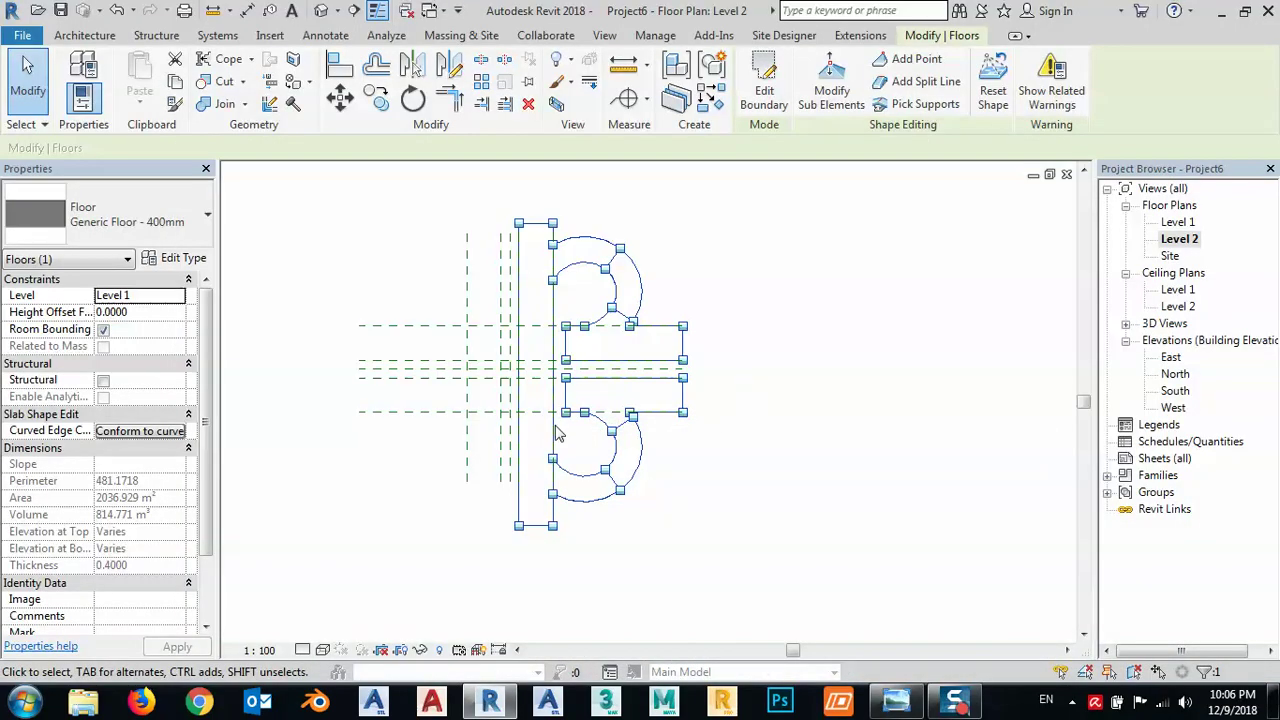
middle_click_drag(528, 359, 579, 360)
left_click(449, 66)
left_click(573, 263)
left_click(572, 510)
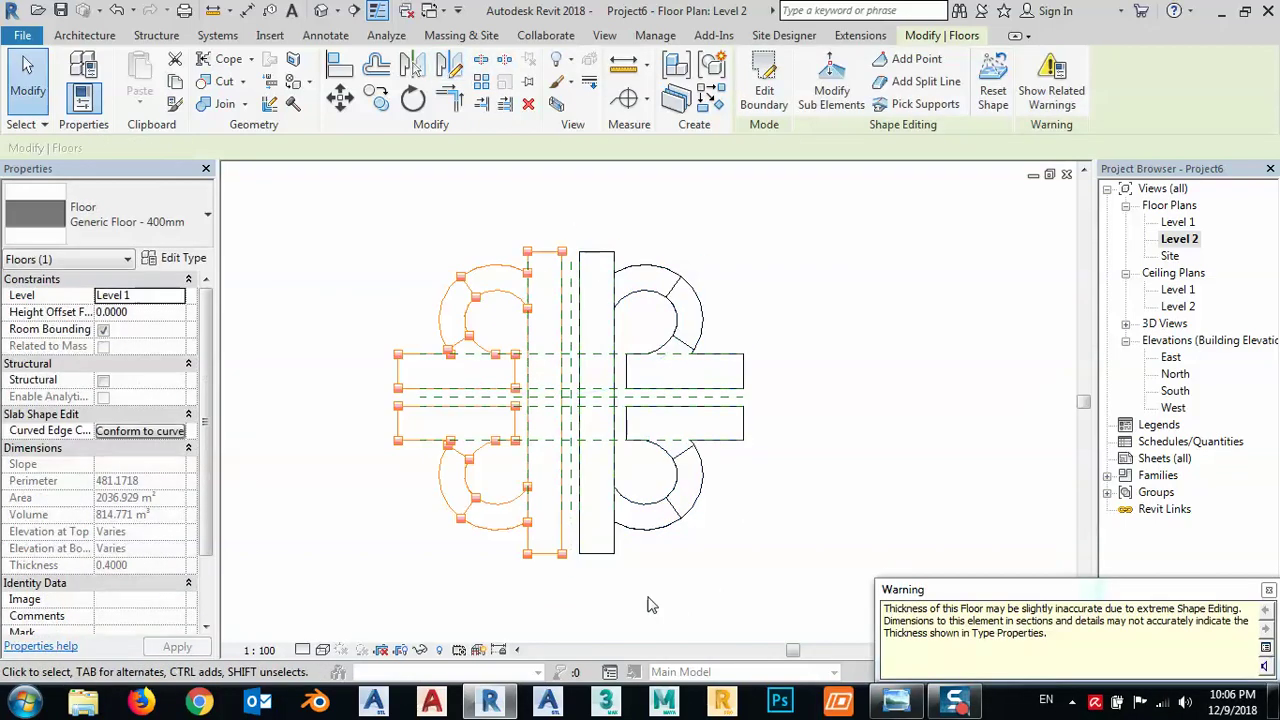
left_click(1267, 591)
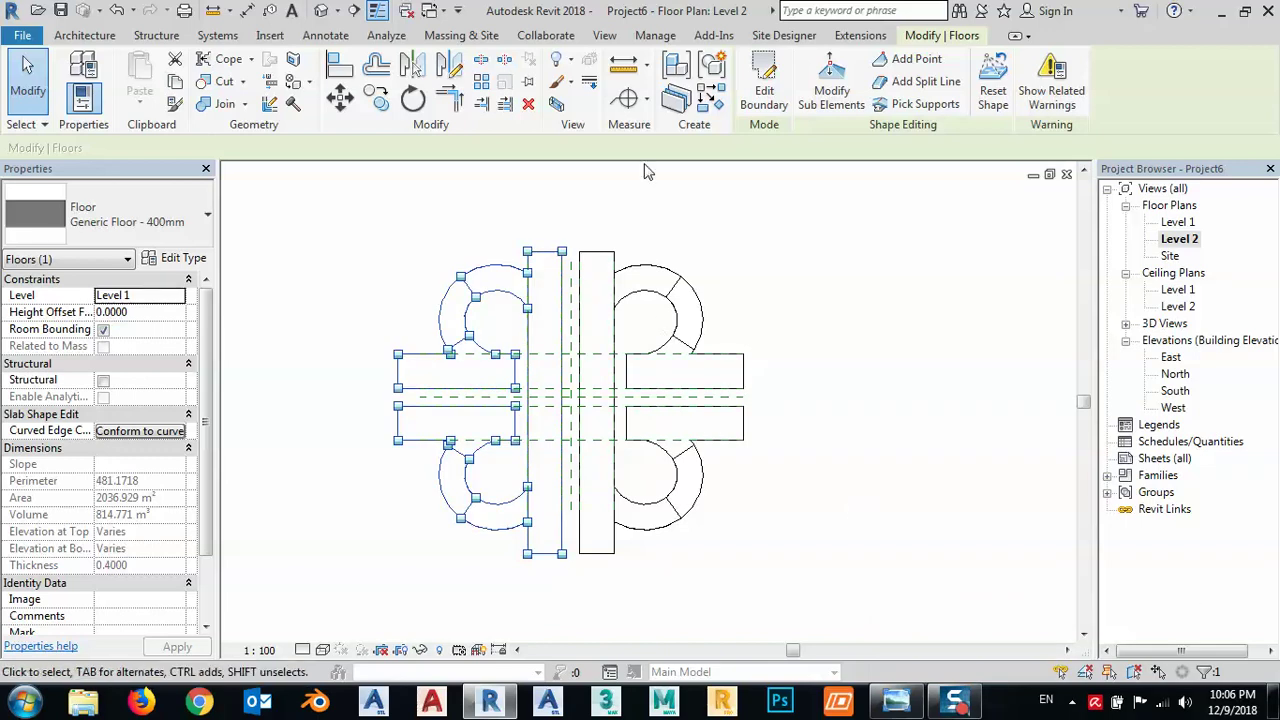
left_click(655, 237)
mouse_move(636, 352)
middle_mouse_down()
mouse_move(666, 400)
mouse_move(653, 356)
middle_mouse_up()
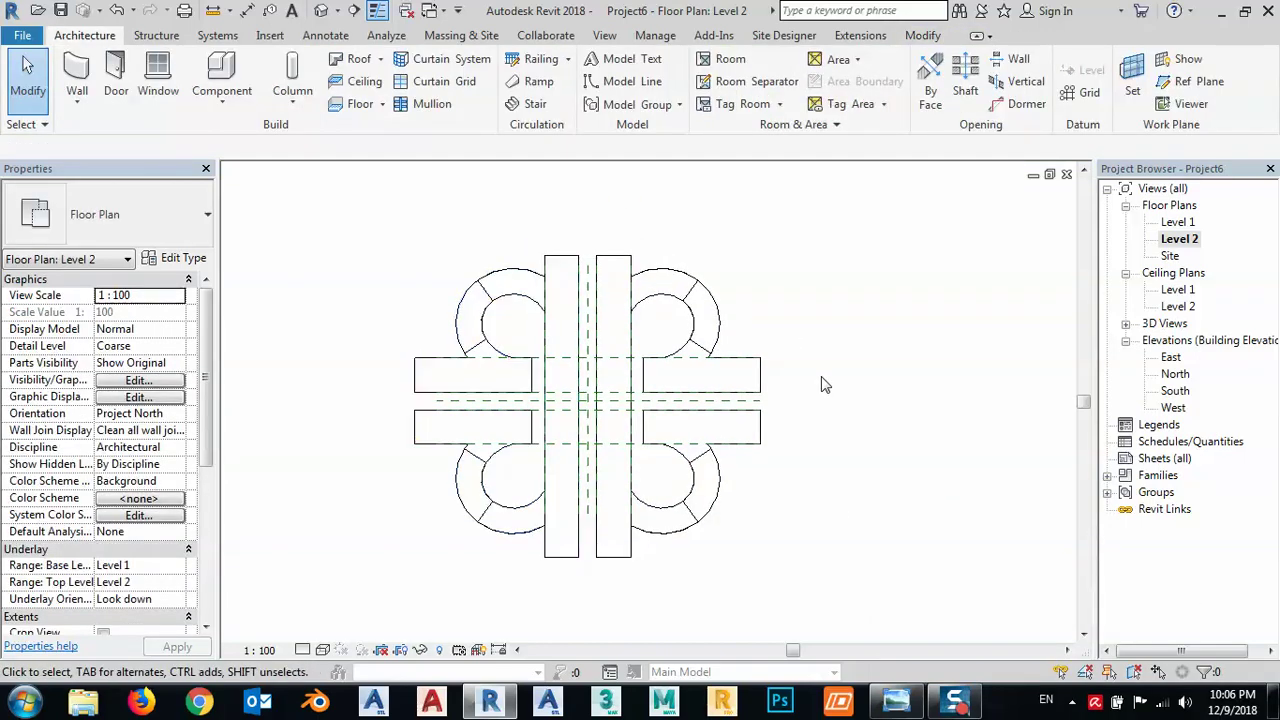
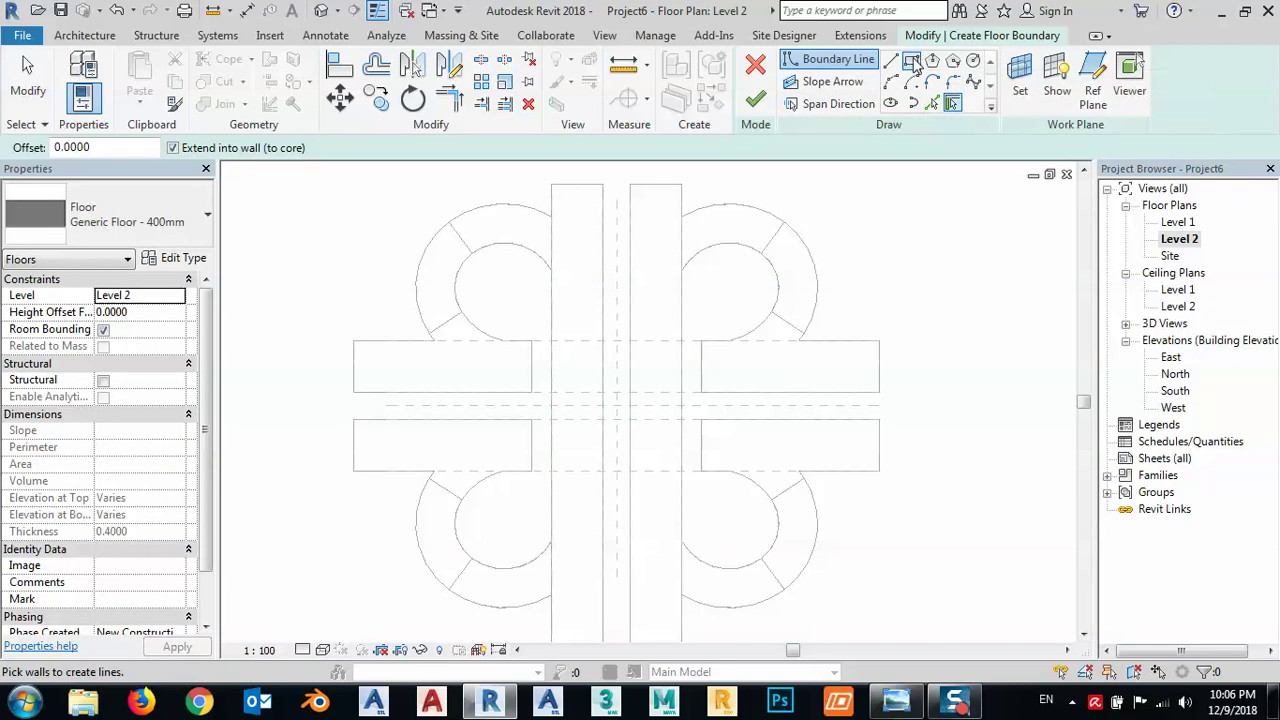
- Create a rectangular floor about 31.38 by 9.6 m on Level 2, filling the gap between the two upper horizontal road segments
left_click(912, 62)
left_click(531, 341)
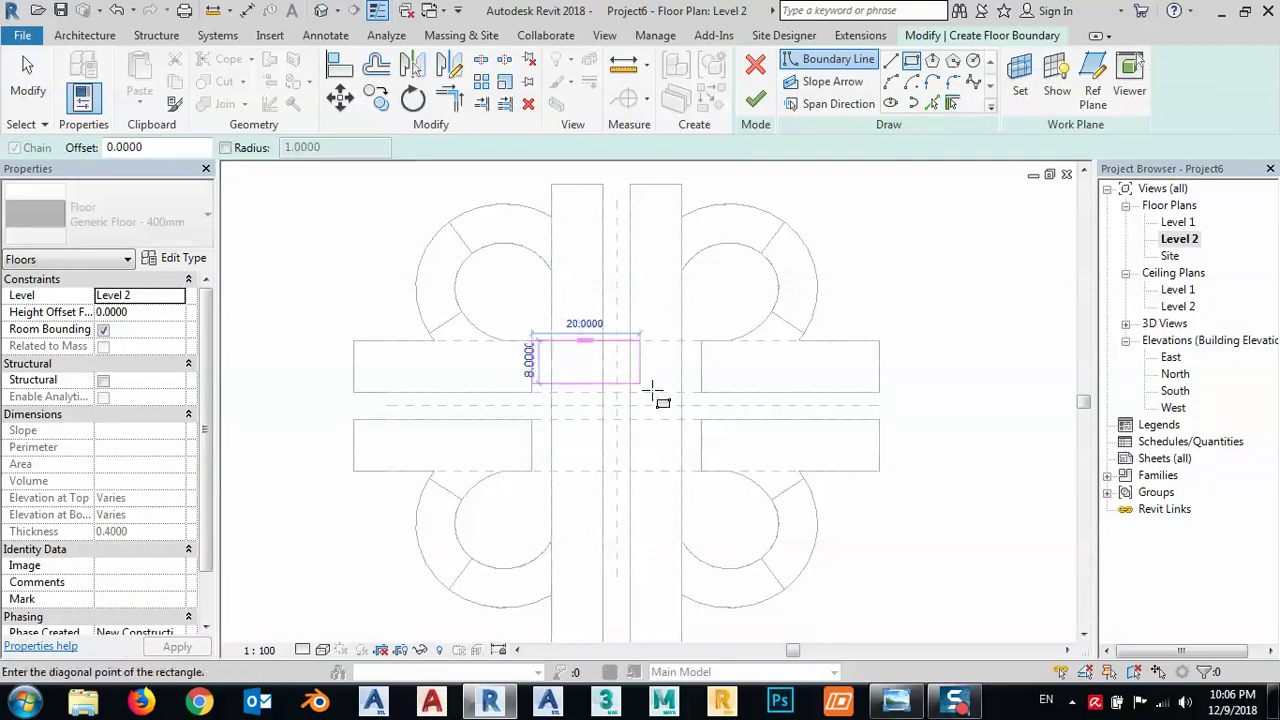
left_click(701, 392)
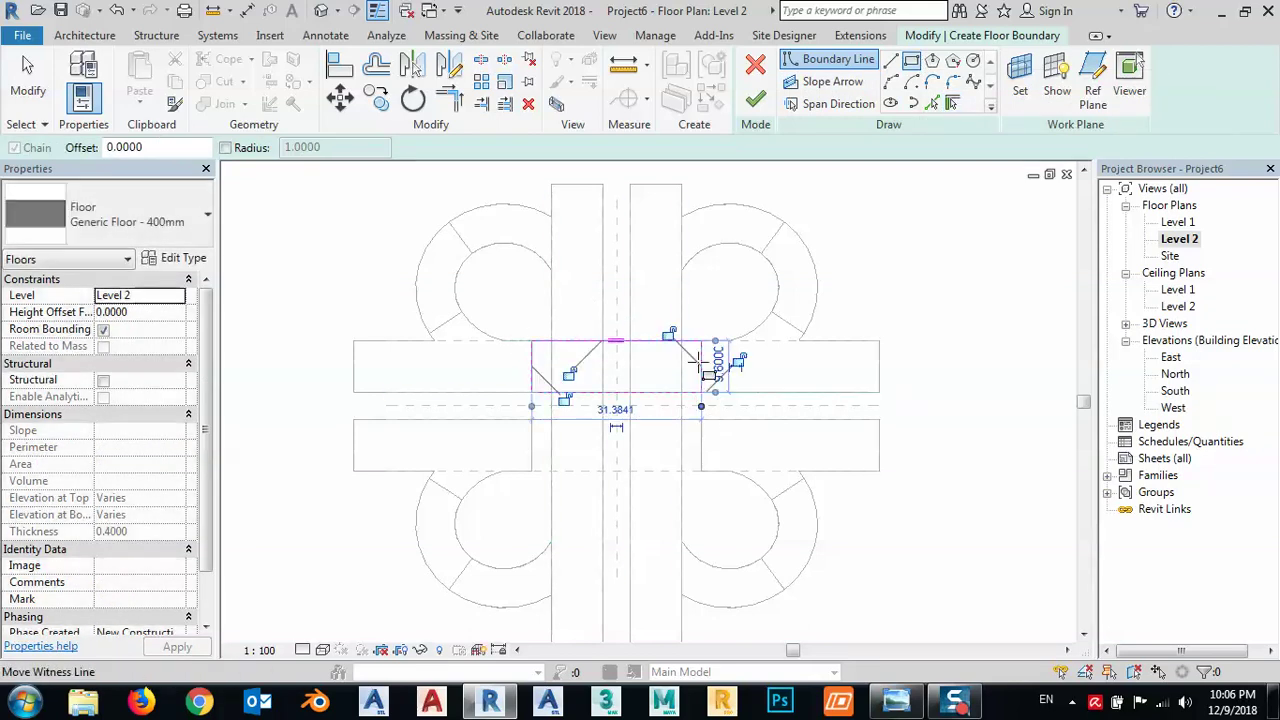
left_click(757, 110)
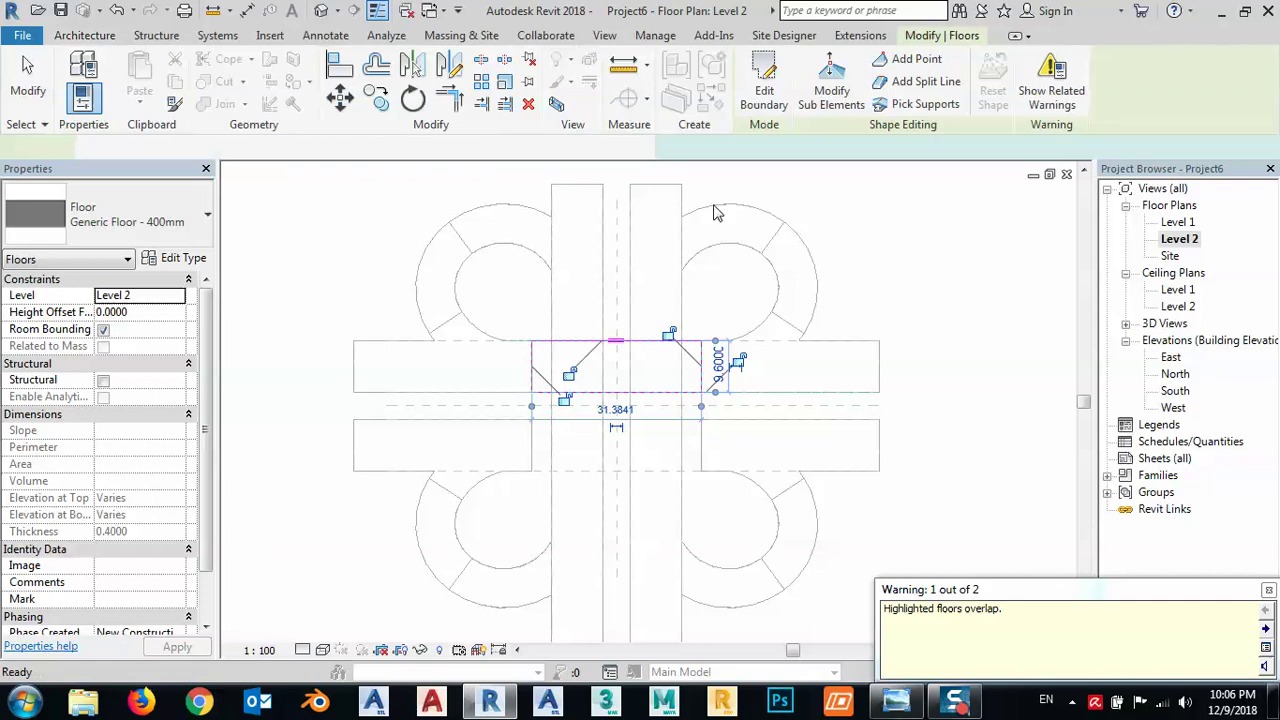
left_click(1265, 588)
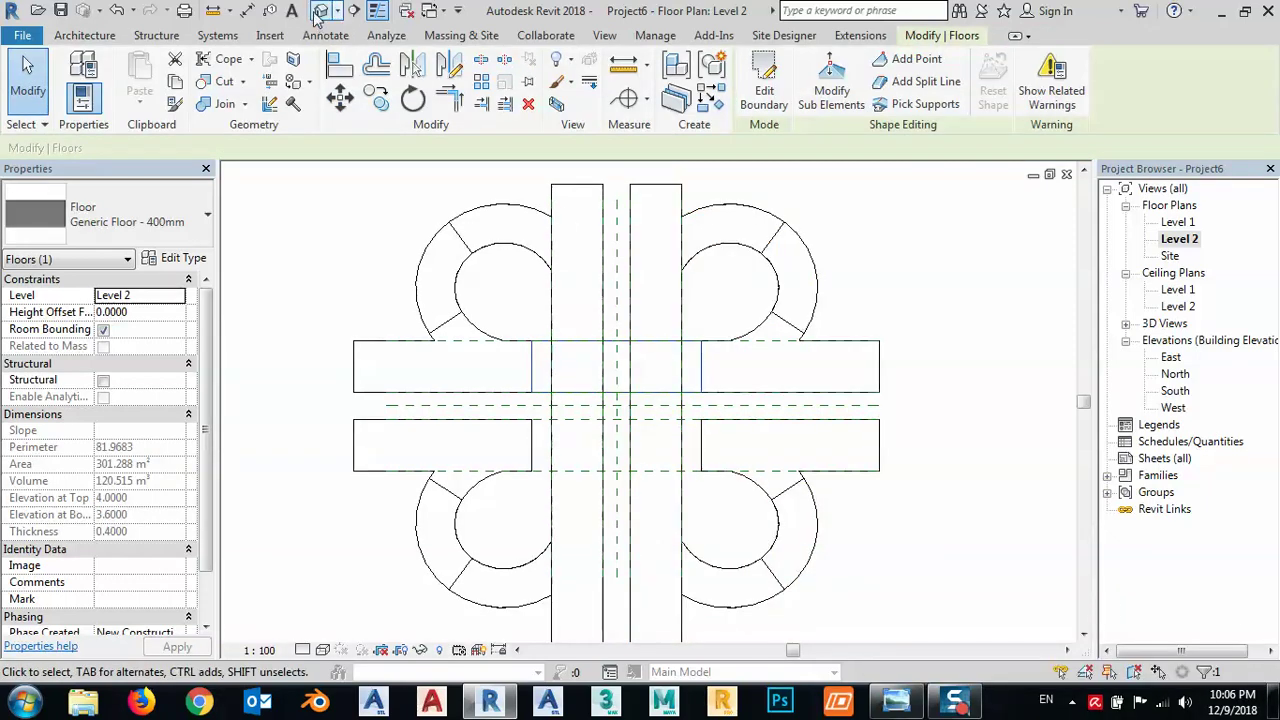
- In the 3D view, change the level of the new rectangular connecting floor to Level 1
left_click(321, 10)
middle_click_drag(754, 577, 660, 385, "shift")
scroll(675, 391, "up", 3)
left_click(671, 393)
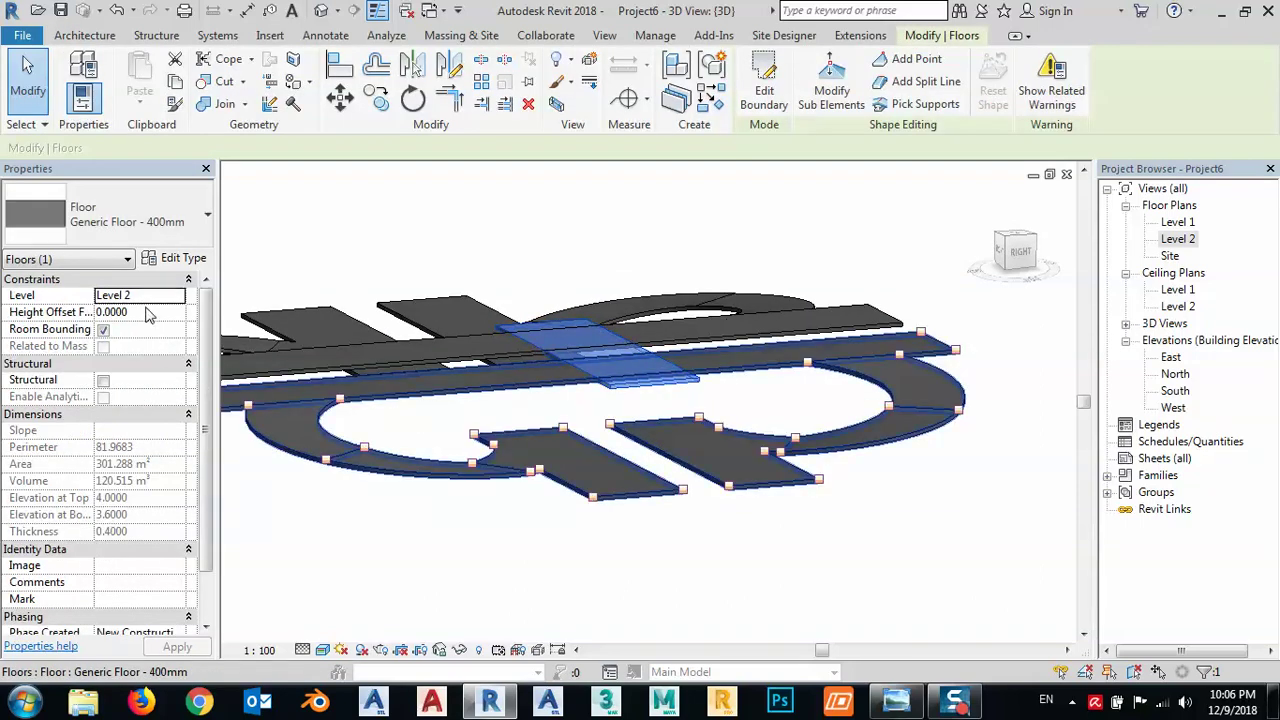
left_click(176, 300)
left_click(130, 315)
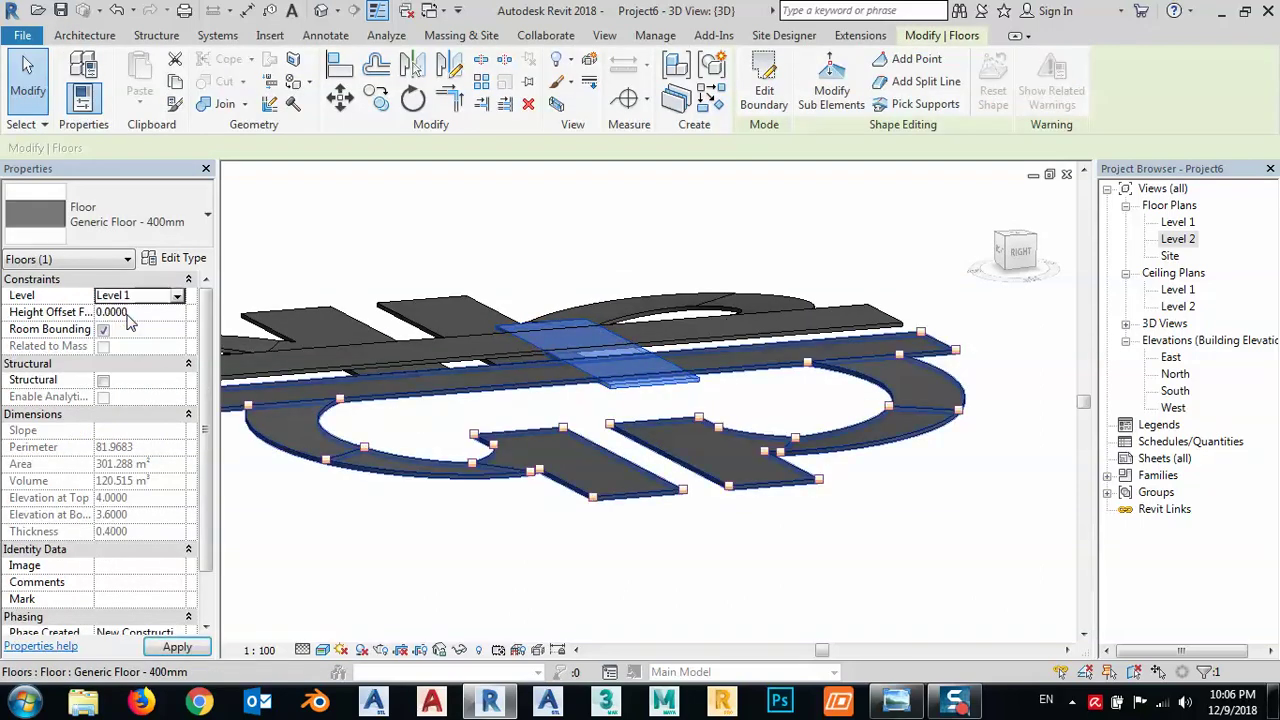
left_click(700, 553)
middle_click_drag(700, 553, 660, 500, "shift")
- In the Level 1 floor plan, mirror a copy of the connecting floor about an axis drawn along the horizontal center reference plane
double_click(1194, 221)
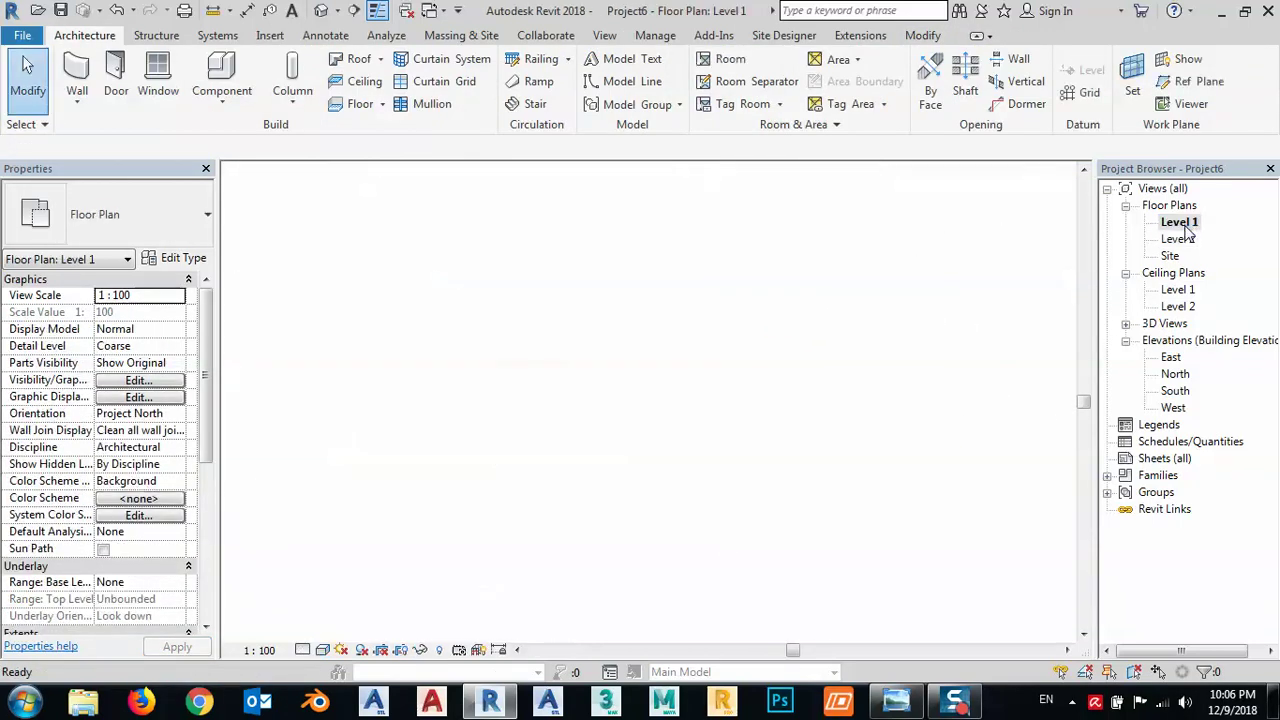
left_click(530, 338)
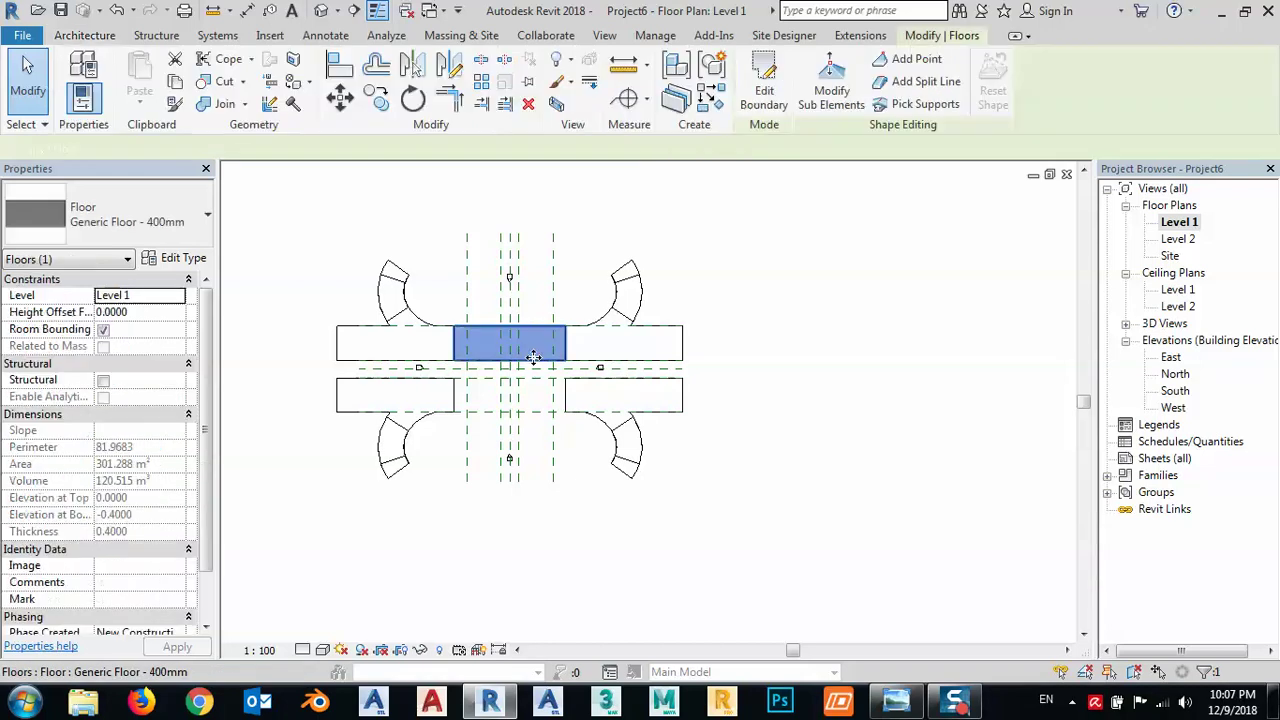
left_click(448, 66)
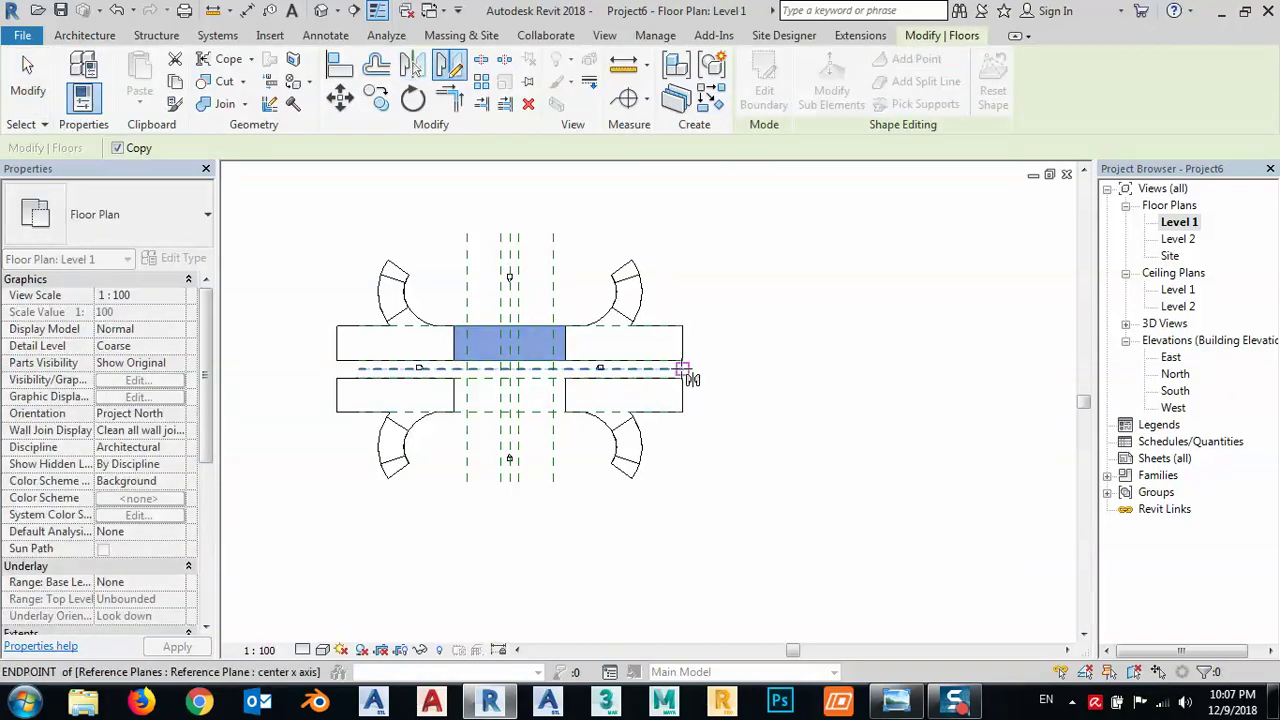
left_click(365, 372)
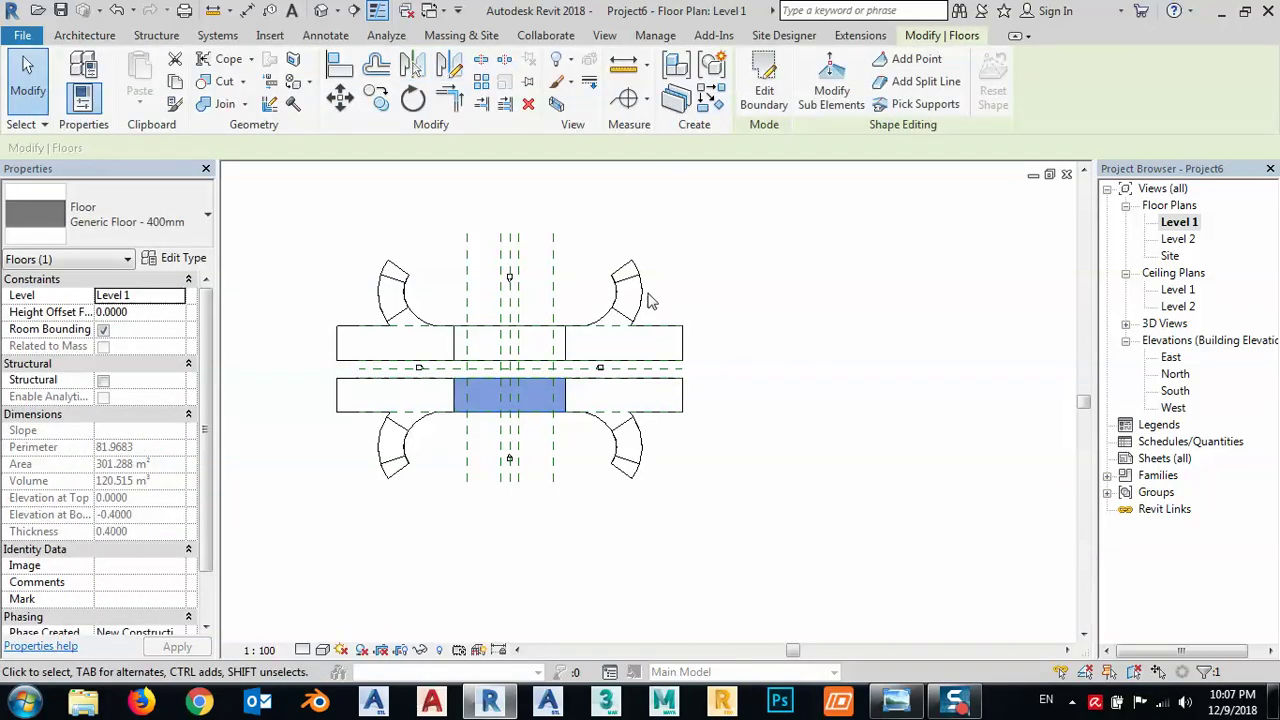
left_click(714, 349)
middle_click_drag(731, 363, 761, 454)
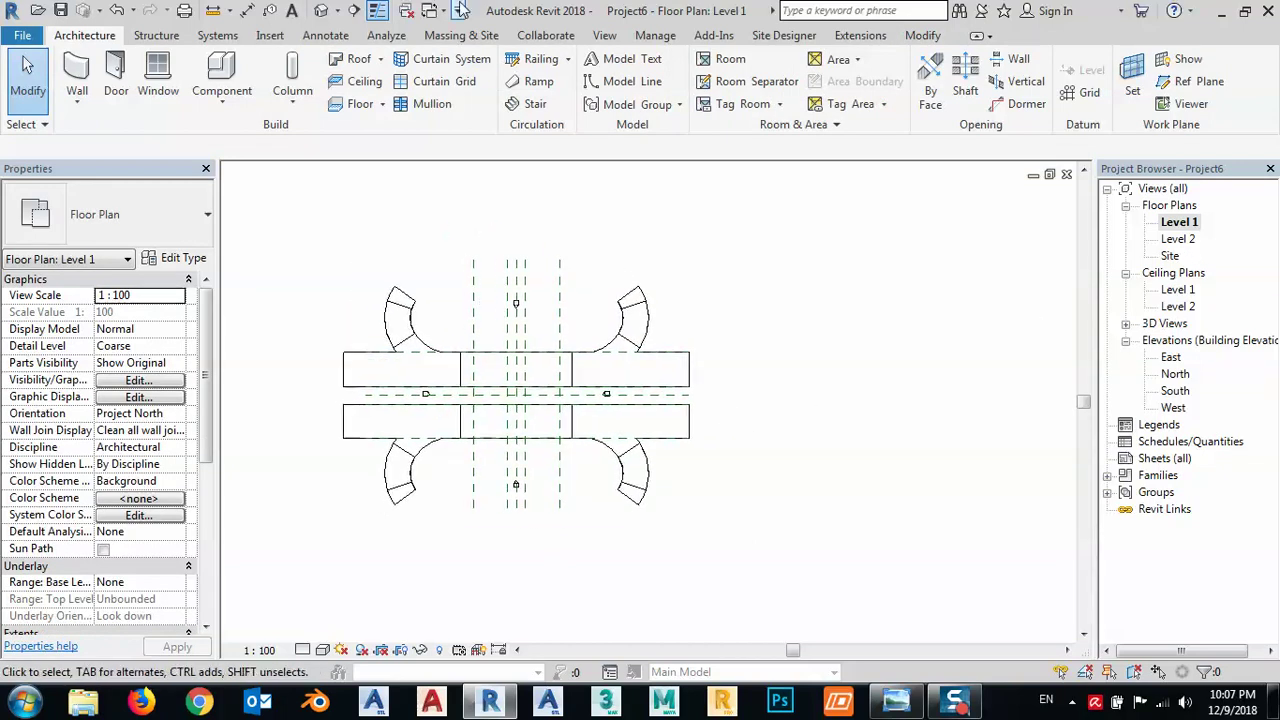
- Inspect the complete interchange with all four loops in the 3D view from several angles
left_click(323, 11)
middle_click_drag(589, 276, 706, 386, "shift")
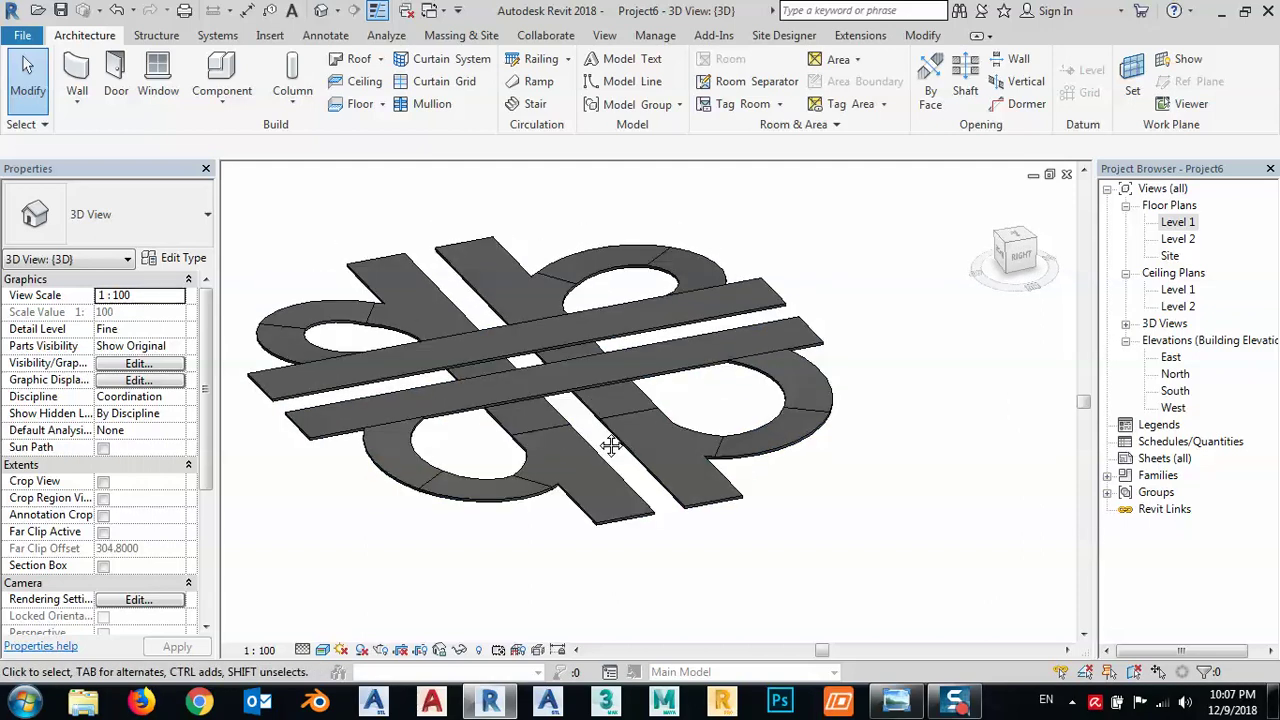
middle_click_drag(609, 452, 519, 318, "shift")
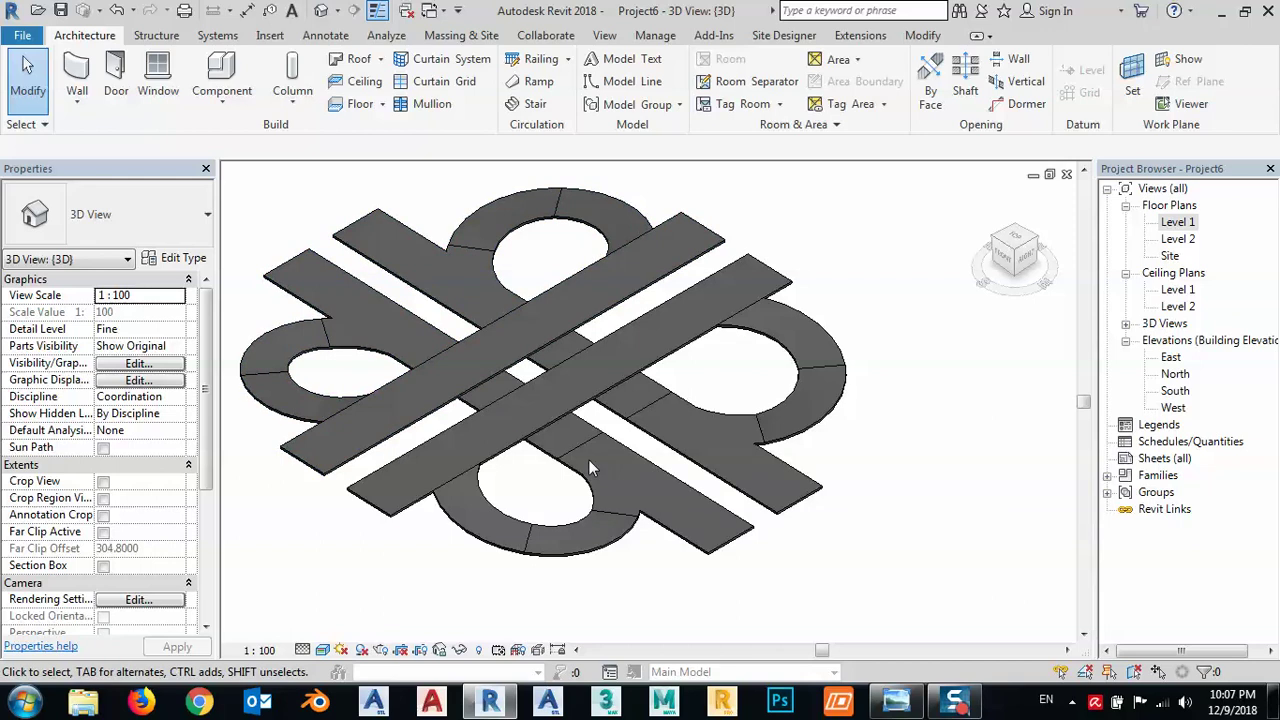
scroll(588, 459, "down", 2)
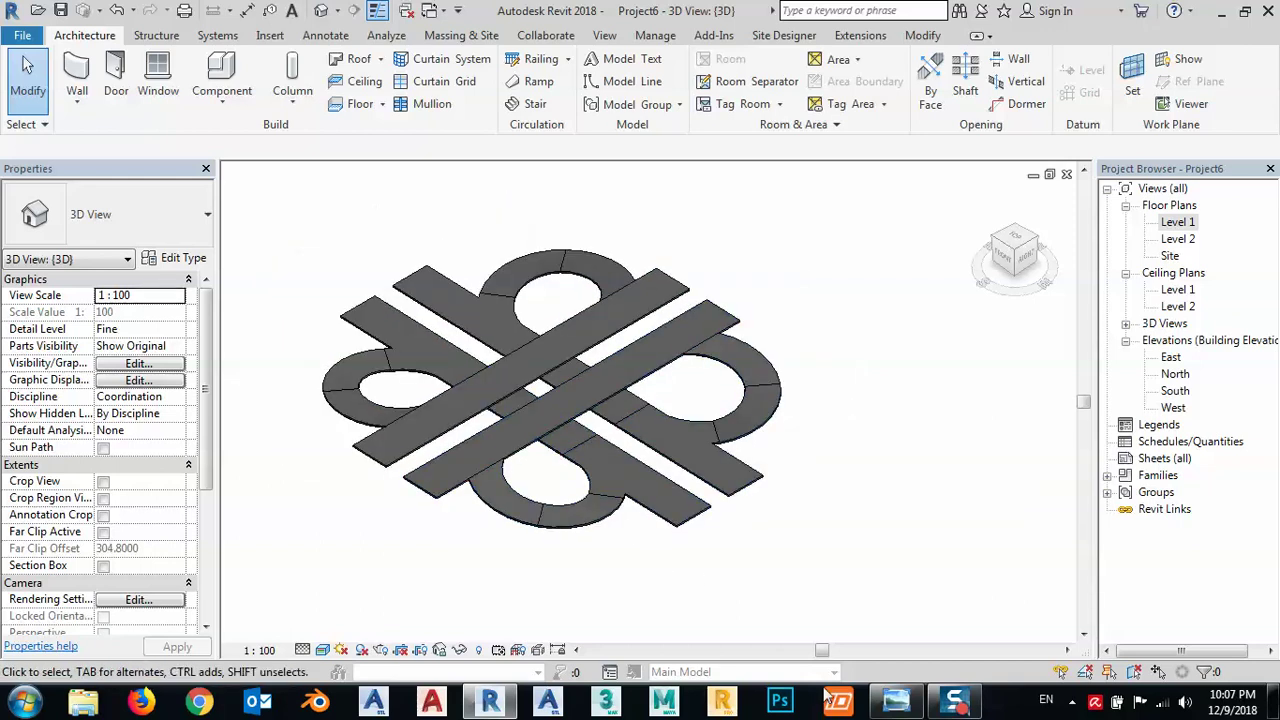
- Switch to Windows Photo Viewer and examine the outer connecting ramps in the aerial interchange photo, then return to Revit
mouse_move(906, 706)
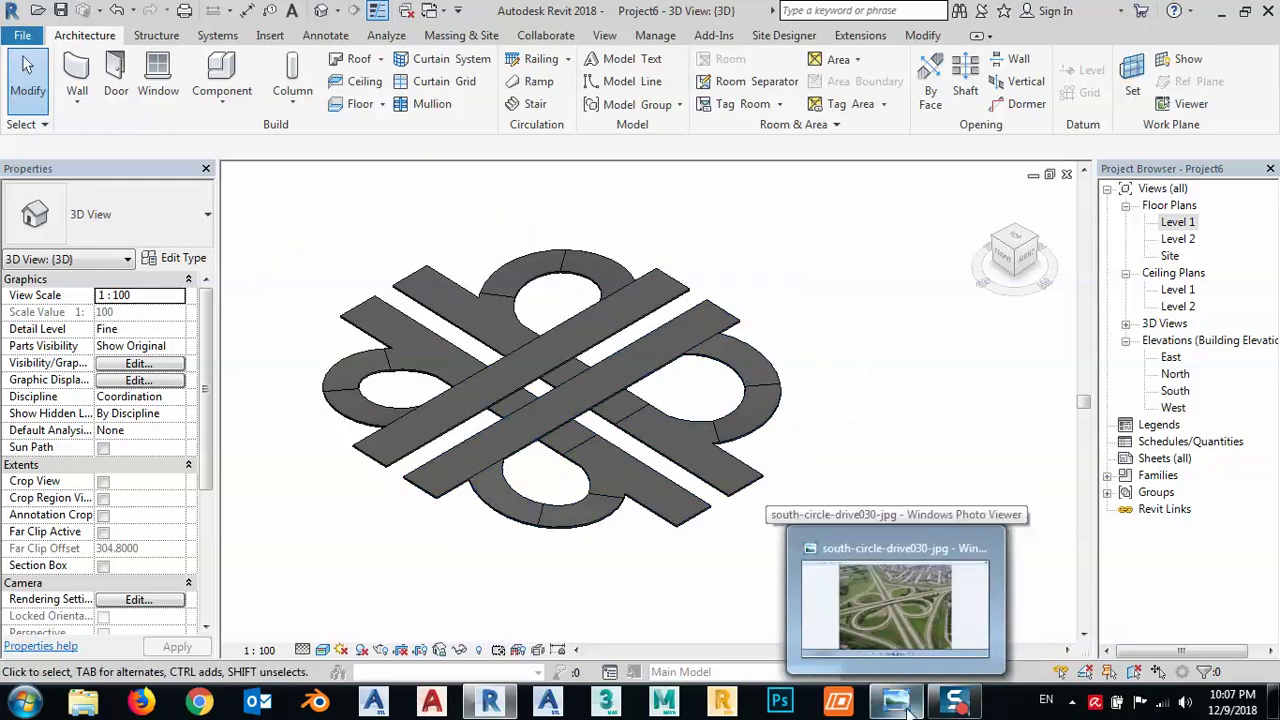
left_click(885, 560)
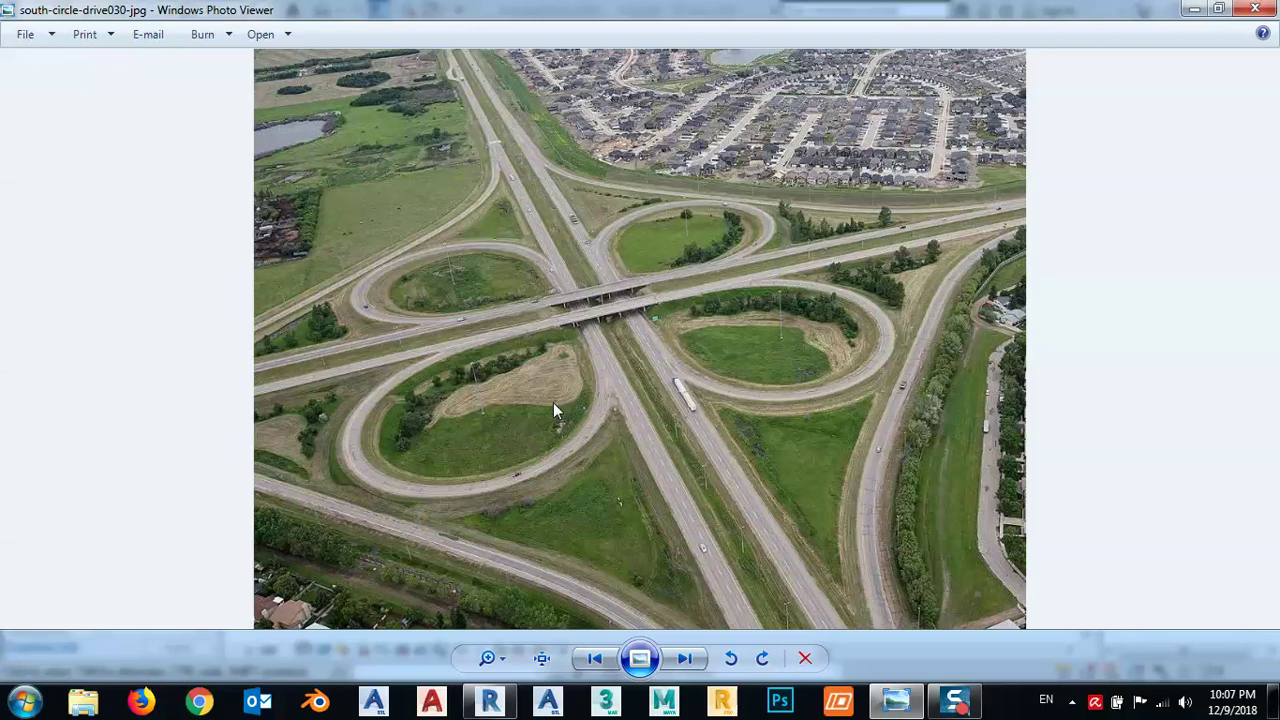
left_click(1195, 9)
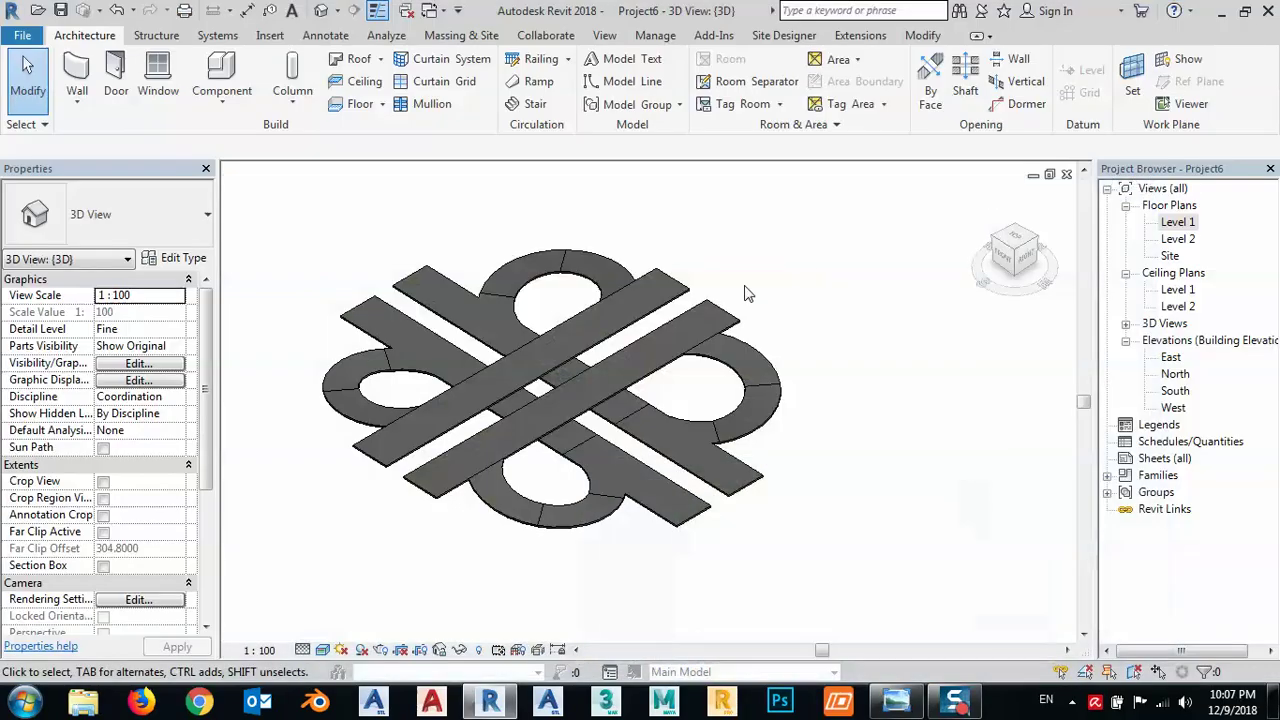
- Open the Level 2 floor plan showing the complete interchange
left_click(1180, 241)
double_click(1180, 241)
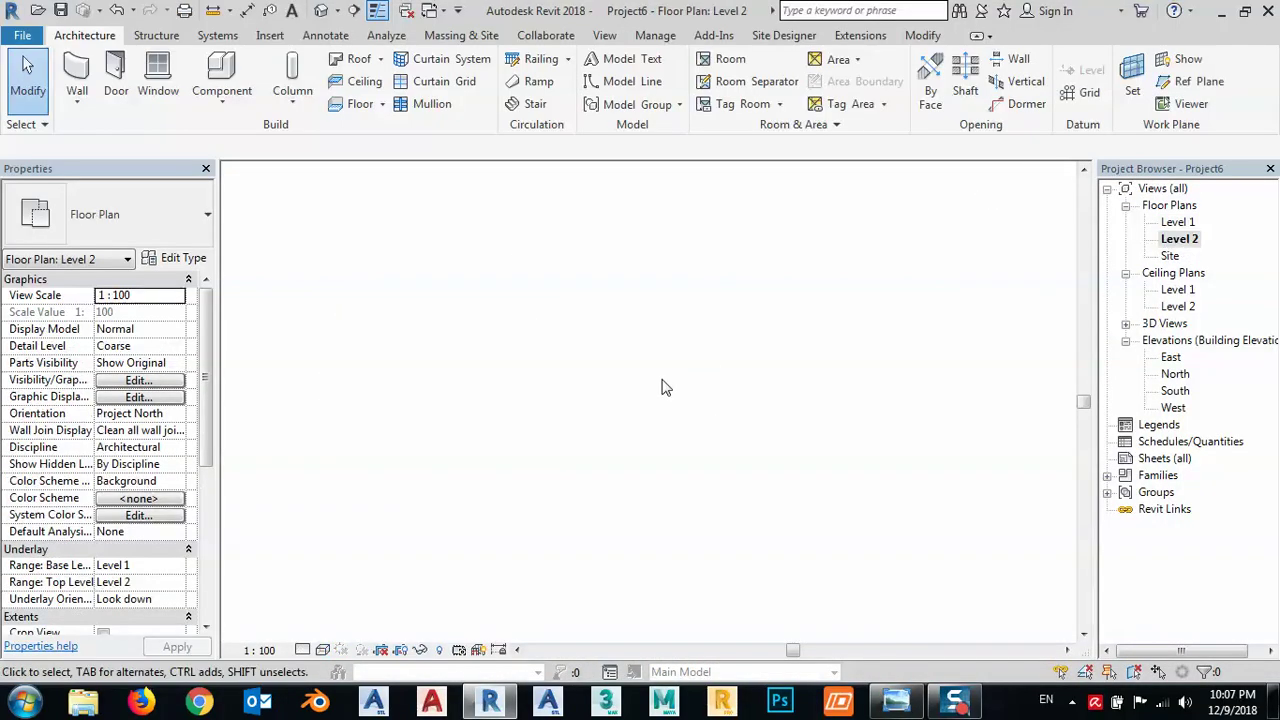
scroll(886, 417, "down", 2)
middle_click_drag(886, 417, 707, 468)
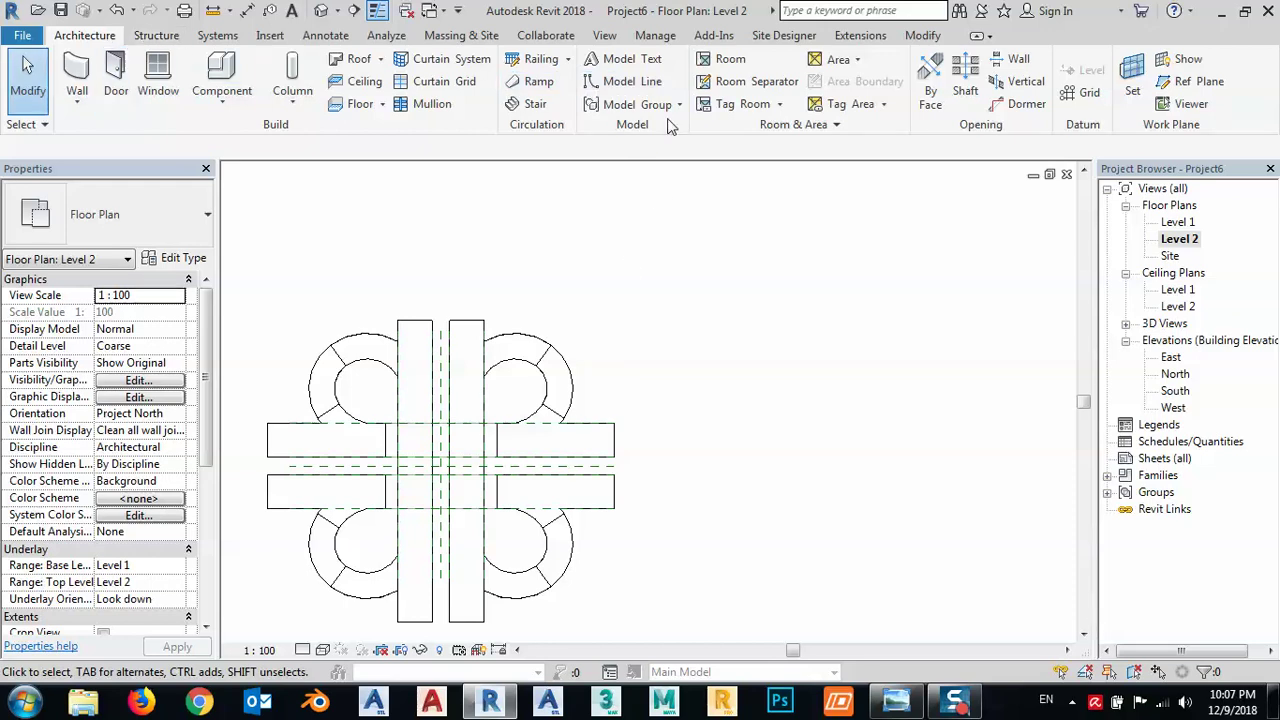
left_click(362, 107)
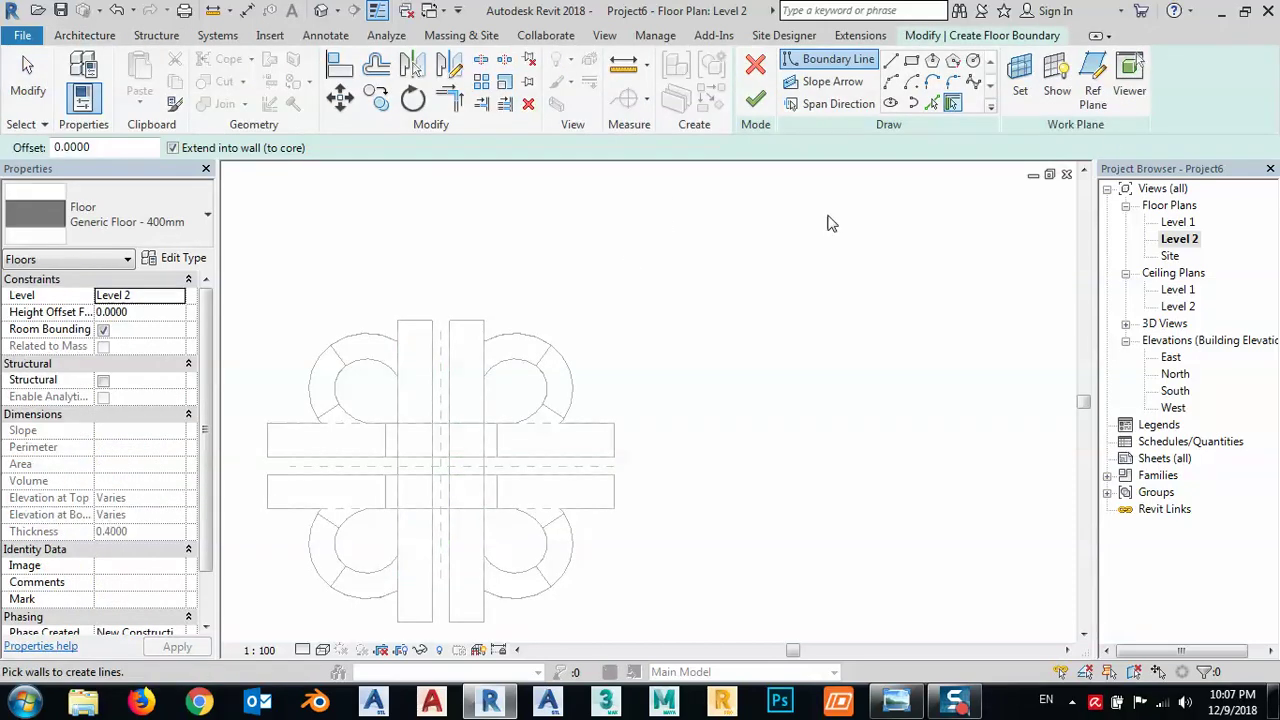
middle_click_drag(677, 323, 790, 319)
key("Escape")
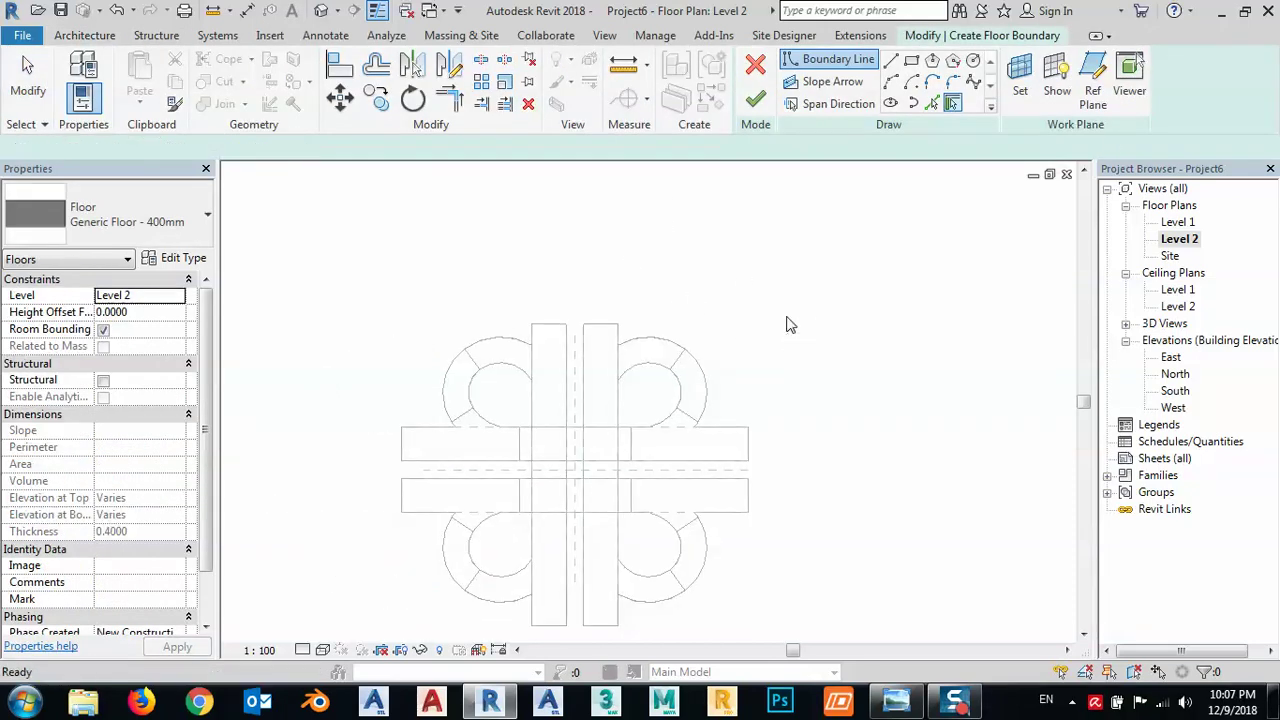
left_click(757, 70)
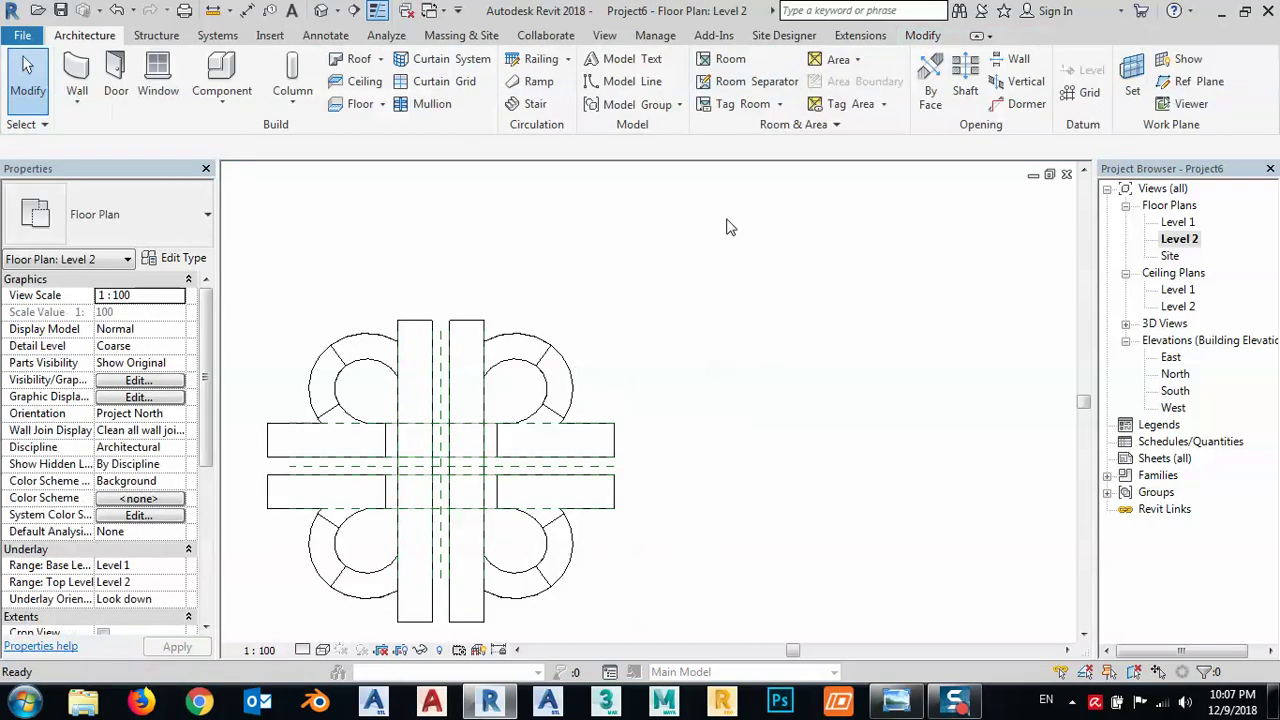
- Open the boundary sketch of the eastern half's road-and-loop floor for editing
left_click(598, 425)
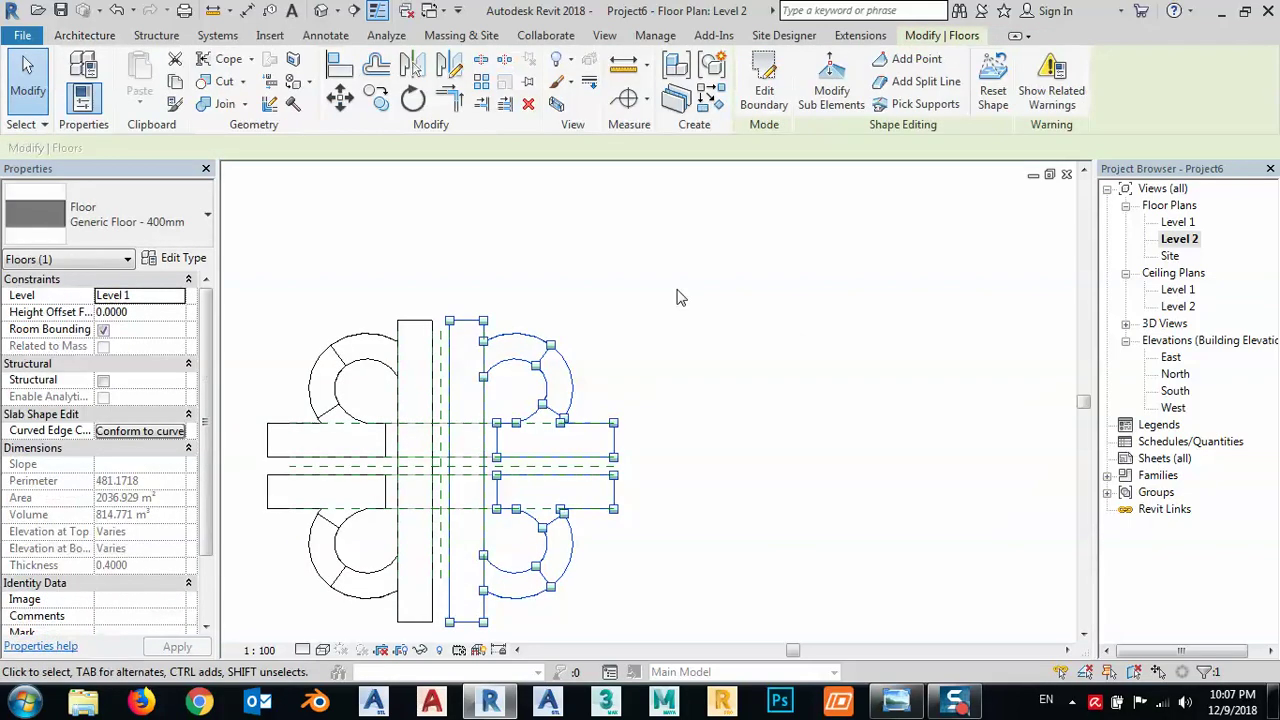
left_click(764, 88)
middle_click_drag(626, 386, 642, 405)
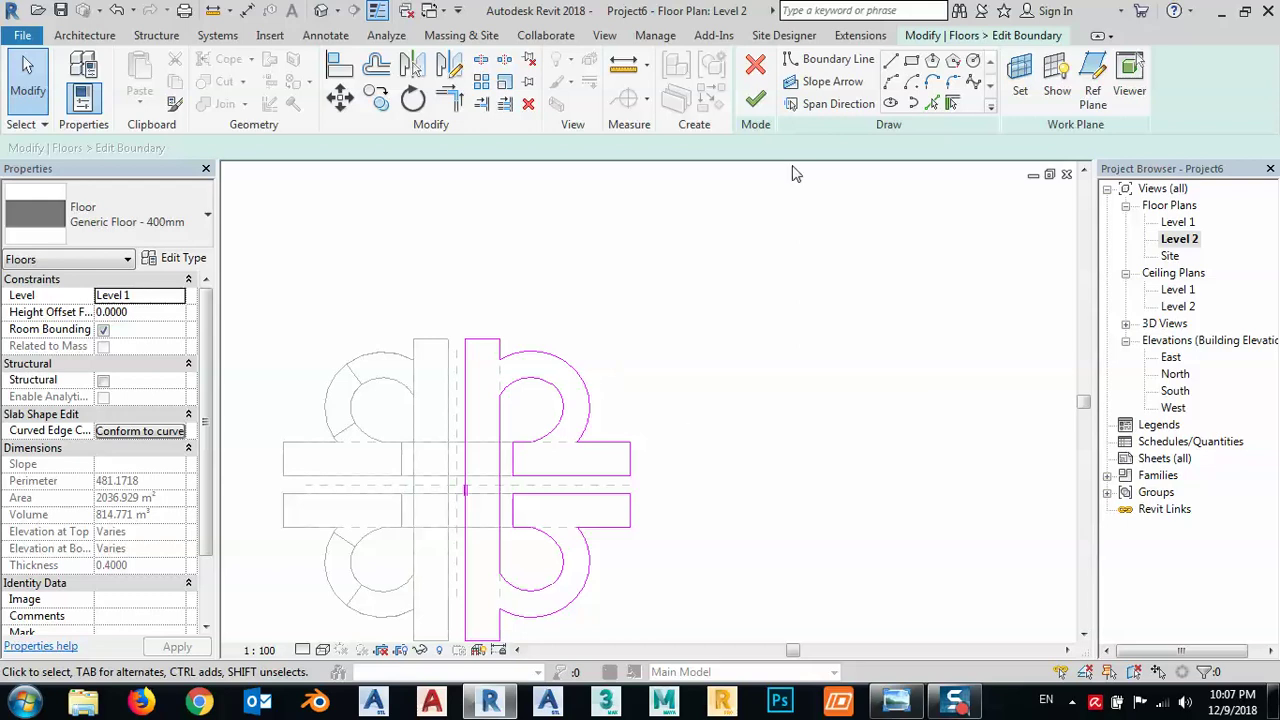
left_click(891, 61)
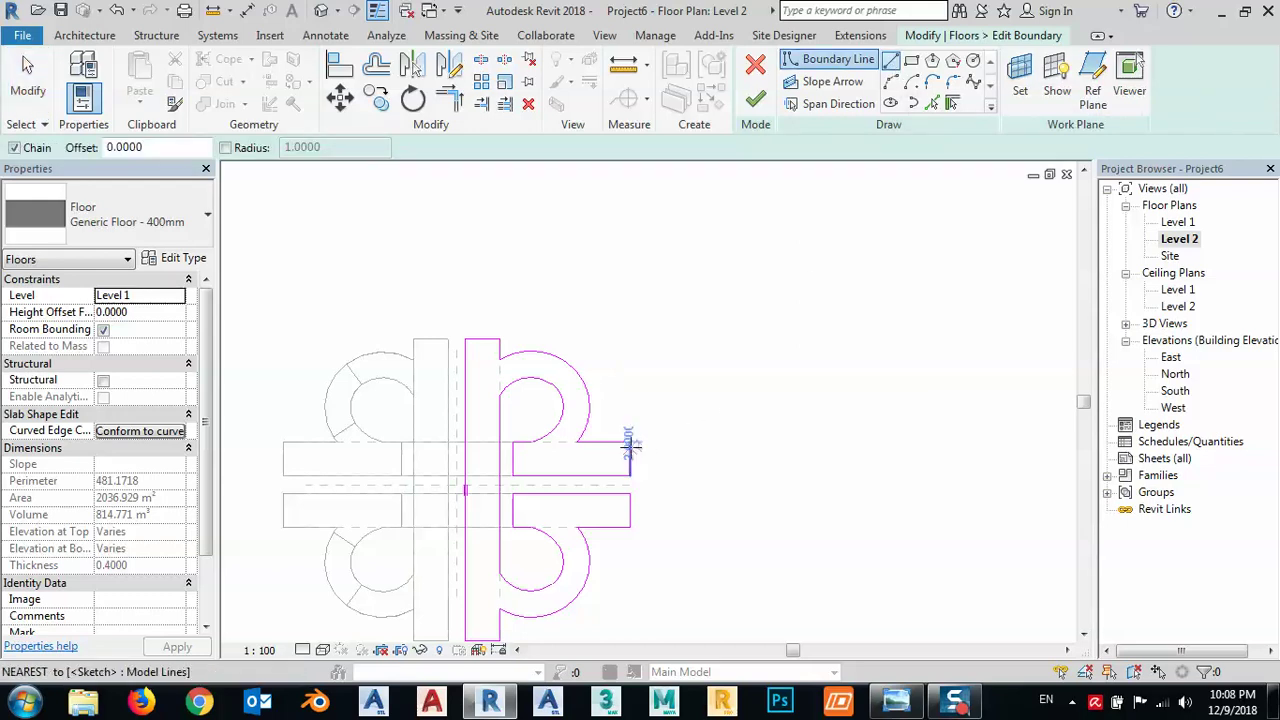
left_click(629, 441)
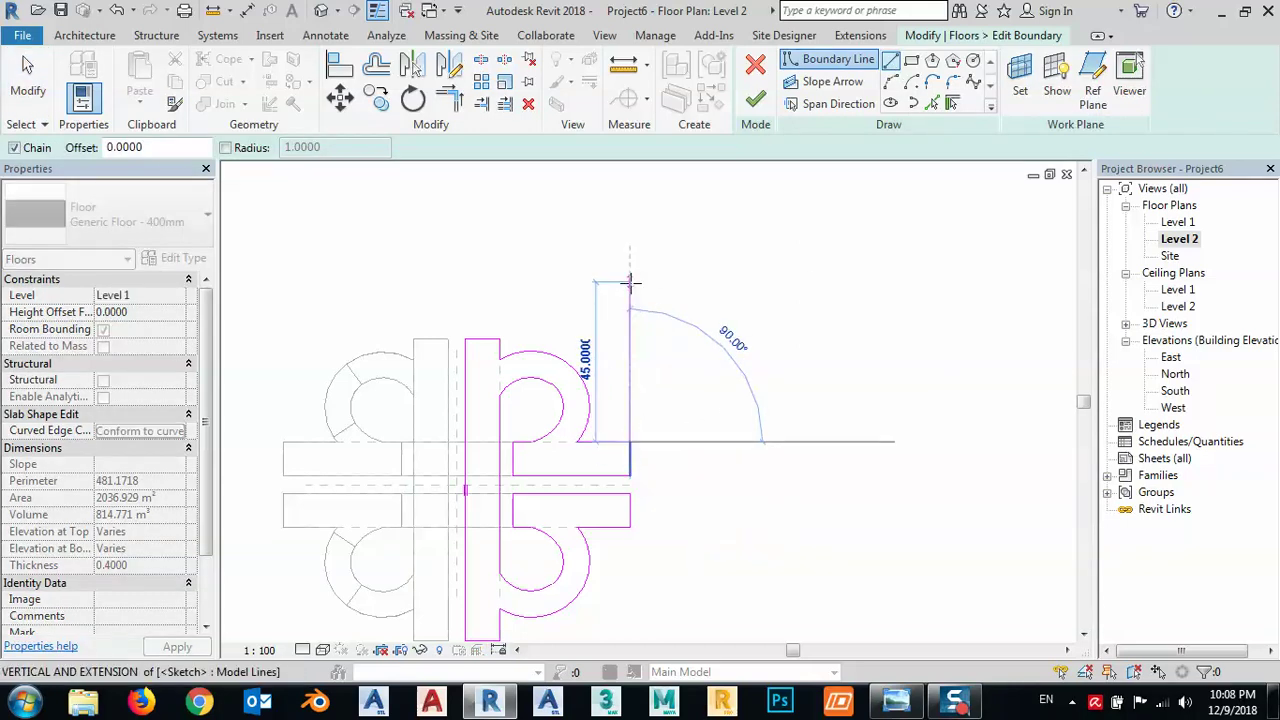
left_click(630, 283)
key("Escape")
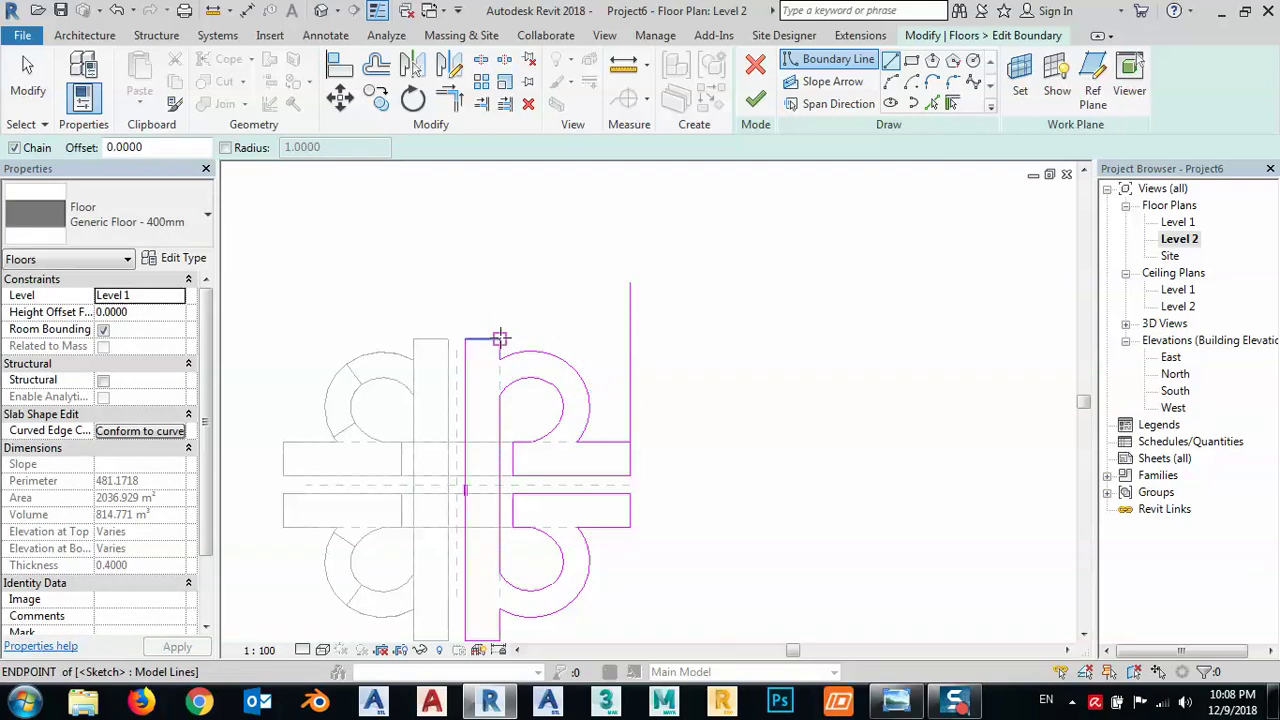
left_click(500, 339)
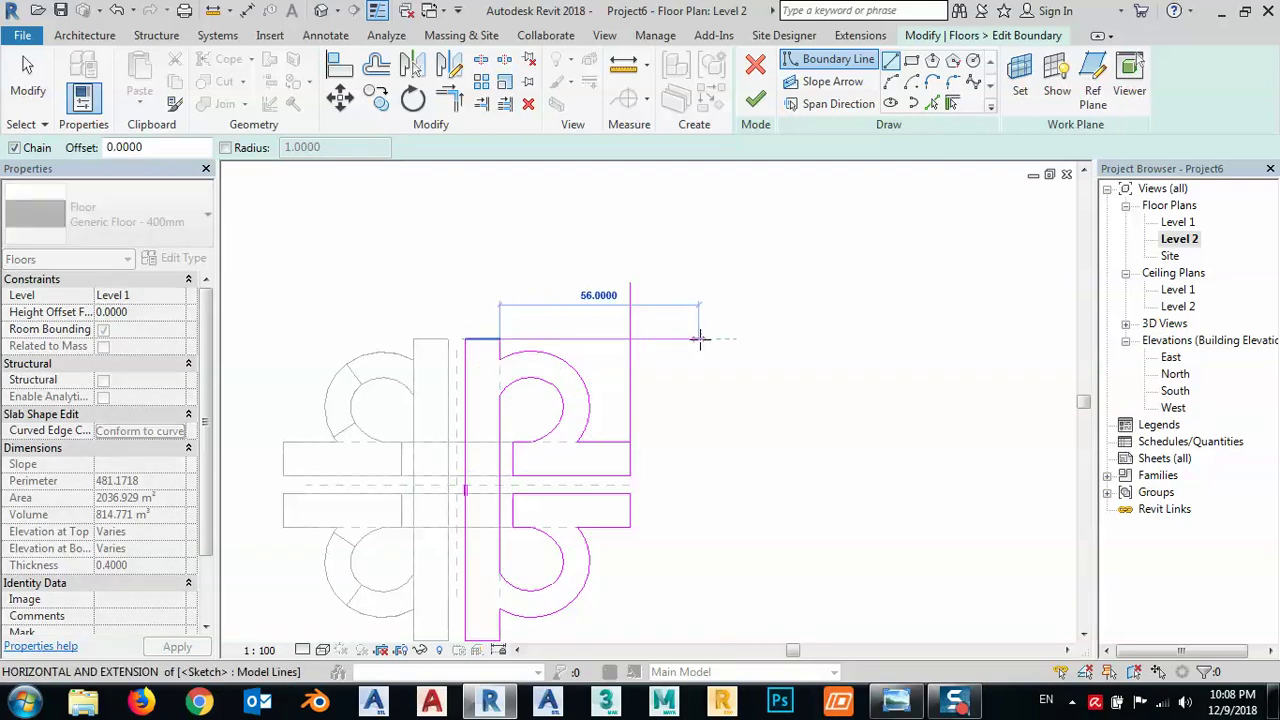
key("Escape")
key("Escape")
left_click_drag(674, 372, 605, 350)
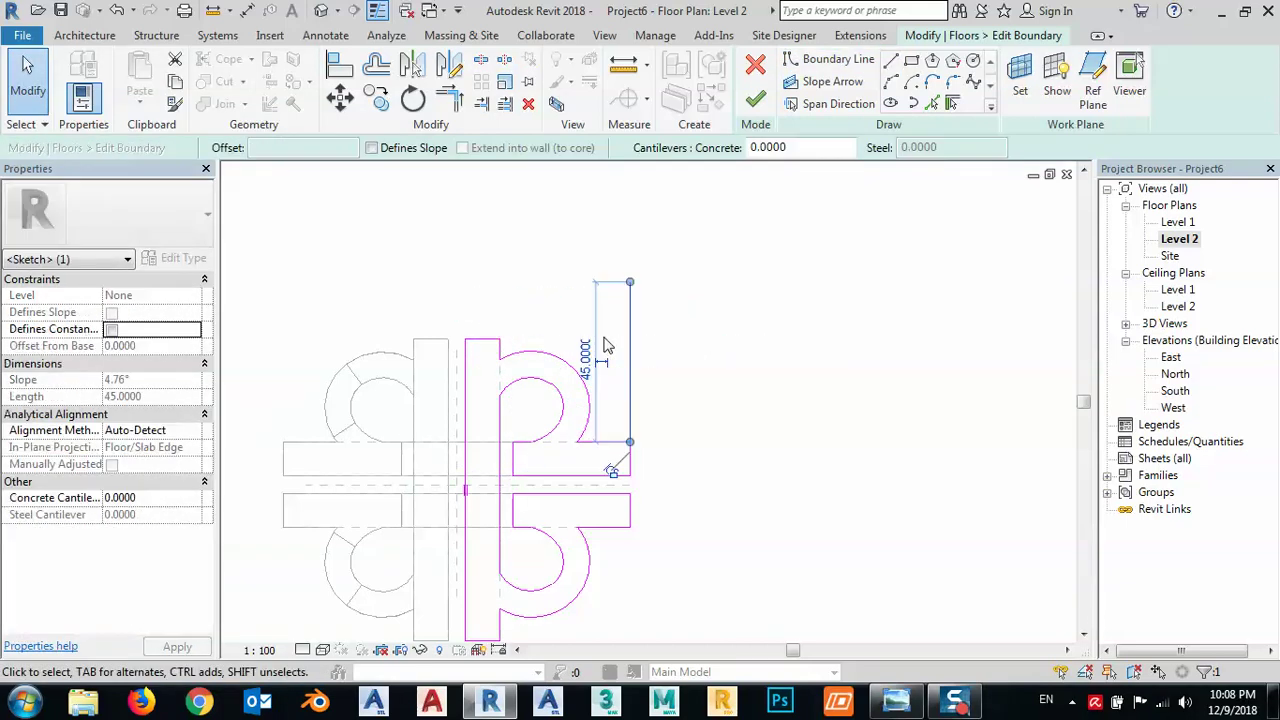
left_click(928, 273)
- Draw a horizontal reference plane from the vertical road's upper-right corner and a vertical one from the upper horizontal road's outer corner, crossing each other
left_click(1093, 80)
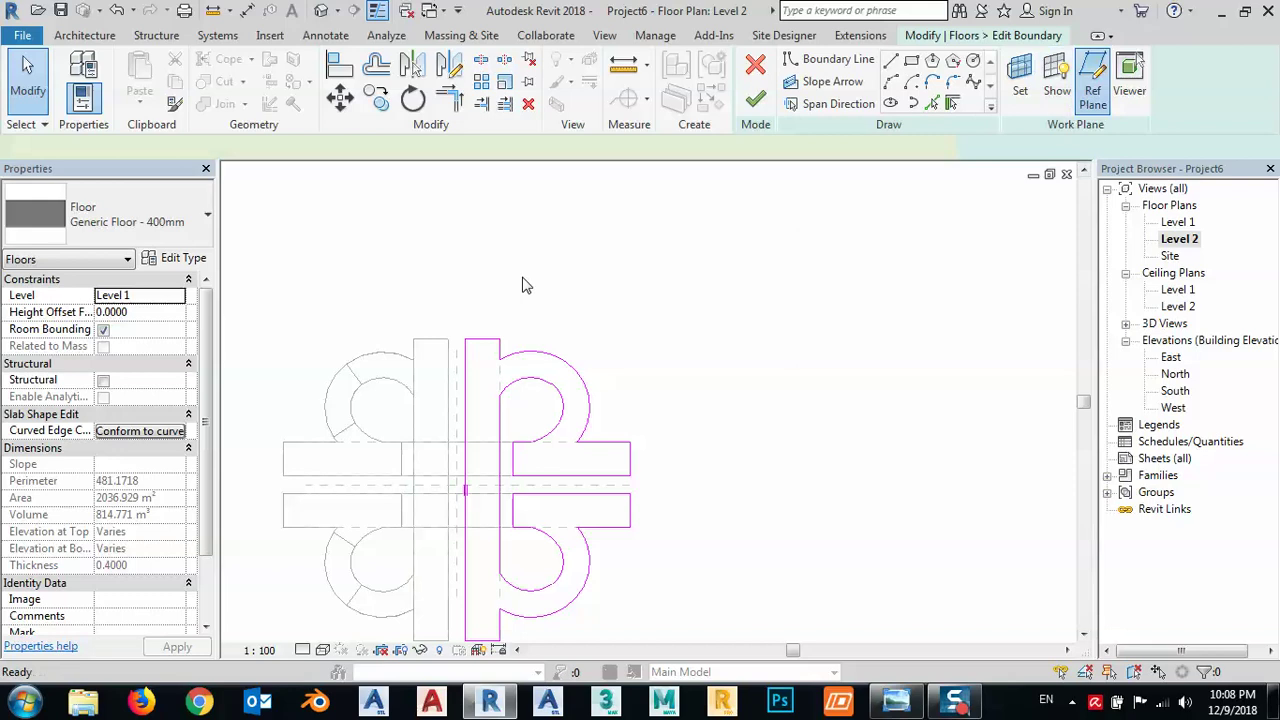
left_click(500, 339)
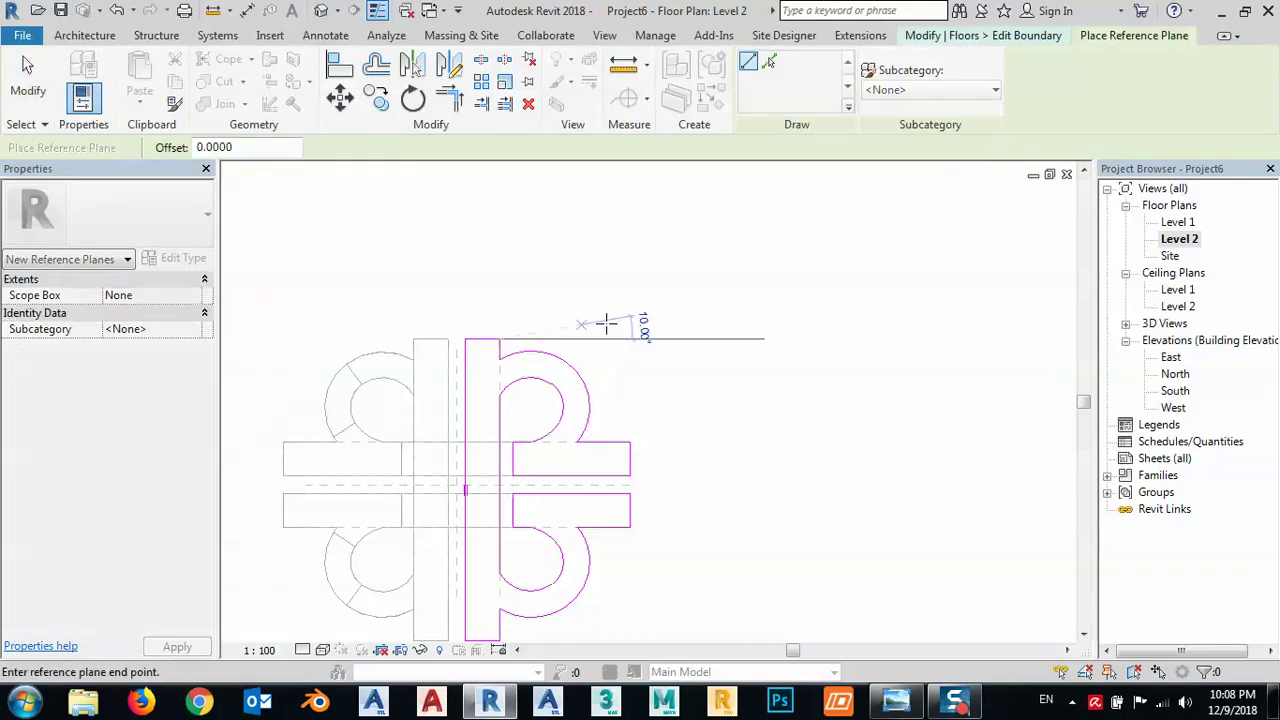
left_click(752, 339)
left_click(630, 441)
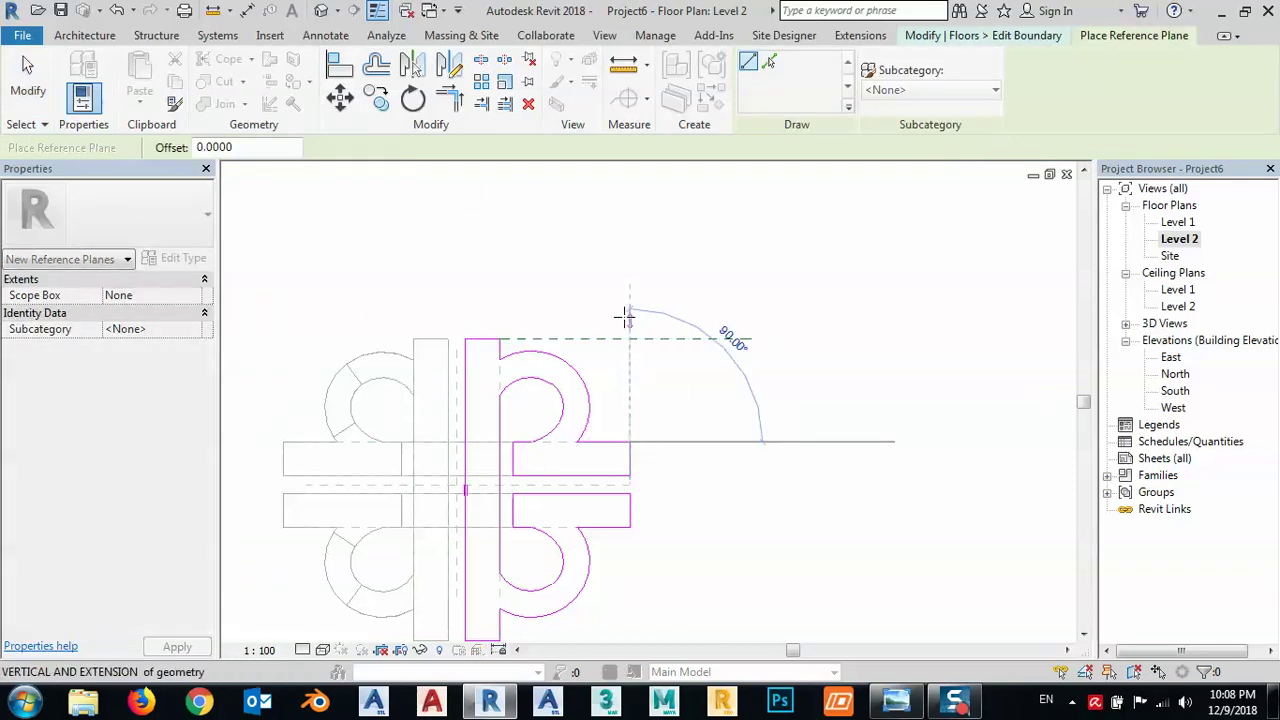
left_click(630, 270)
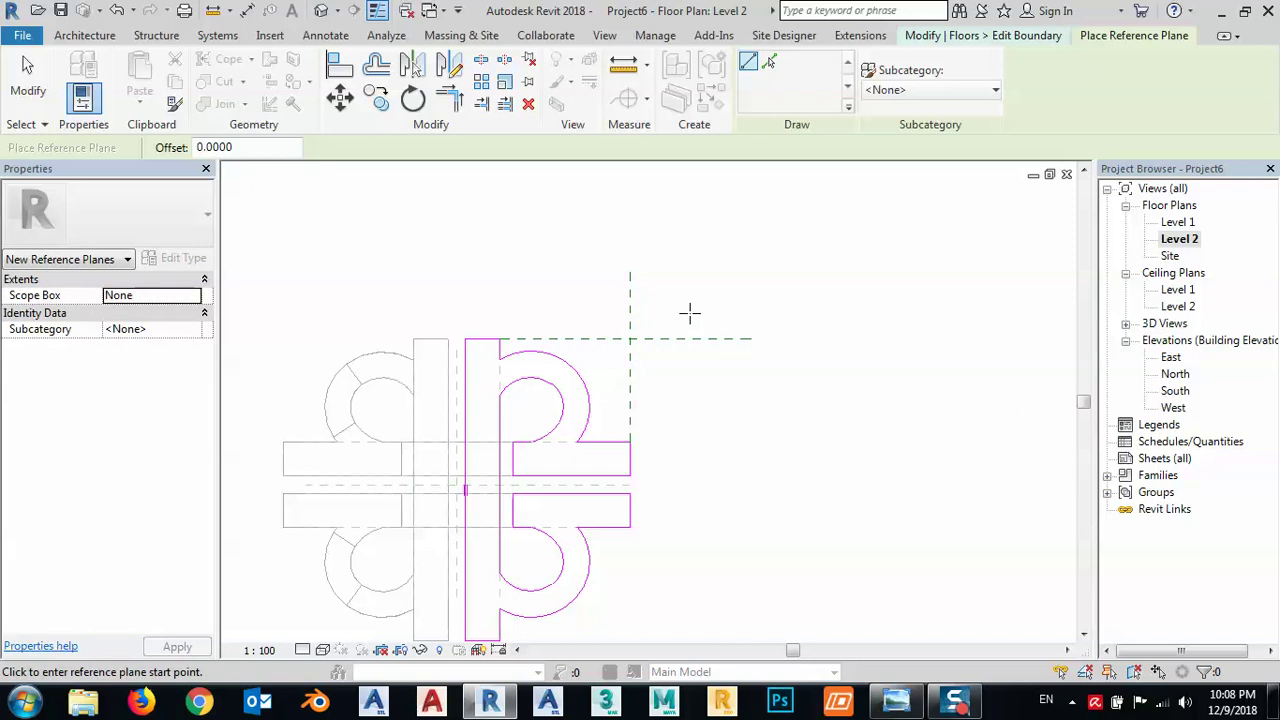
key("Escape")
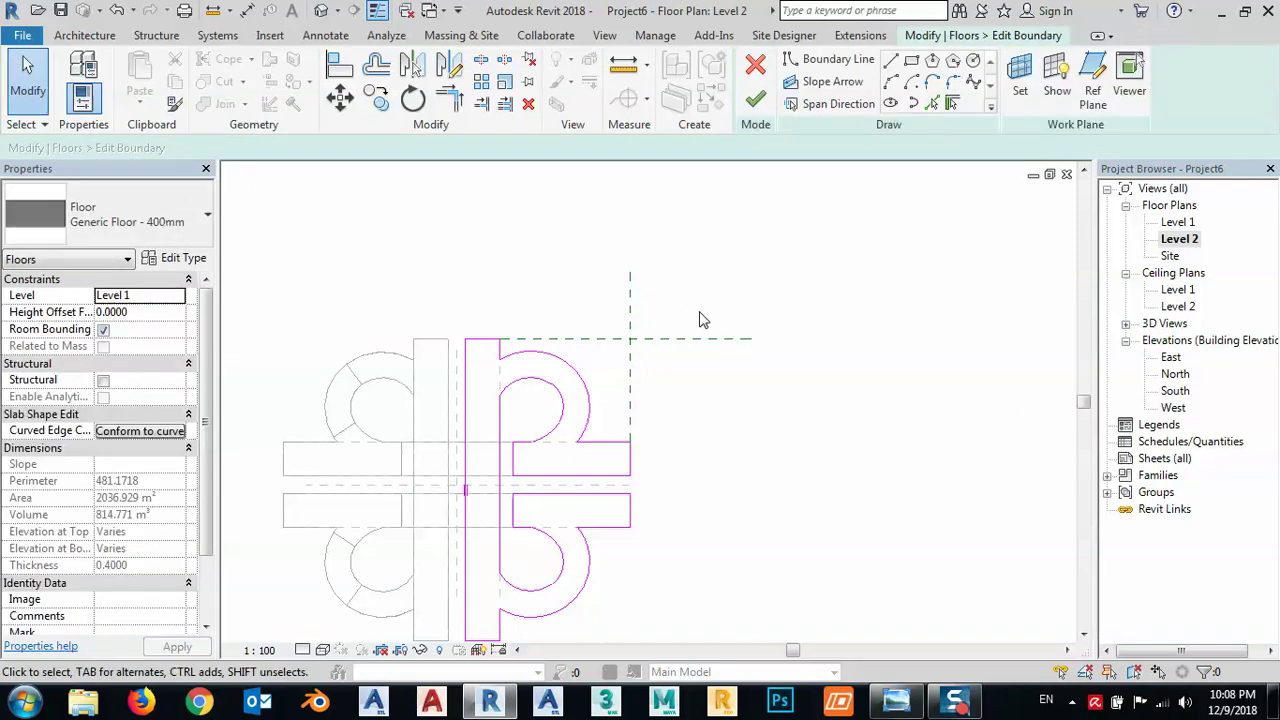
middle_click_drag(700, 317, 689, 321)
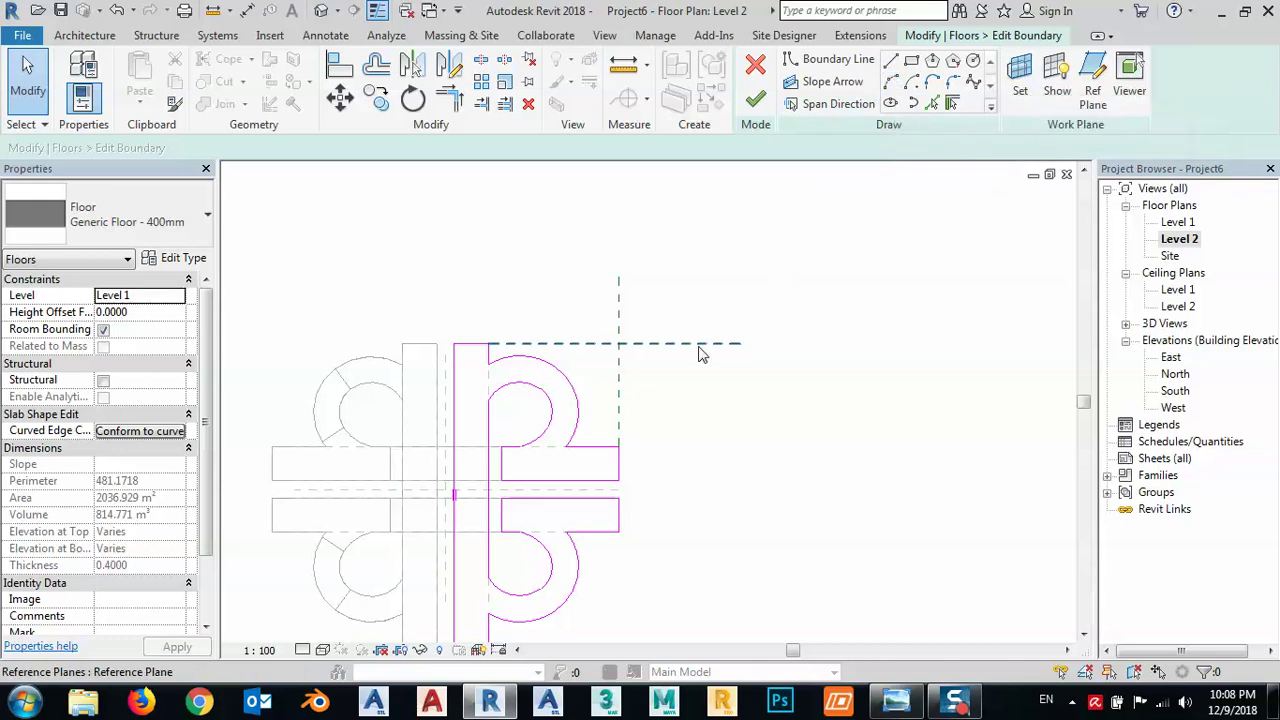
- Add boundary lines offset 10 m outward from the new vertical and horizontal reference planes by picking the planes
left_click(932, 106)
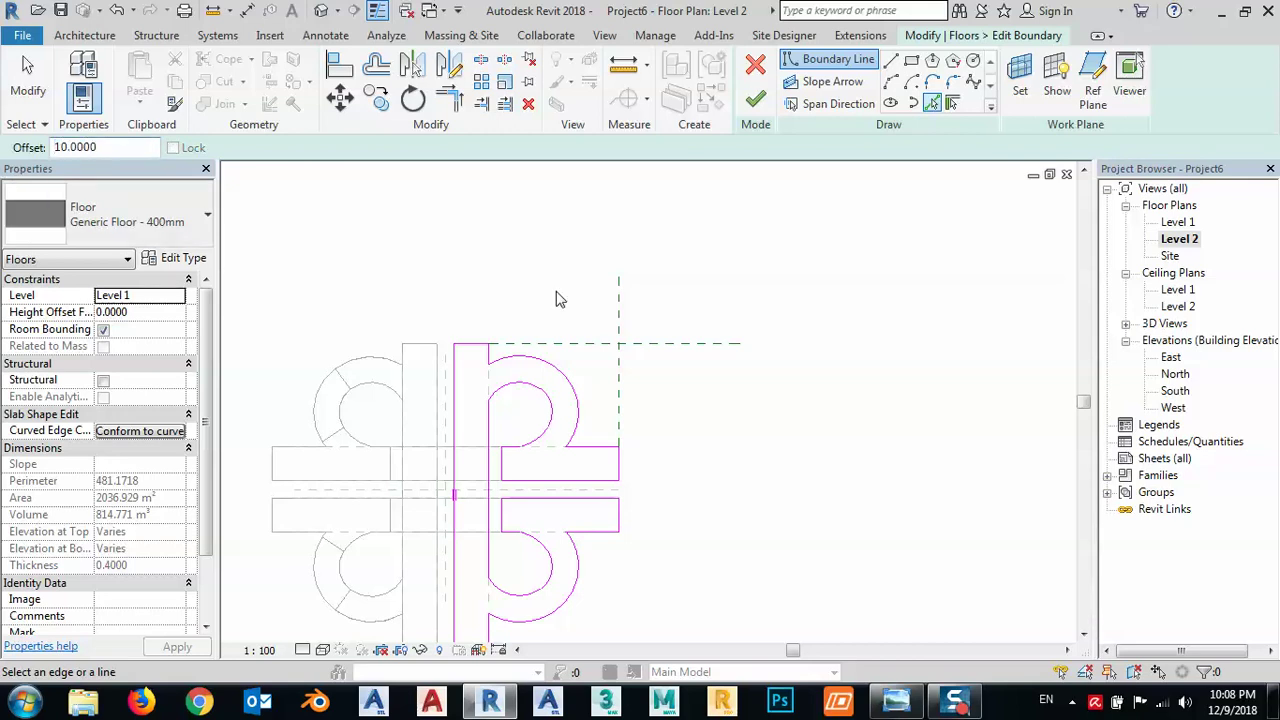
left_click(618, 306)
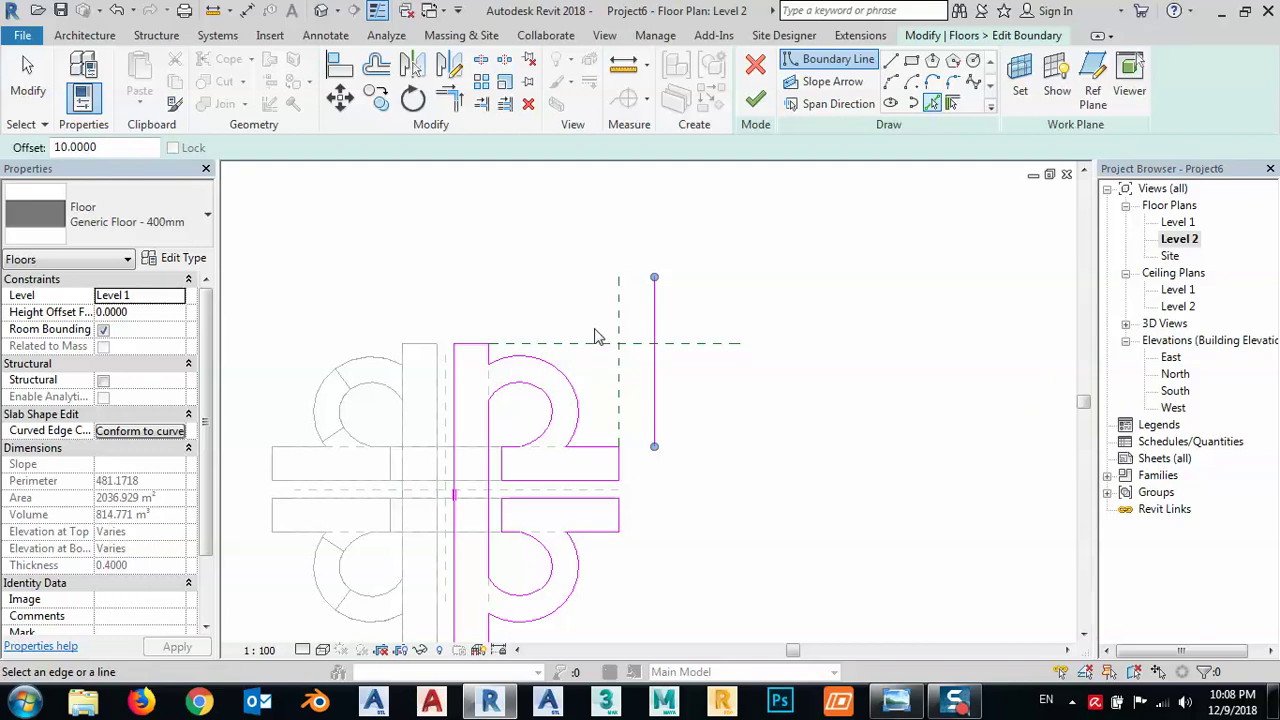
left_click(652, 360)
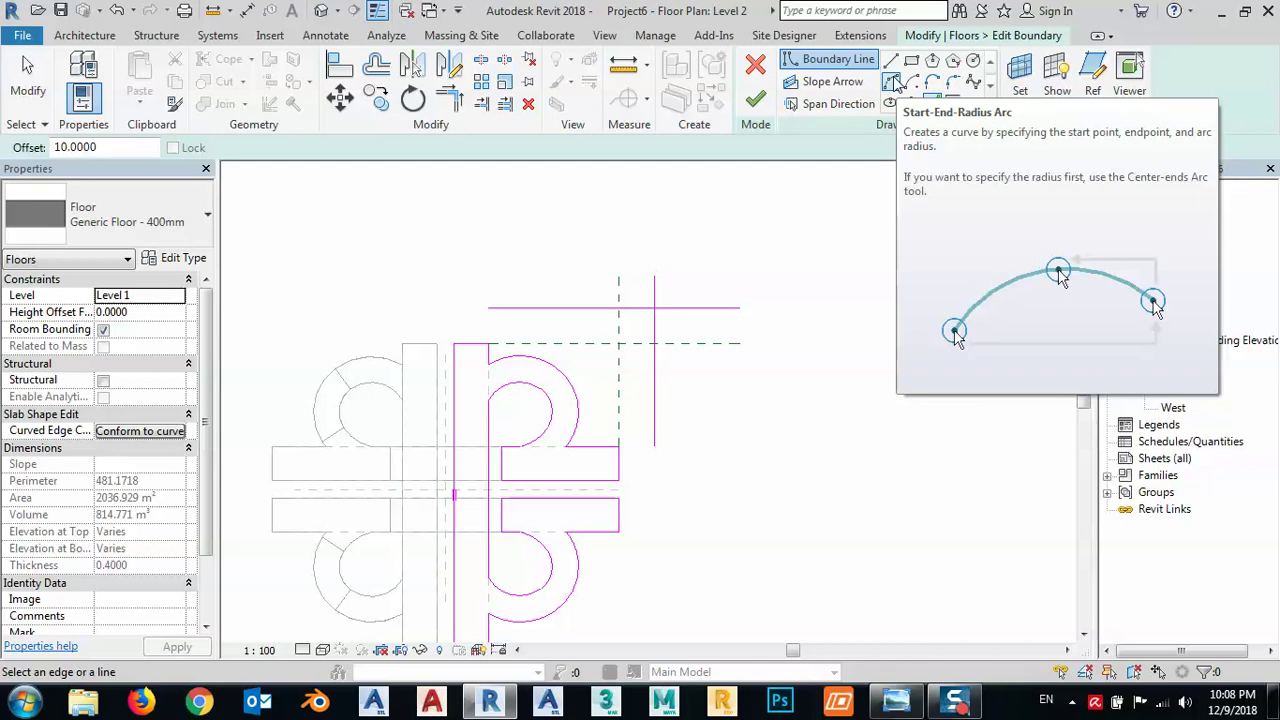
- Draw a 90° center-ends arc of about 36.59 m radius, centered on the intersection of the two offset boundary lines
left_click(903, 84)
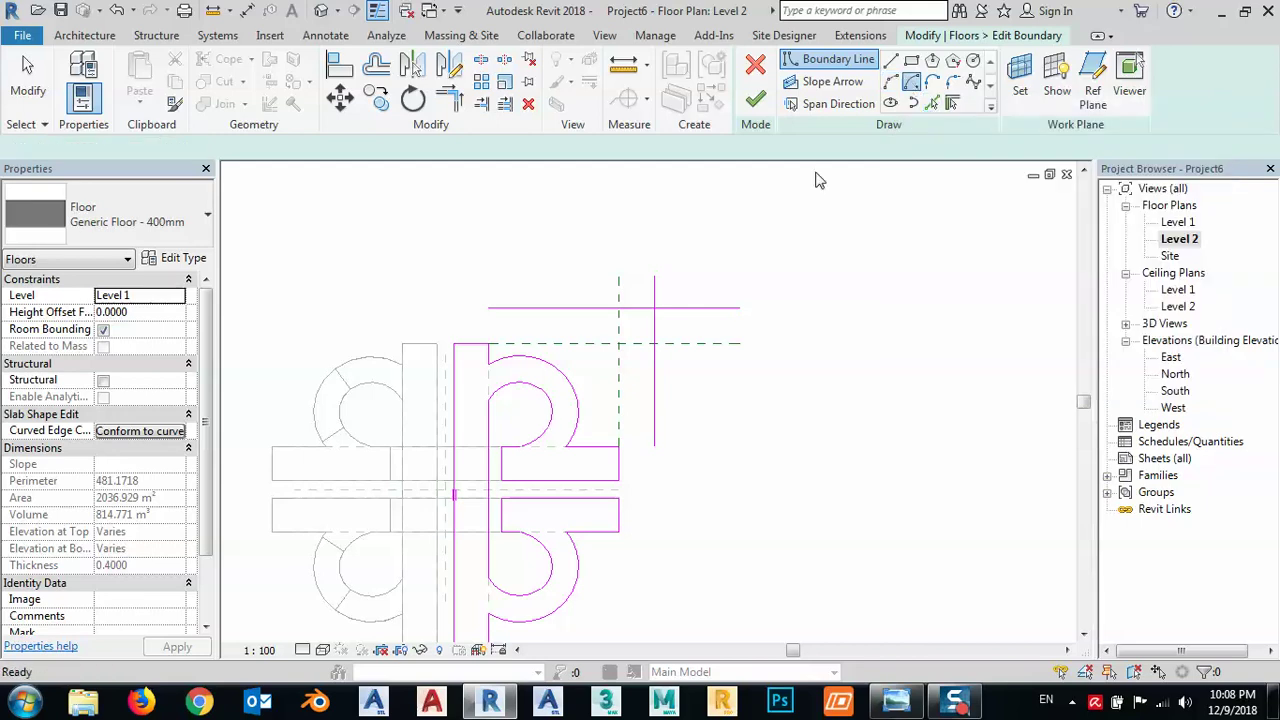
left_click(655, 307)
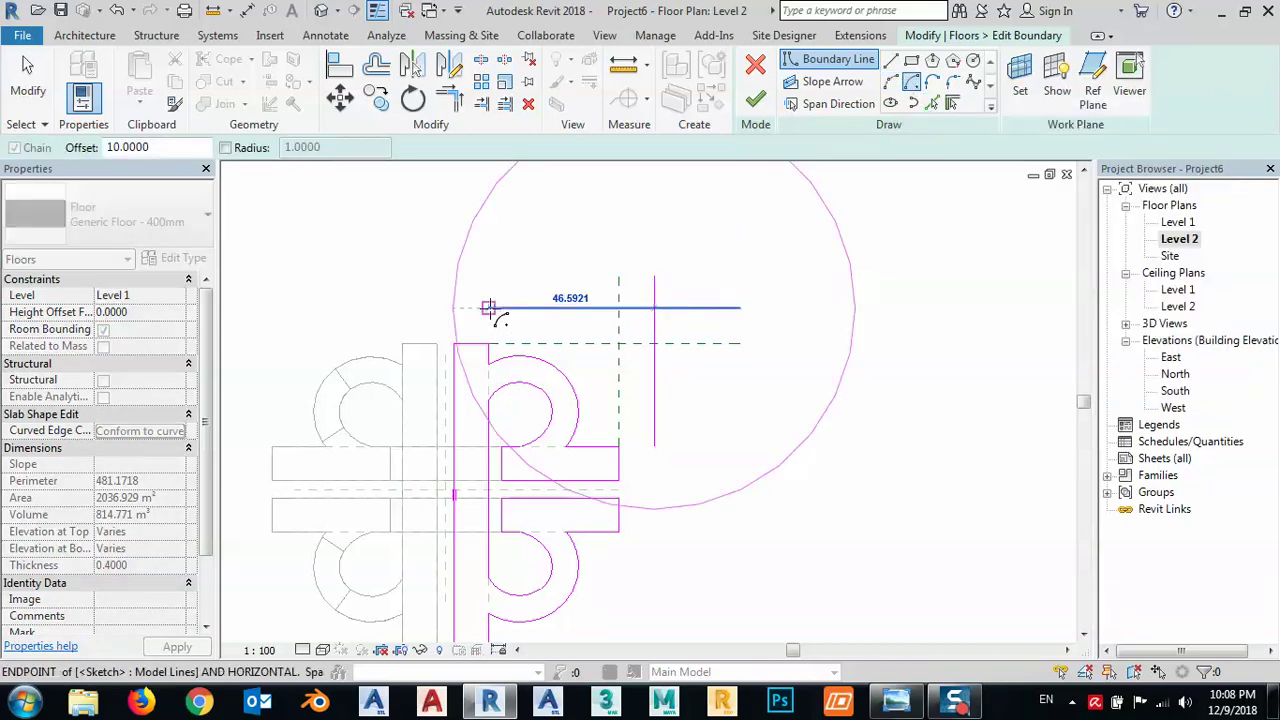
key("Escape")
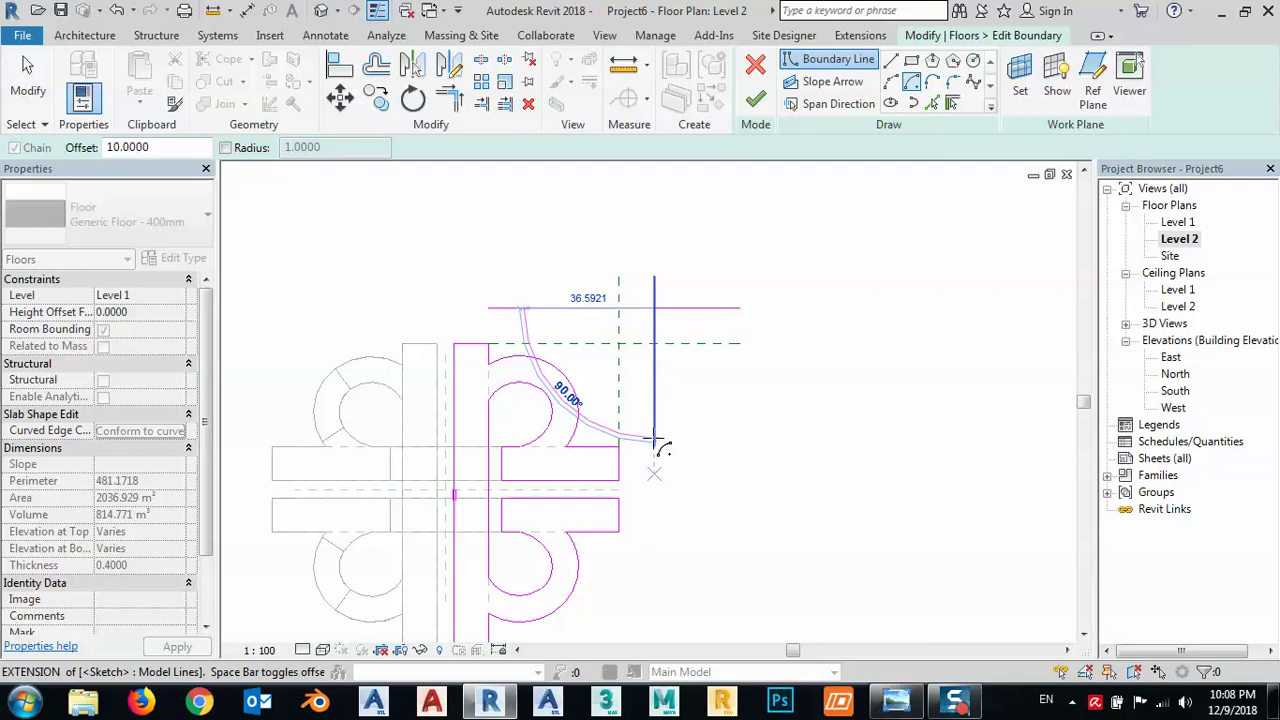
left_click(655, 440)
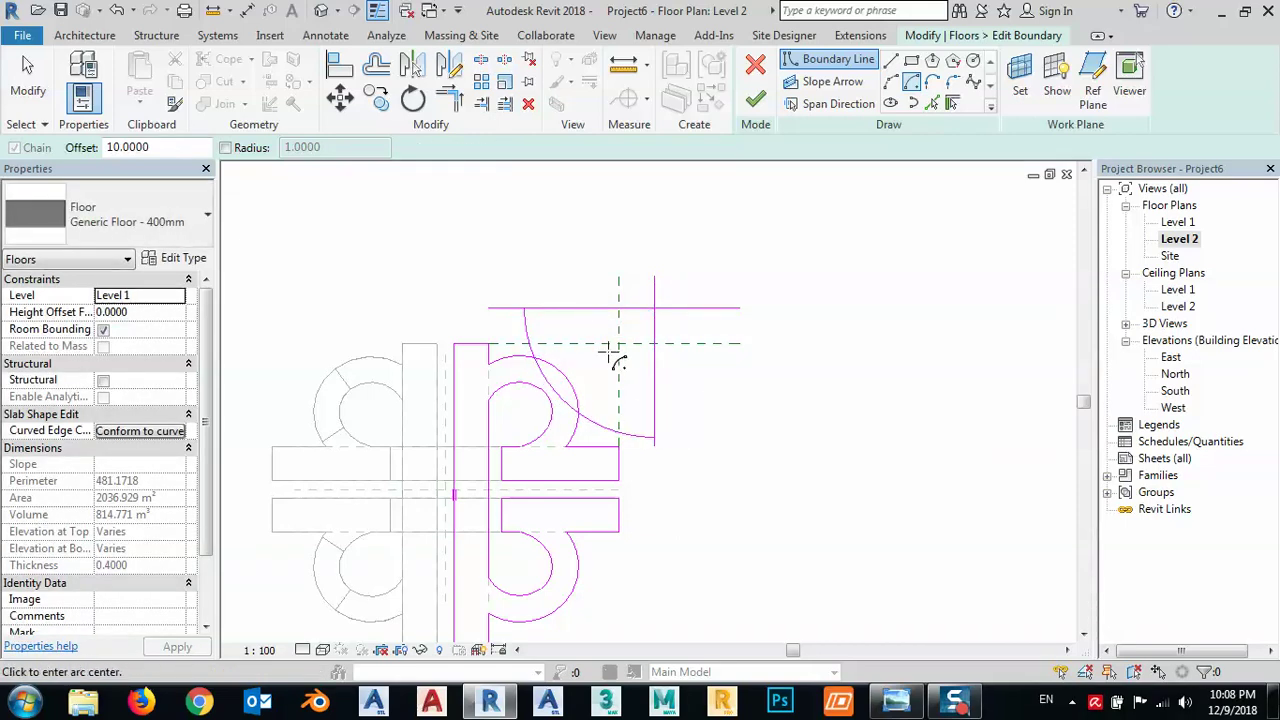
key("Escape")
key("Escape")
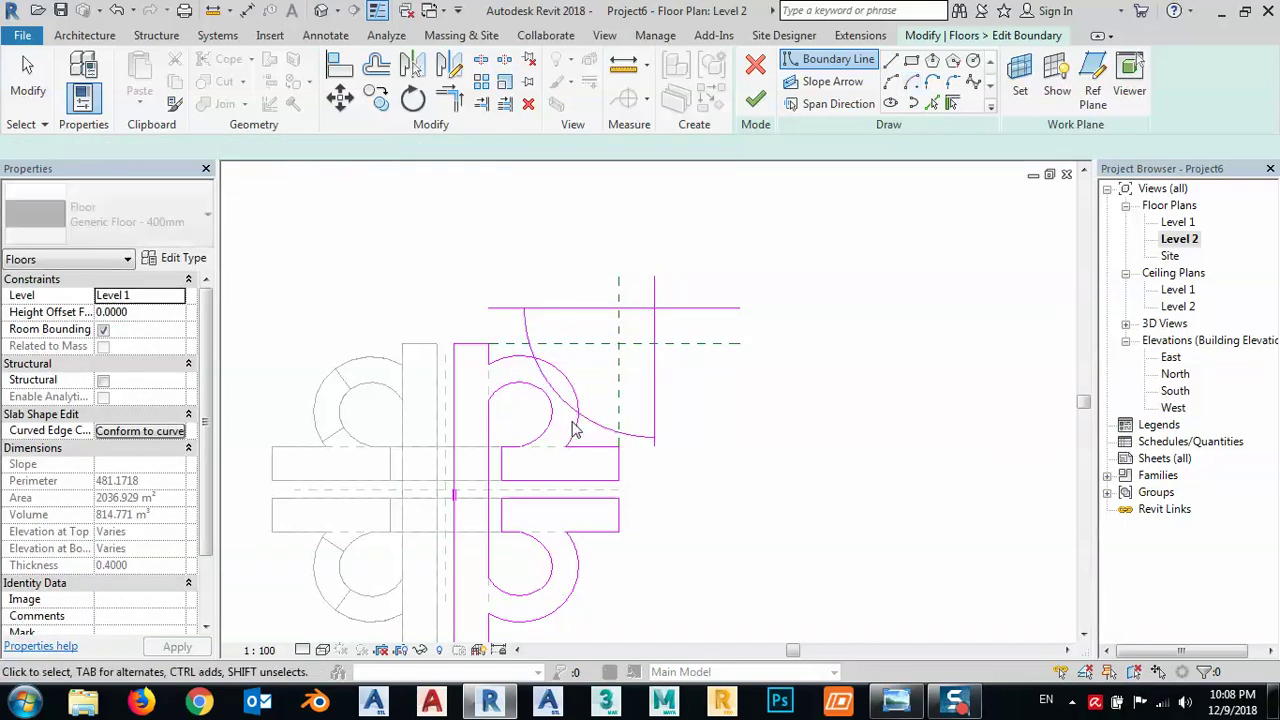
- Flatten the new boundary arc by moving its midpoint outward to a radius of about 187.34 m
left_click(562, 404)
mouse_move(562, 404)
left_mouse_down()
mouse_move(571, 410)
mouse_move(584, 376)
left_mouse_up()
scroll(520, 308, "up", 2)
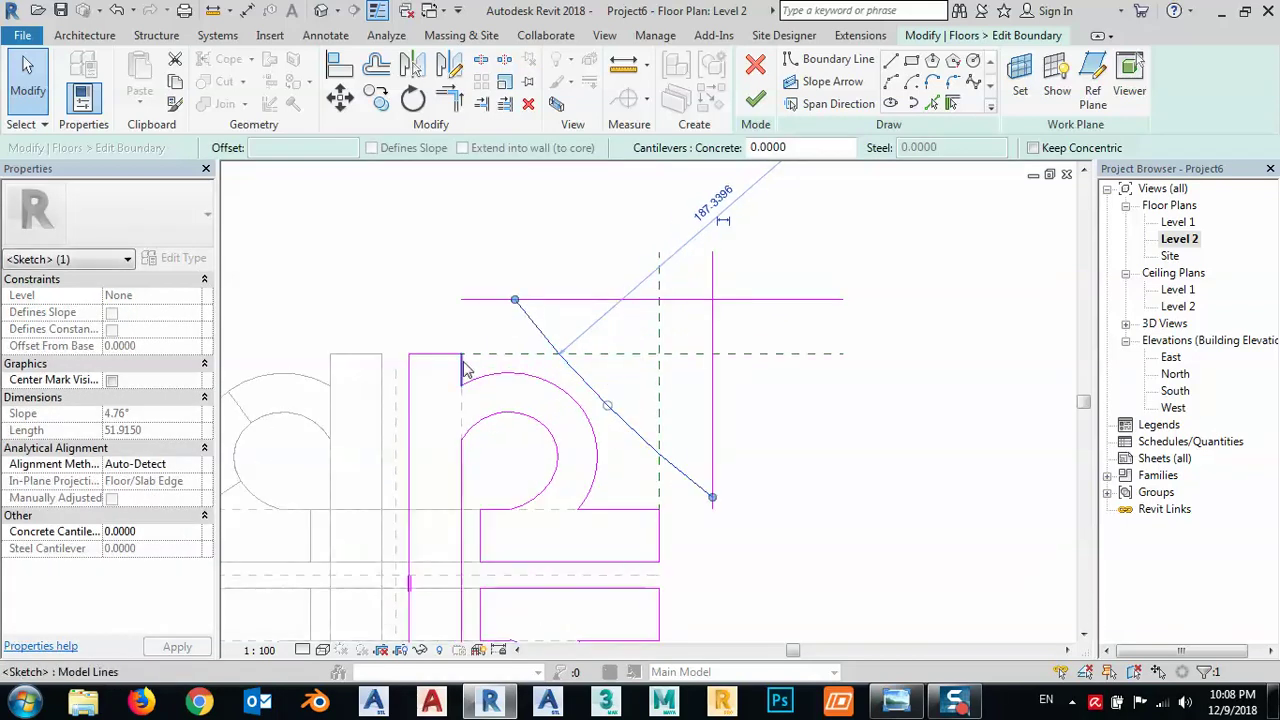
- Extend the flattened arc's upper end and the vertical road's short right edge upward until they meet at a shared point
left_click_drag(461, 356, 462, 299)
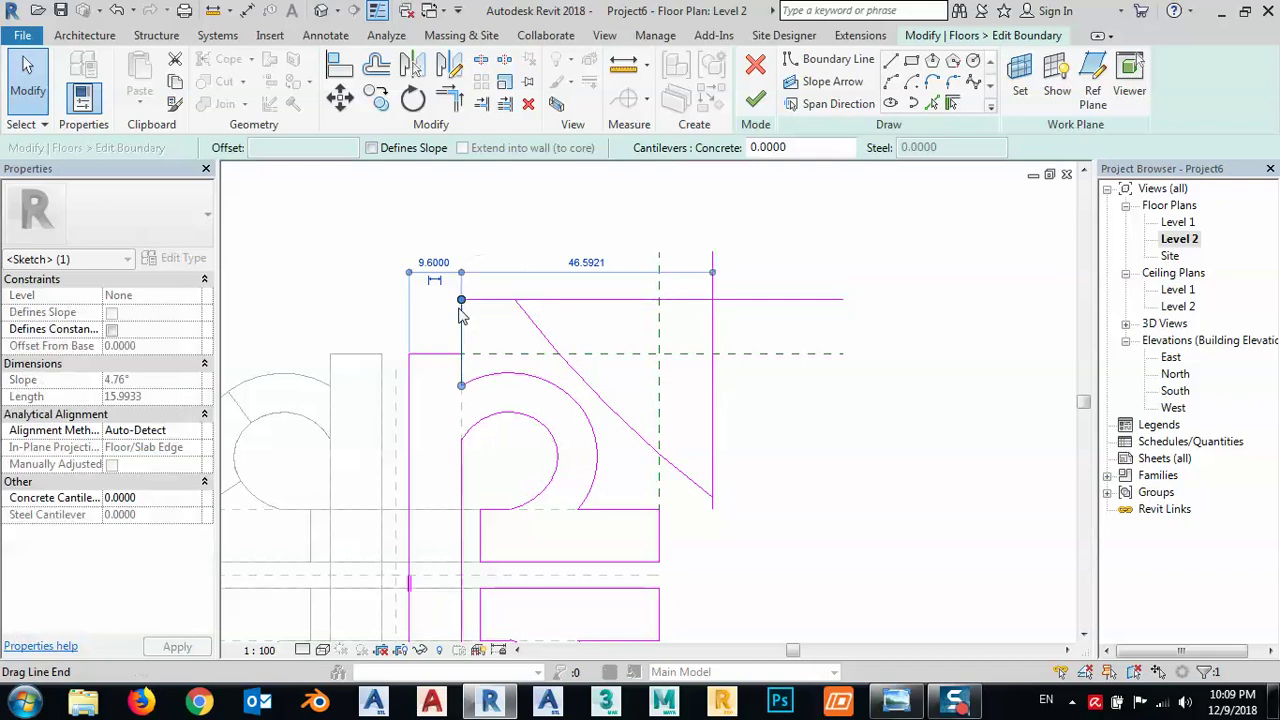
left_click(535, 330)
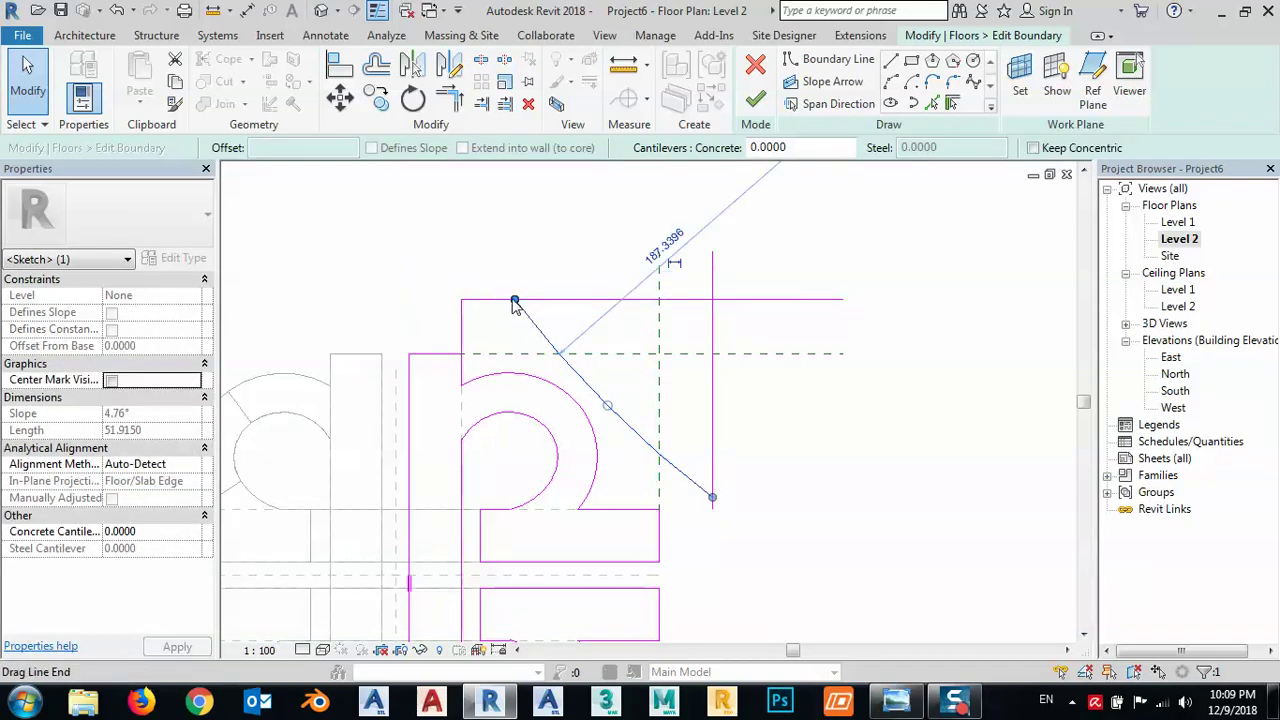
mouse_move(514, 305)
left_mouse_down()
mouse_move(465, 205)
mouse_move(461, 221)
left_mouse_up()
left_click(462, 318)
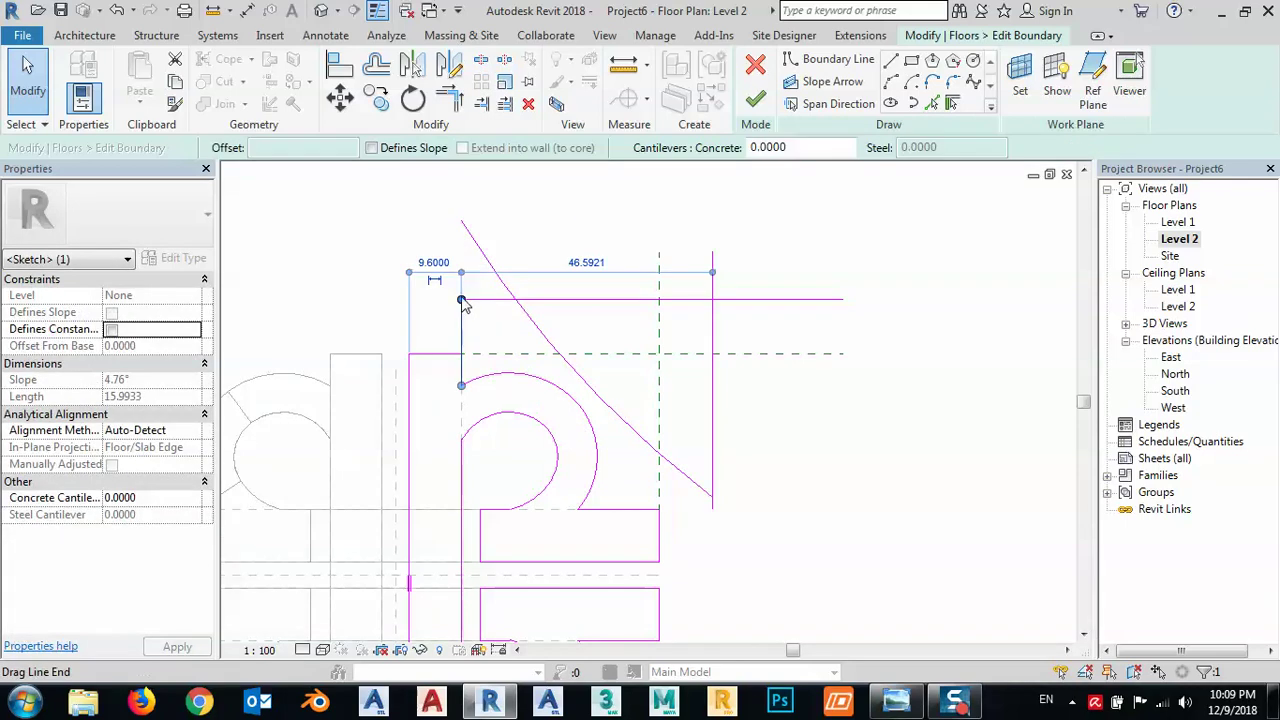
left_click_drag(462, 303, 462, 221)
- Extend the left edge of the vertical road's boundary upward to a length of 109 m
middle_click_drag(630, 319, 672, 335)
left_click(451, 375)
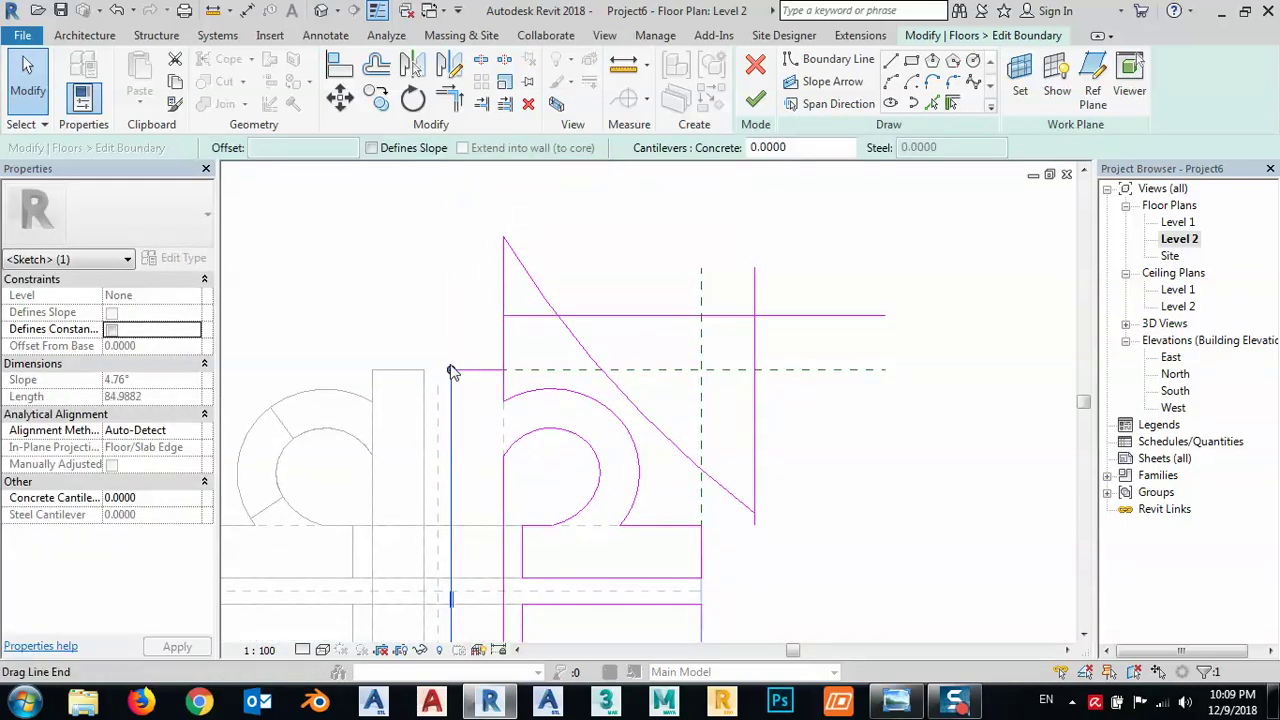
left_click_drag(451, 371, 451, 240)
left_click(493, 370)
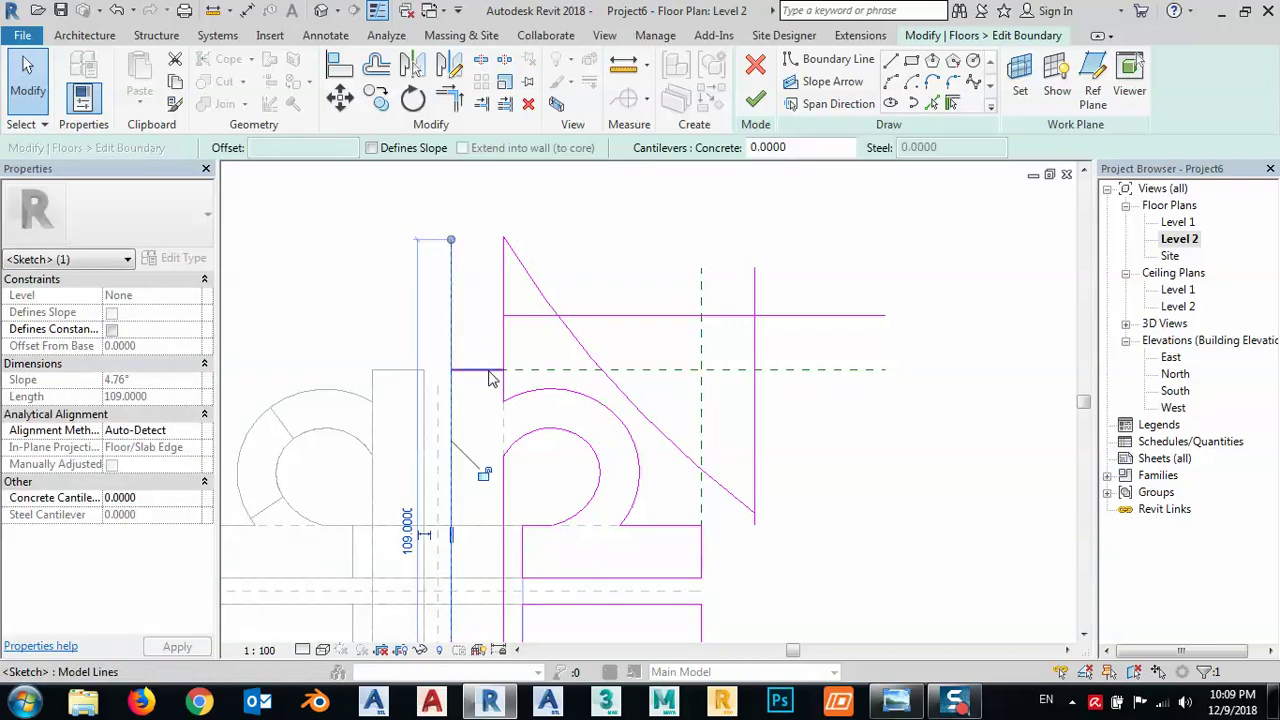
- Delete the vertical road's old top edge and bow the connecting arc inward to a radius of about 110.29 m
key("Delete")
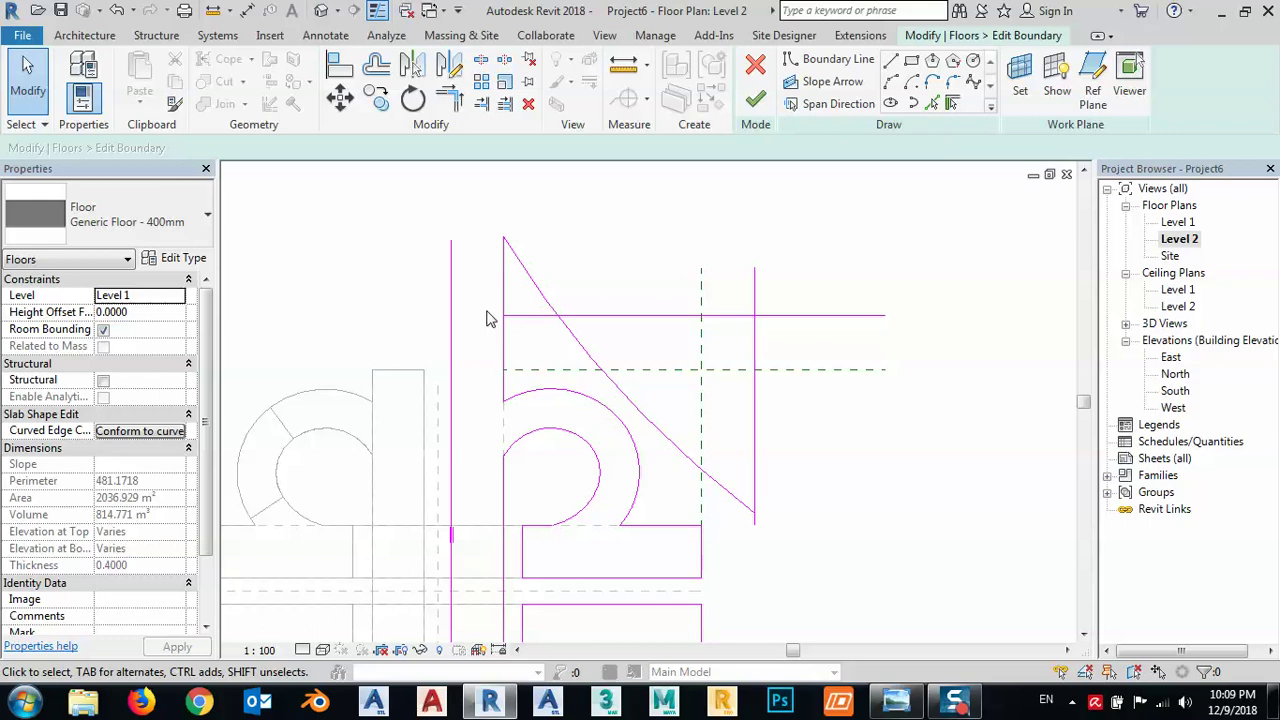
middle_click_drag(490, 318, 510, 340)
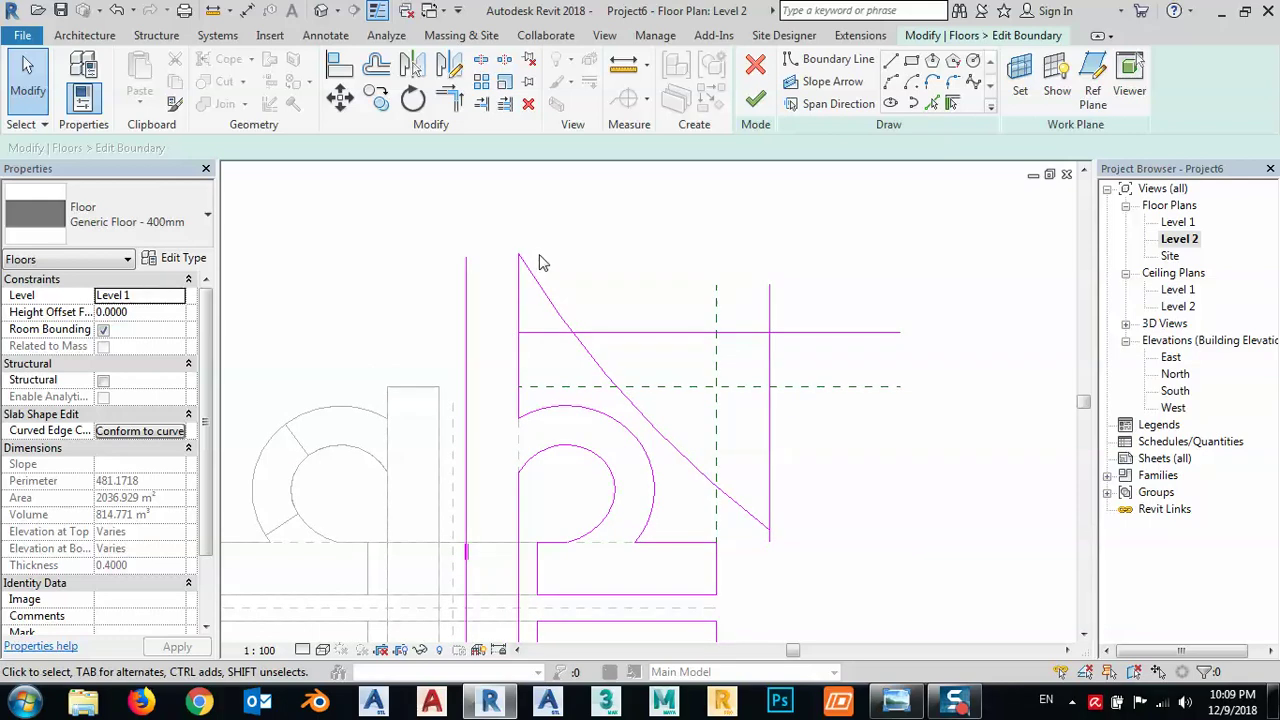
middle_click_drag(512, 255, 517, 322)
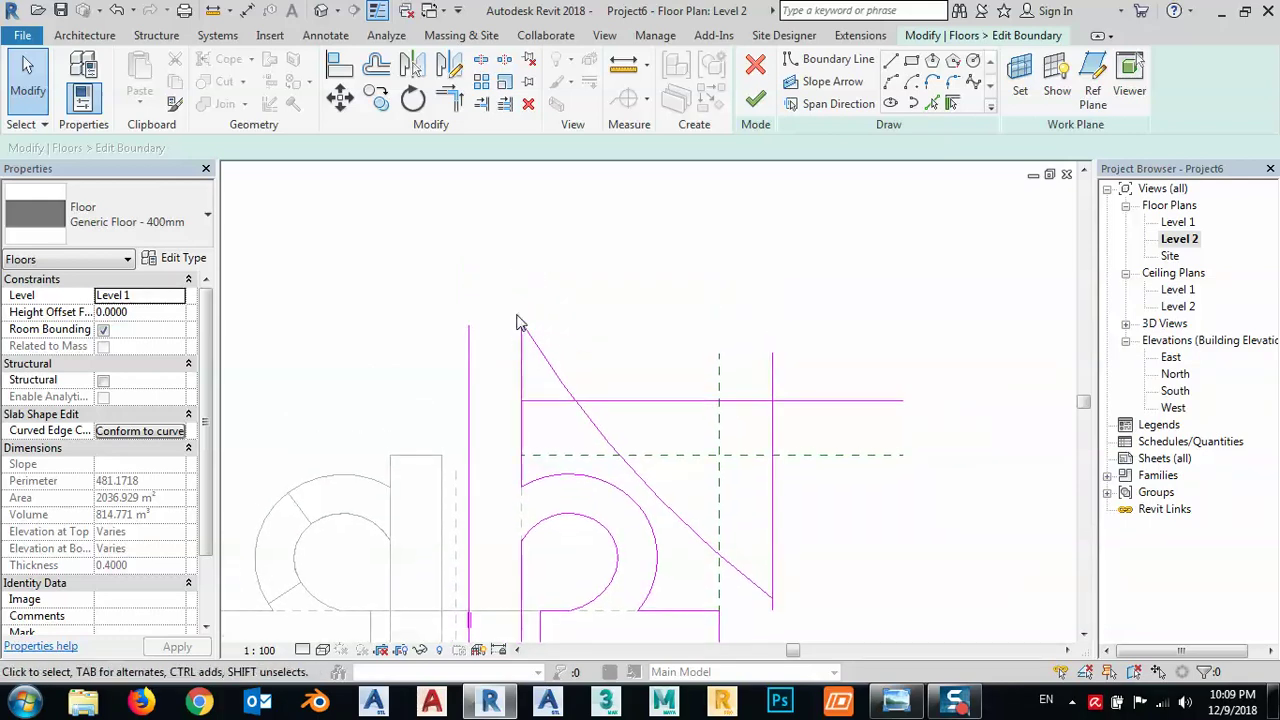
left_click(637, 484)
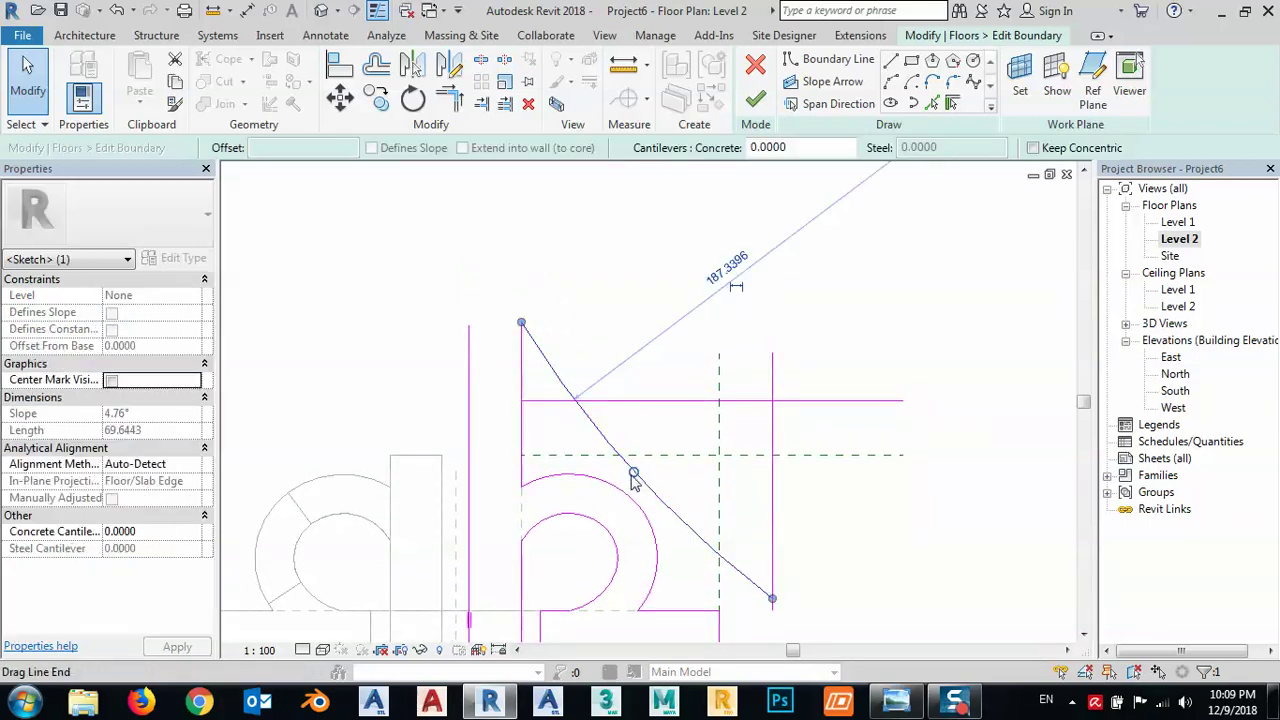
mouse_move(634, 478)
left_mouse_down()
mouse_move(623, 469)
mouse_move(625, 482)
left_mouse_up()
mouse_move(801, 554)
middle_mouse_down()
mouse_move(740, 486)
mouse_move(740, 421)
middle_mouse_up()
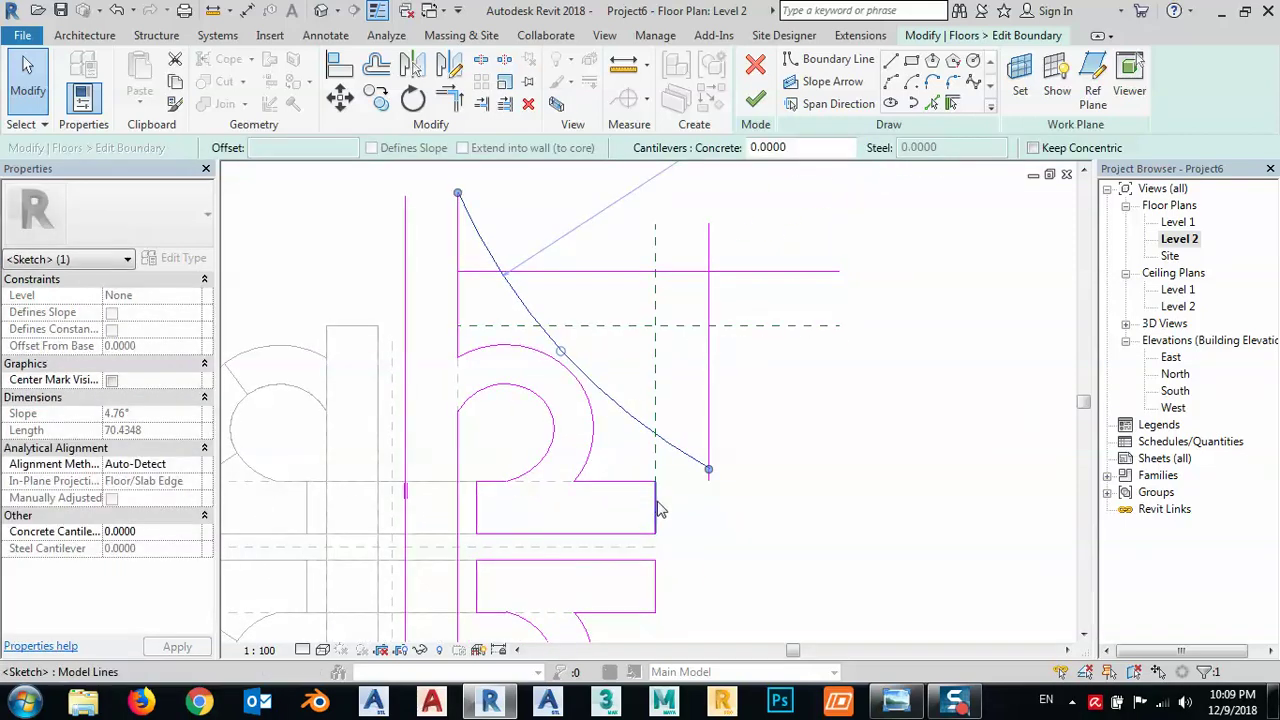
- Delete the right end edge of the horizontal road's upper carriageway and extend its upper edge eastward beyond the connecting arc
left_click(668, 513)
left_click(640, 523)
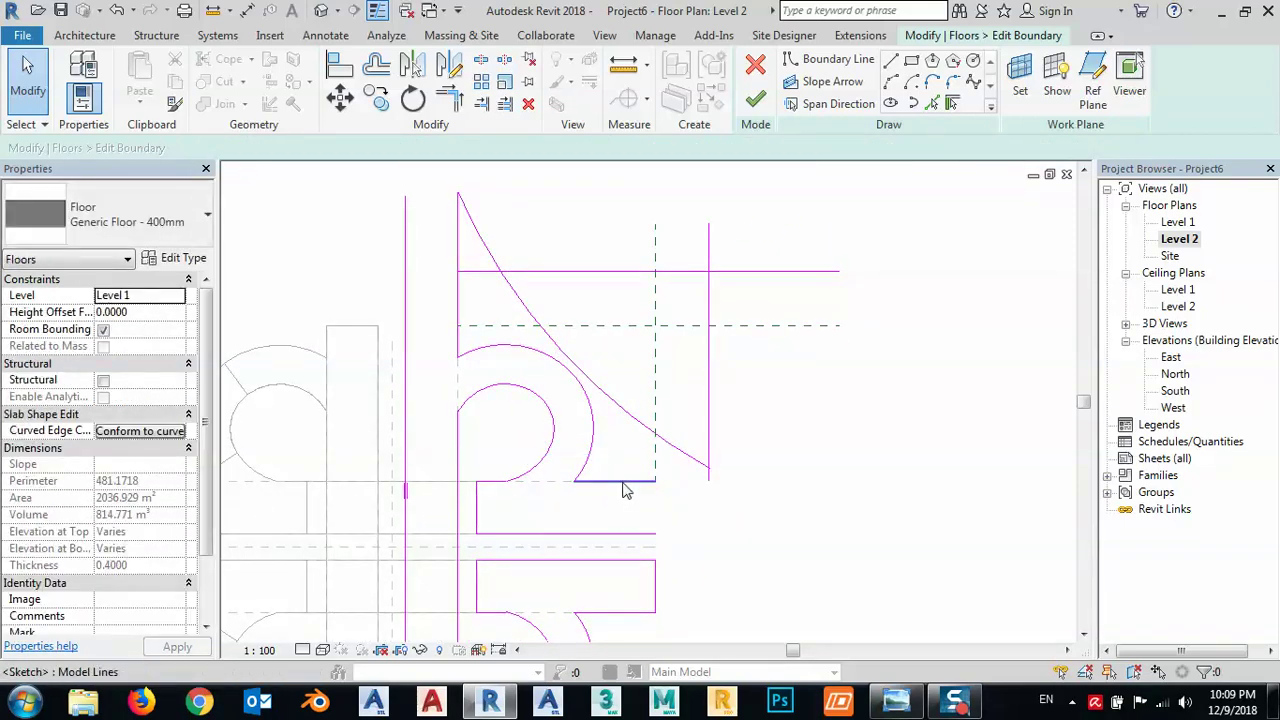
left_click(626, 482)
left_click_drag(656, 482, 735, 482)
- Stretch the connecting arc's lower end to meet the end of the horizontal road's extended upper edge
scroll(731, 482, "up", 2)
left_click(699, 467)
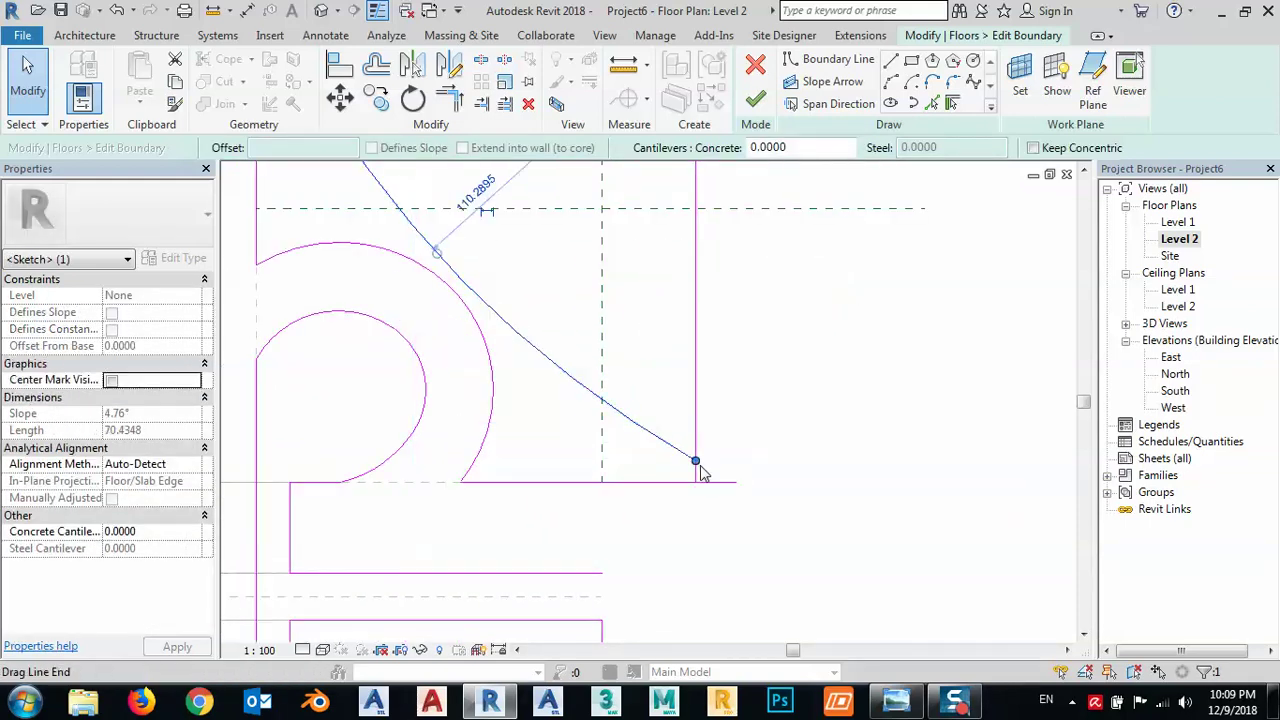
left_click_drag(699, 467, 737, 482)
scroll(720, 510, "down", 2)
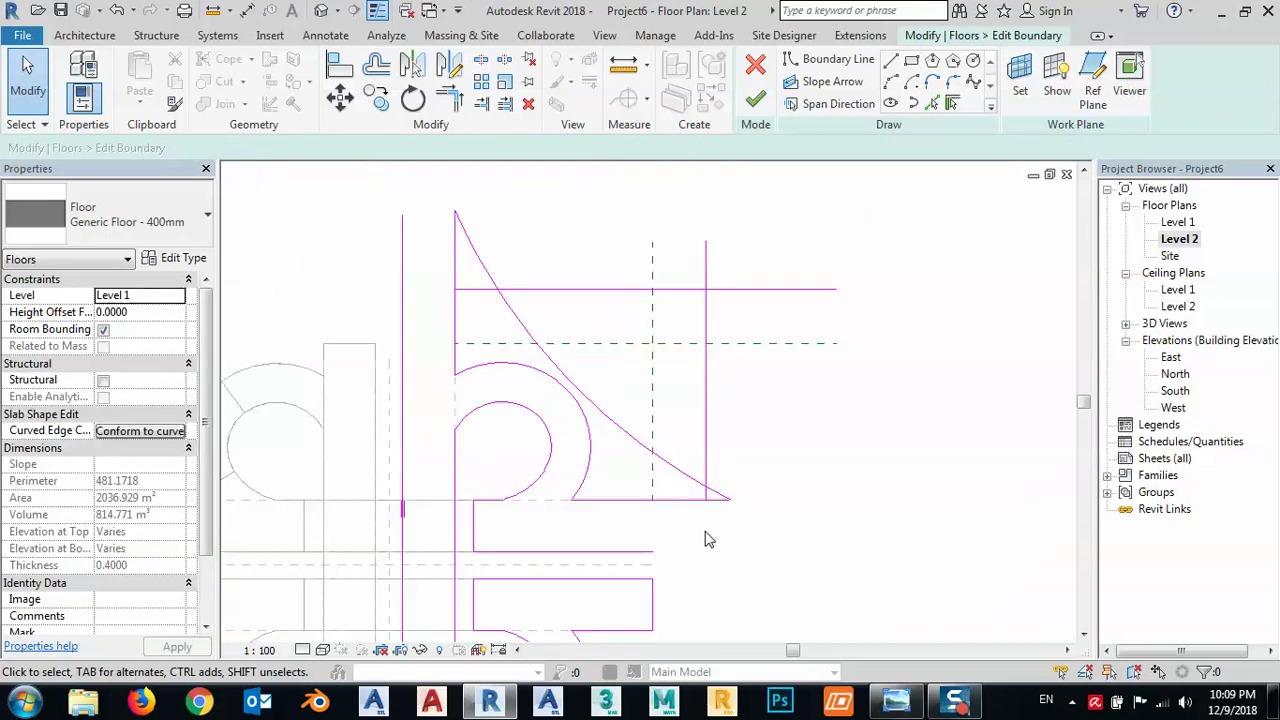
mouse_move(706, 534)
middle_mouse_down()
mouse_move(757, 480)
mouse_move(687, 376)
middle_mouse_up()
- Delete the two straight offset boundary lines that cross the connecting arc
left_click_drag(686, 323, 670, 291)
key("Delete")
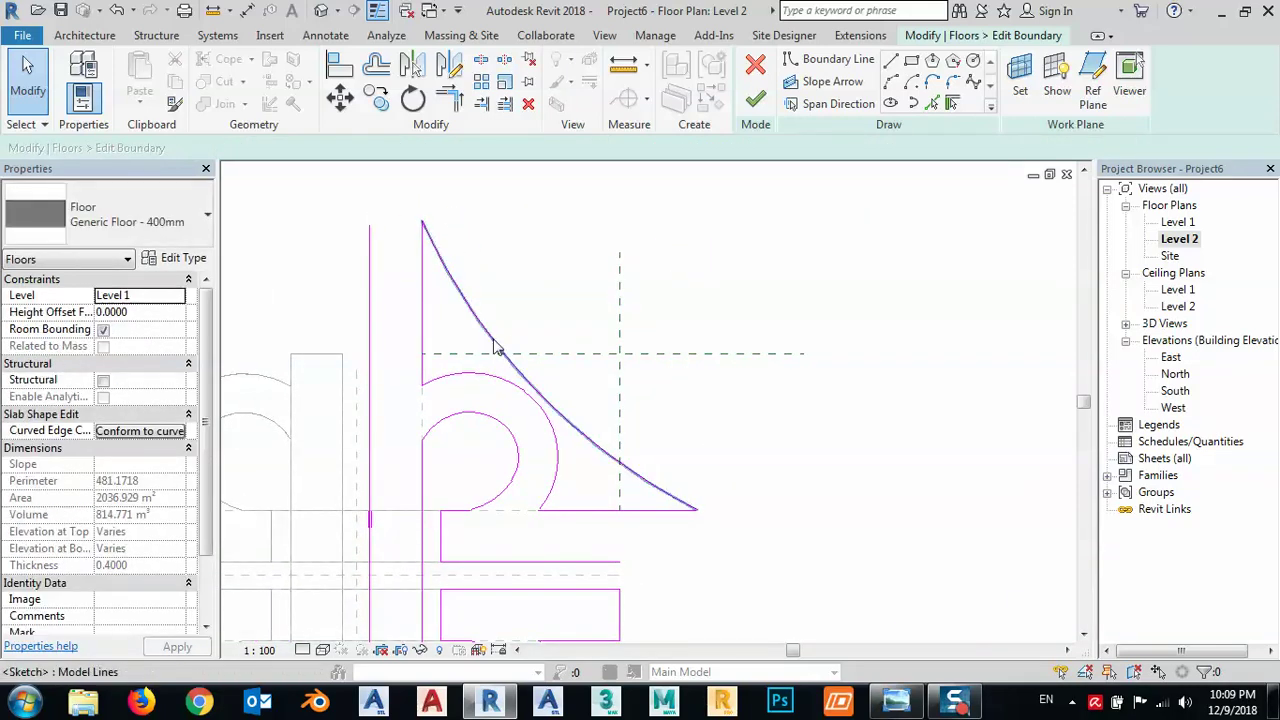
scroll(586, 277, "down", 2)
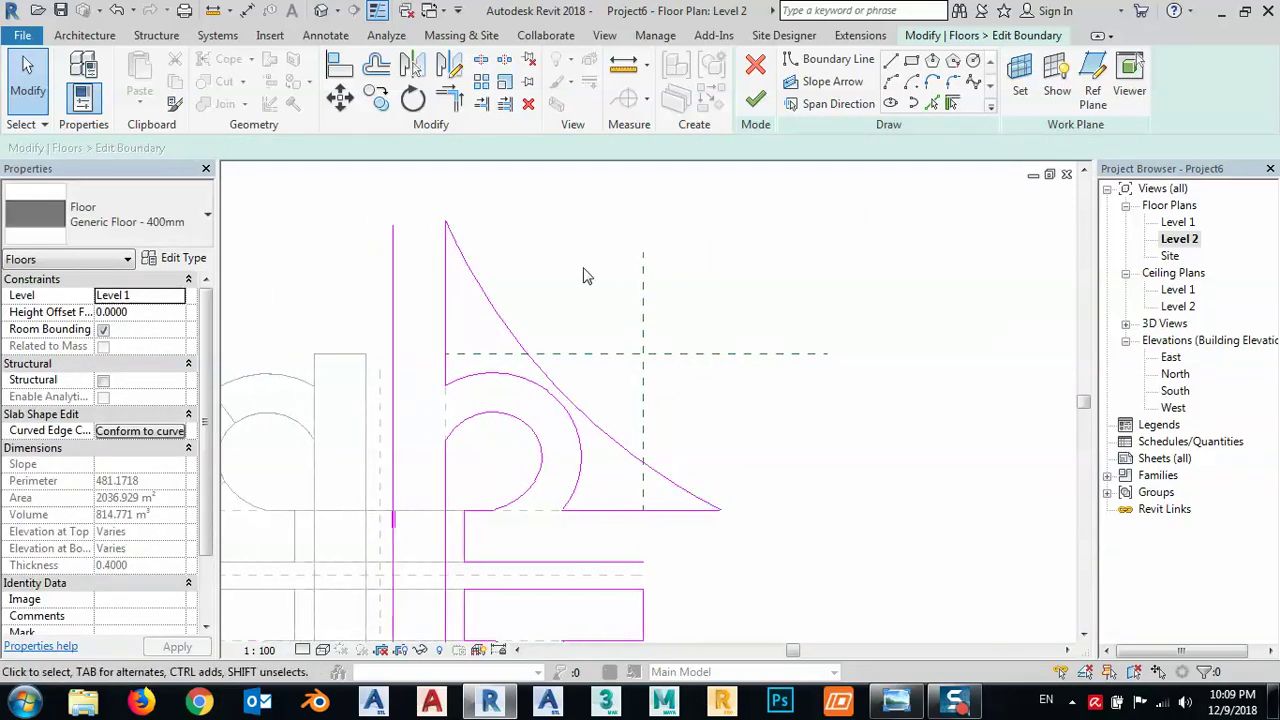
- Create a parallel copy of the connecting arc on its outer side, using Pick Lines with a 3.2 m offset
left_click(931, 104)
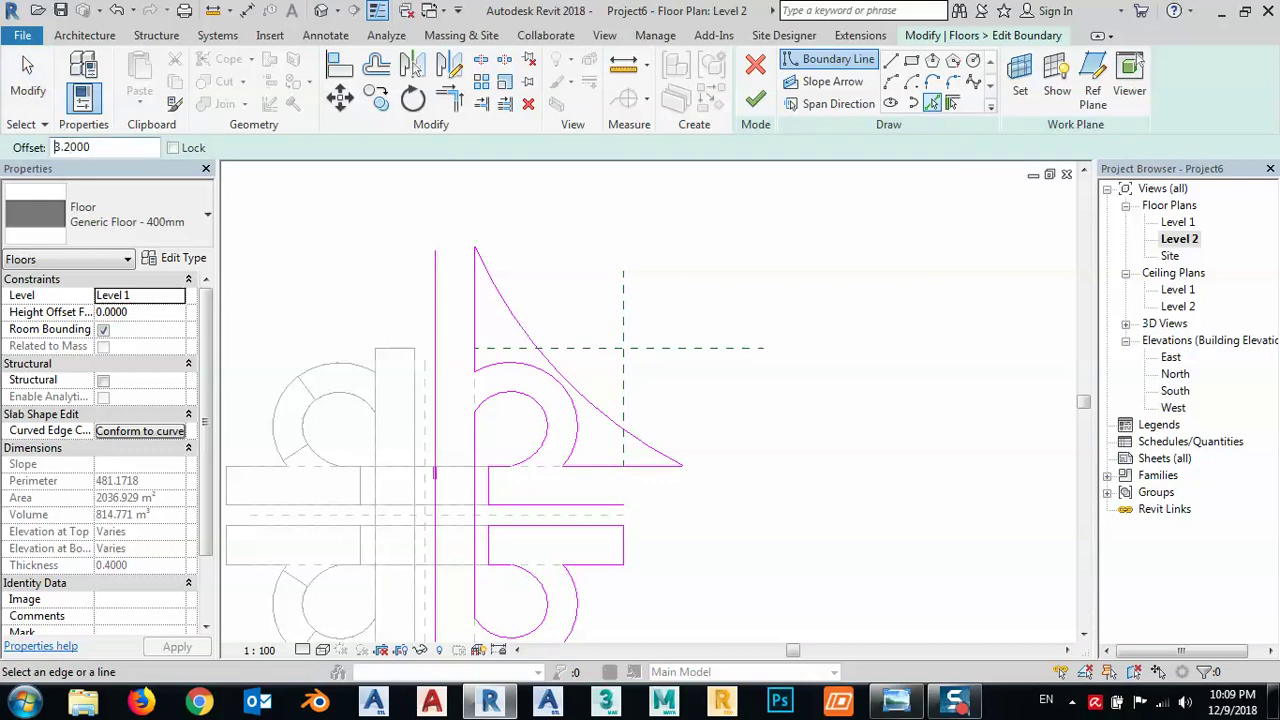
left_click(533, 334)
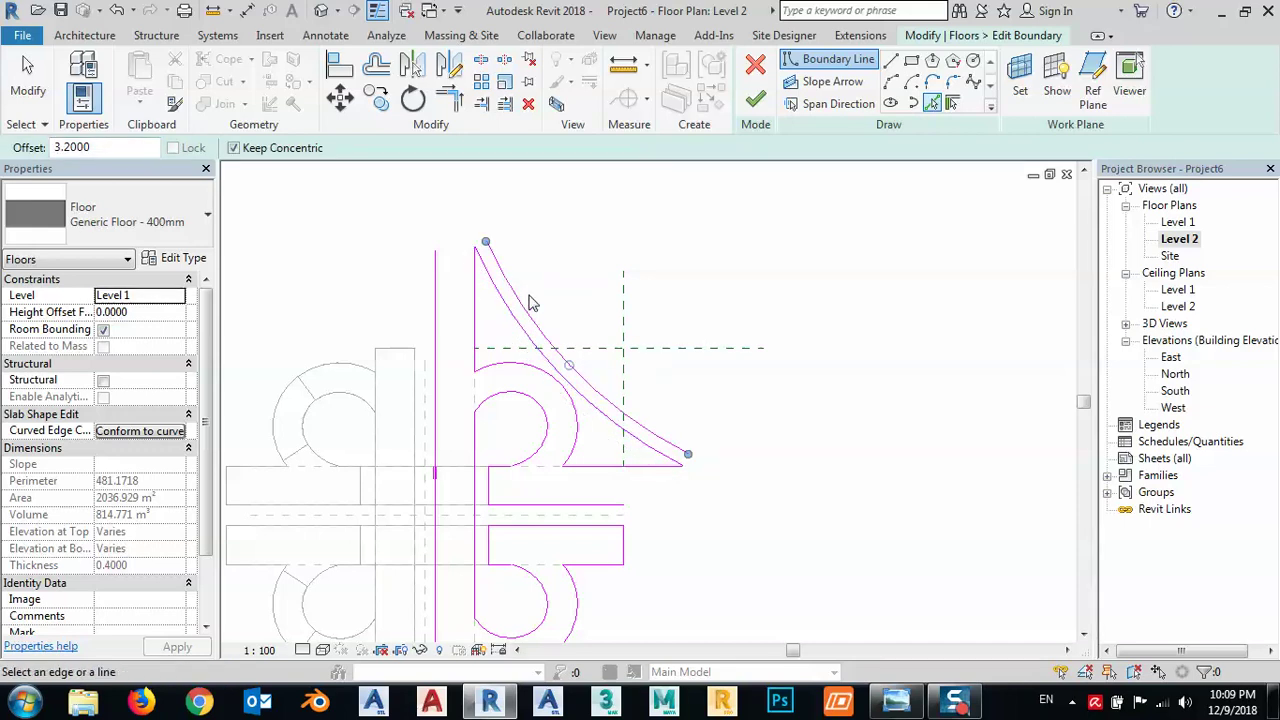
middle_click_drag(533, 272, 560, 350)
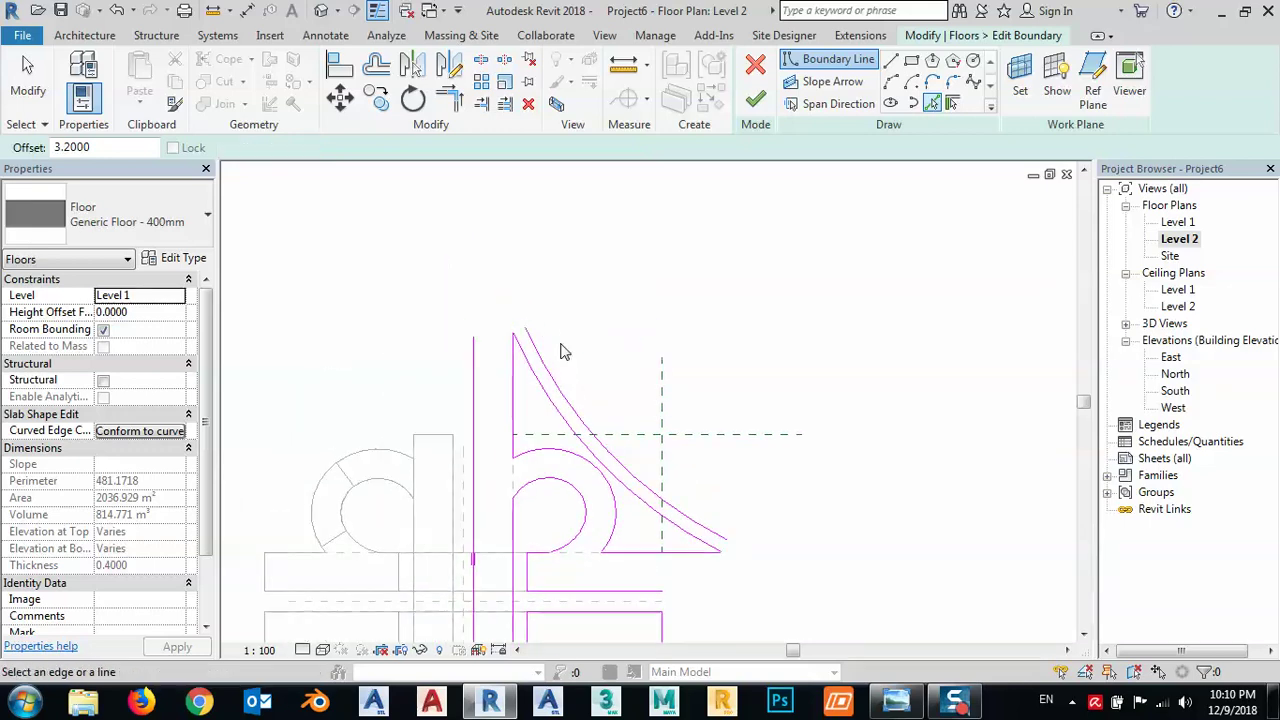
scroll(474, 346, "up", 1)
key("Escape")
key("Escape")
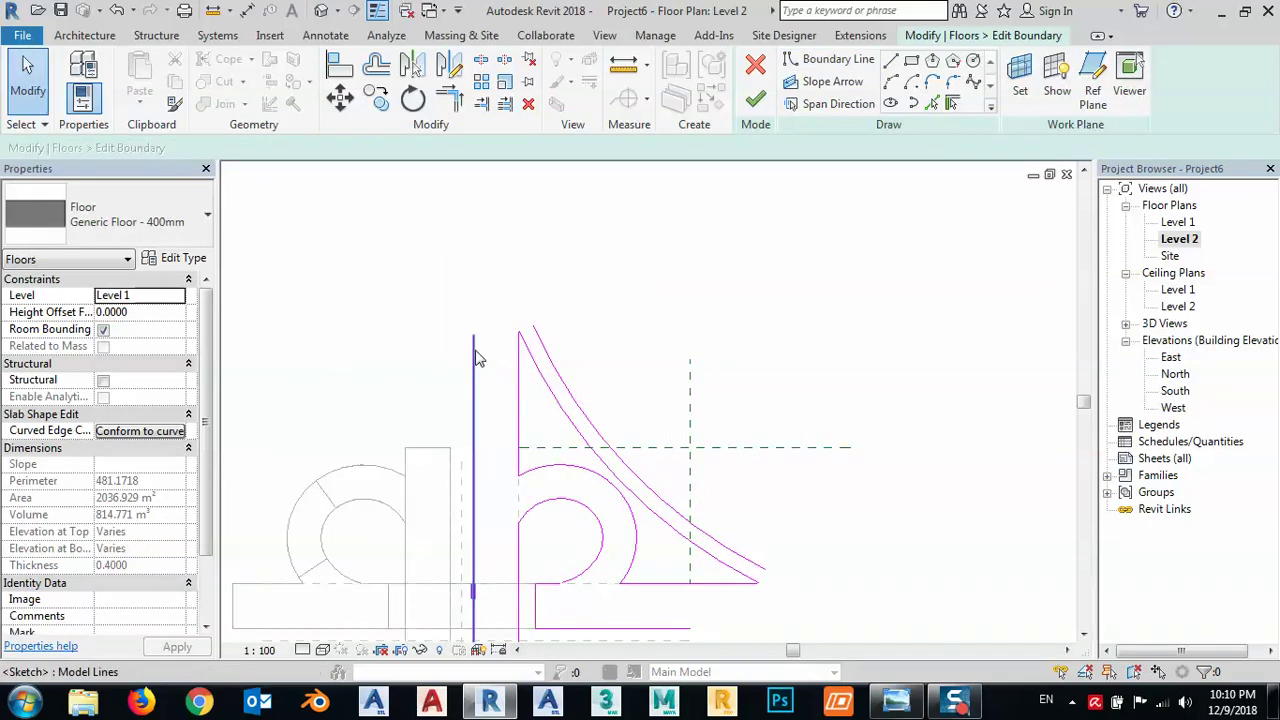
- Extend the vertical road's left edge to 119 m, and draw its top edge plus a short right edge about 5 m long
left_click(474, 355)
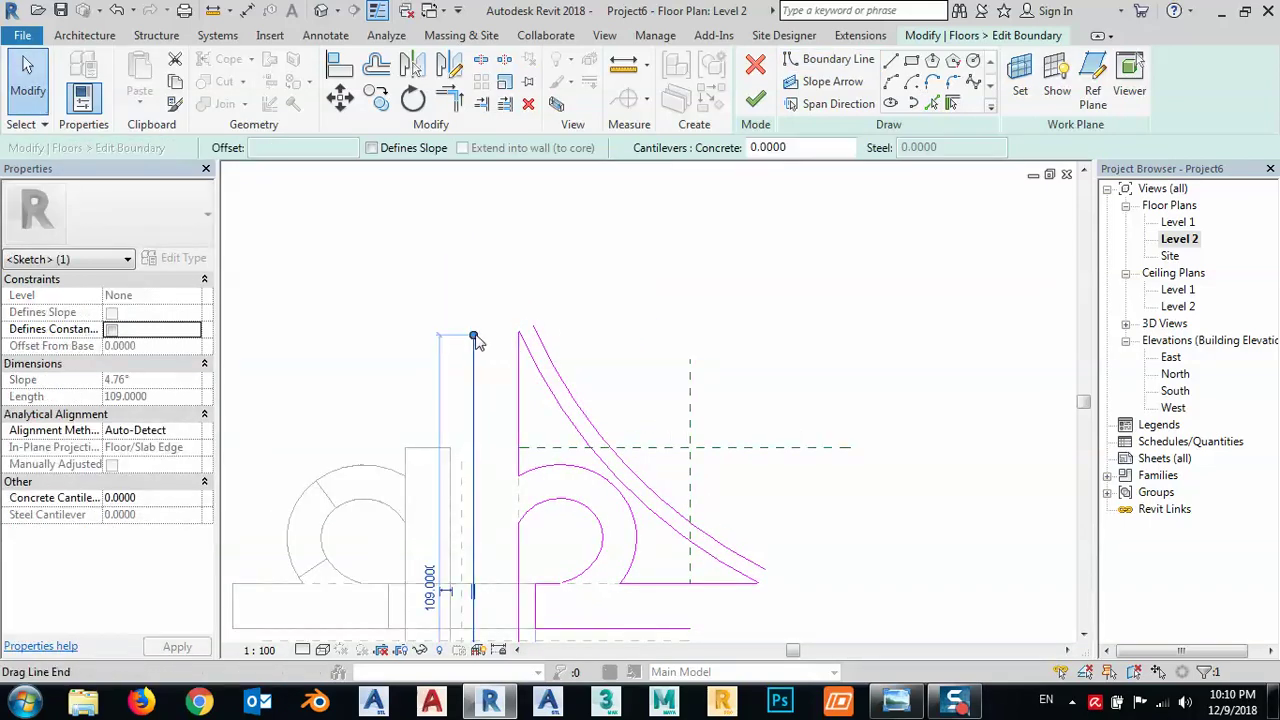
left_click_drag(476, 341, 473, 289)
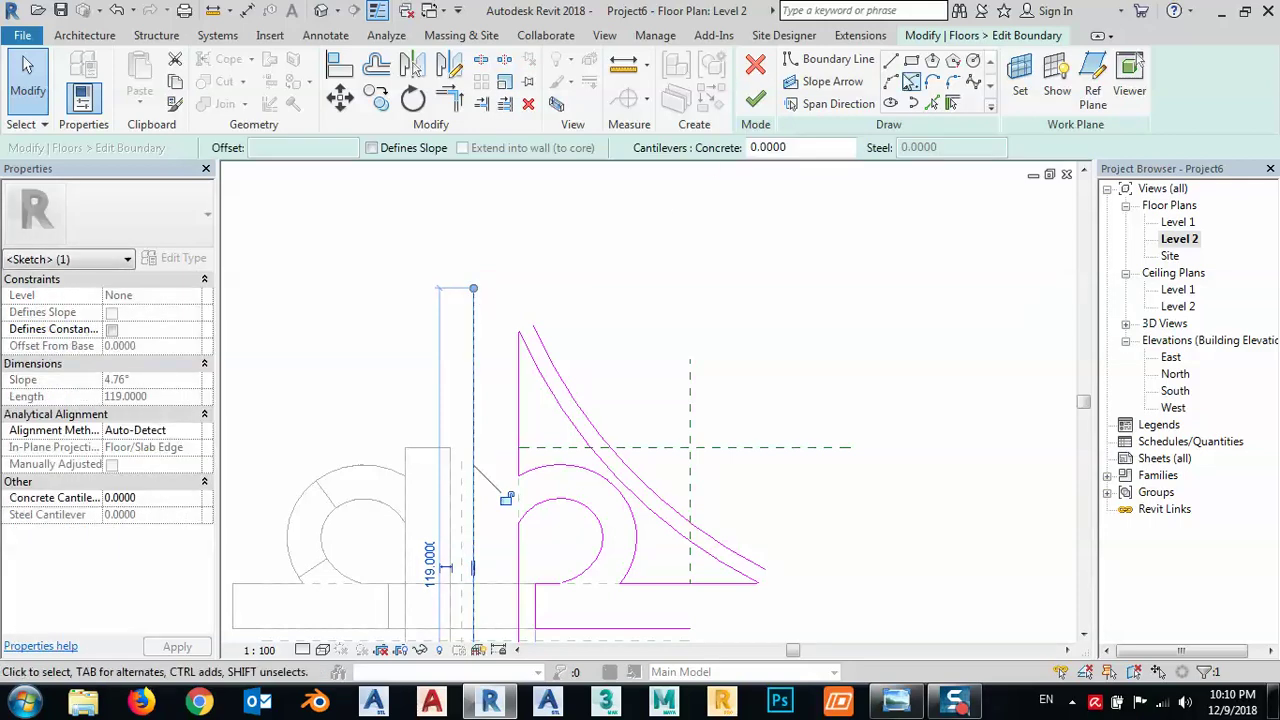
key("l")
key("i")
left_click(473, 289)
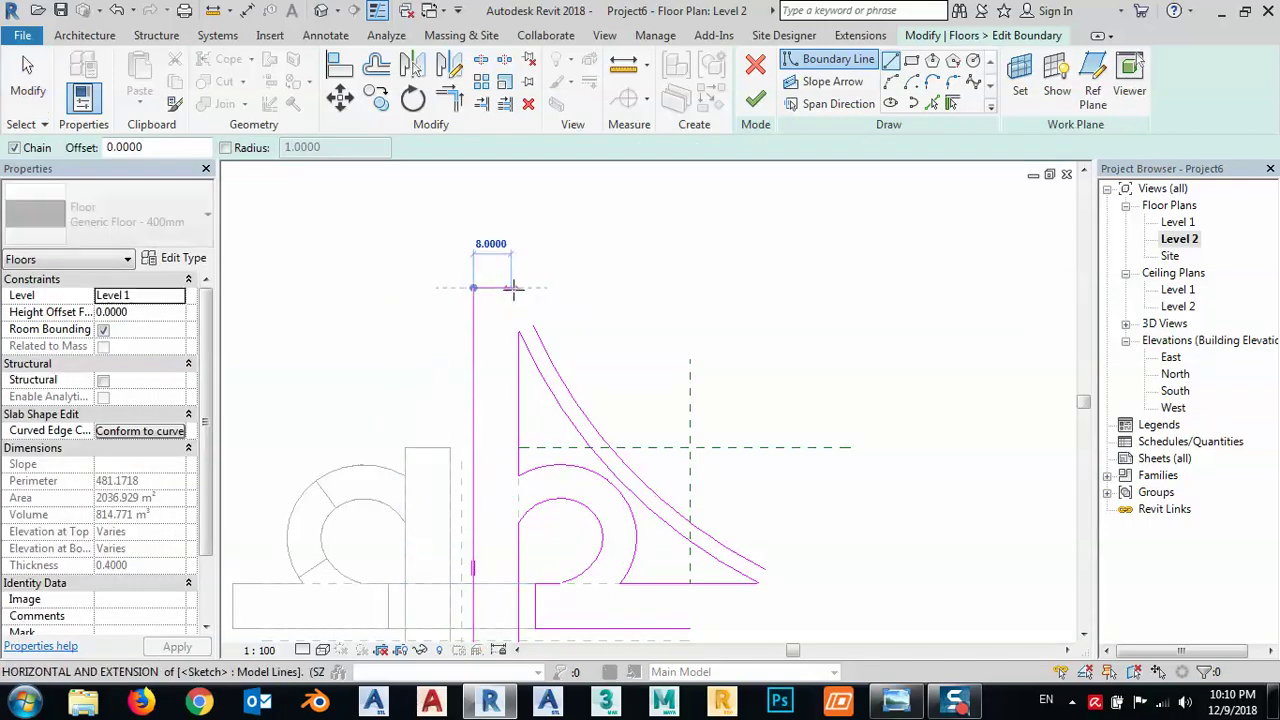
left_click(516, 289)
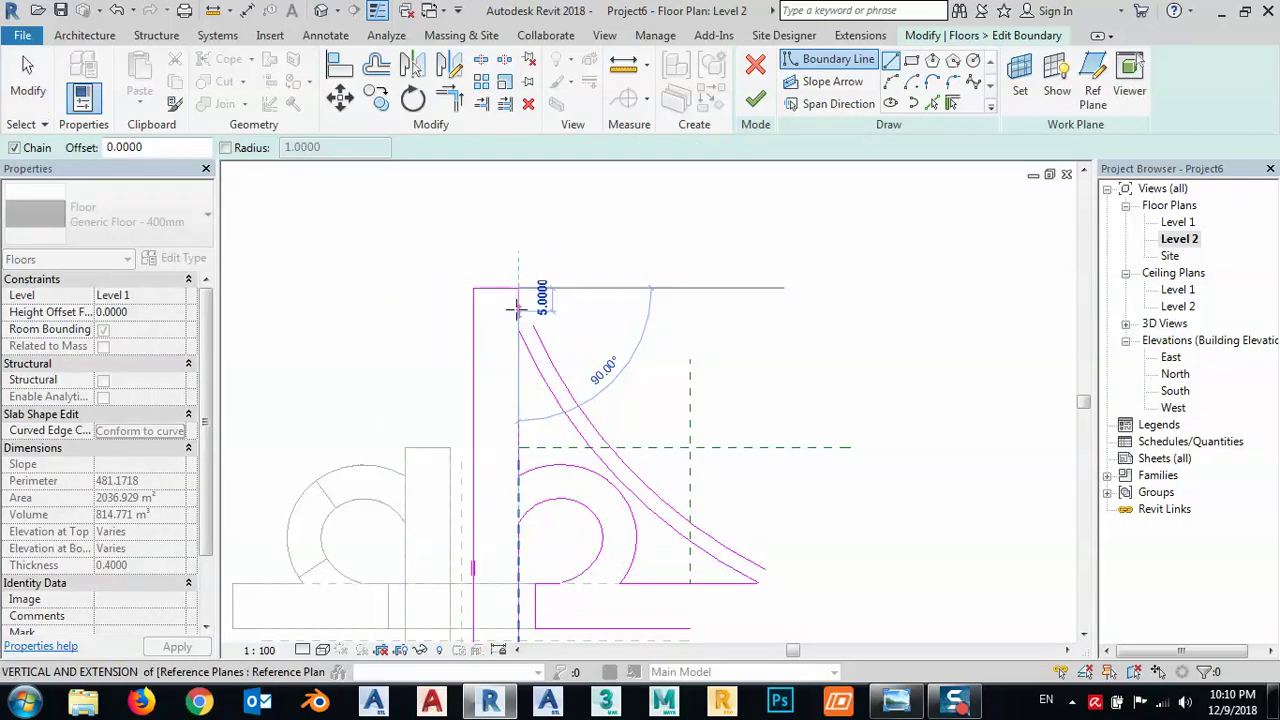
key("Escape")
middle_click_drag(571, 314, 575, 242)
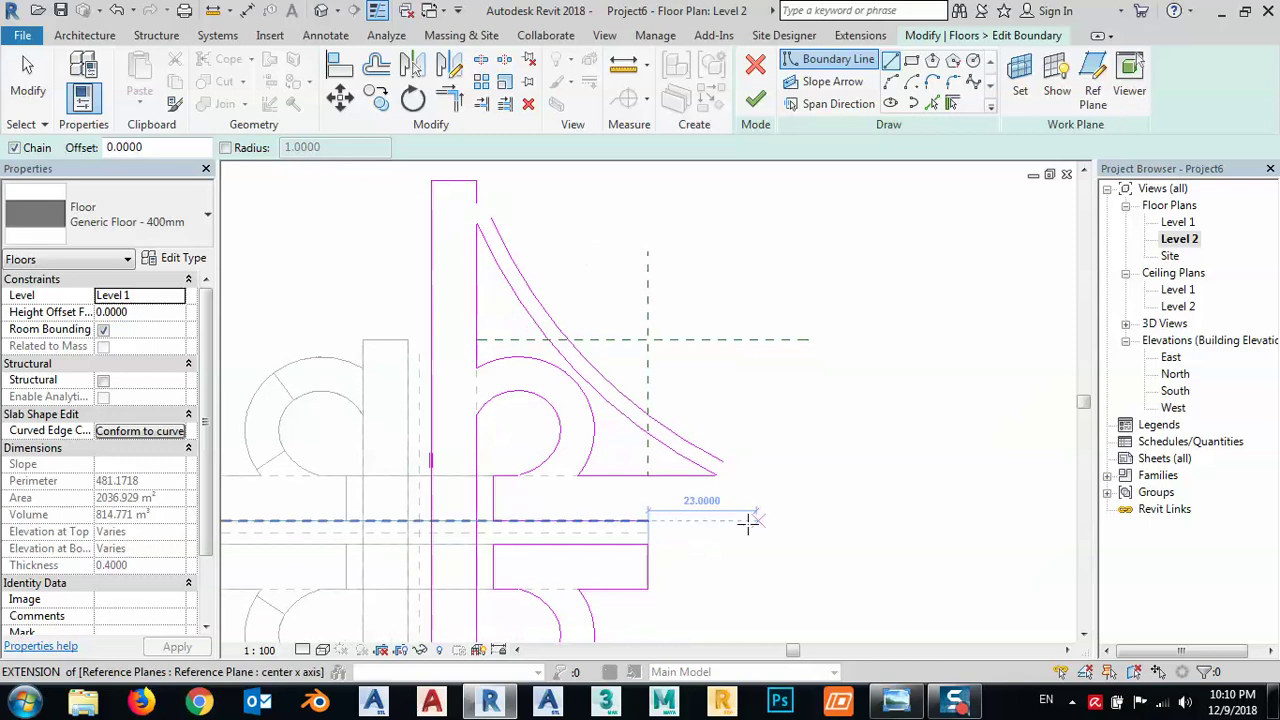
- Extend the upper carriageway's lower edge to 62 m, and draw its right end edge plus a short upper edge back toward the outer arc
key("Escape")
left_click(648, 524)
mouse_move(648, 524)
left_mouse_down()
mouse_move(863, 520)
mouse_move(788, 521)
left_mouse_up()
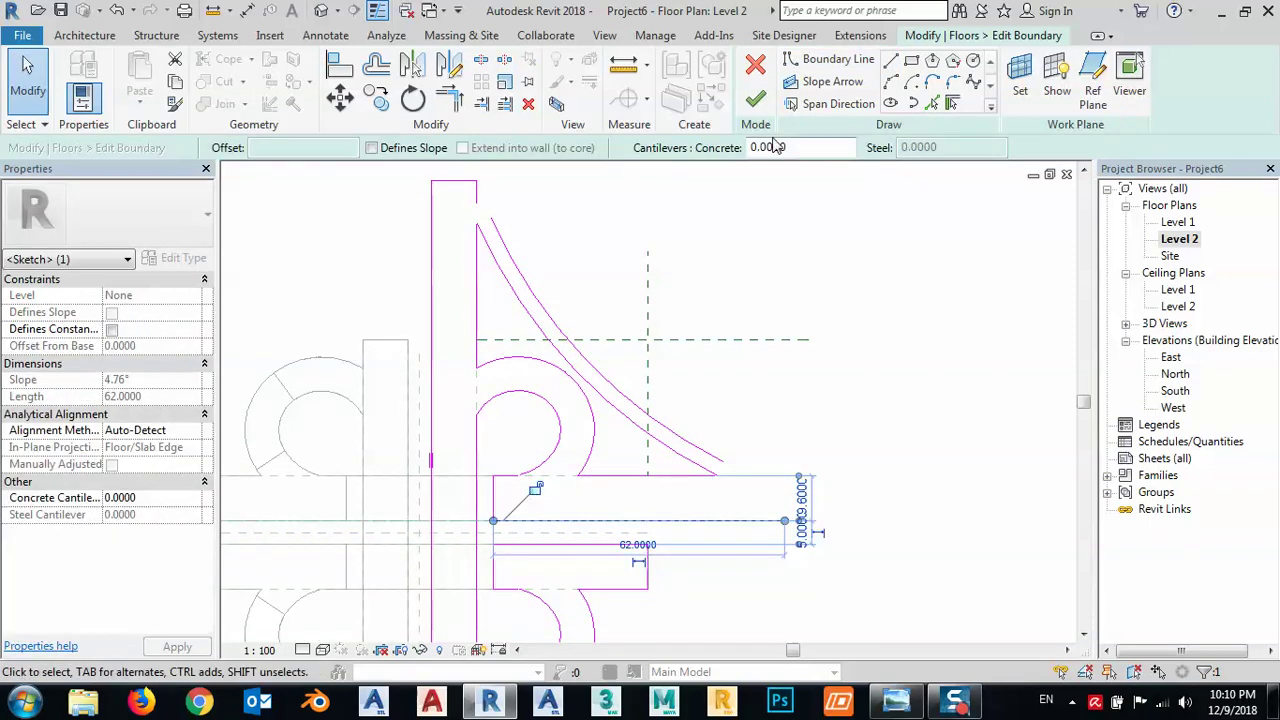
left_click(891, 62)
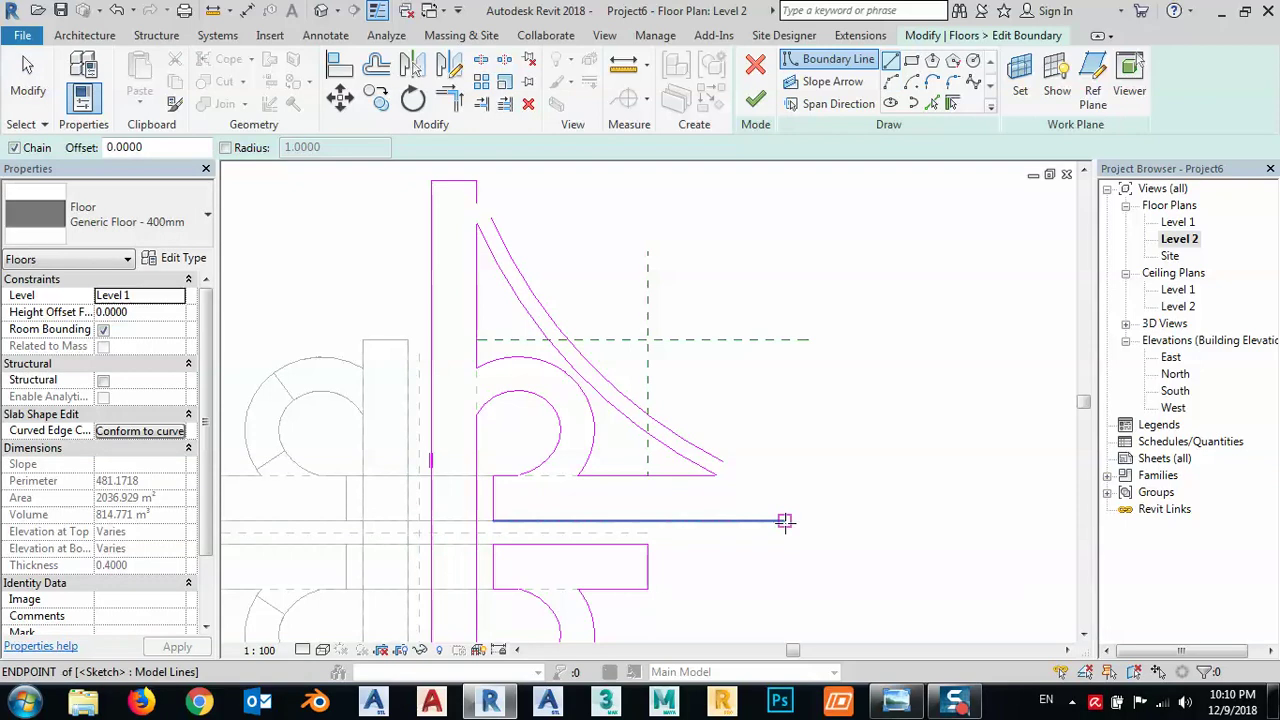
left_click(785, 520)
left_click(785, 476)
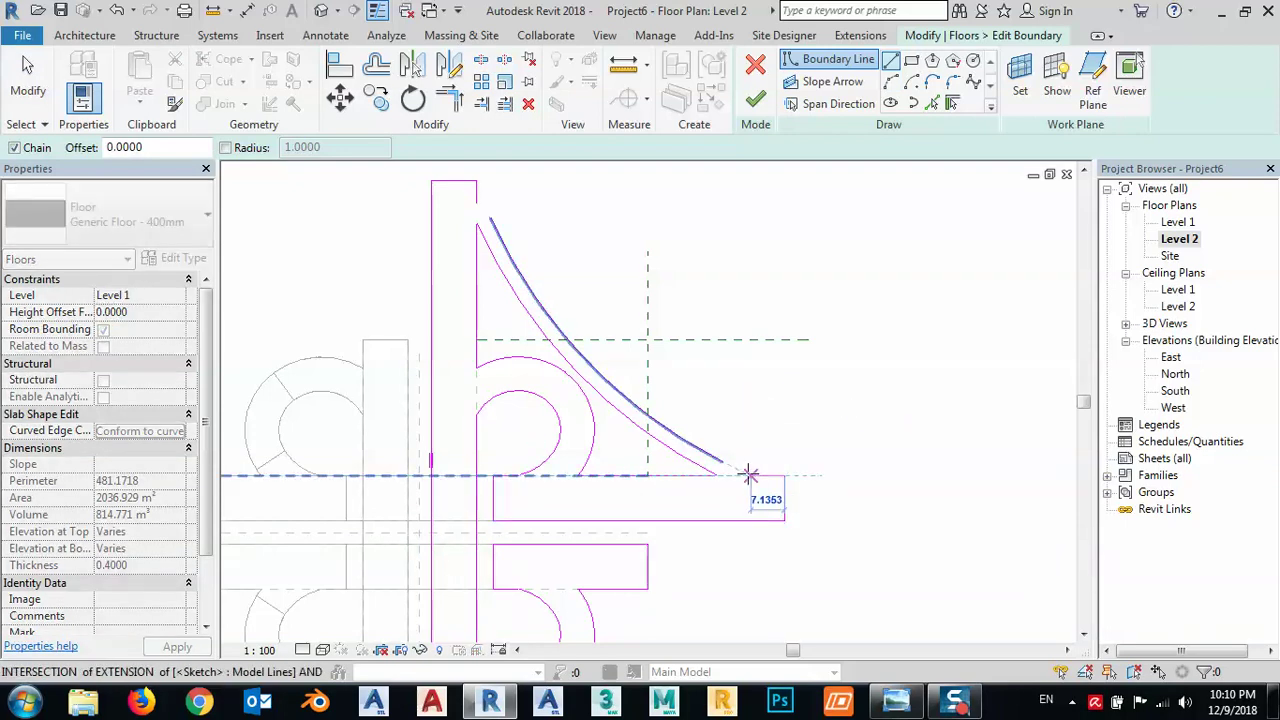
key("Escape")
key("Escape")
- Extend the outer arc's upper end to the line of the vertical road's short right edge with Trim/Extend to Corner
middle_click_drag(623, 294, 651, 331)
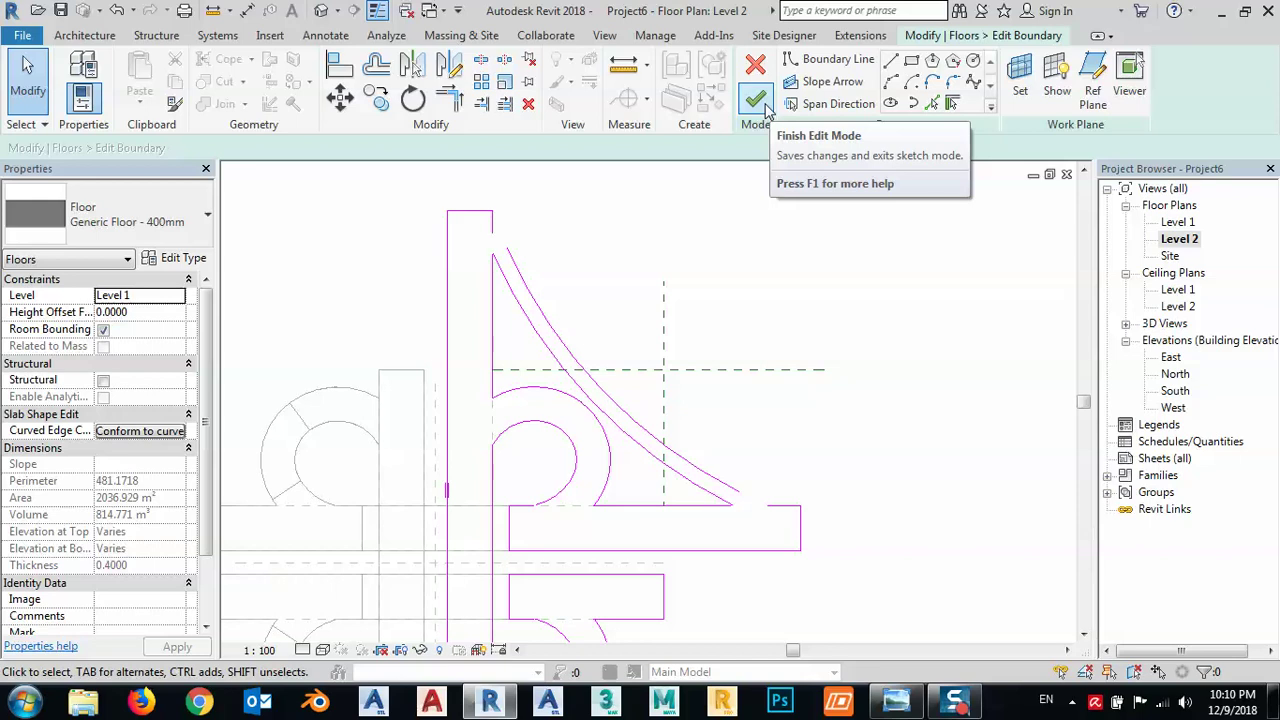
left_click(449, 97)
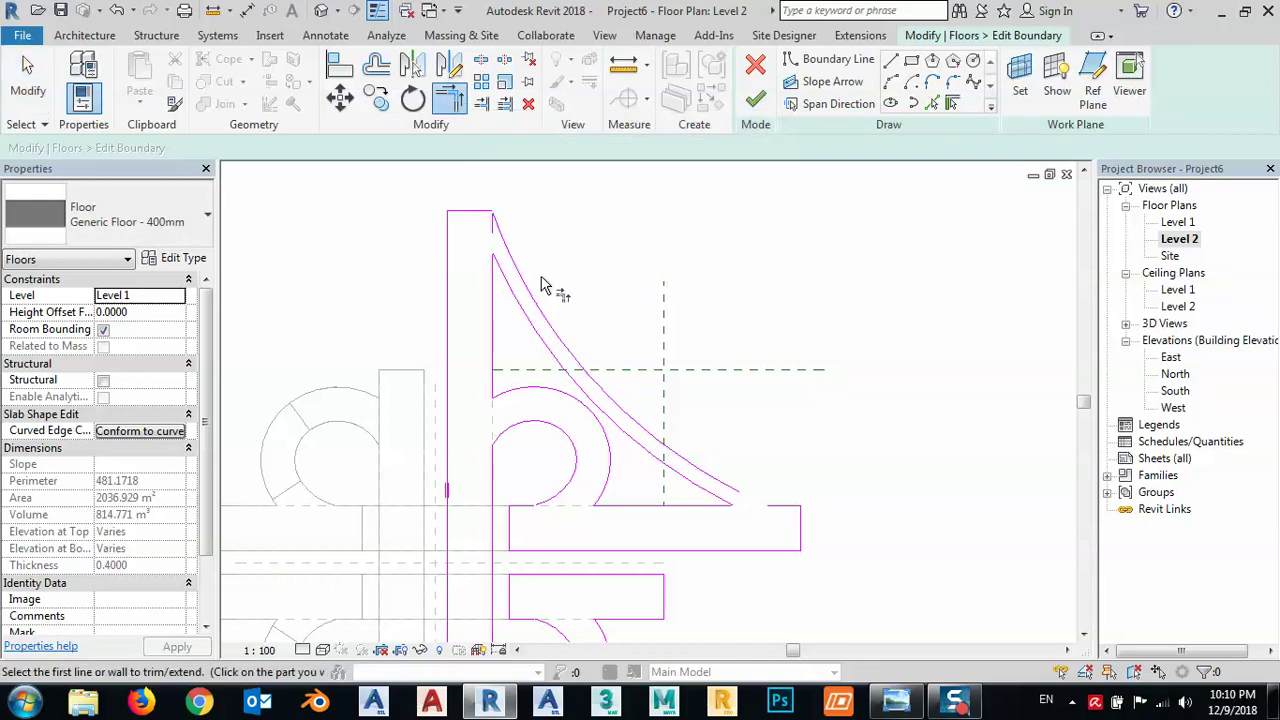
scroll(491, 217, "up", 5)
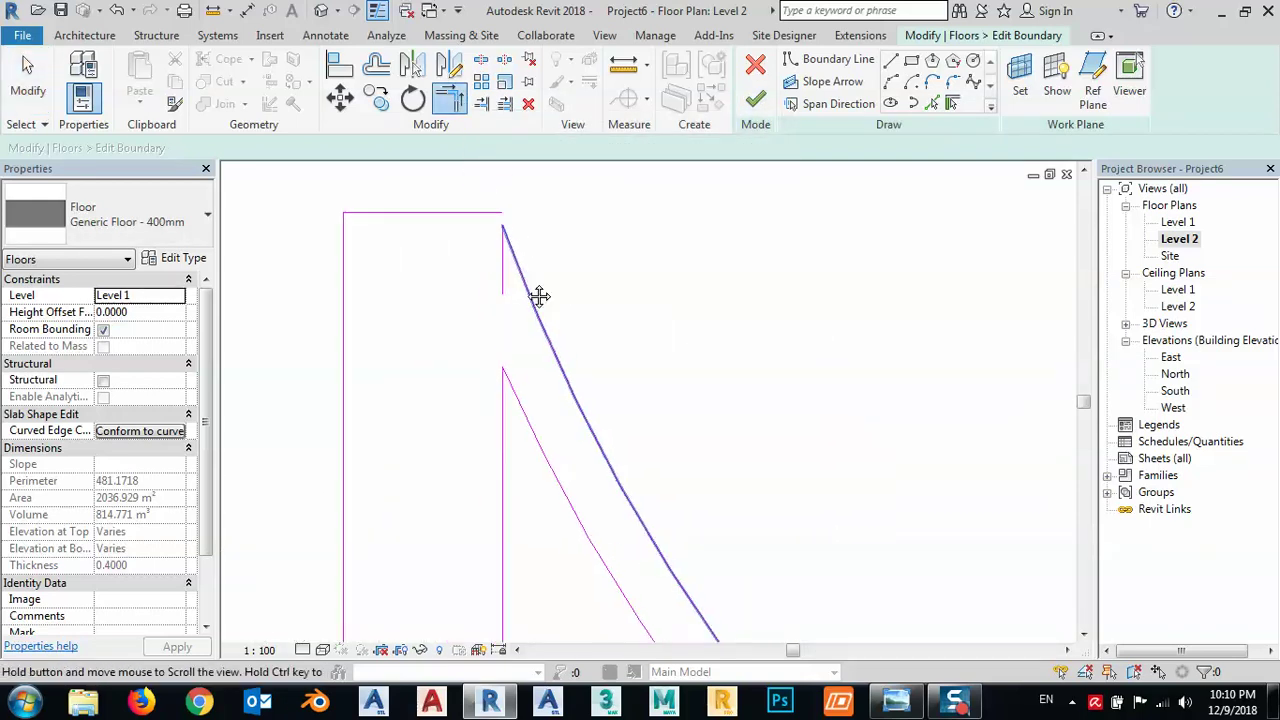
- Delete the leftover short right edge below the outer arc's upper end
key("Escape")
middle_click_drag(537, 297, 523, 349)
scroll(523, 349, "up", 2)
left_click(520, 349)
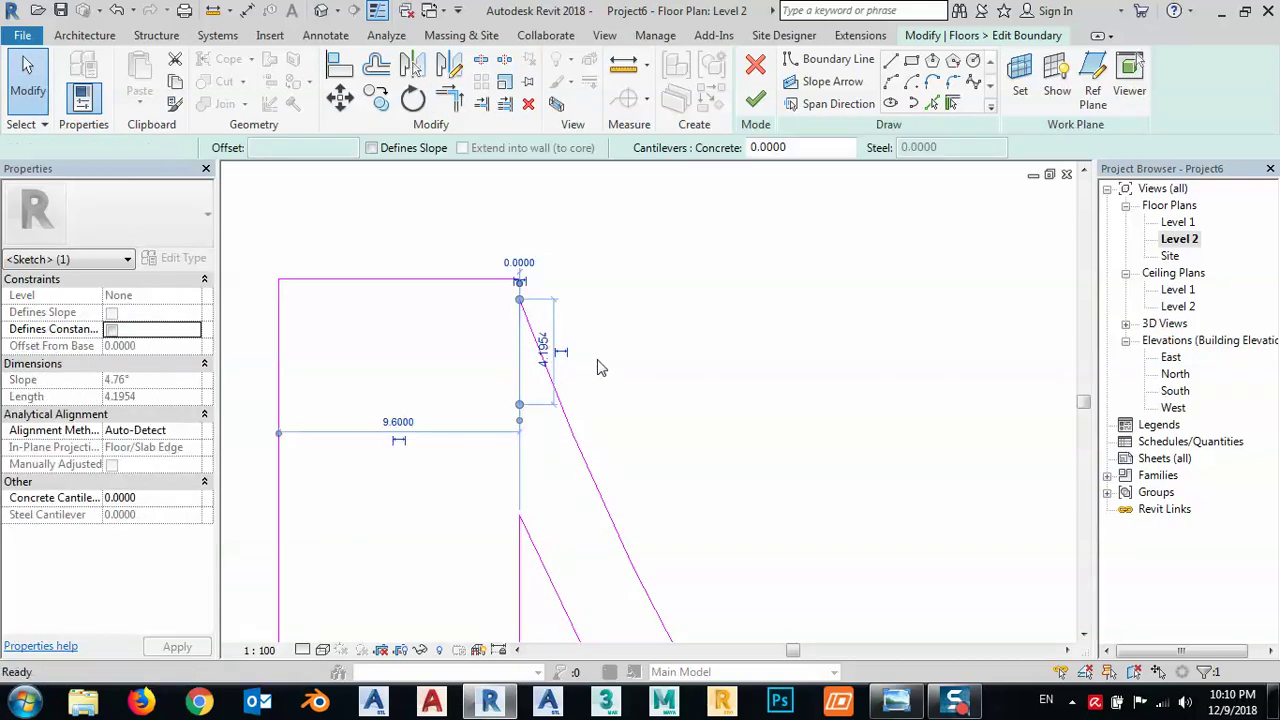
key("Delete")
- Nudge the vertical road's top edge upward to widen its gap to the outer arc's end
left_click(471, 279)
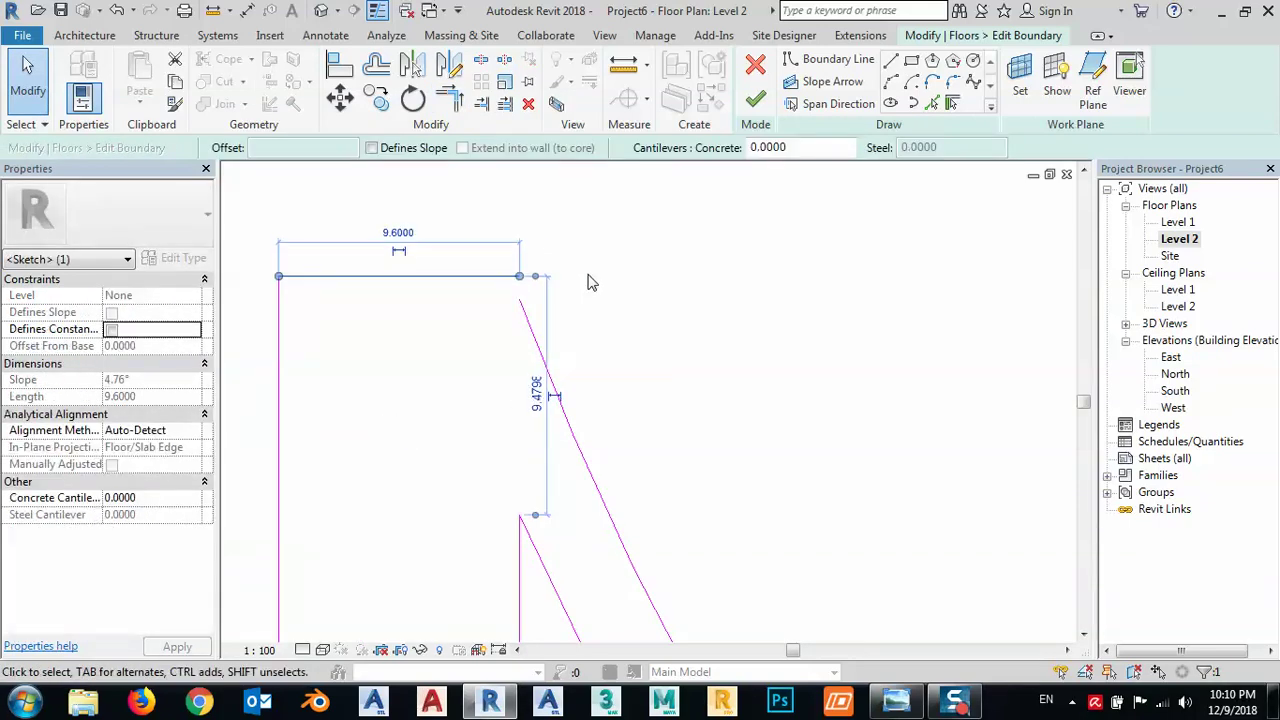
key("Up")
key("Up")
key("Up")
key("Up")
key("Up")
key("Up")
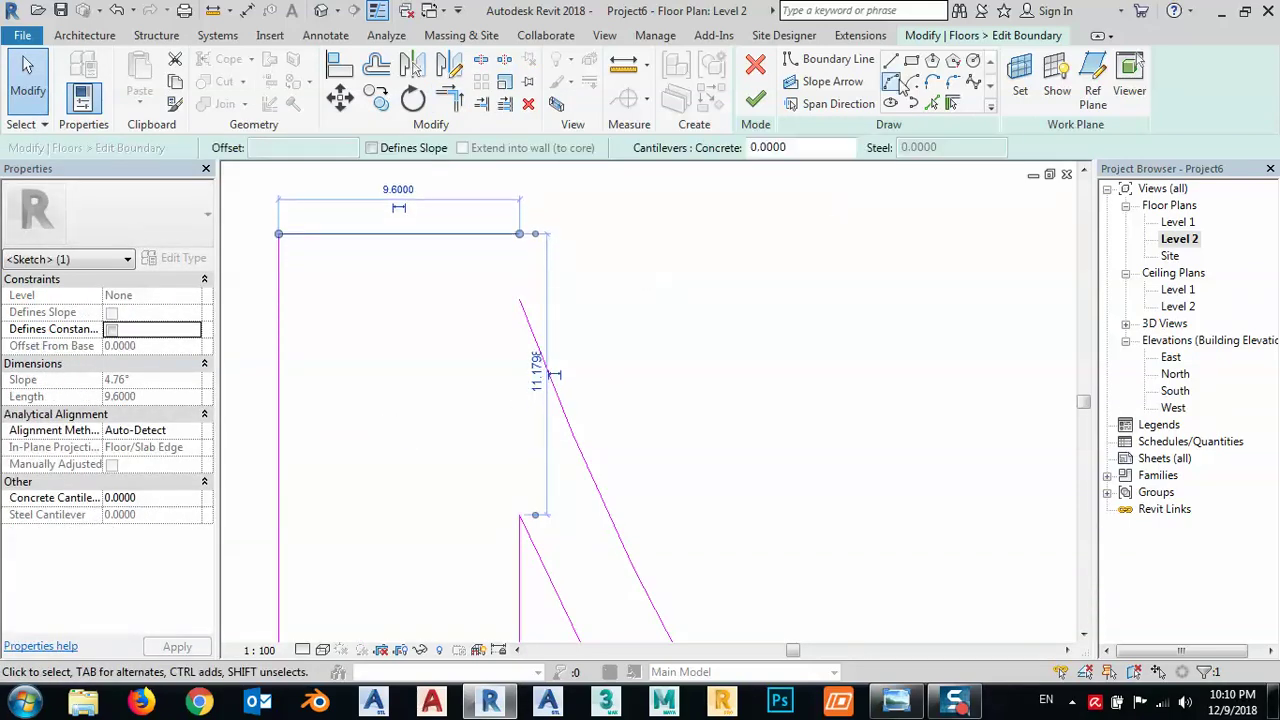
- Draw a boundary line about 2.6 m long from the top edge's right end down to the outer arc's upper end
left_click(838, 59)
left_click(519, 233)
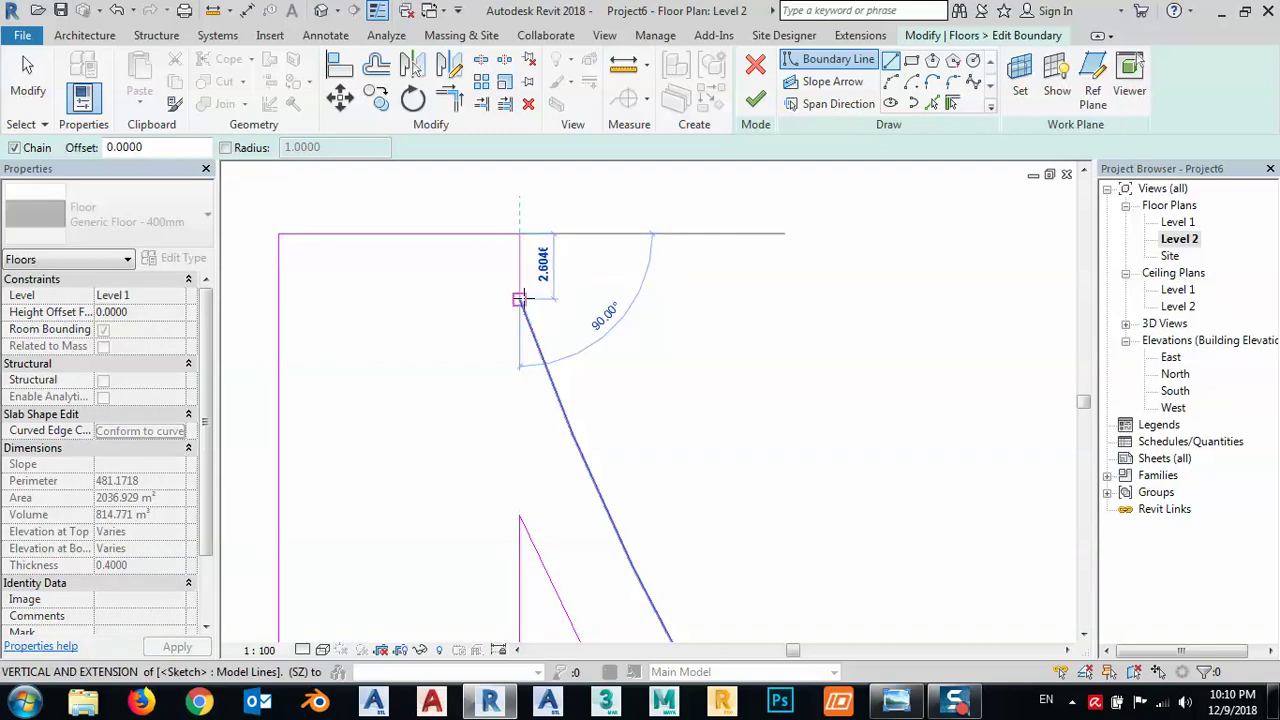
key("Escape")
scroll(479, 289, "down", 2)
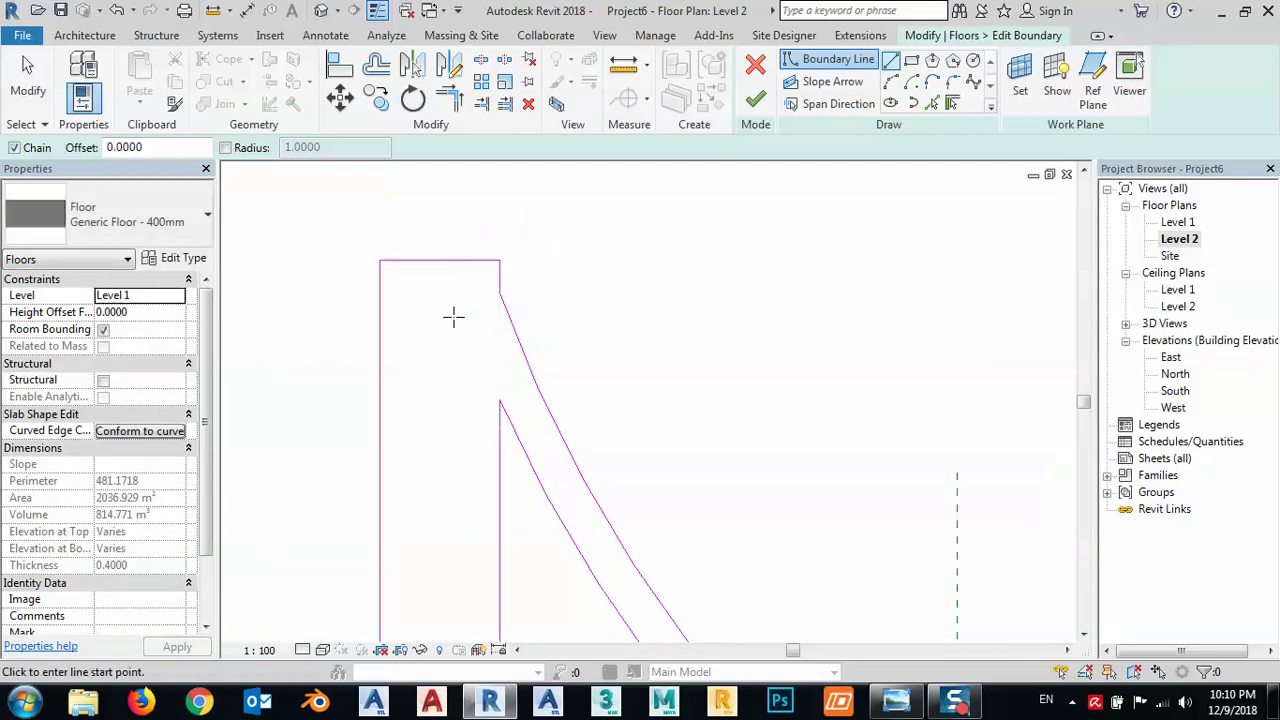
- Join the outer arc's lower end to the horizontal road's short upper edge with Trim/Extend to Corner
scroll(455, 310, "down", 3)
scroll(680, 390, "up", 3)
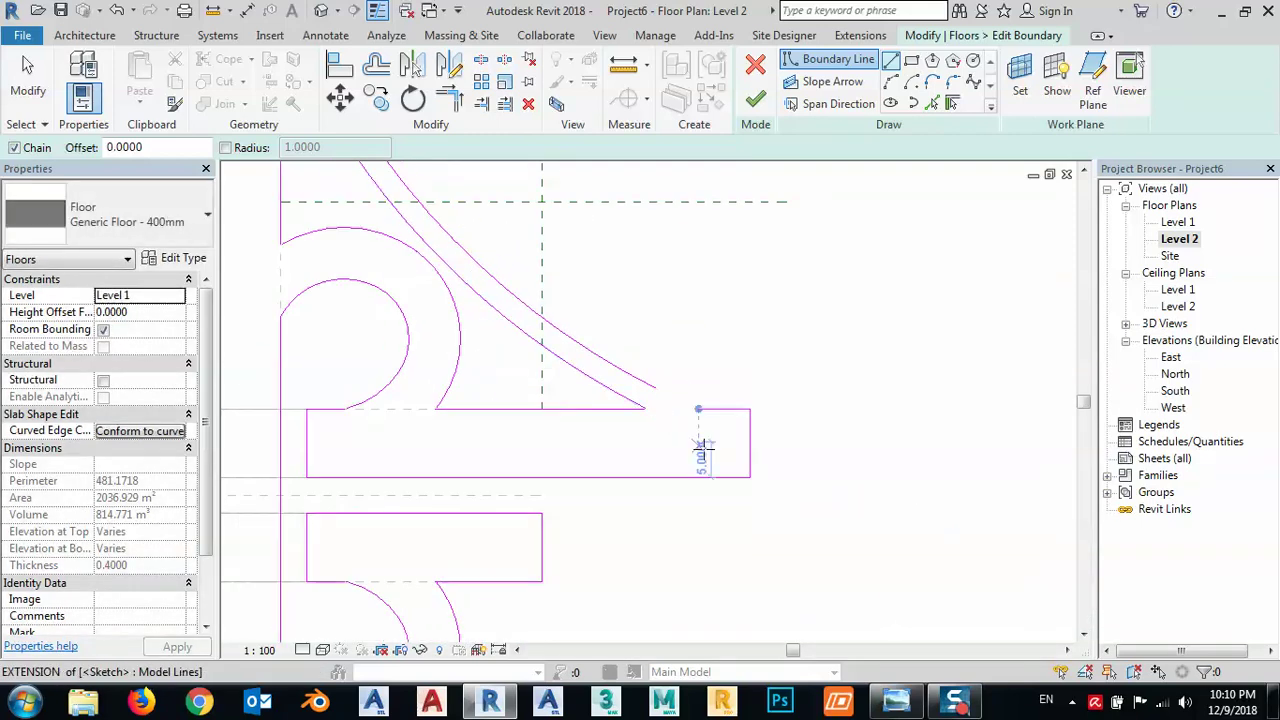
key("Escape")
key("Escape")
left_click(452, 96)
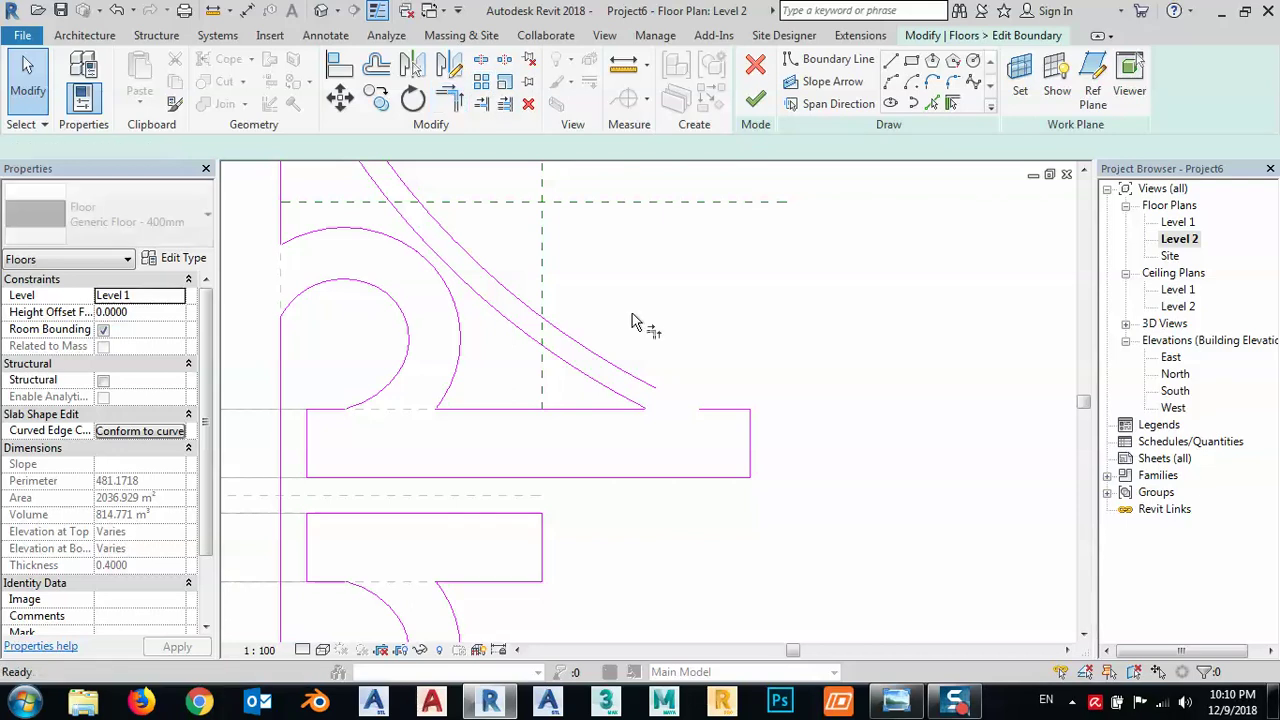
left_click(650, 384)
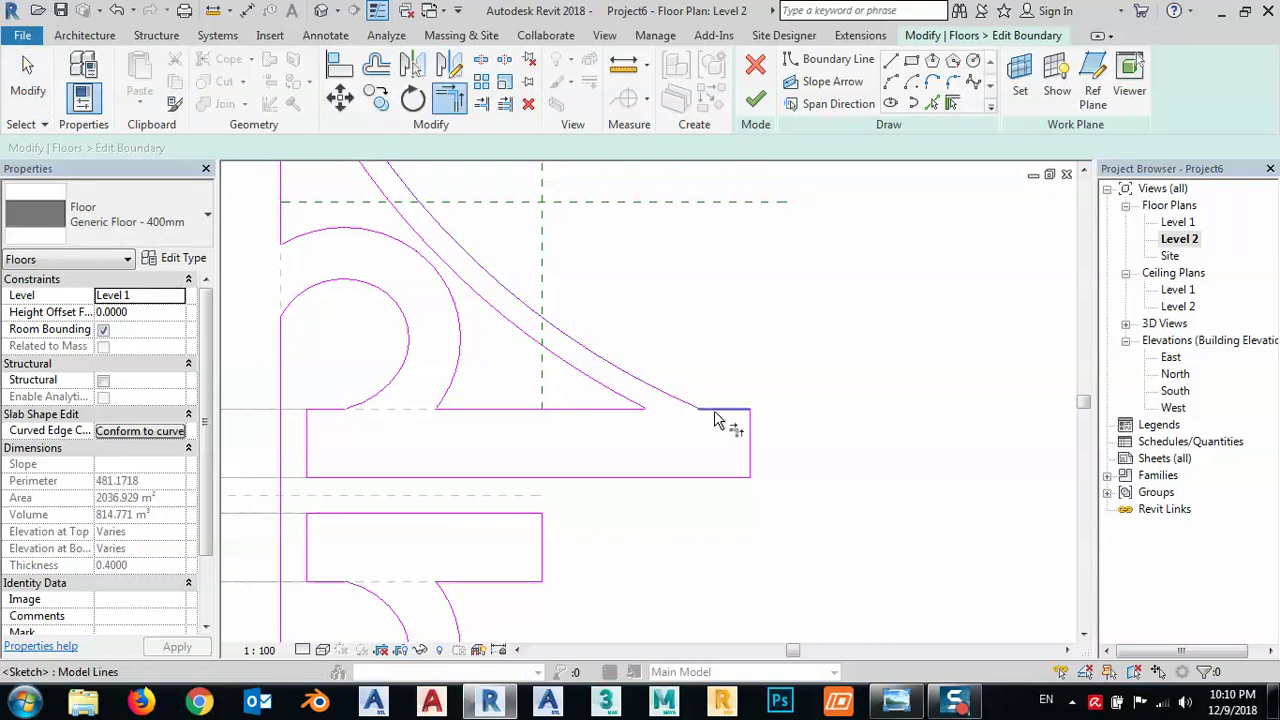
scroll(715, 420, "down", 3)
key("Escape")
key("Escape")
- Finish the floor's boundary sketch with the new connecting ramp
mouse_move(680, 500)
middle_mouse_down()
mouse_move(543, 409)
mouse_move(593, 420)
middle_mouse_up()
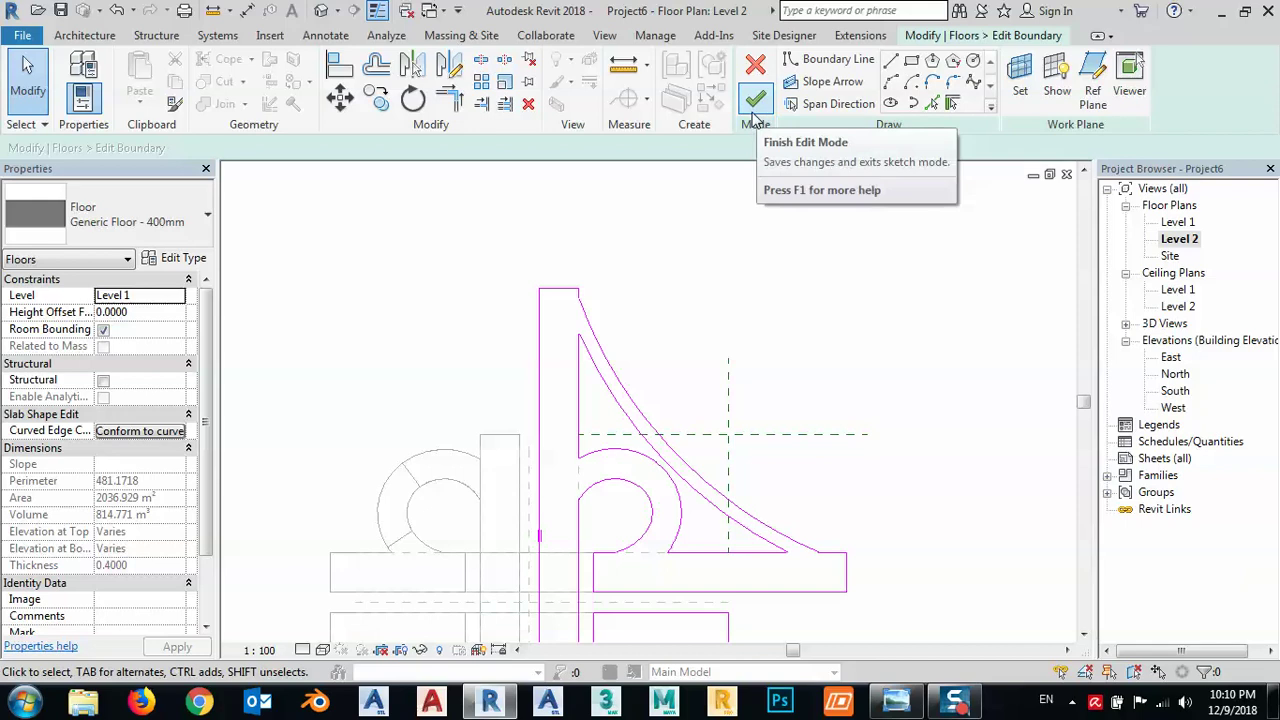
left_click(755, 100)
middle_click_drag(781, 591, 737, 462)
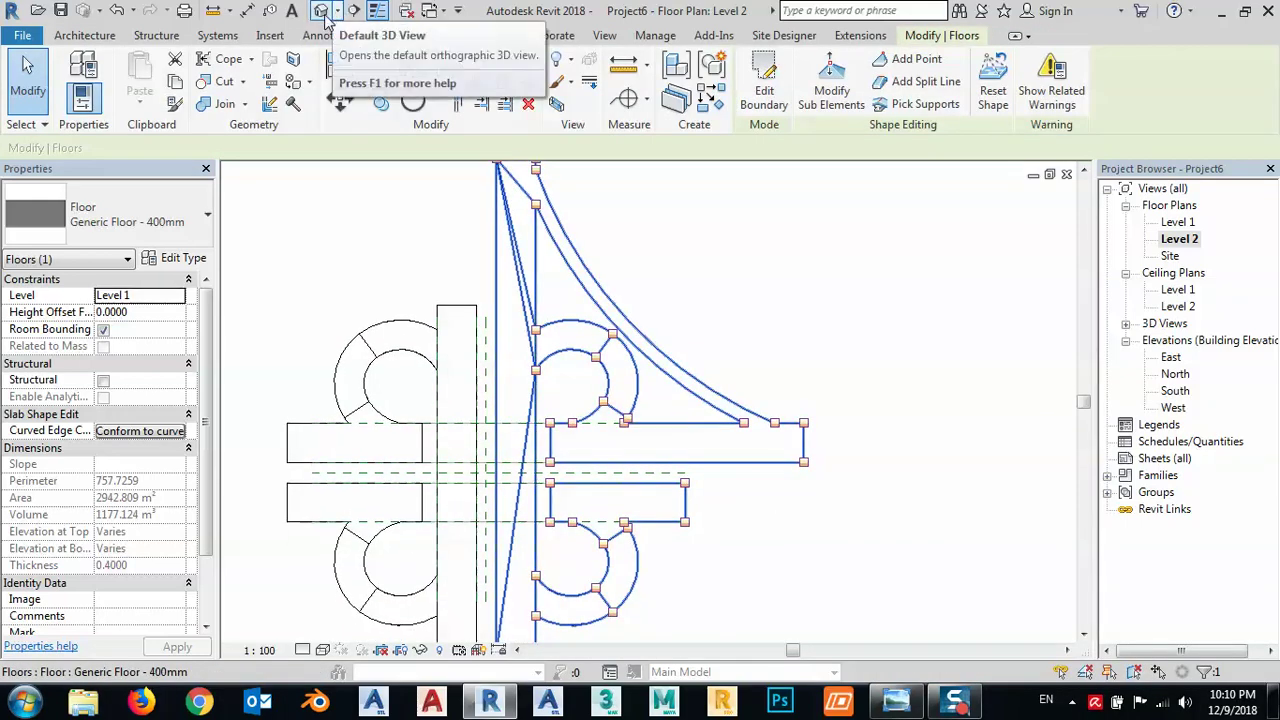
- In the default 3D view, set the floor's shape point at the inner junction of the curved ramp and elevated road to elevation 4
left_click(324, 14)
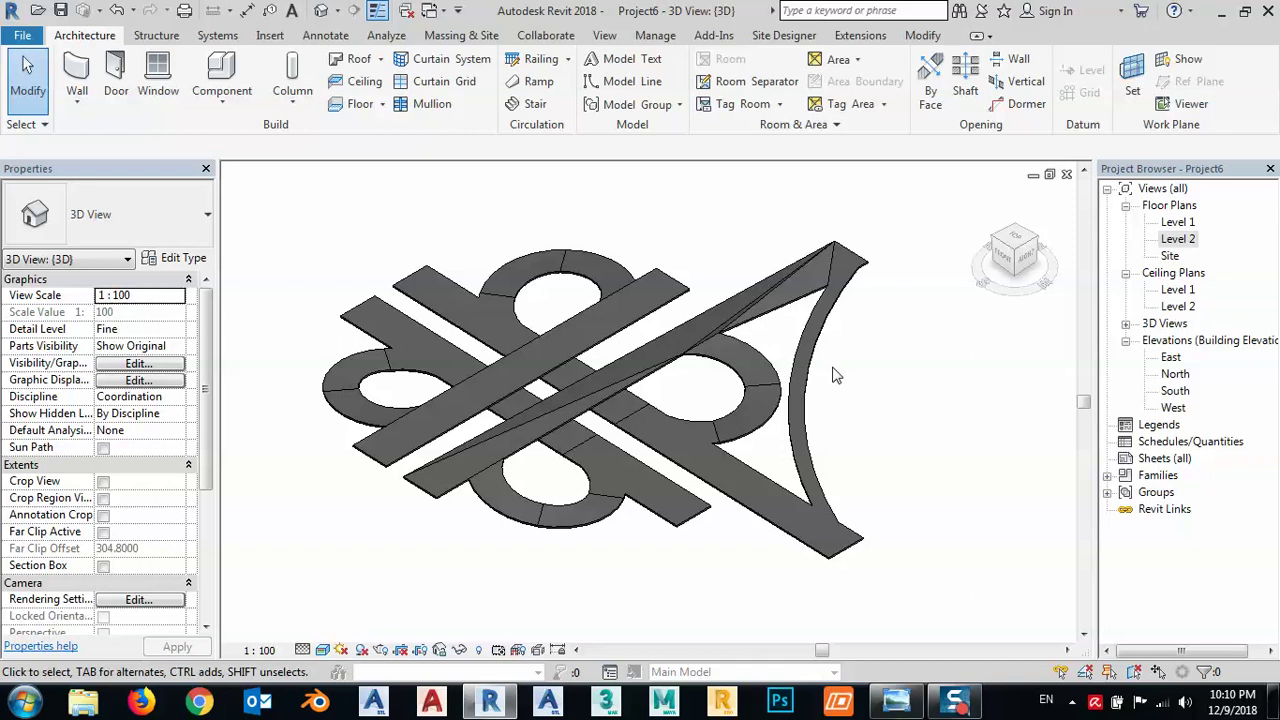
middle_click_drag(836, 375, 795, 400, "shift")
left_click(814, 292)
scroll(845, 270, "up", 4)
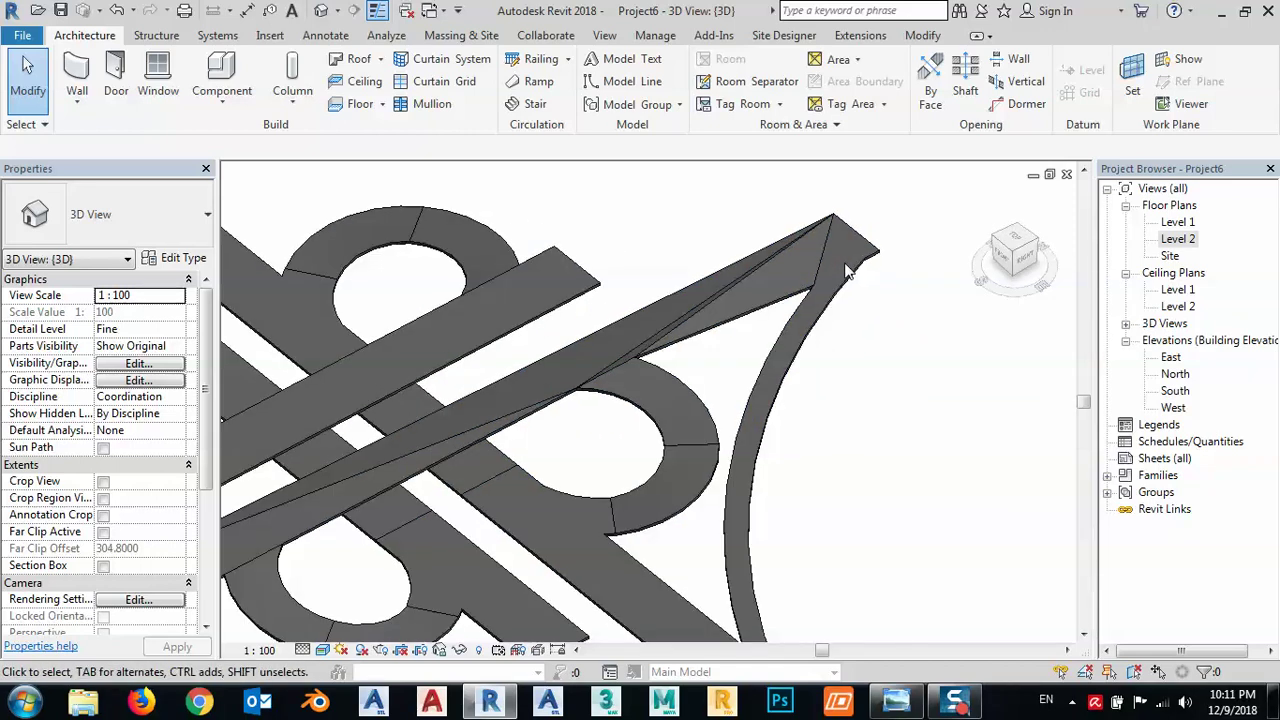
left_click(815, 289)
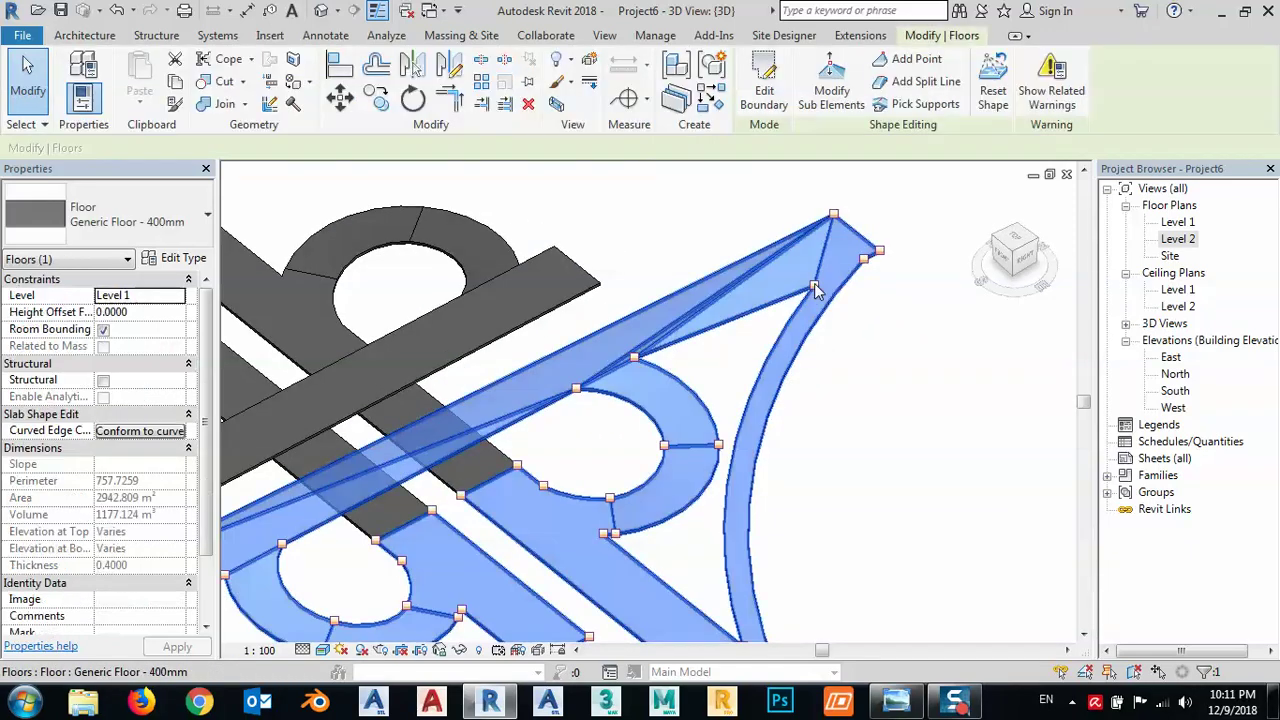
left_click(830, 88)
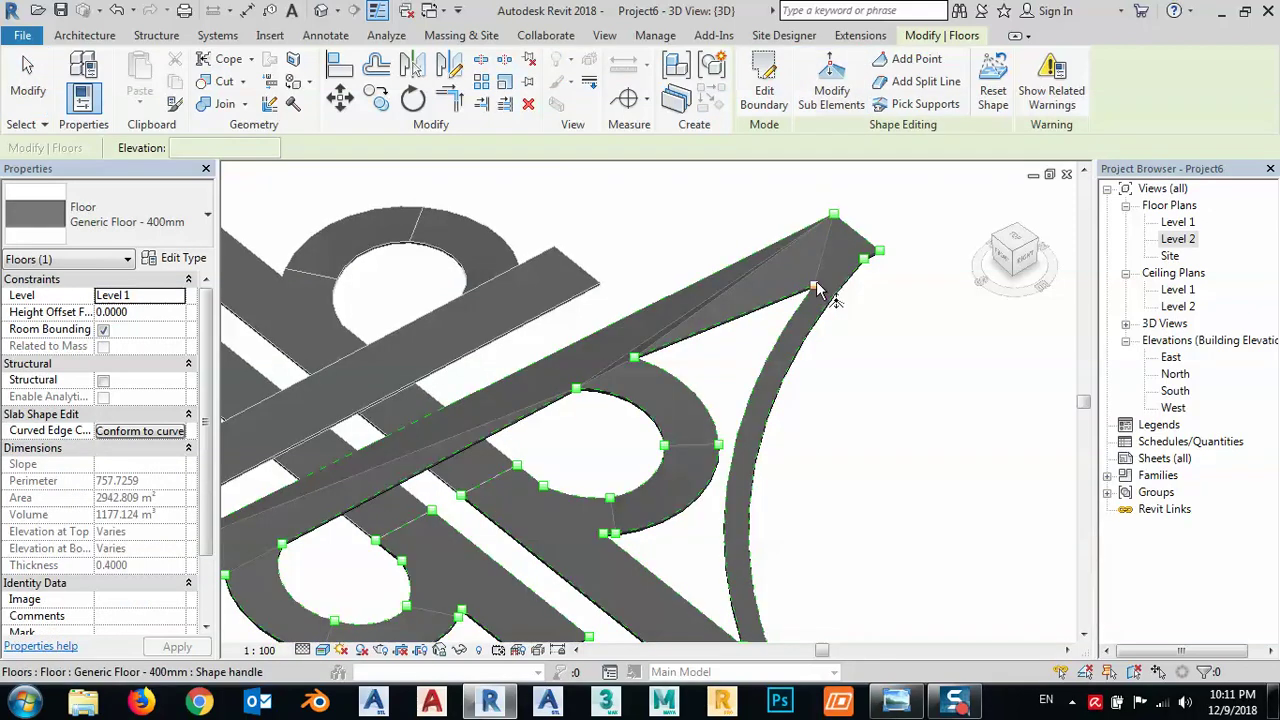
left_click(815, 289)
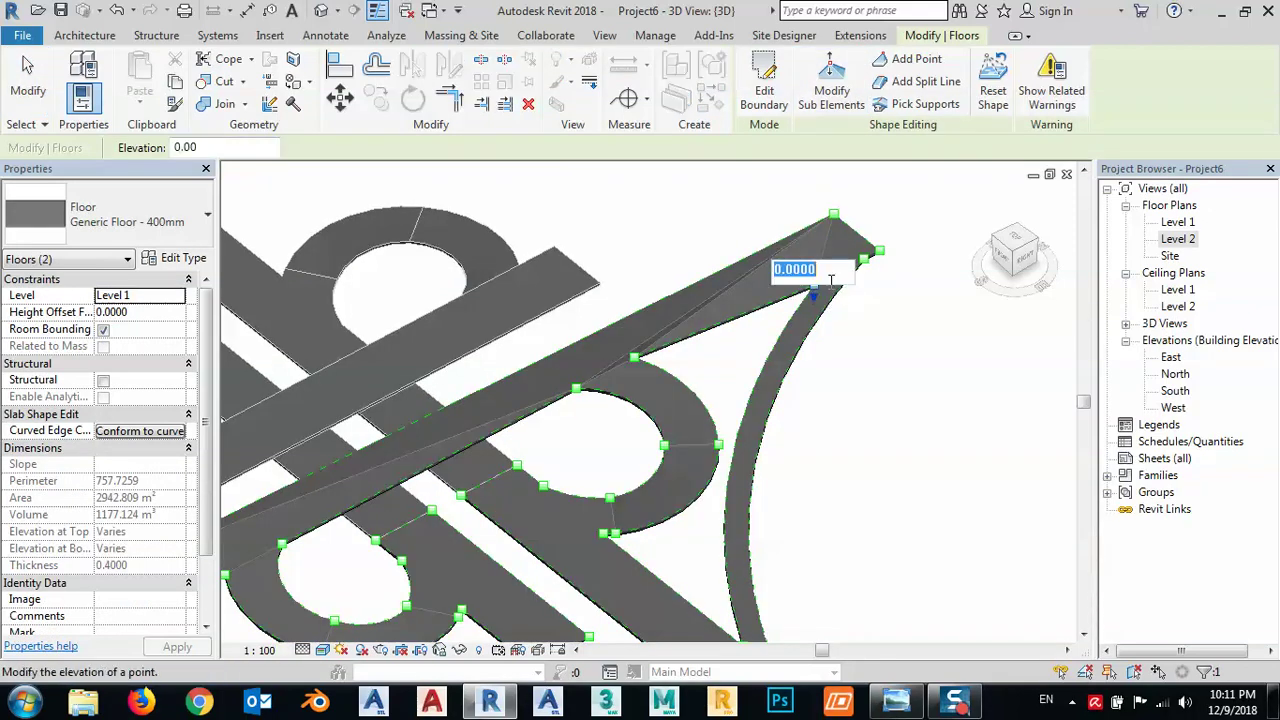
key("Return")
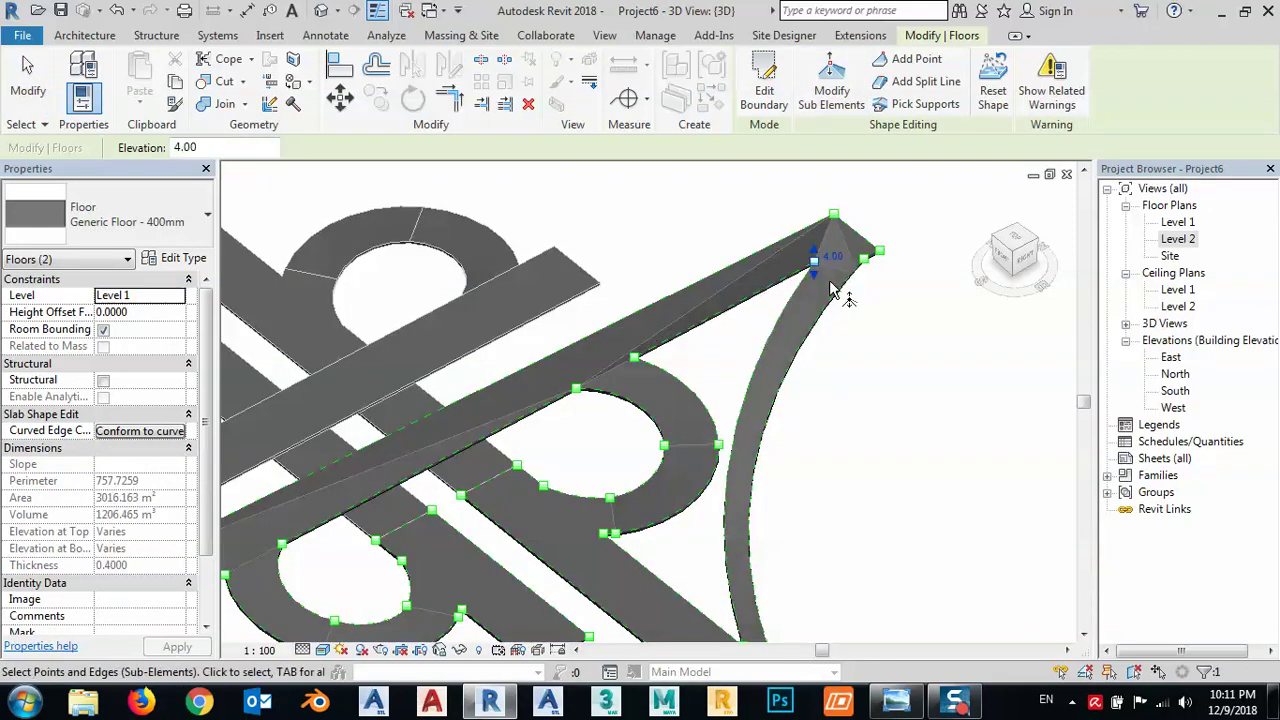
- Set the shape points at the curved ramp's outer upper end and the adjacent road-end corner to elevation 4
scroll(850, 307, "up", 3)
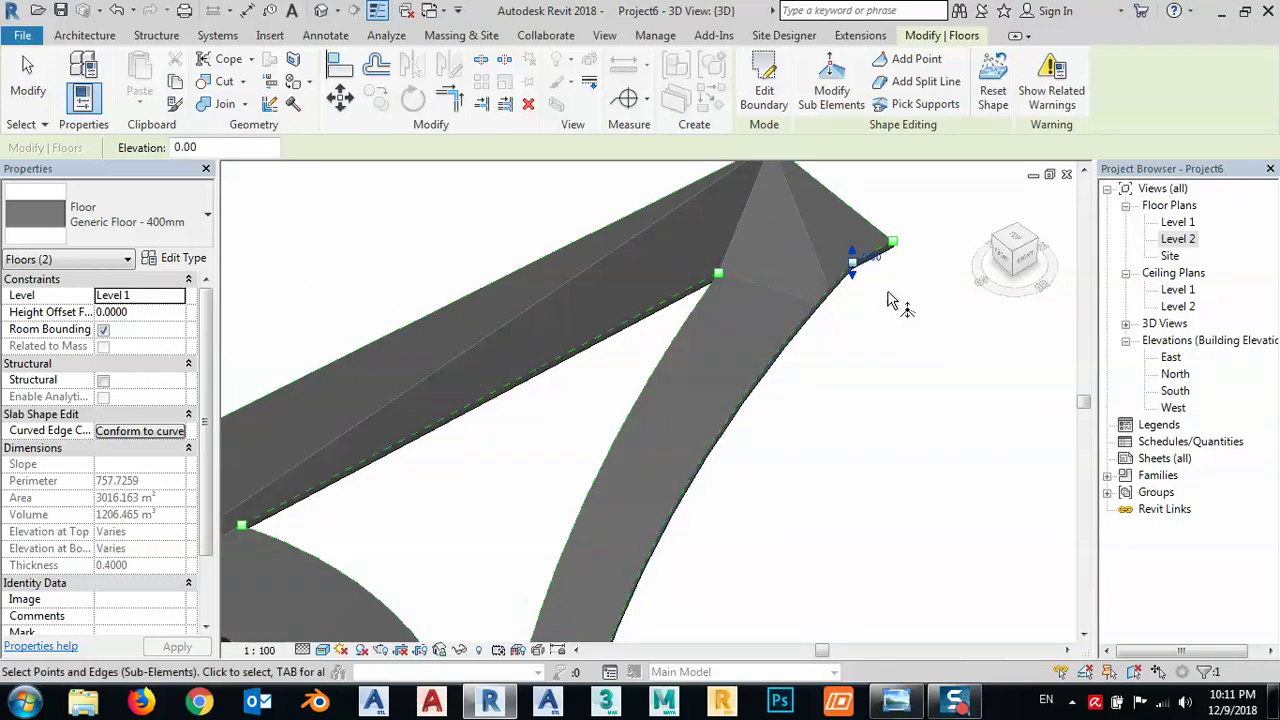
left_click(870, 259)
type("4")
key("Return")
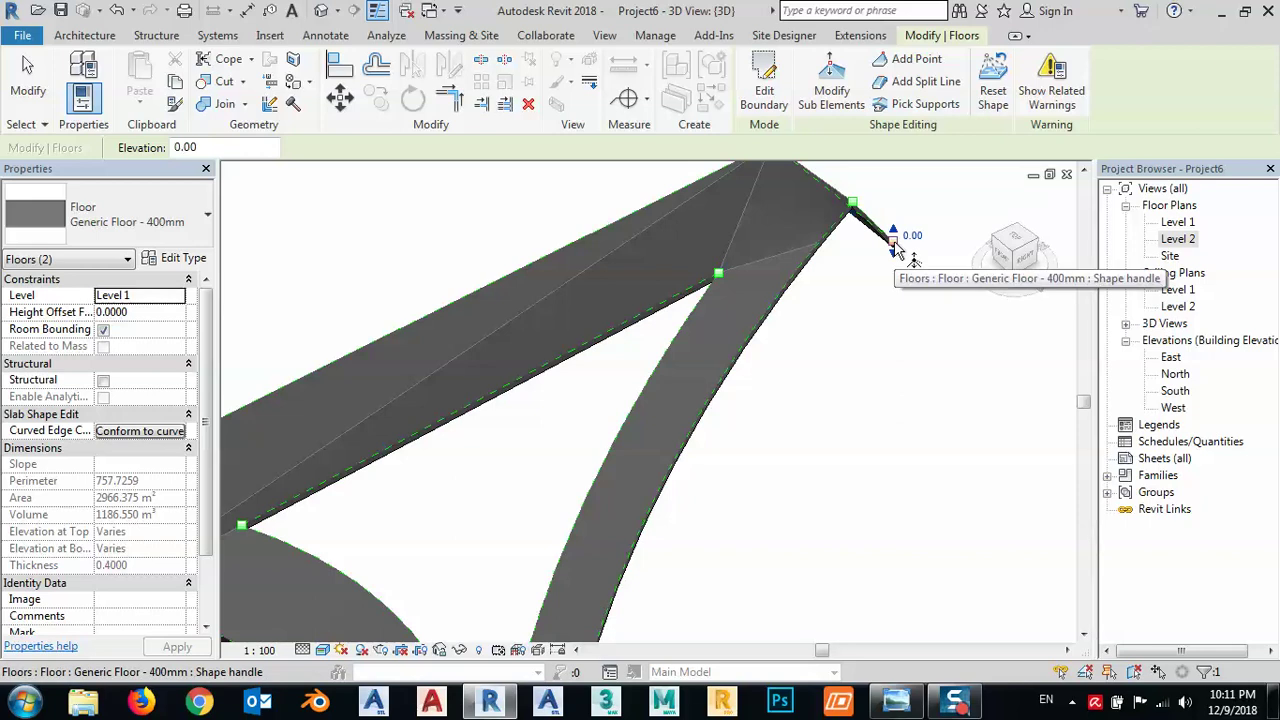
left_click(893, 246)
type("4")
key("Return")
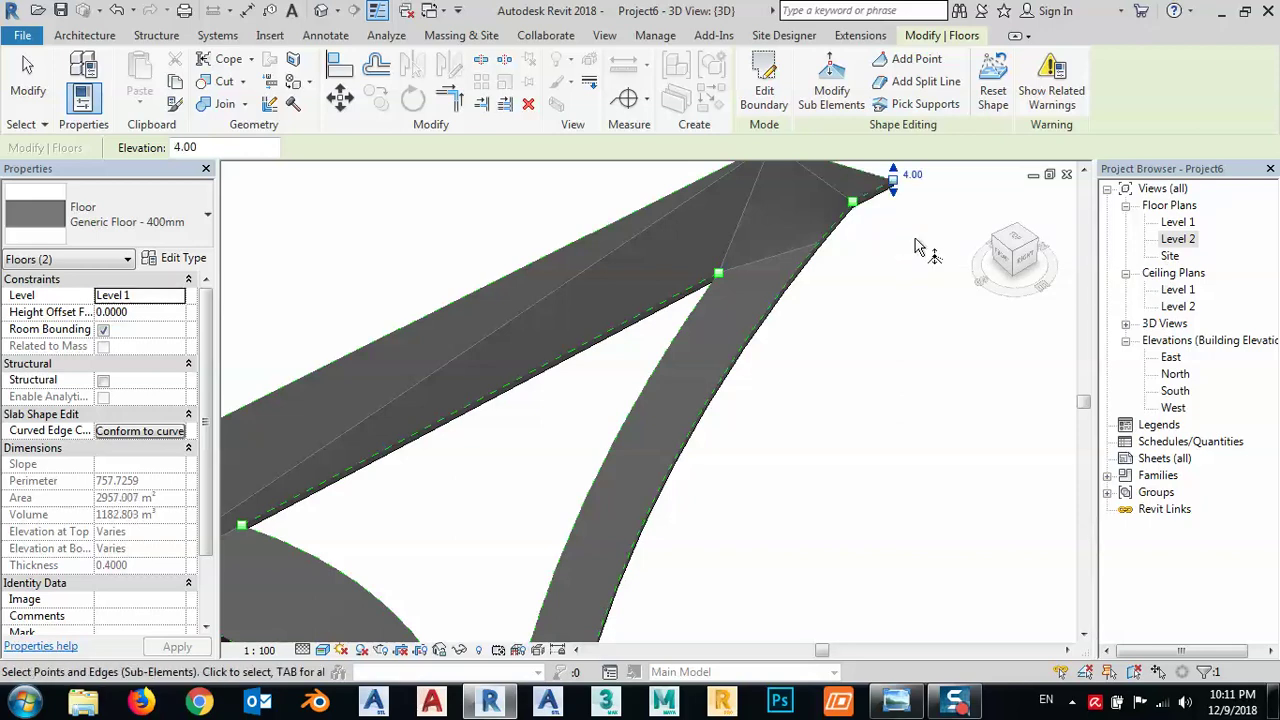
- Set the remaining far corner point of the elevated road's end to elevation 4 and finish the sub-element editing
middle_click_drag(920, 248, 800, 360)
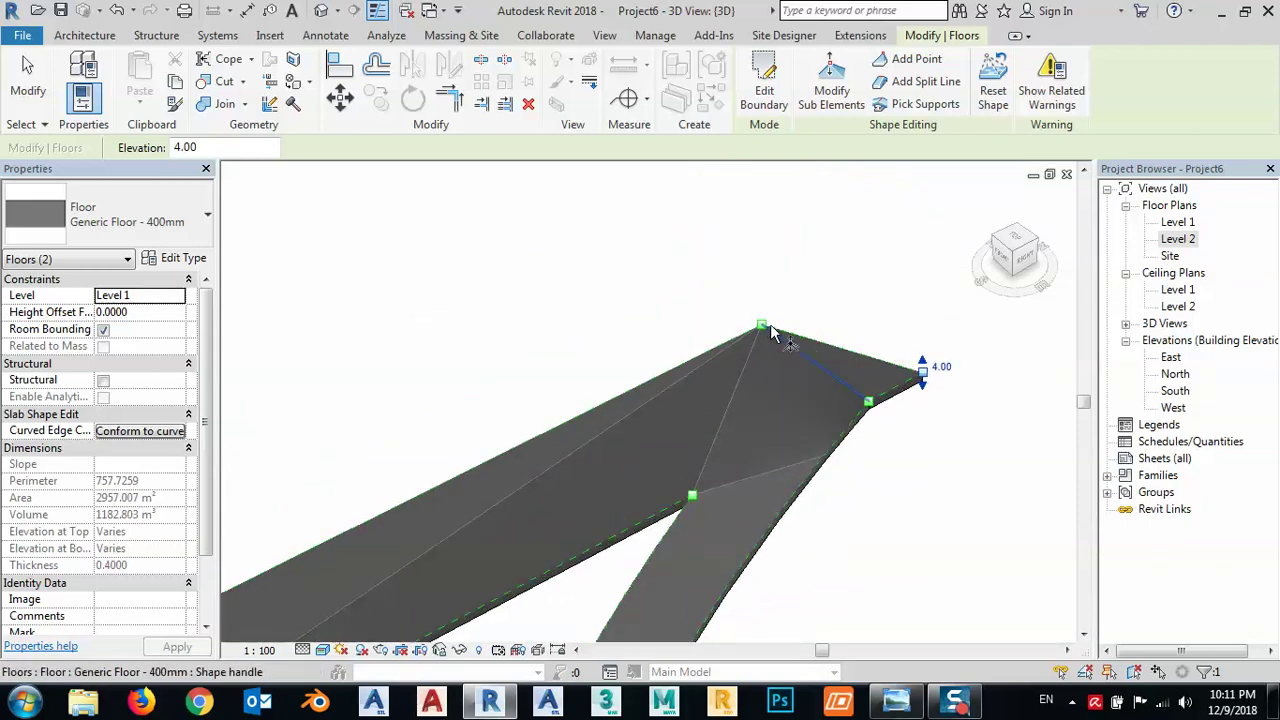
left_click(761, 328)
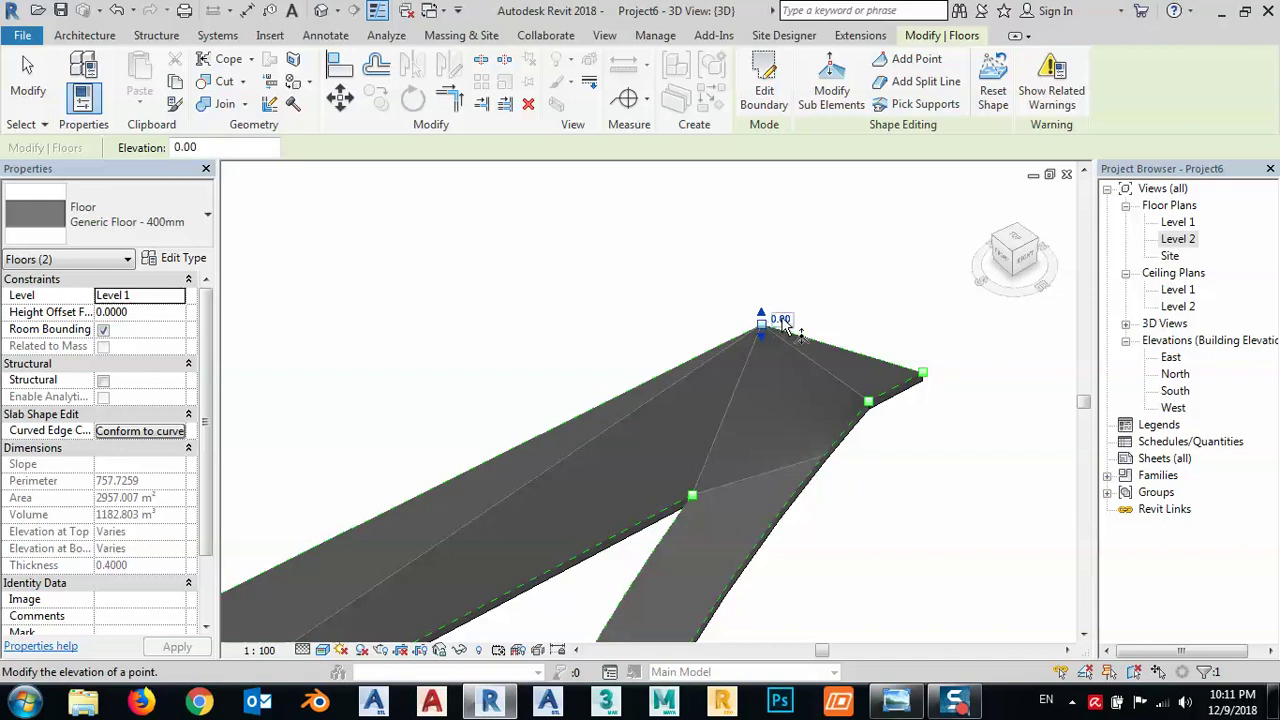
type("4")
key("Return")
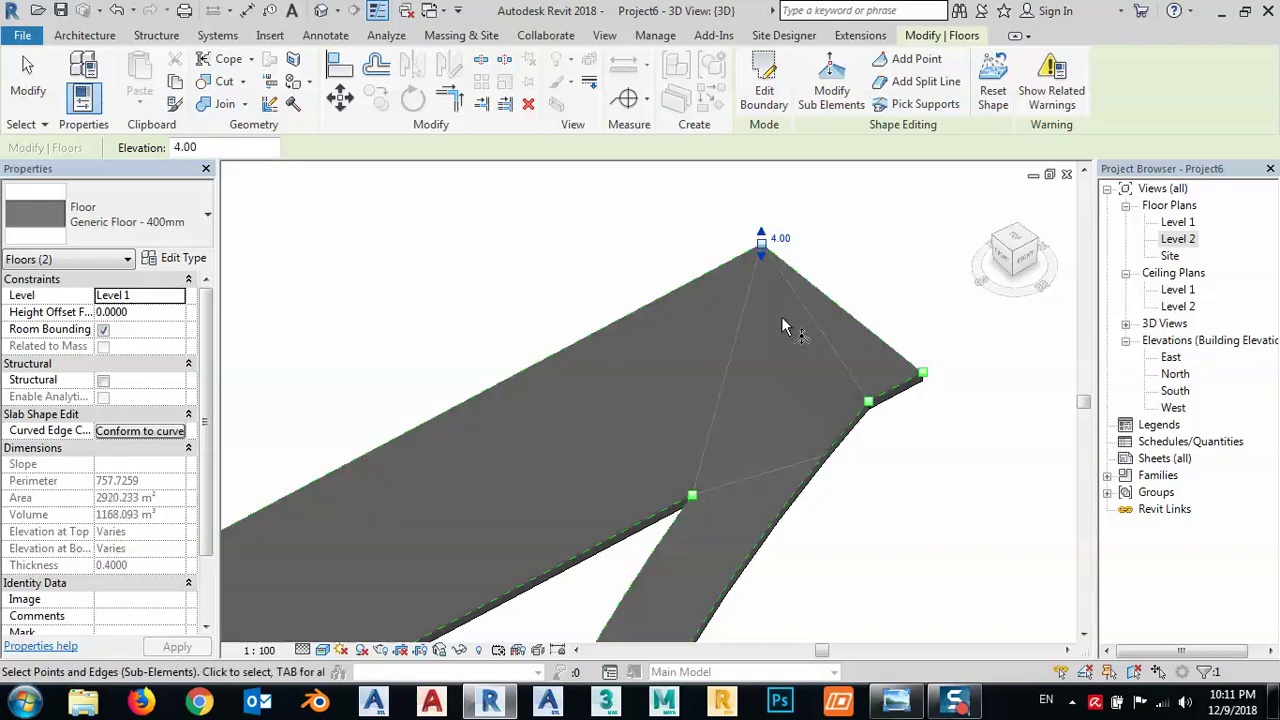
scroll(783, 327, "down", 5)
key("Escape")
key("Escape")
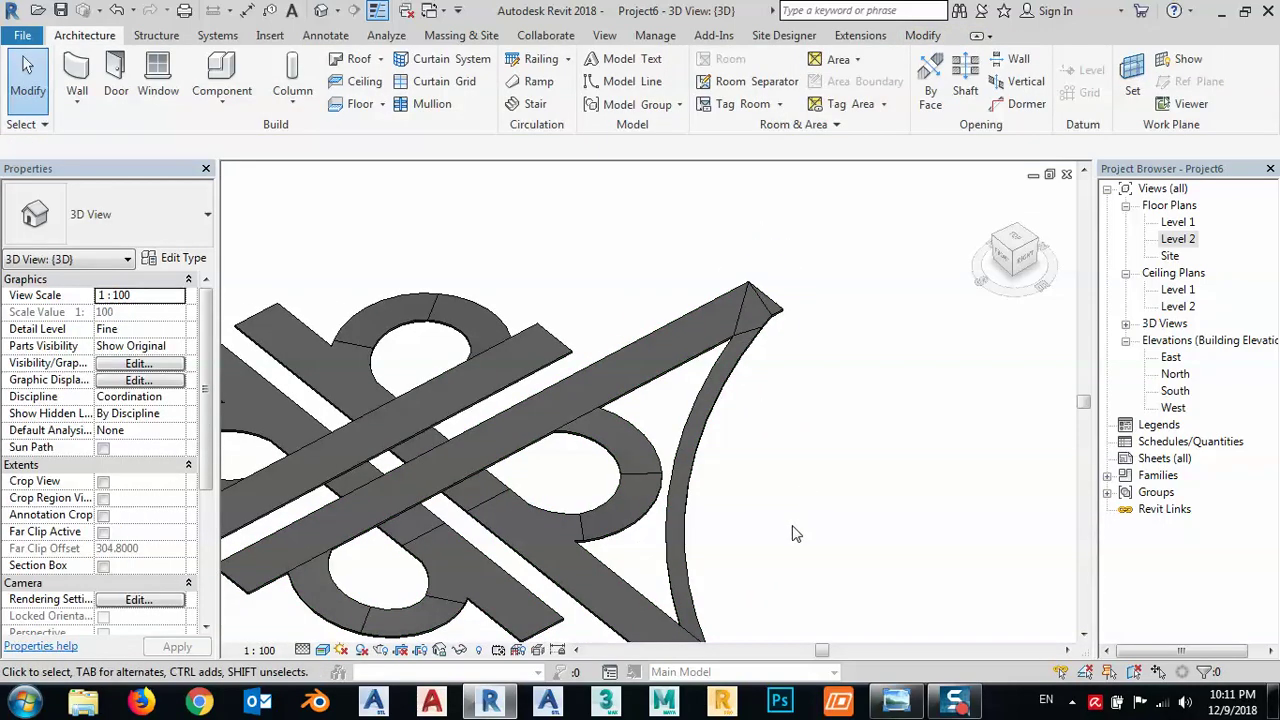
middle_click_drag(792, 533, 651, 434, "shift")
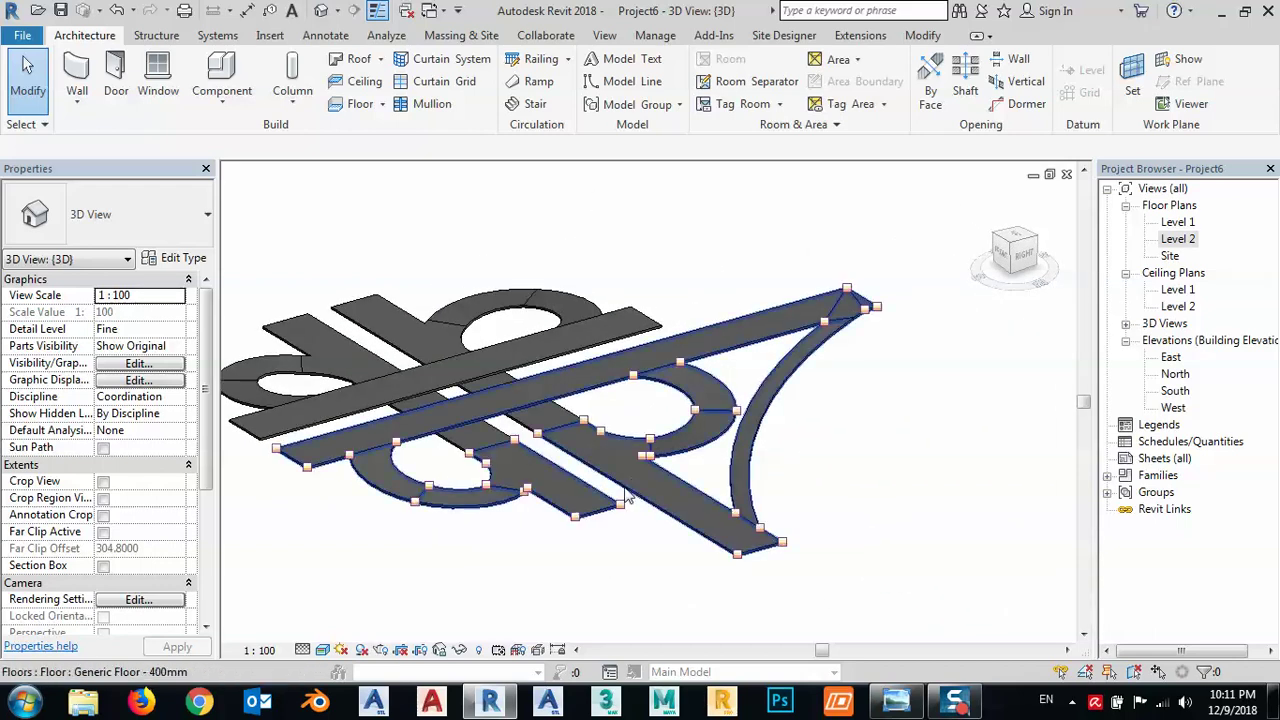
middle_click_drag(636, 498, 702, 549, "shift")
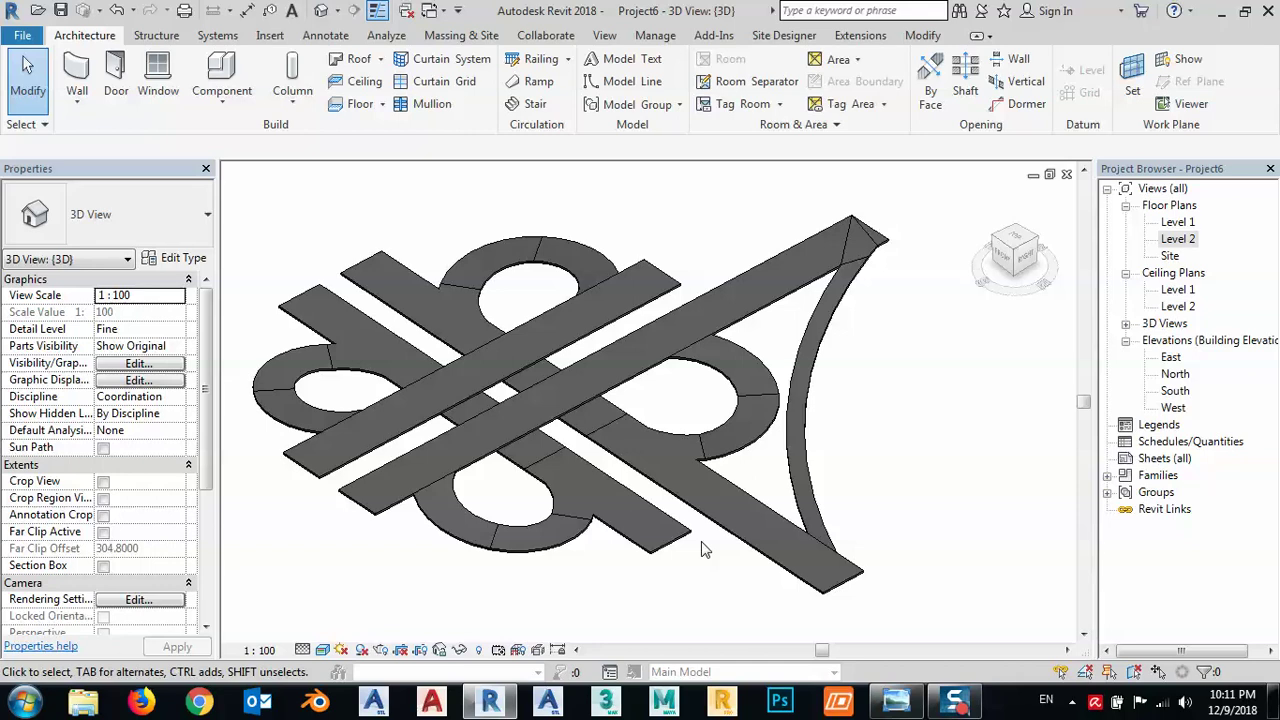